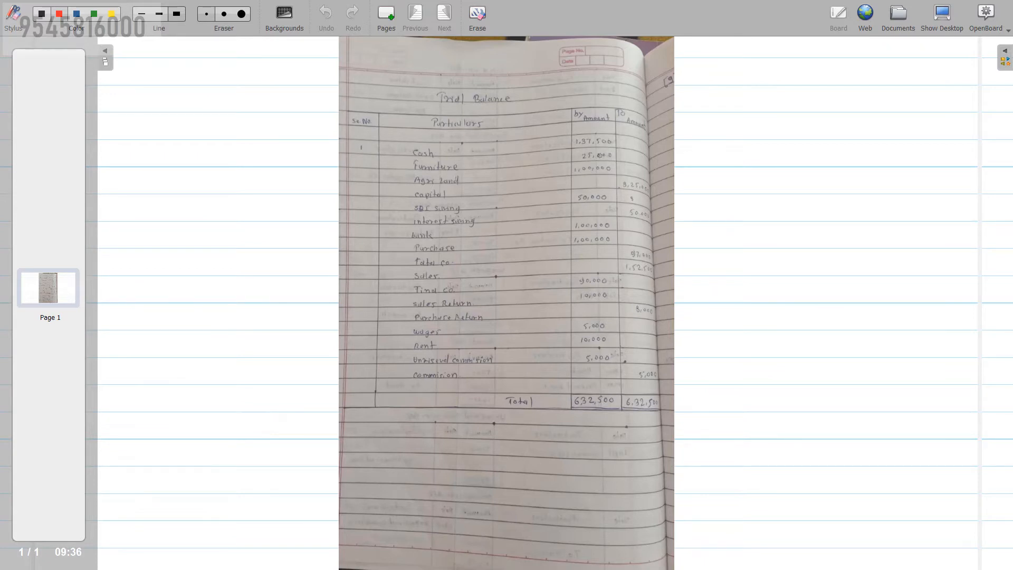
Switch to Tally.ERP 9 and try to create a new ledger named Cash
click(941, 19)
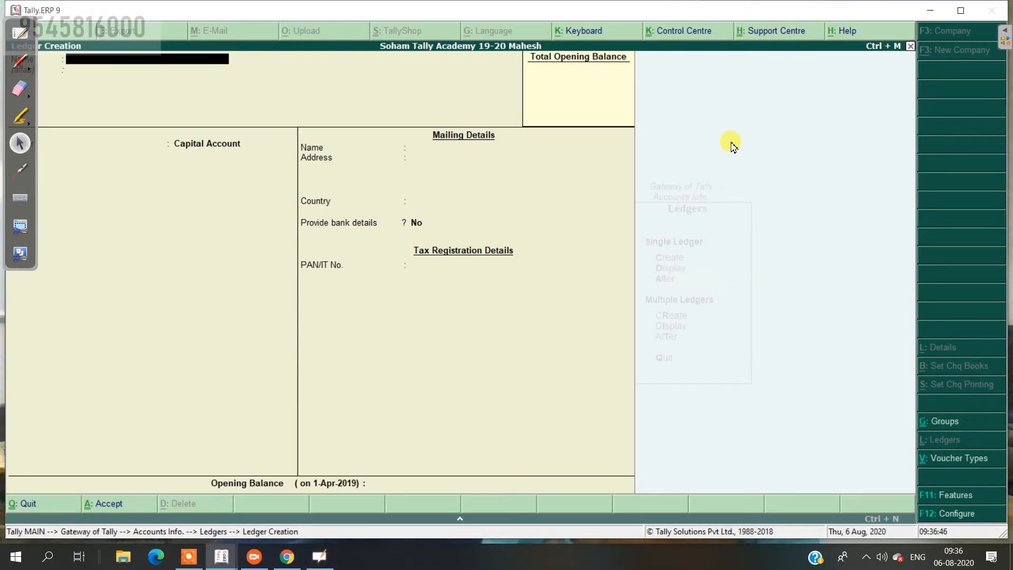
text(Cash)
key(Return)
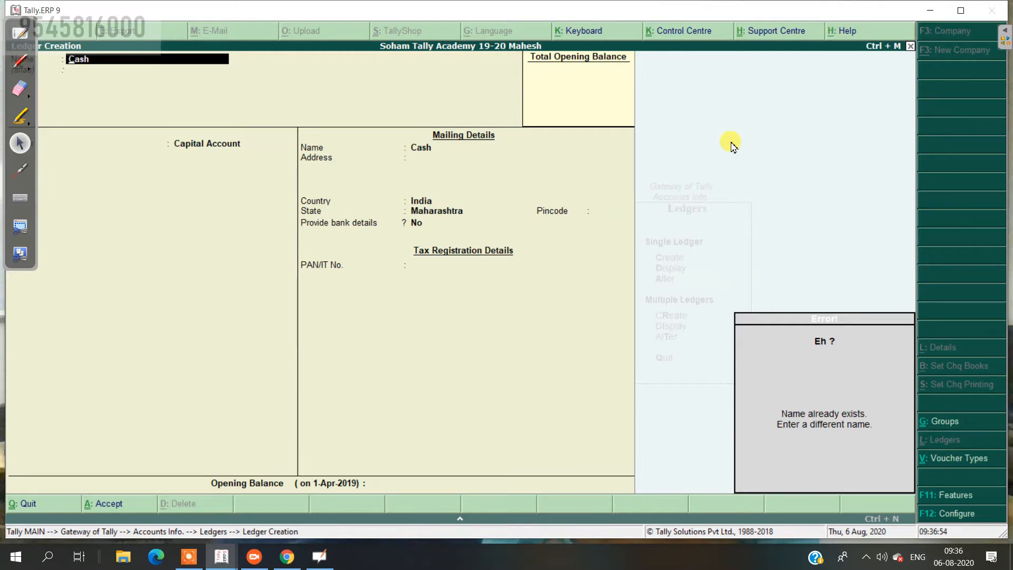
key(Escape)
key(Escape)
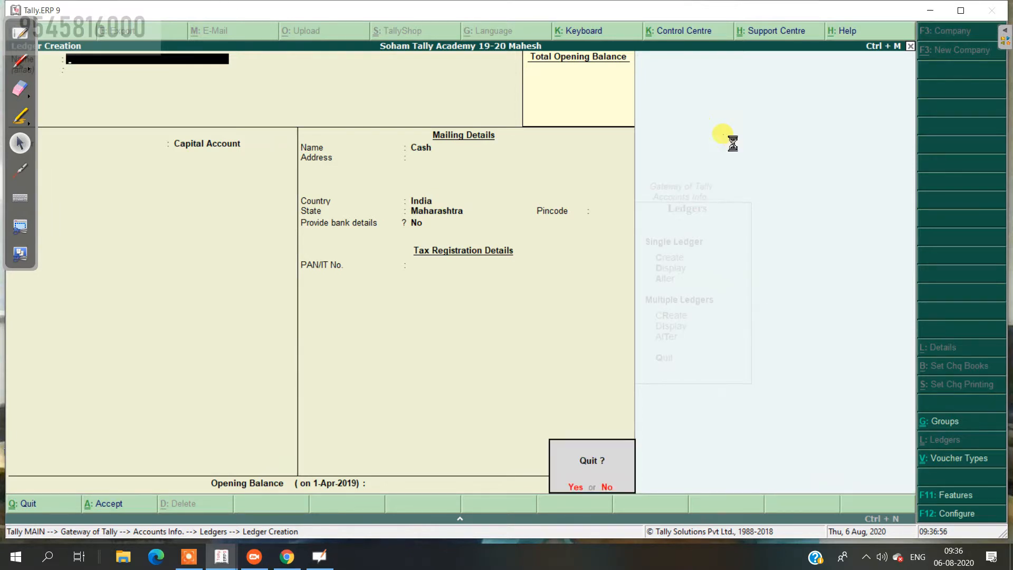
key(Return)
Open the existing Cash ledger for alteration and keep it under the Cash-in-Hand group
key(Down)
key(Down)
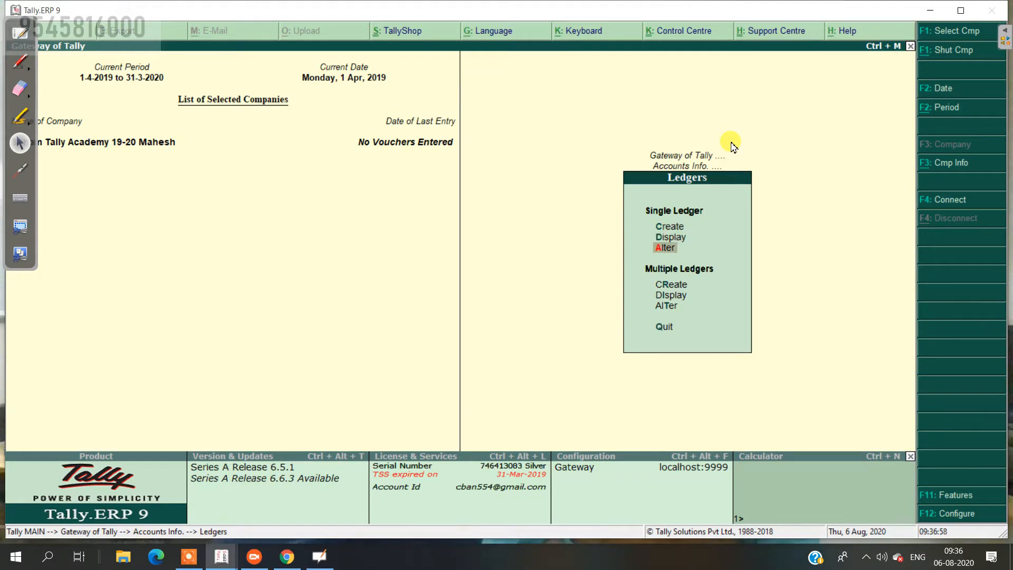
key(Return)
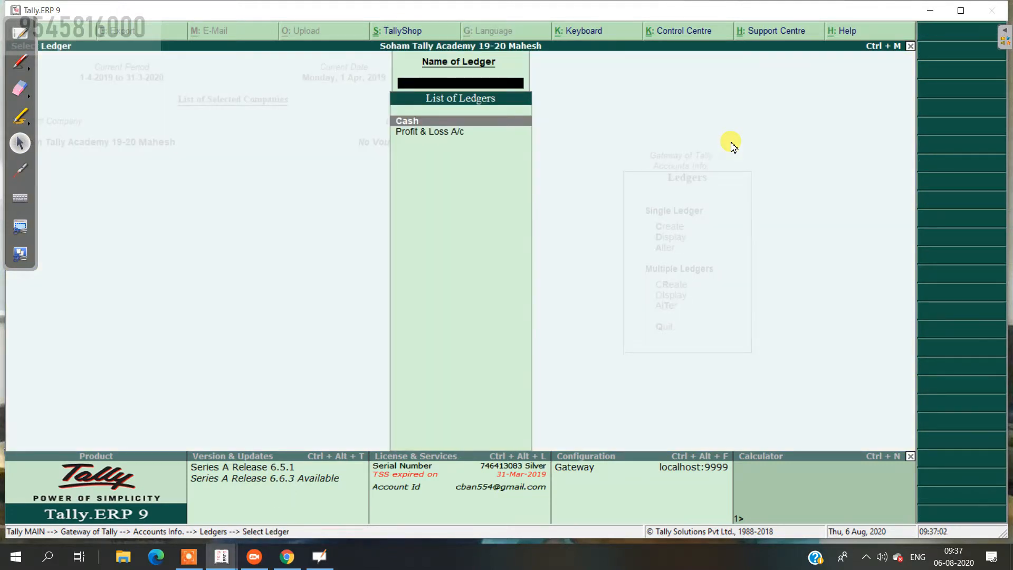
key(Down)
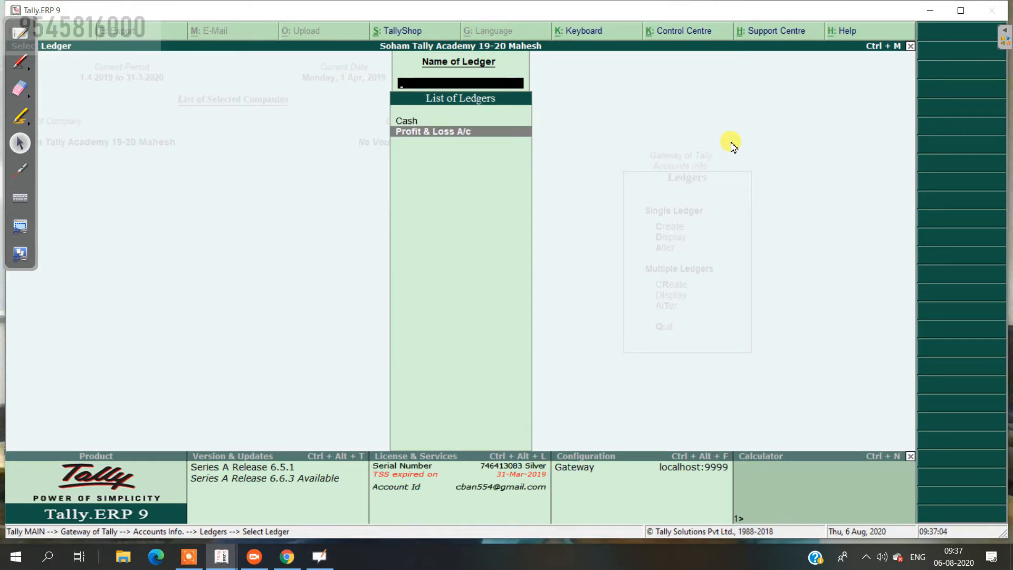
key(Up)
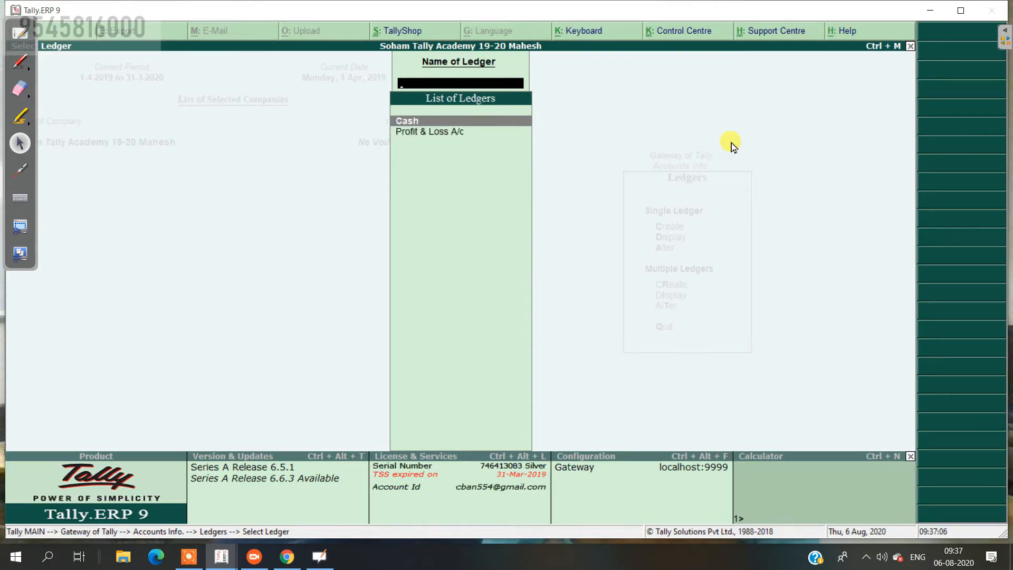
key(Return)
key(Return)
key(Return)
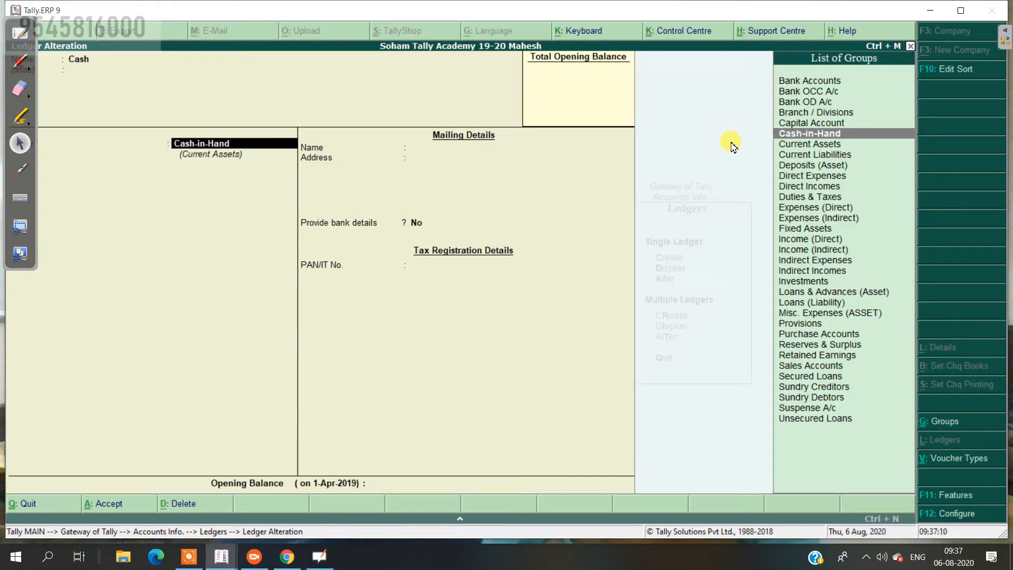
key(Return)
key(Return)
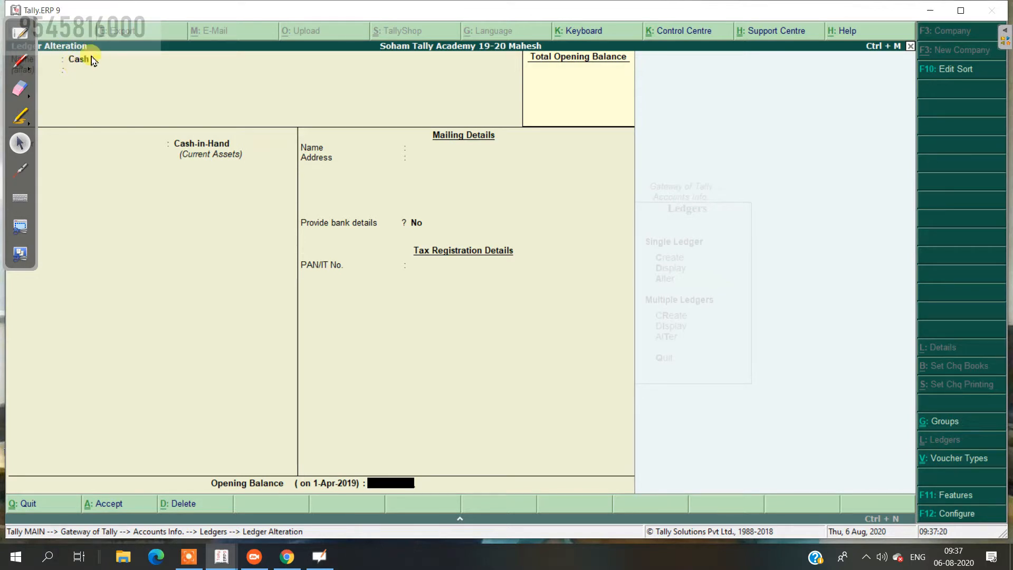
Check the Cash amount in the OpenBoard trial balance and set the ledger's opening balance to 1,37,500 Dr in Tally
click(21, 32)
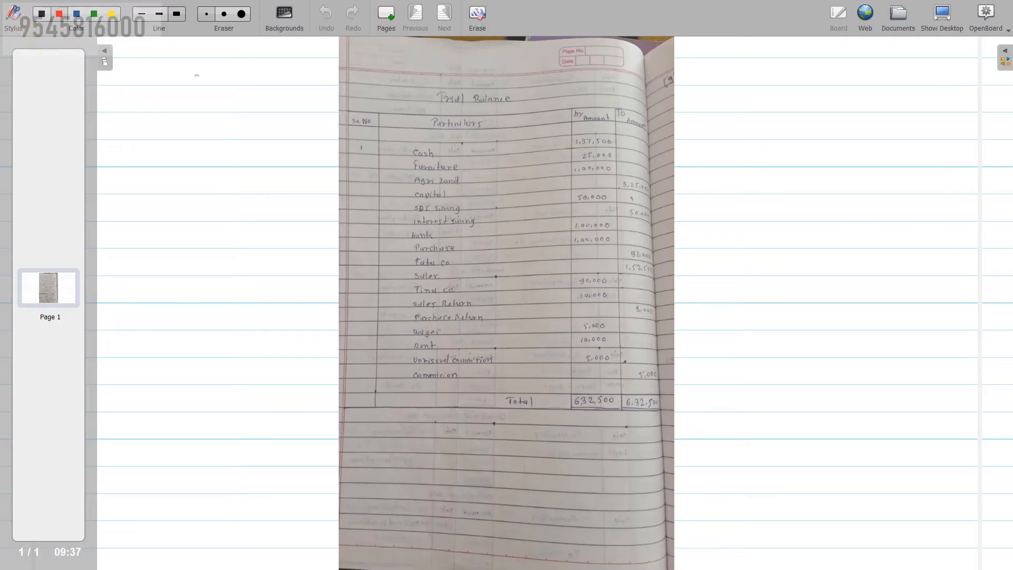
click(942, 14)
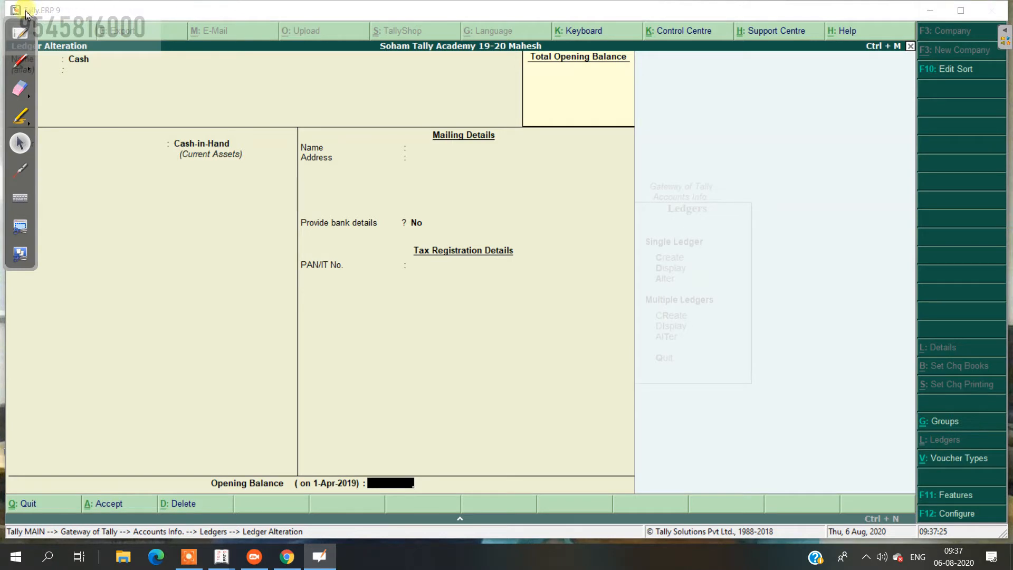
drag(24, 22, 21, 198)
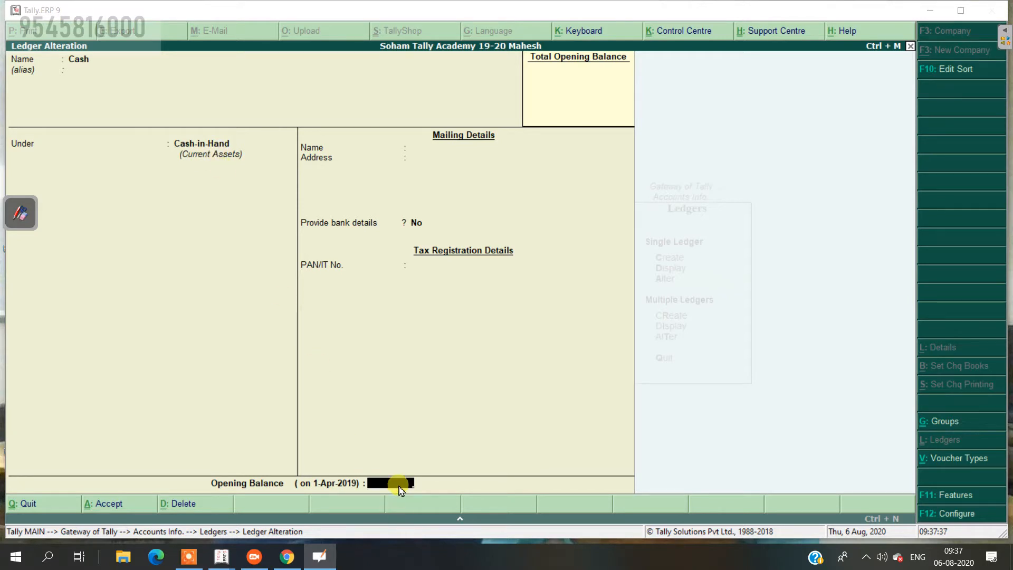
click(20, 213)
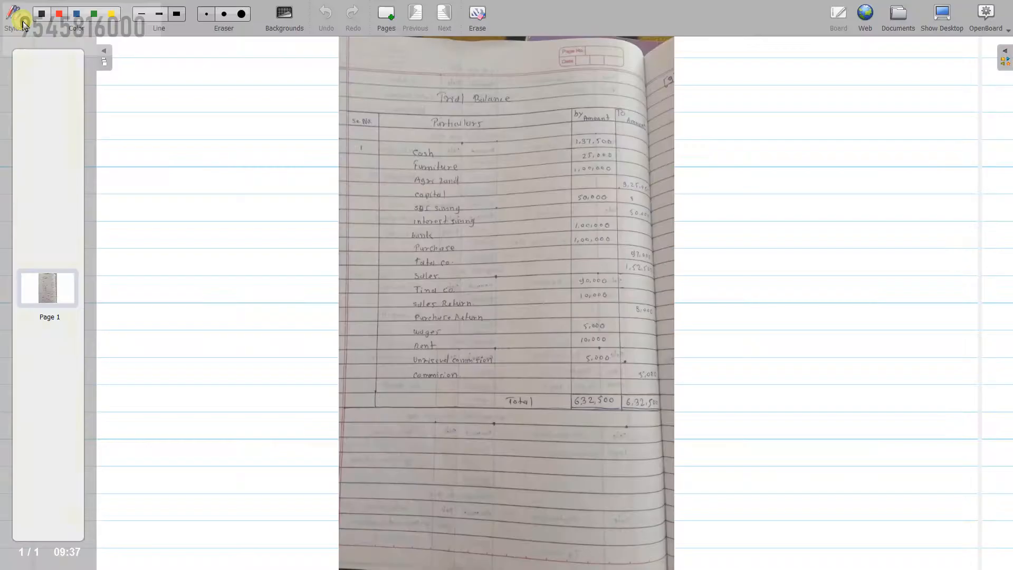
click(20, 20)
click(942, 15)
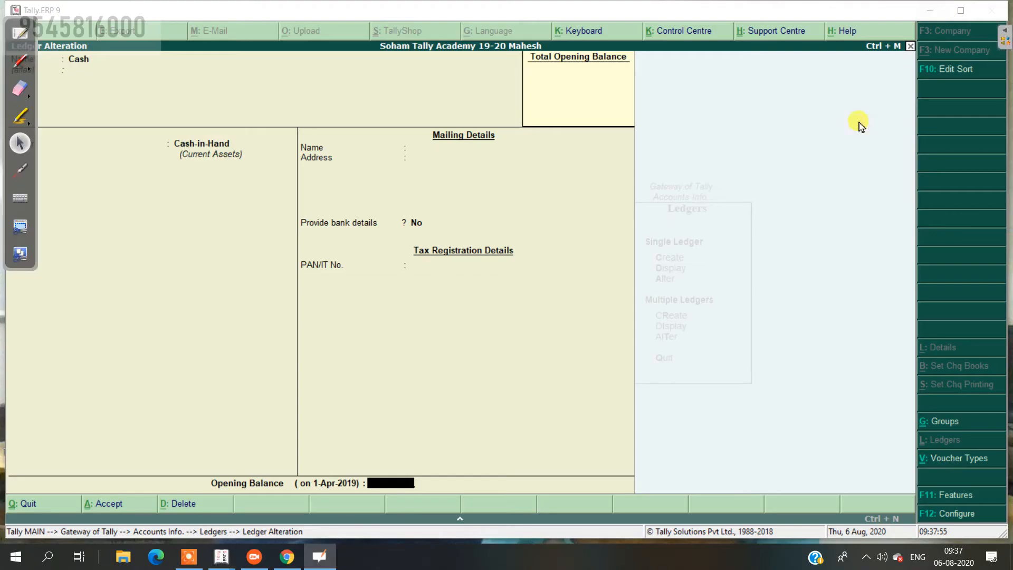
click(610, 345)
key(Return)
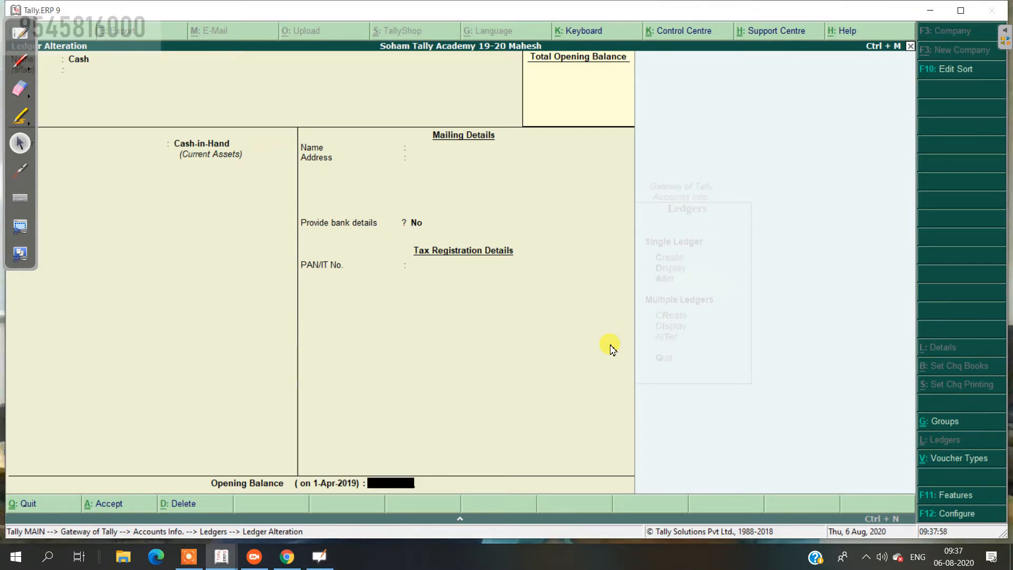
text(1,37,500)
key(Return)
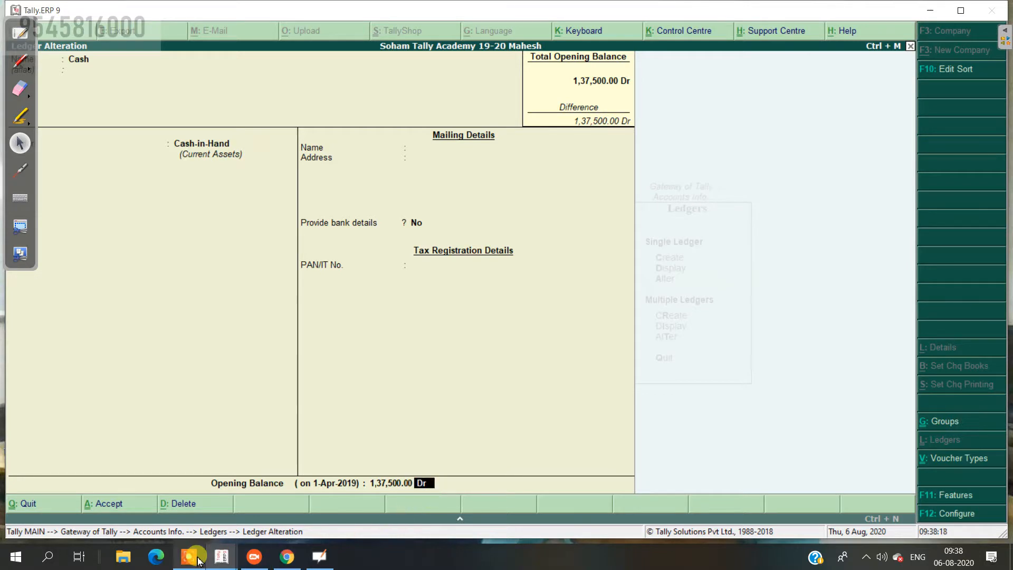
mouse_move(199, 559)
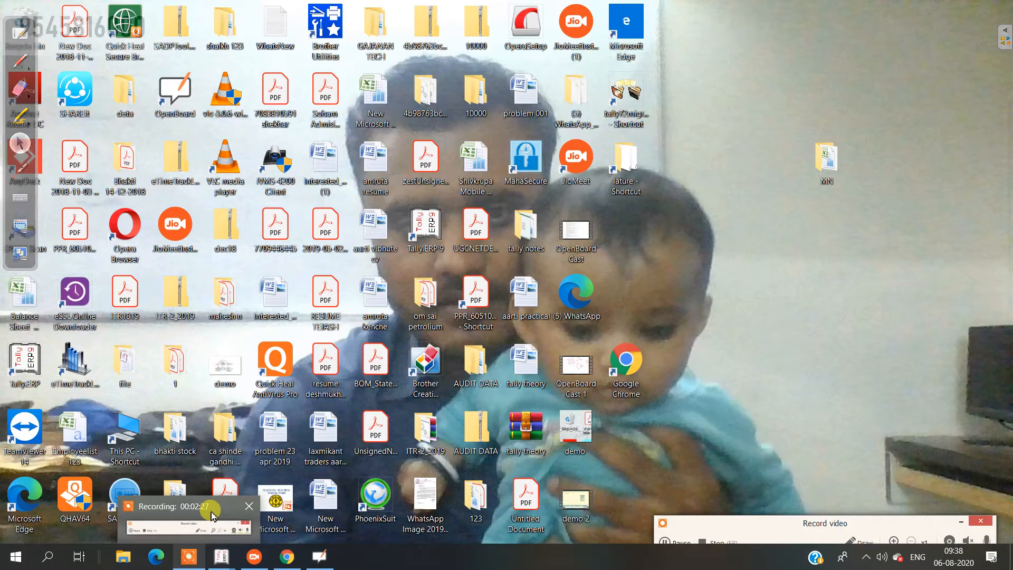
click(212, 515)
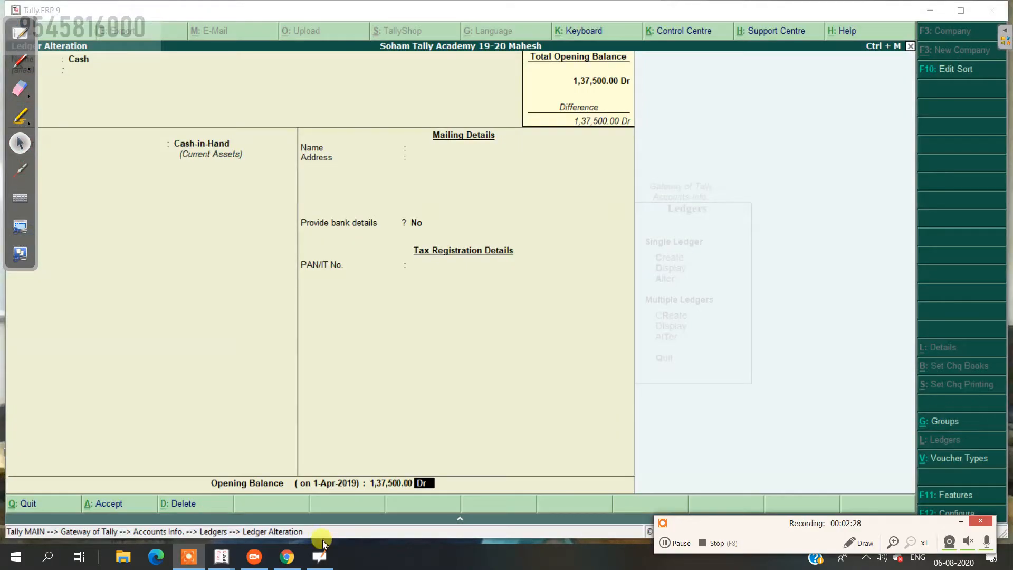
click(963, 524)
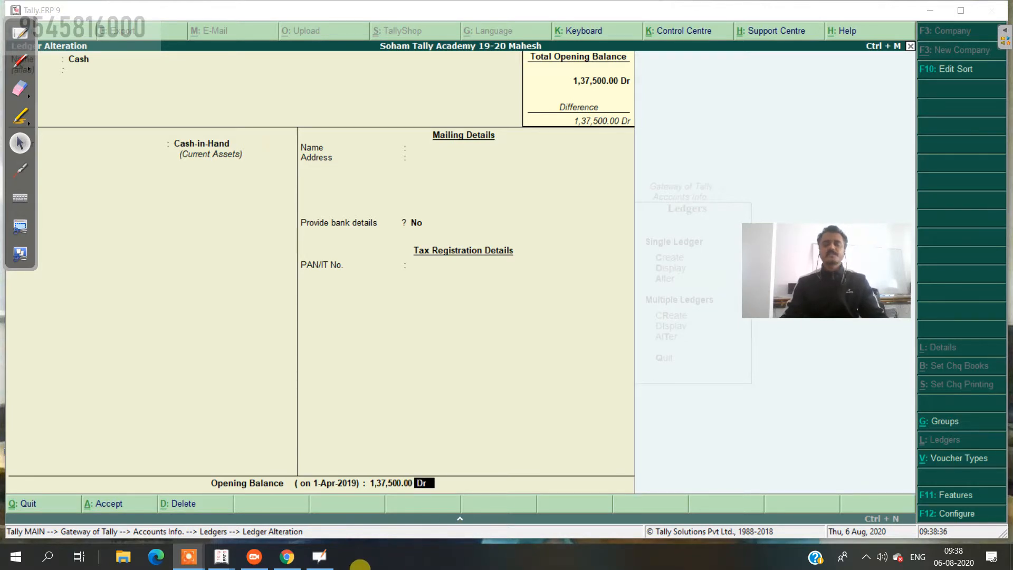
Keep bank details at No, save the altered Cash ledger and return to the Ledgers menu
click(489, 416)
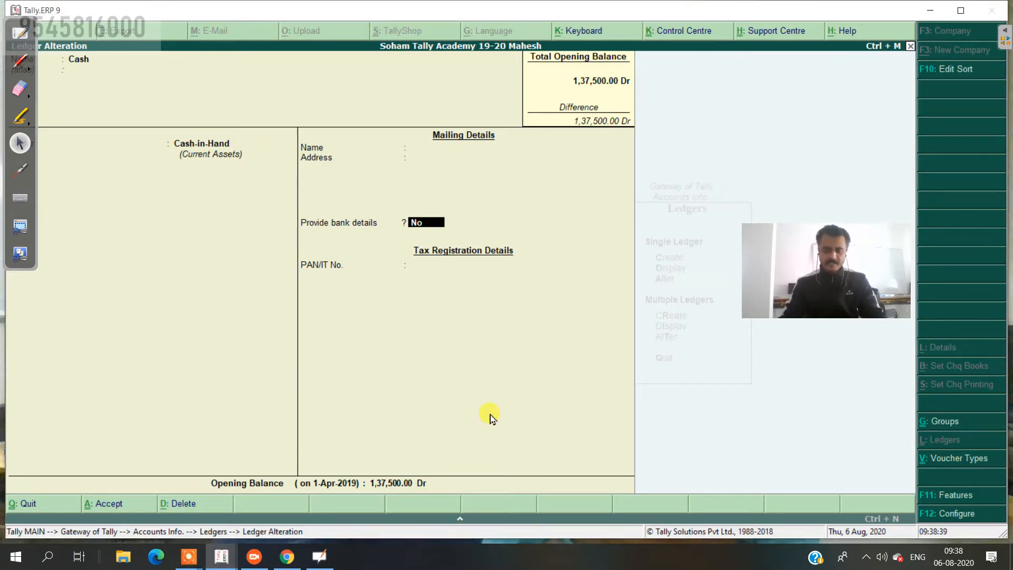
key(Return)
key(Return)
key(Return)
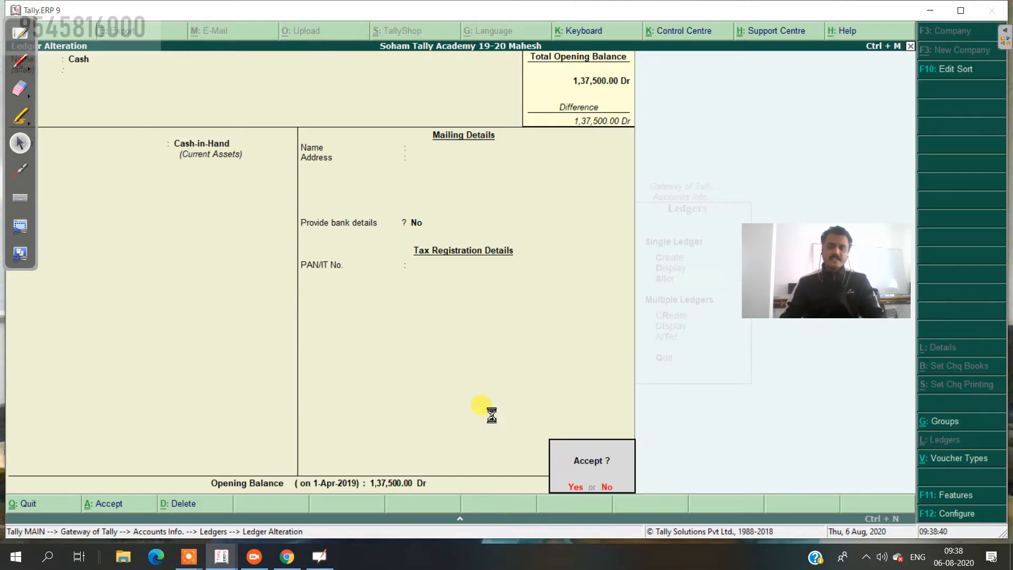
key(Return)
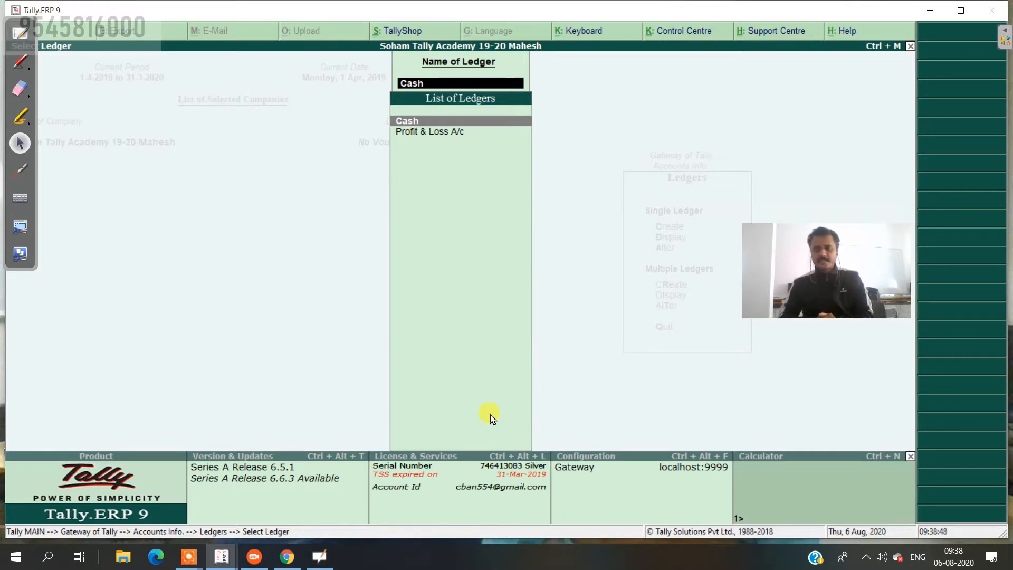
key(Escape)
key(Escape)
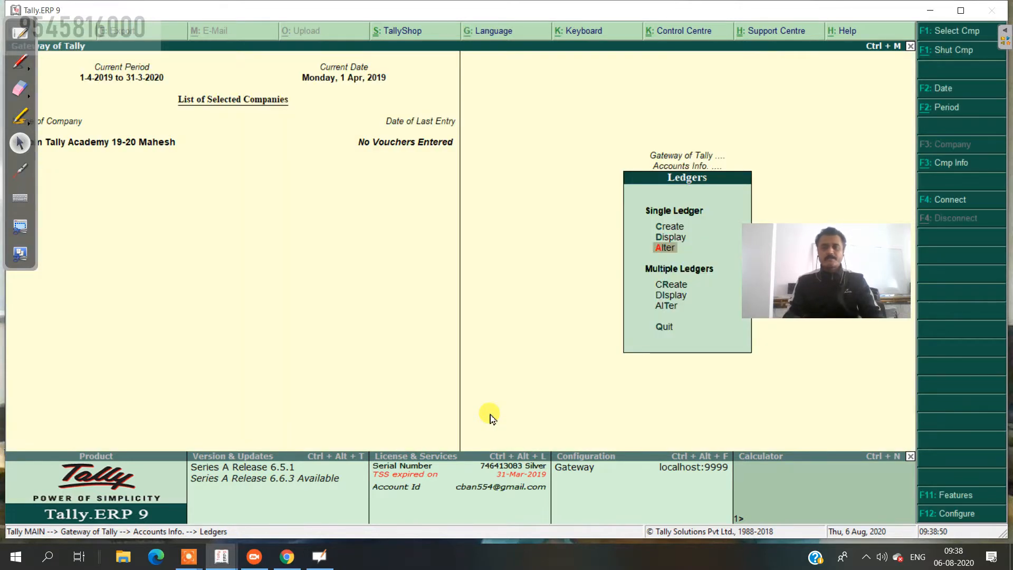
Start a new single ledger for the next trial balance entry and name it Furnitue, with no alias
key(Up)
key(Up)
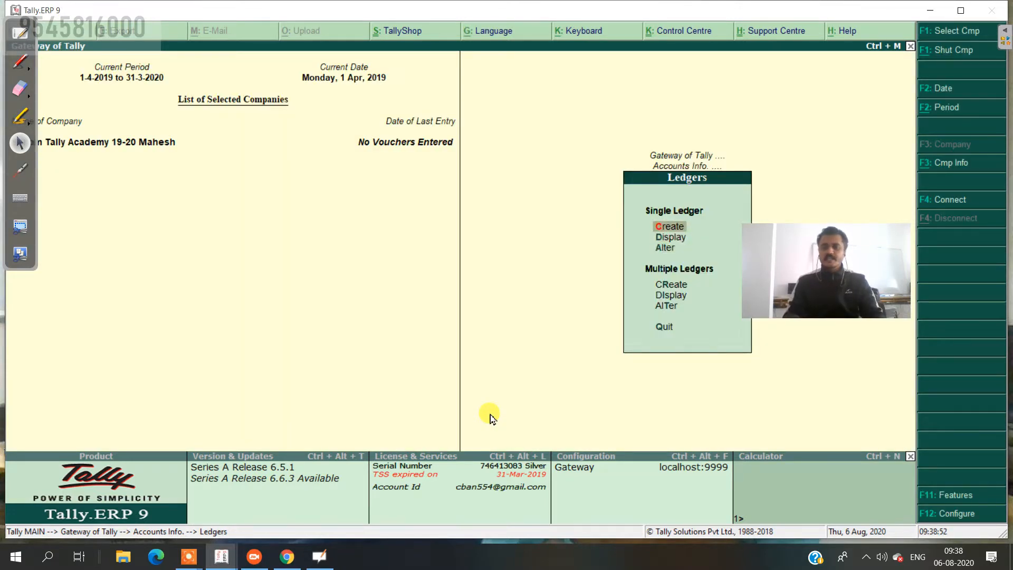
key(Return)
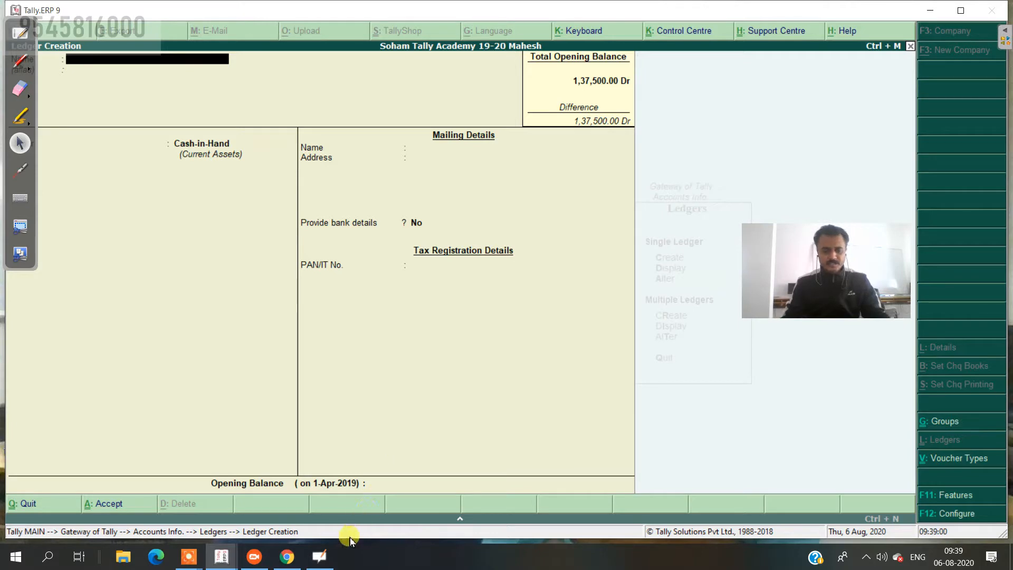
click(12, 41)
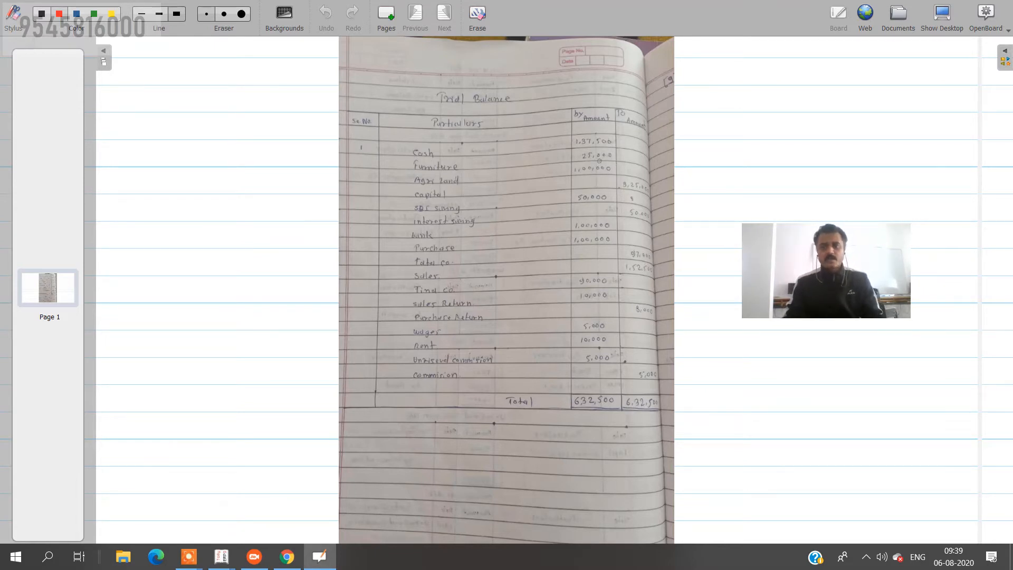
click(942, 16)
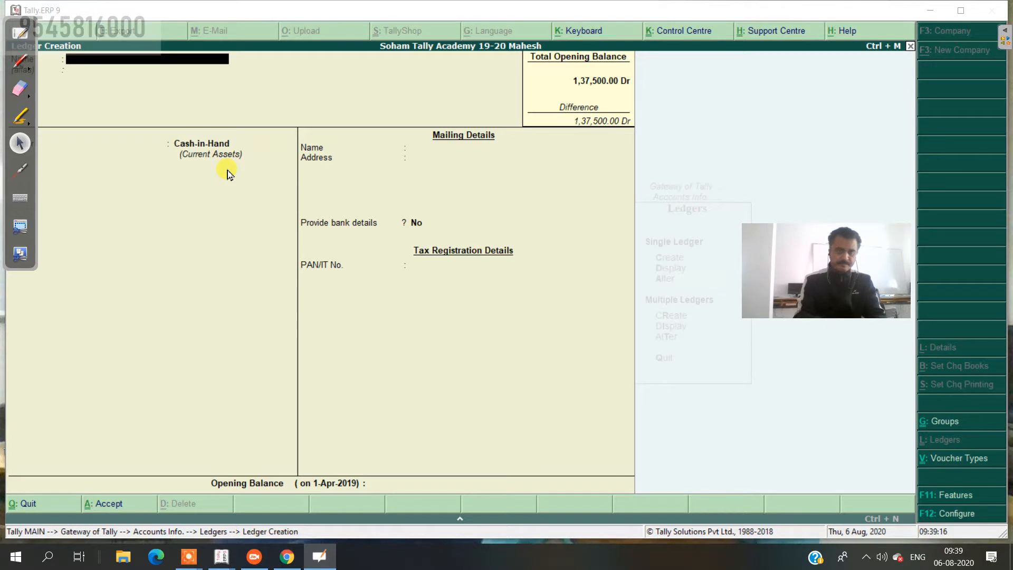
click(148, 69)
text(F)
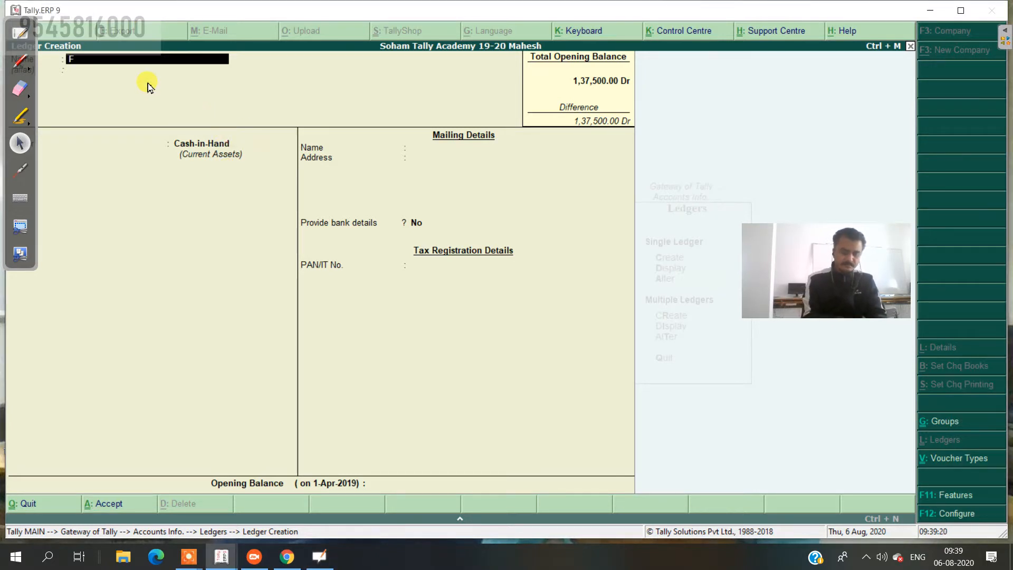
text(urn)
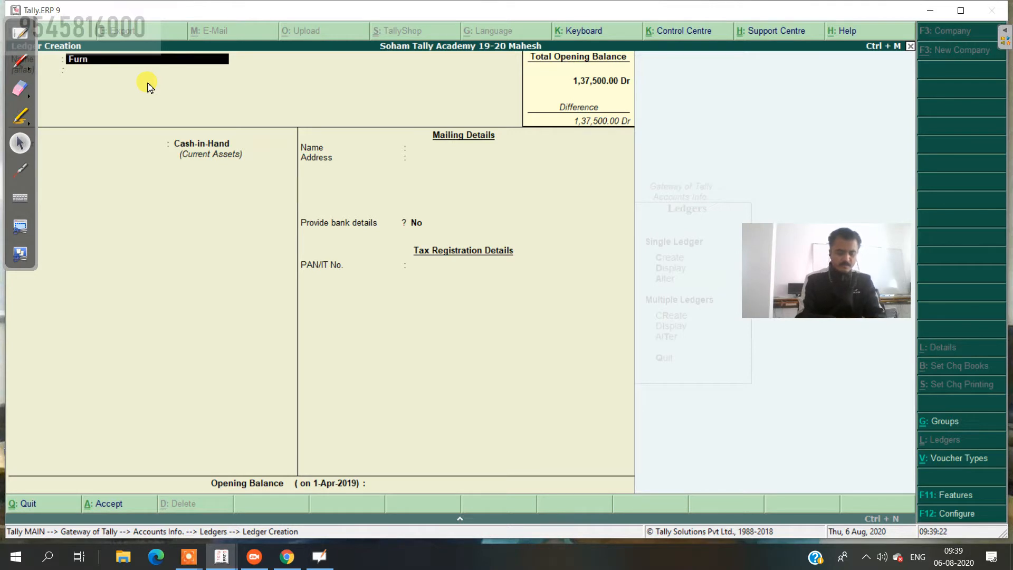
text(itue)
key(Return)
key(Return)
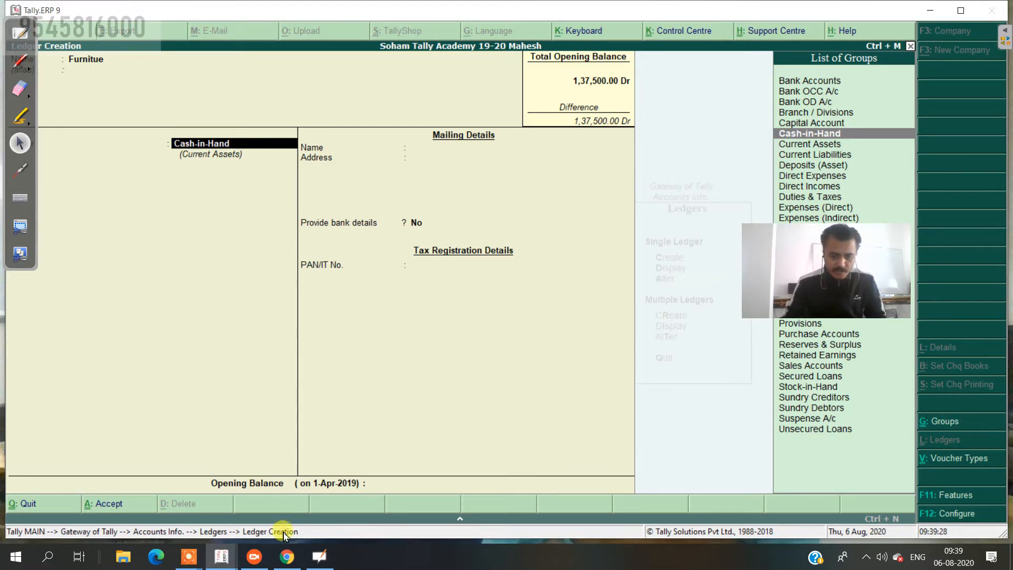
Switch to JioMeet, show the meeting's participants and move its window clear of Tally's list of groups
click(255, 556)
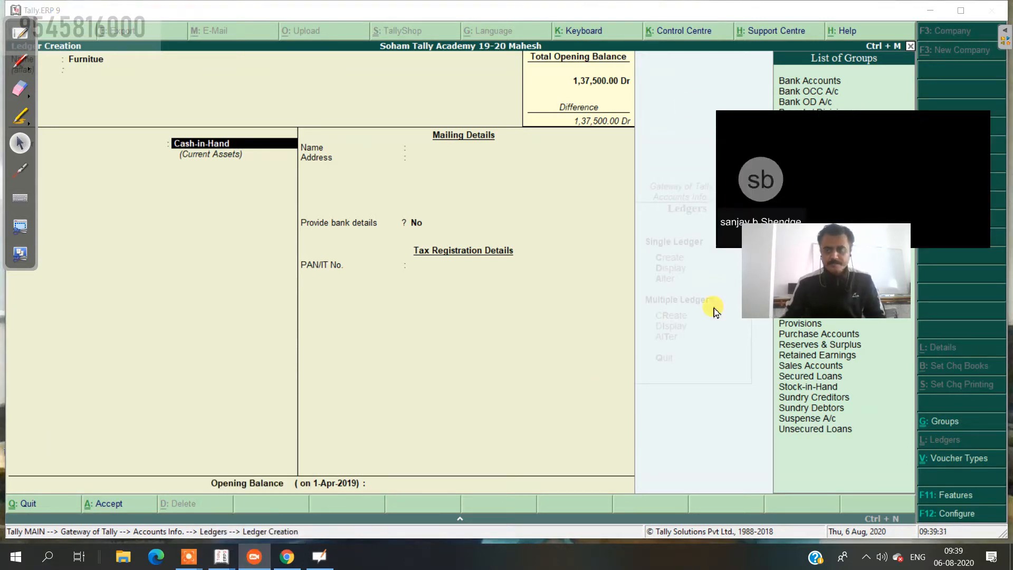
drag(855, 64, 704, 63)
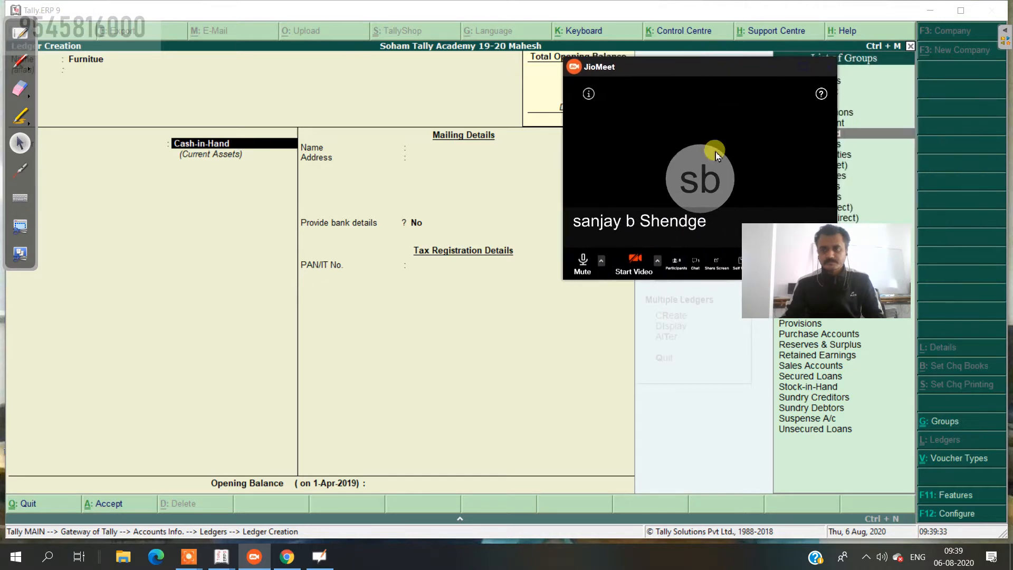
click(686, 270)
drag(789, 239, 611, 382)
click(744, 67)
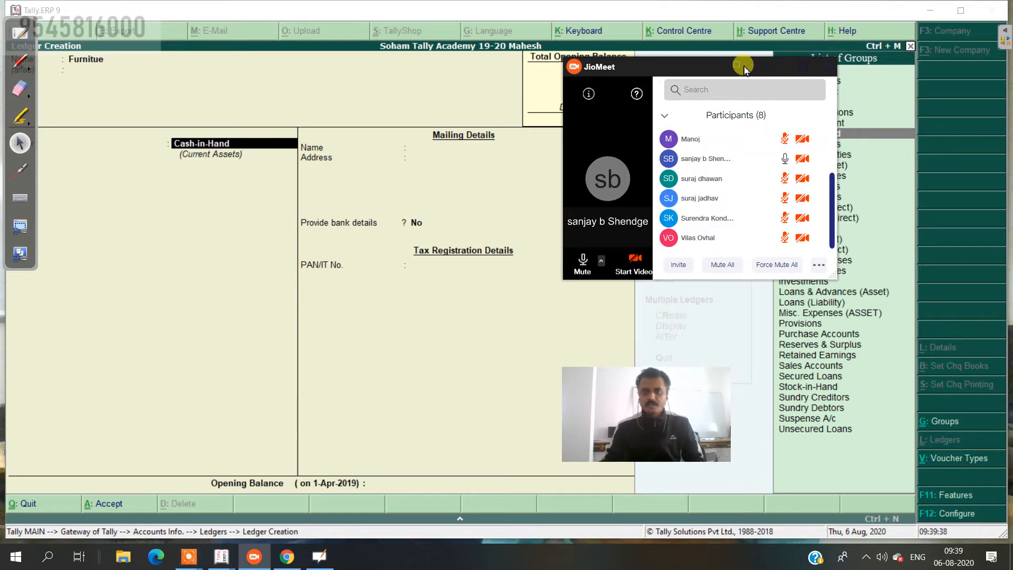
drag(743, 67, 318, 220)
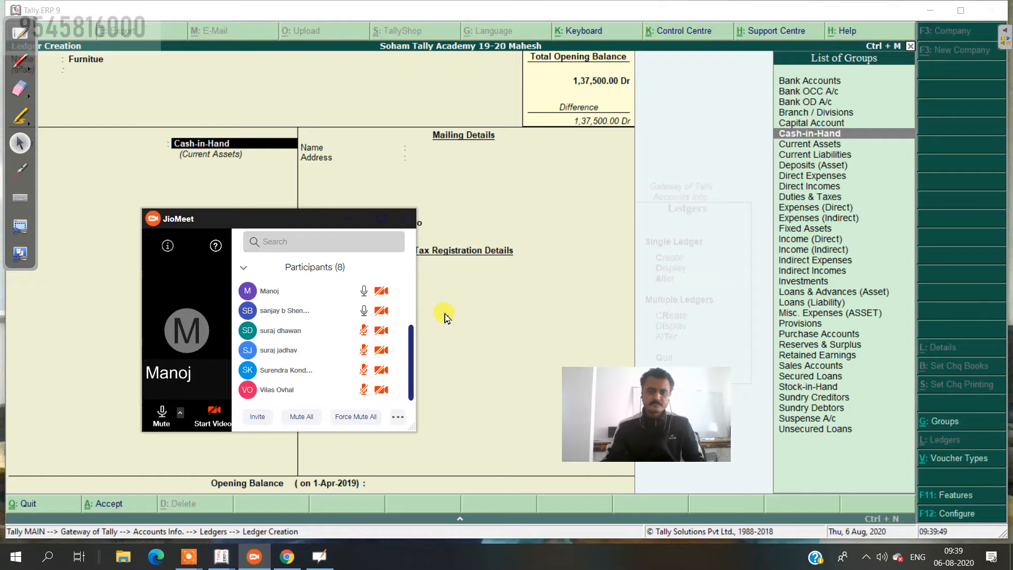
mouse_move(372, 311)
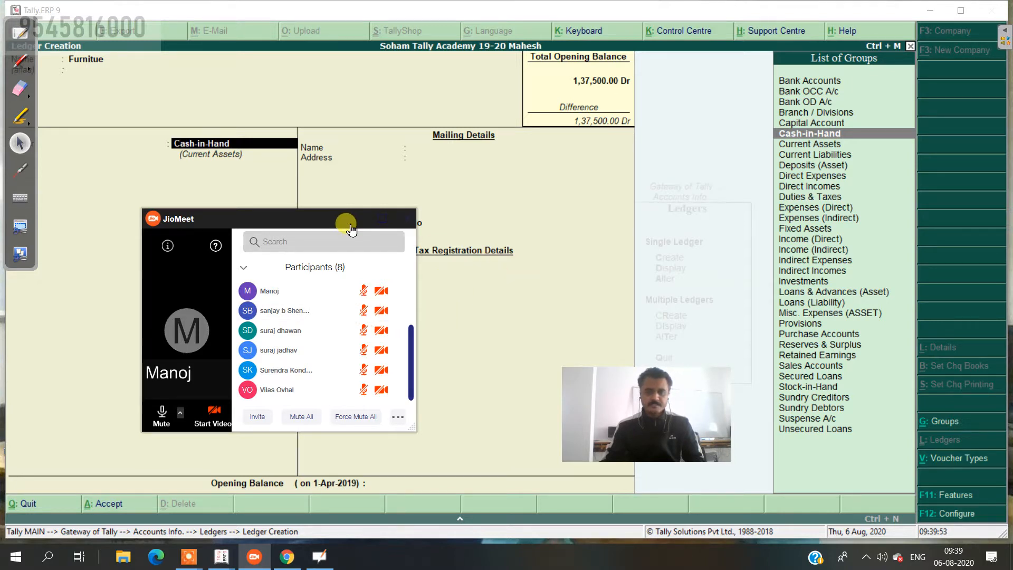
Return to Tally, place the Furnitue ledger under Fixed Assets and keep its default mailing, bank and tax registration details
click(558, 185)
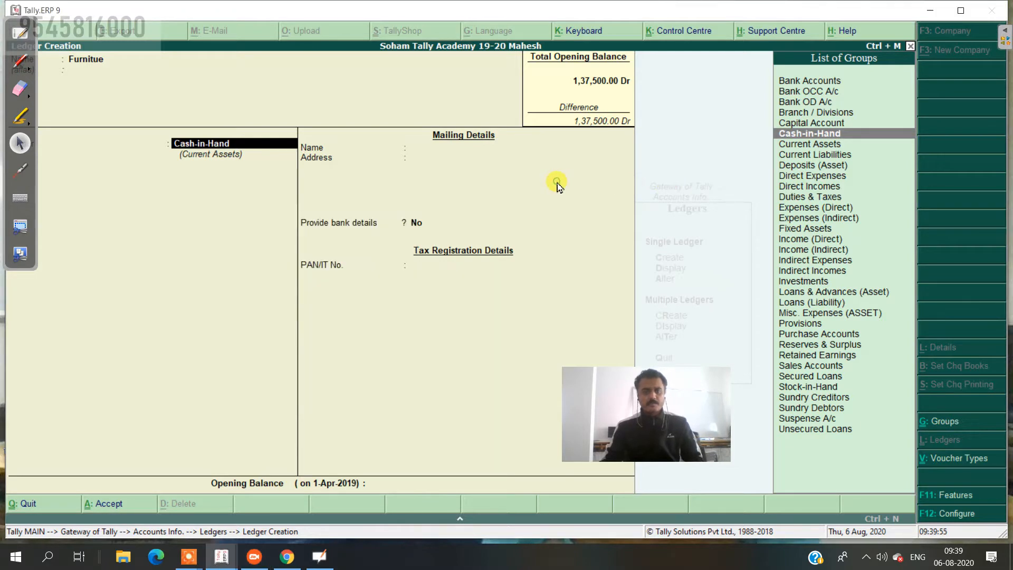
text(F)
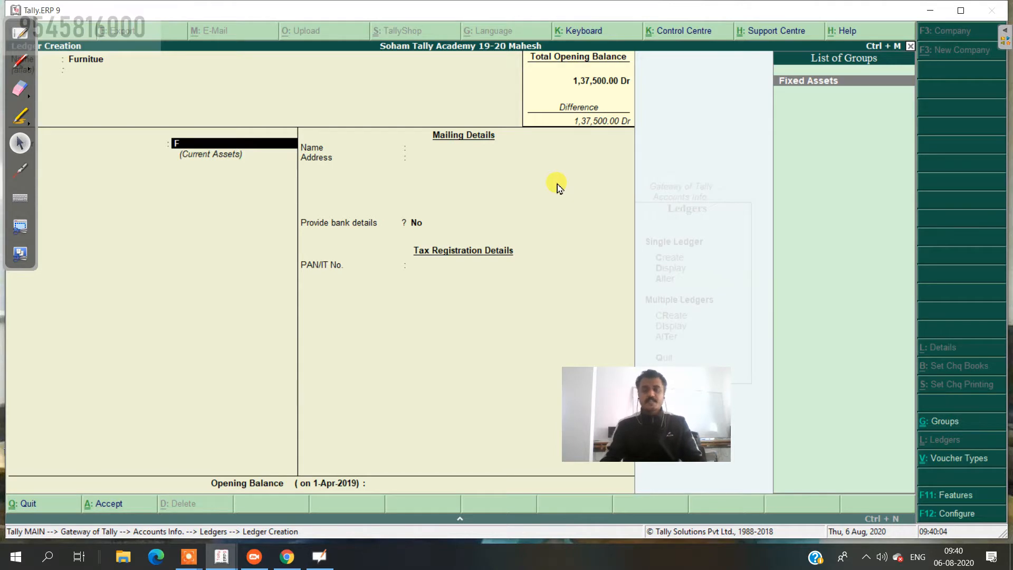
key(Return)
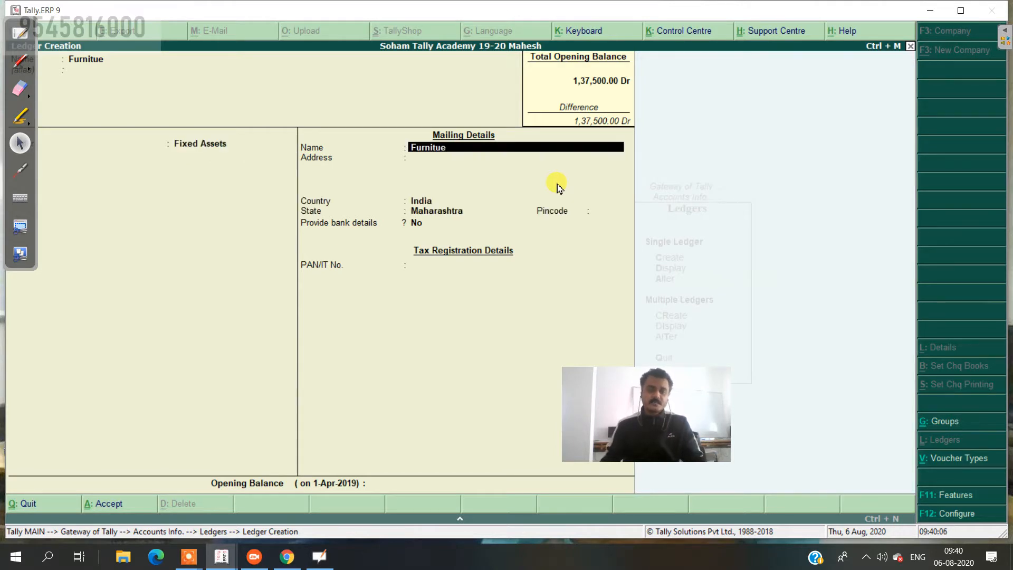
key(Return)
key(Return)
key(Return)
key(Return)
key(Return)
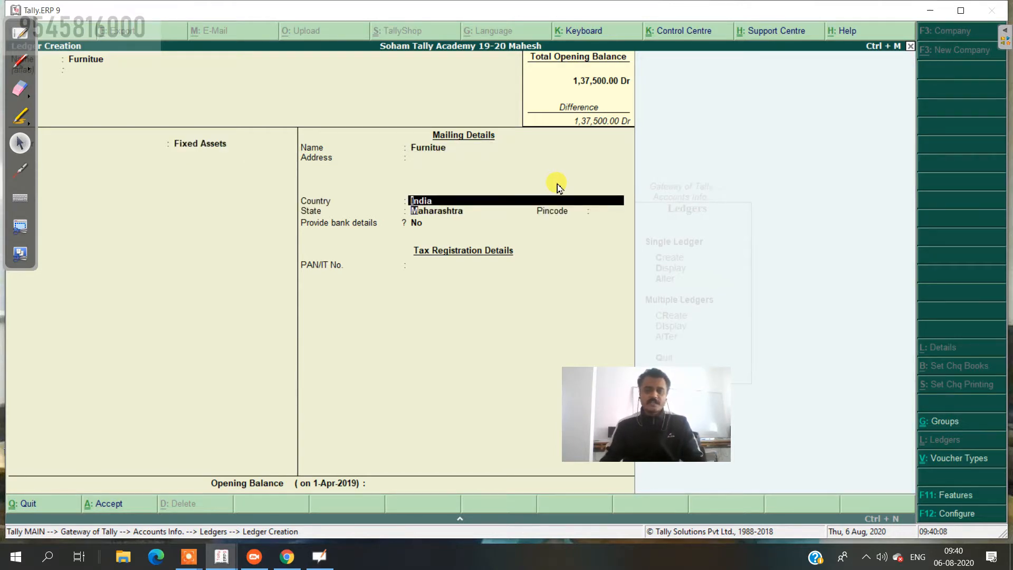
key(Return)
key(Return)
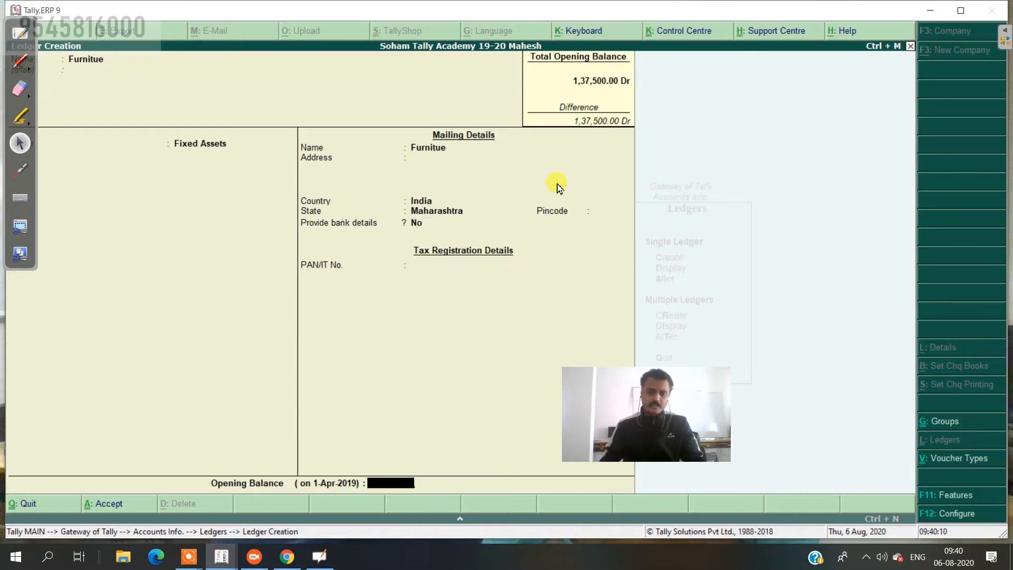
Switch to JioMeet, try to mute the participant whose microphone is on, and return to Tally's ledger form
click(253, 562)
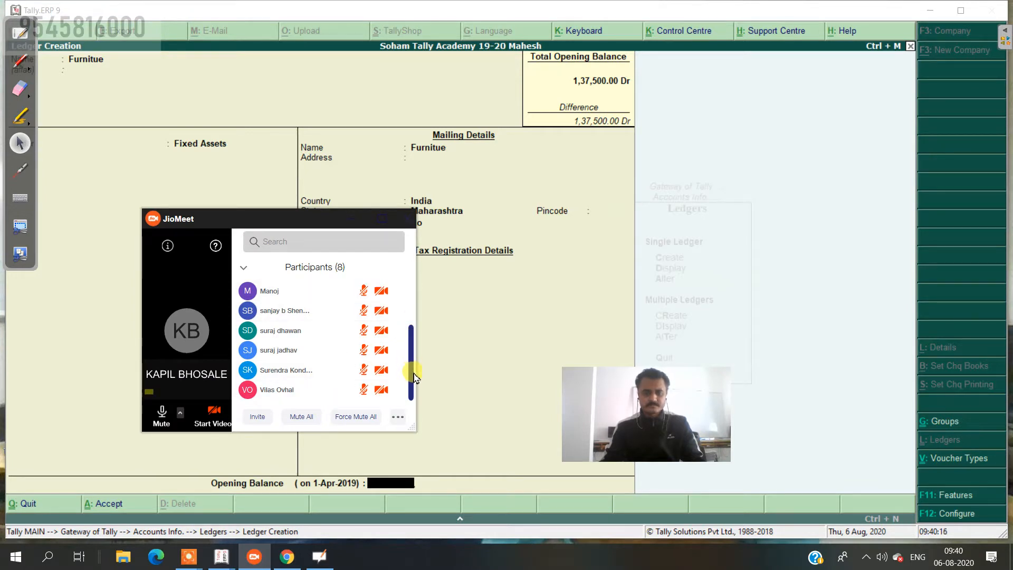
drag(411, 367, 405, 322)
mouse_move(370, 340)
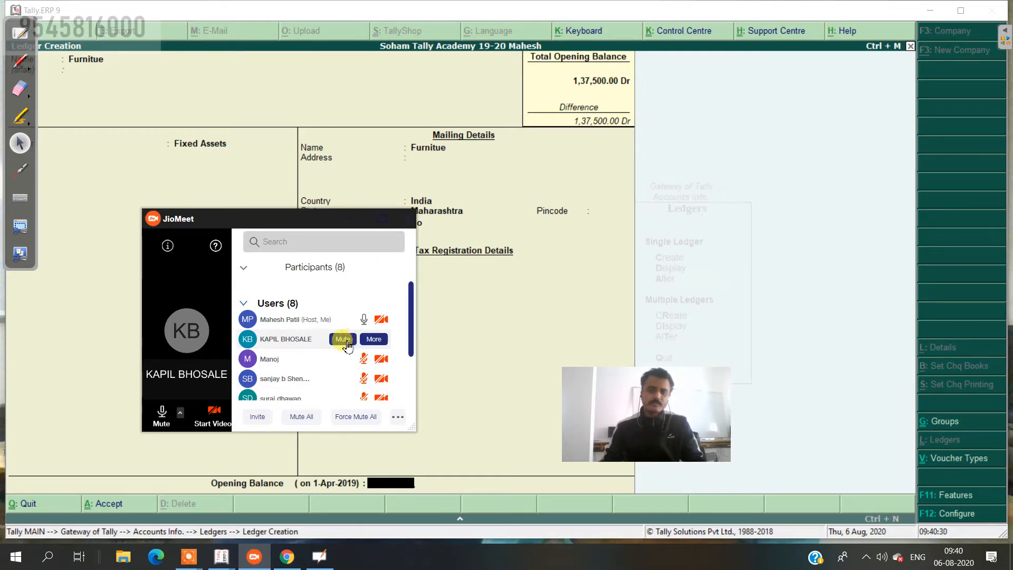
click(339, 342)
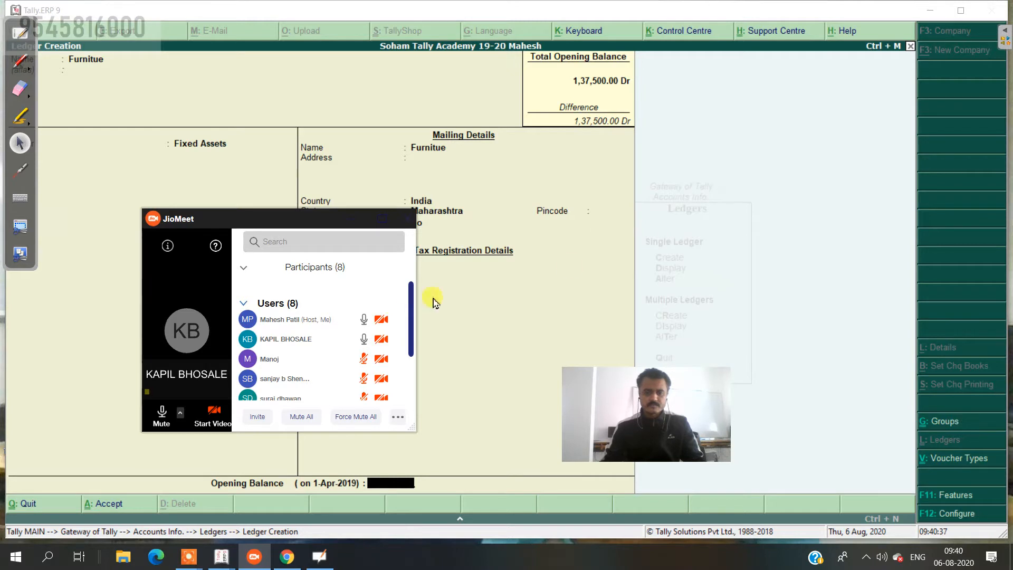
mouse_move(333, 340)
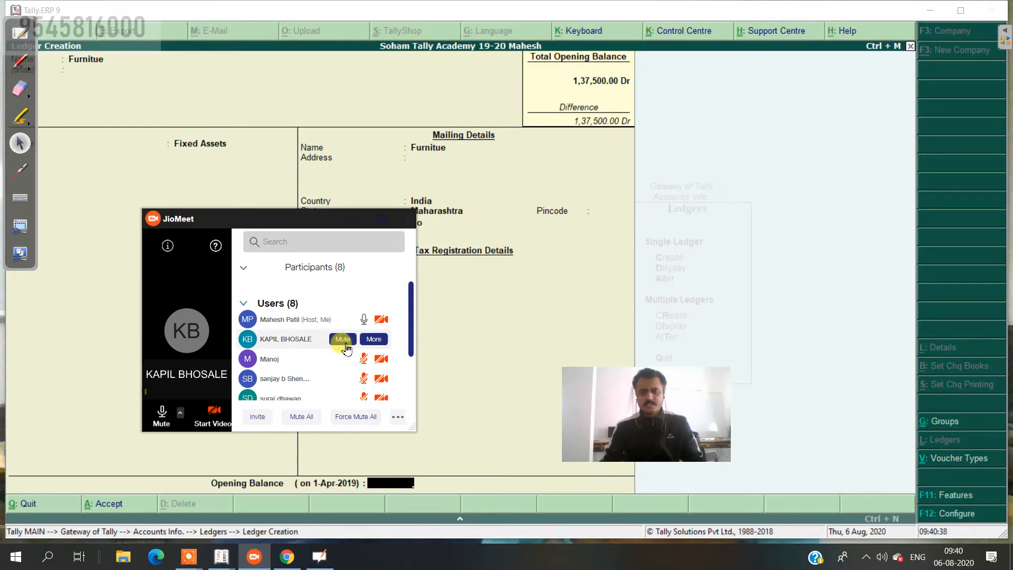
click(615, 278)
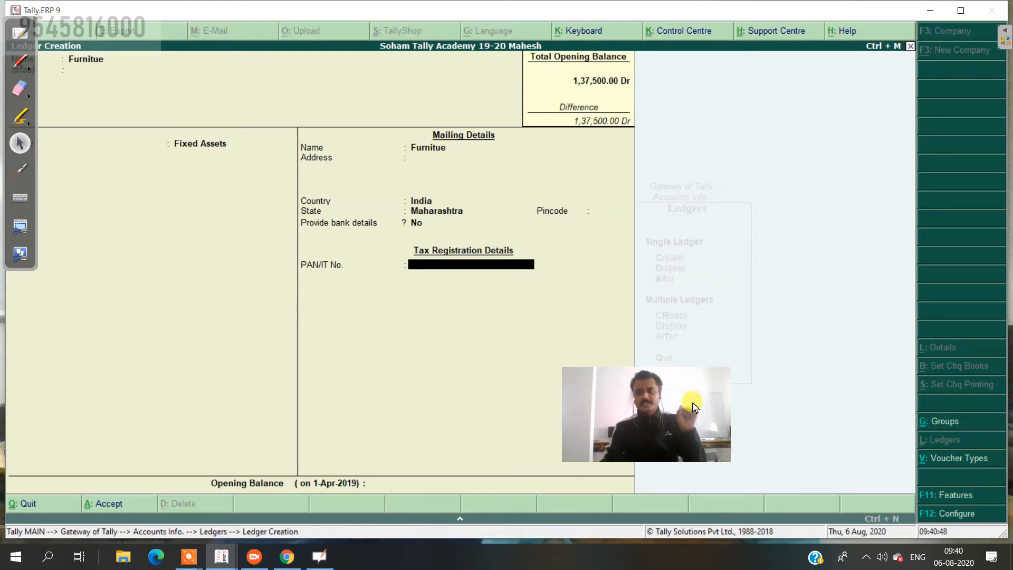
Leave the PAN/IT number blank, set the Furnitue ledger's opening balance to 25,000 Dr and save the ledger
drag(690, 388, 844, 336)
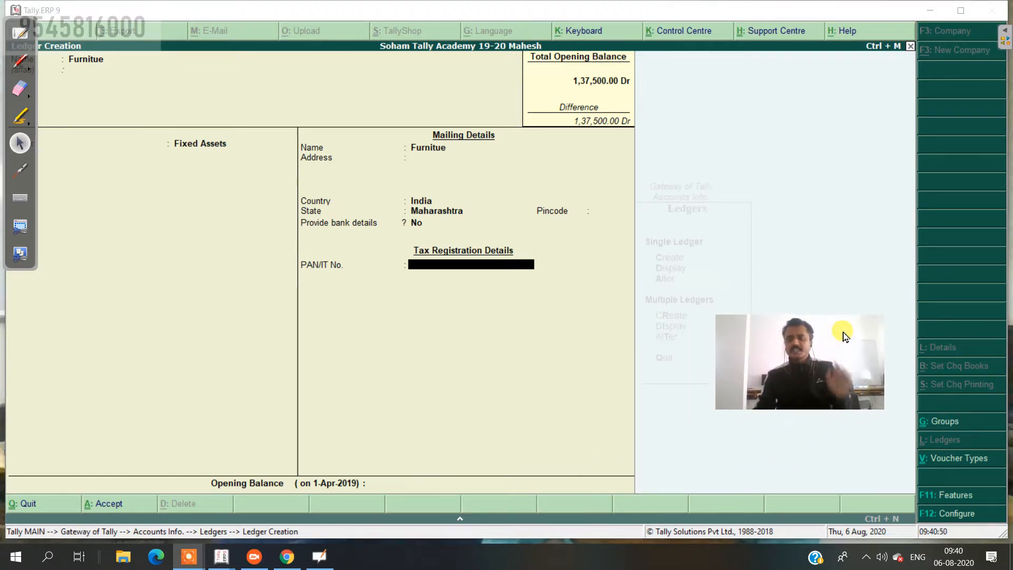
click(473, 325)
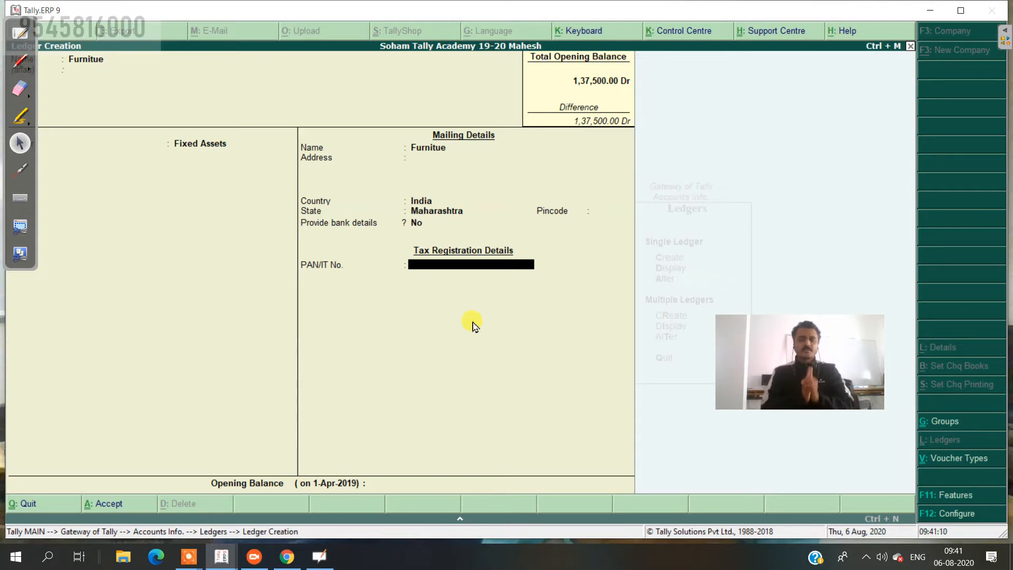
key(Return)
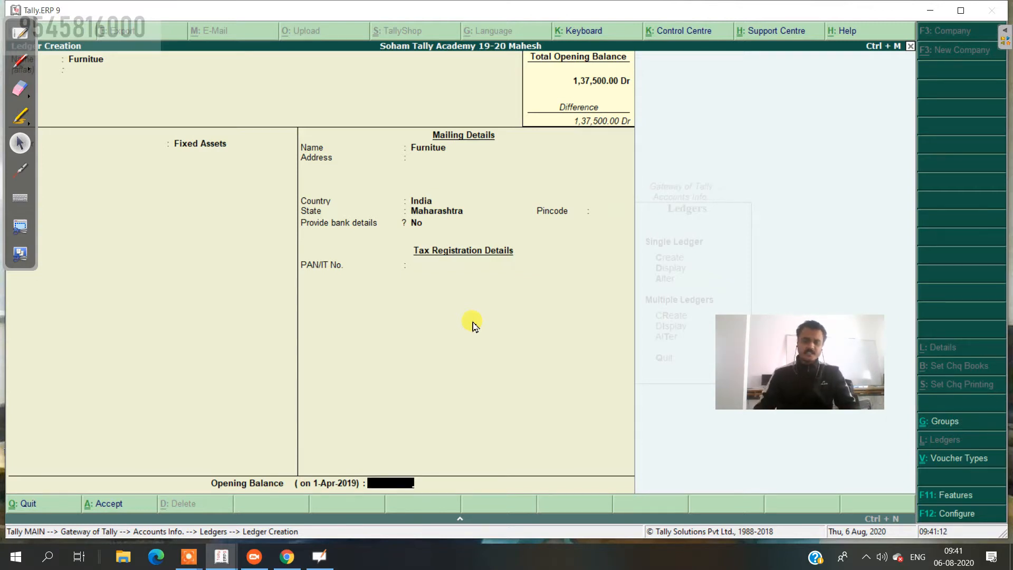
text(25000)
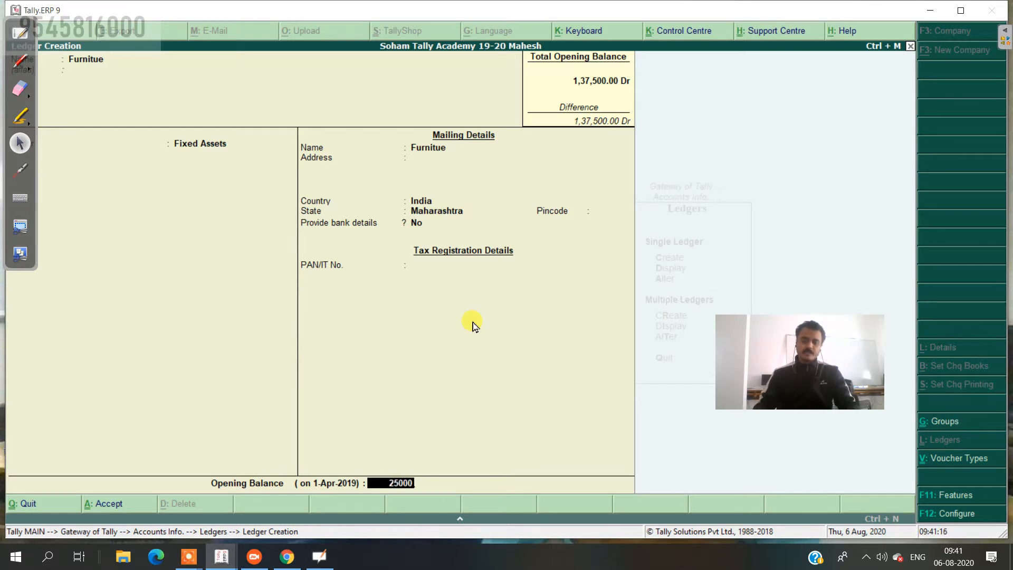
key(Return)
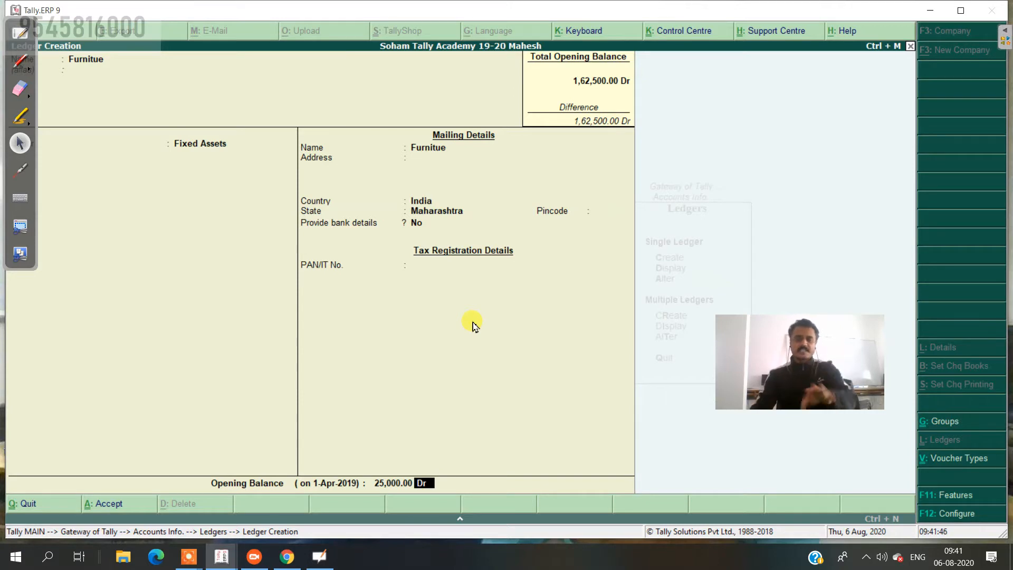
key(Return)
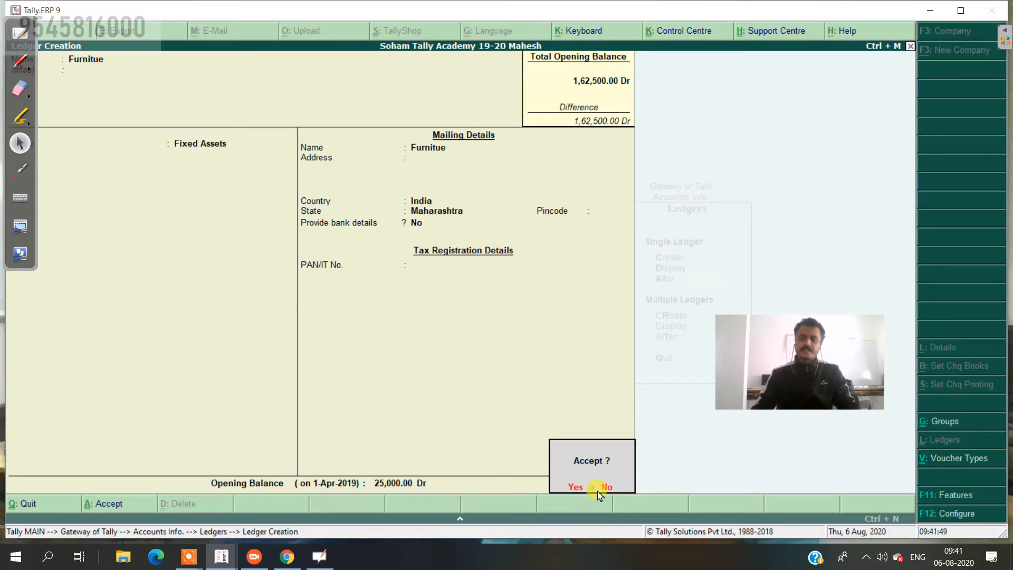
key(Return)
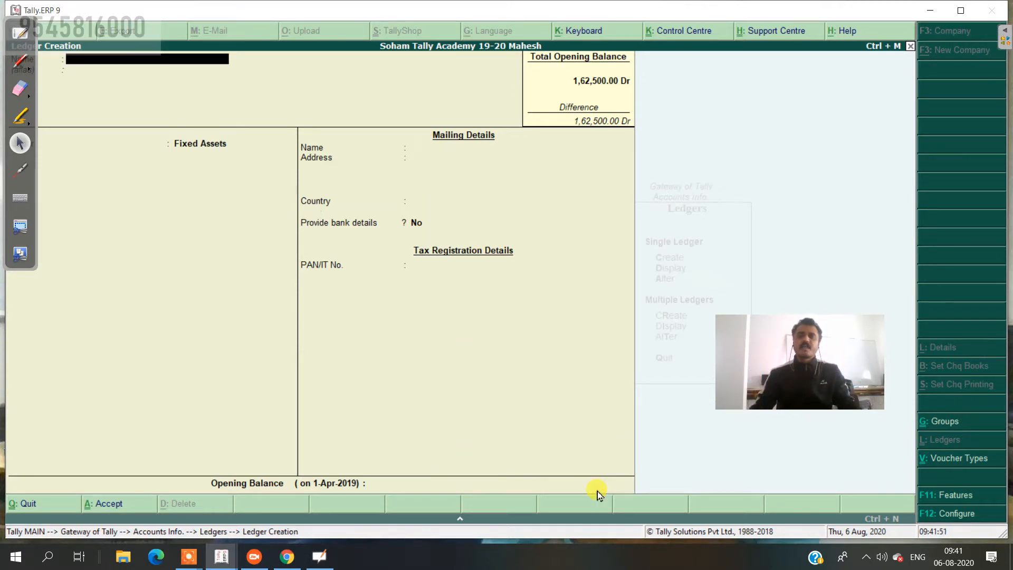
Check the next entry in the OpenBoard trial balance and name the new Tally ledger Agri Land, with no alias
click(24, 37)
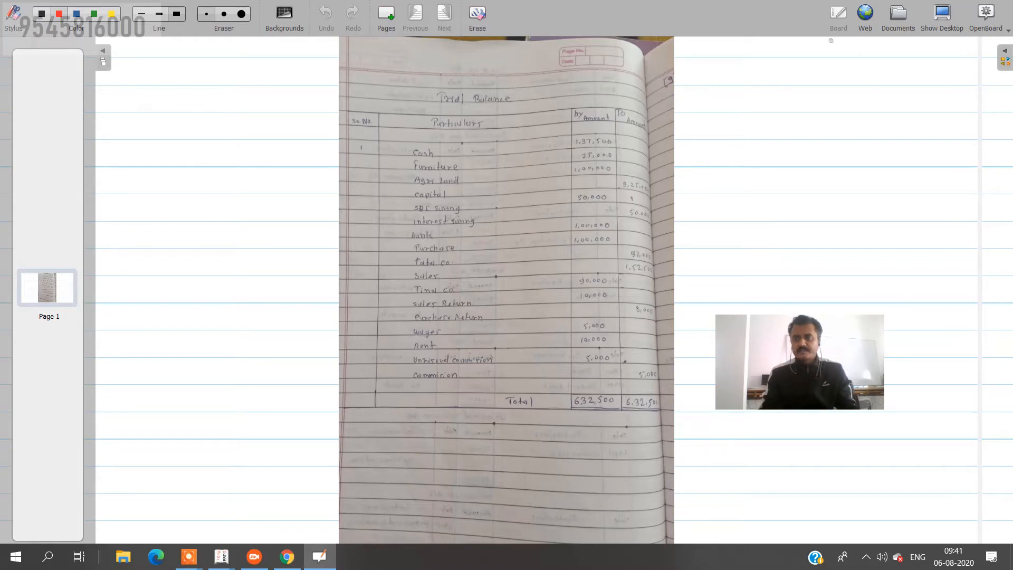
click(944, 12)
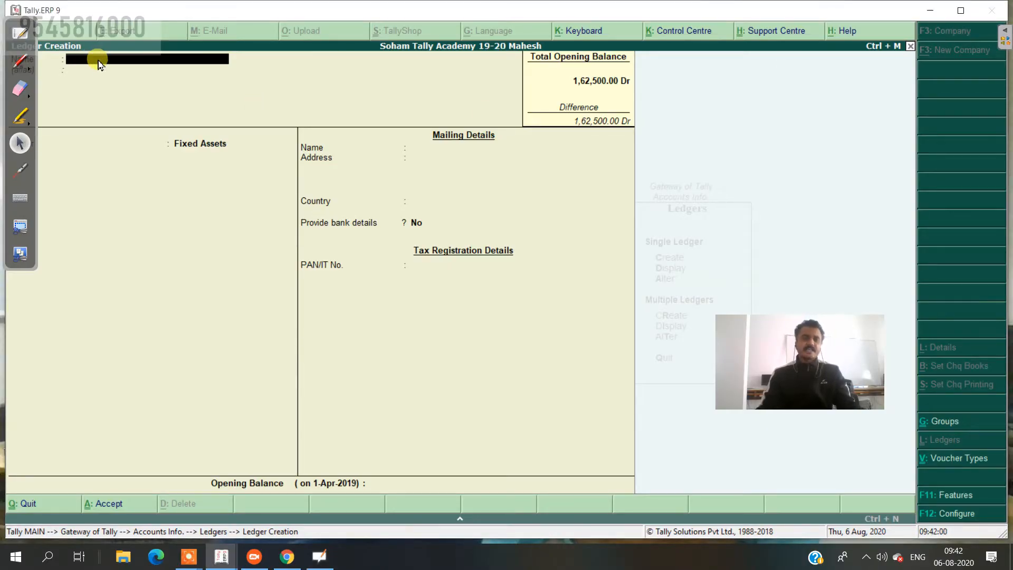
text(Agri)
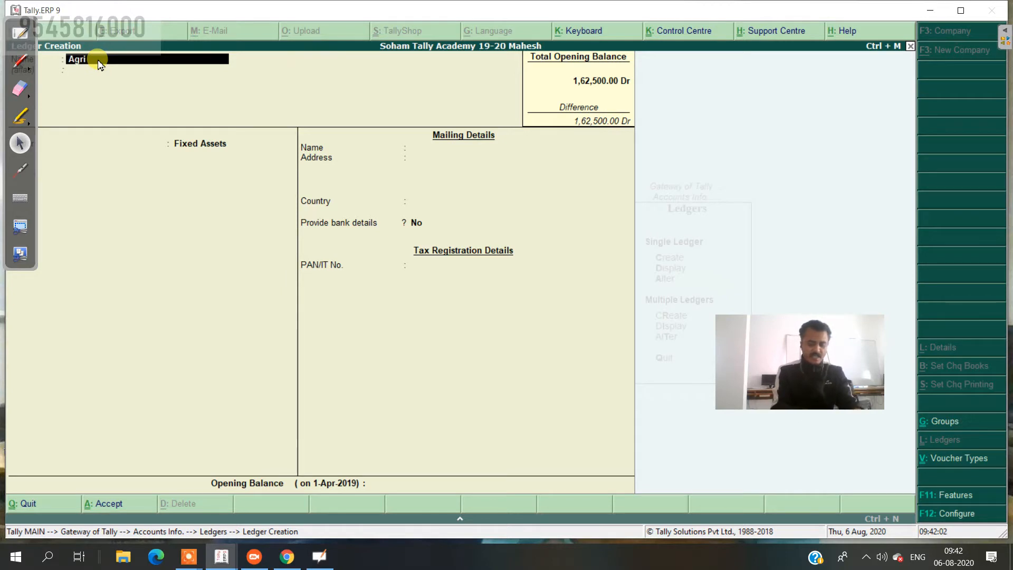
text( Land)
key(Return)
key(Return)
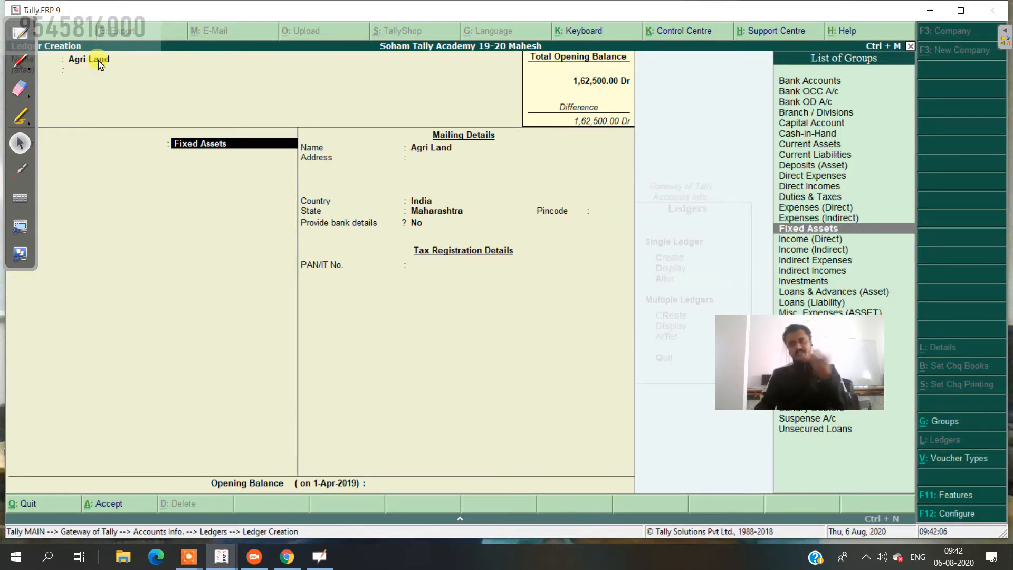
Keep Agri Land under Fixed Assets and accept its default mailing, bank and tax registration details
key(Return)
key(Return)
key(Return)
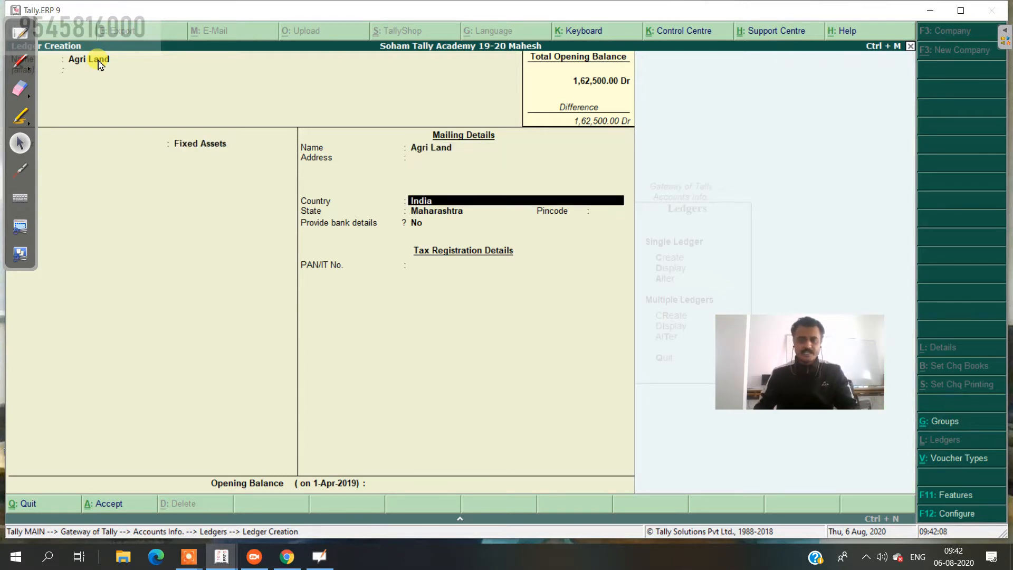
key(Return)
key(Return)
key(Return)
key(Return)
key(Return)
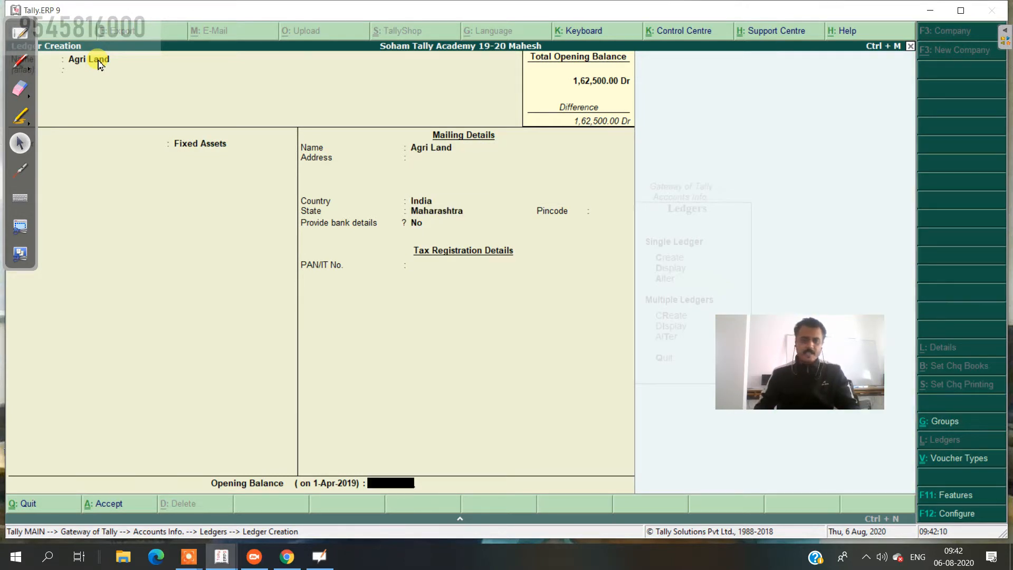
Check the Agri Land amount in the OpenBoard trial balance, set the ledger's opening balance to 1,00,000 Dr in Tally and save it
click(28, 39)
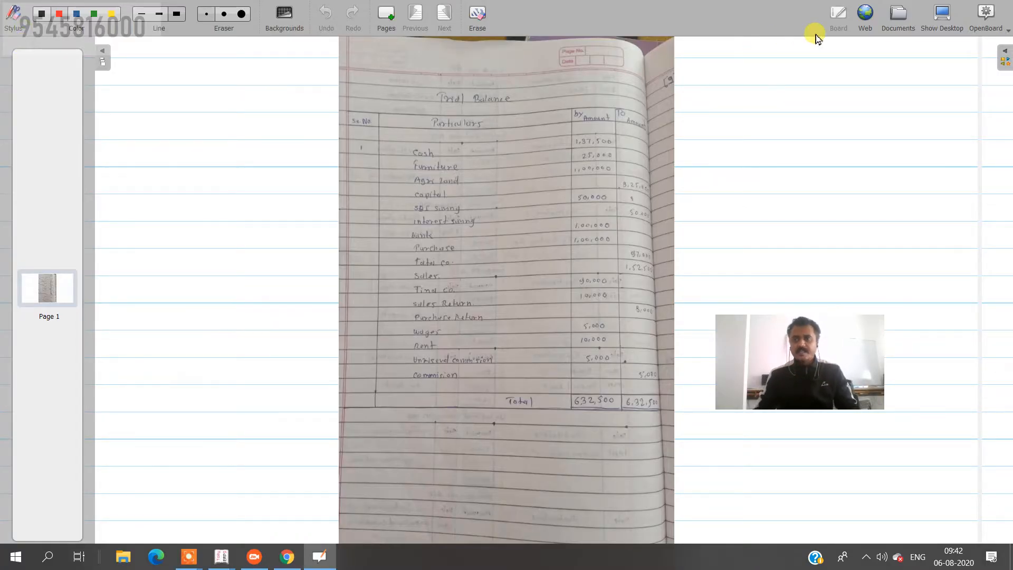
click(947, 11)
click(255, 139)
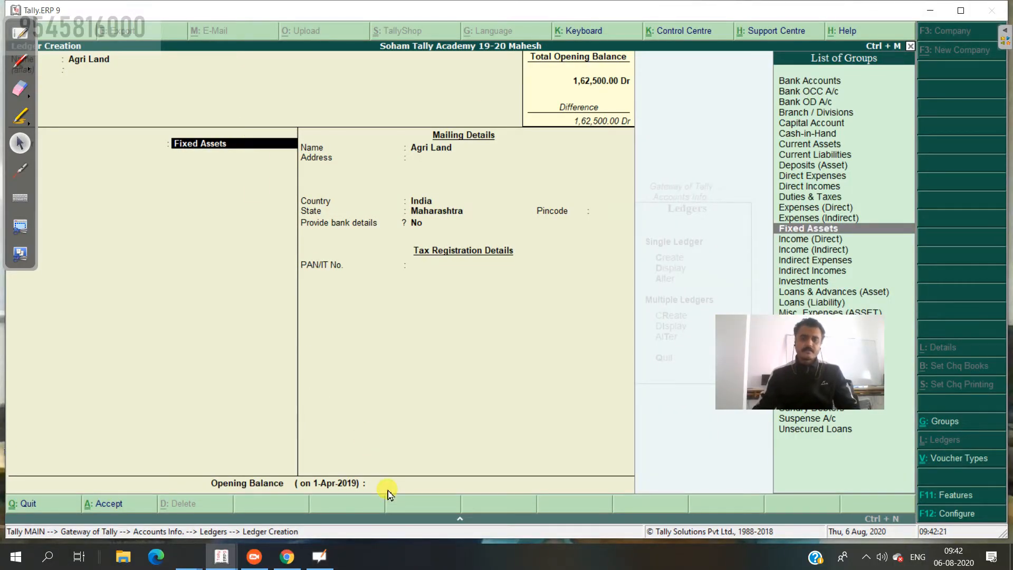
key(Return)
key(Return)
key(Return)
key(Return)
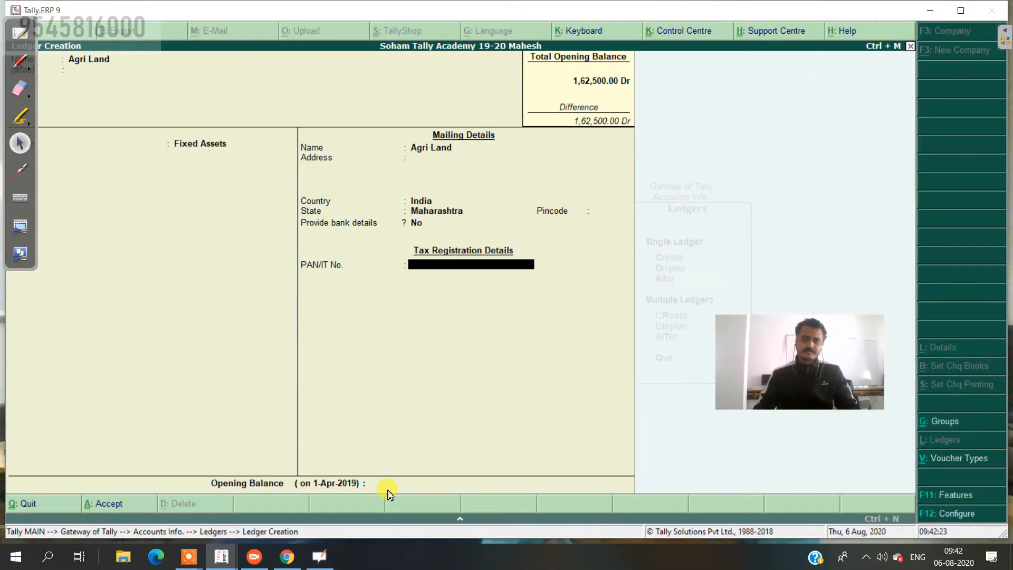
key(Return)
text(1,00,000)
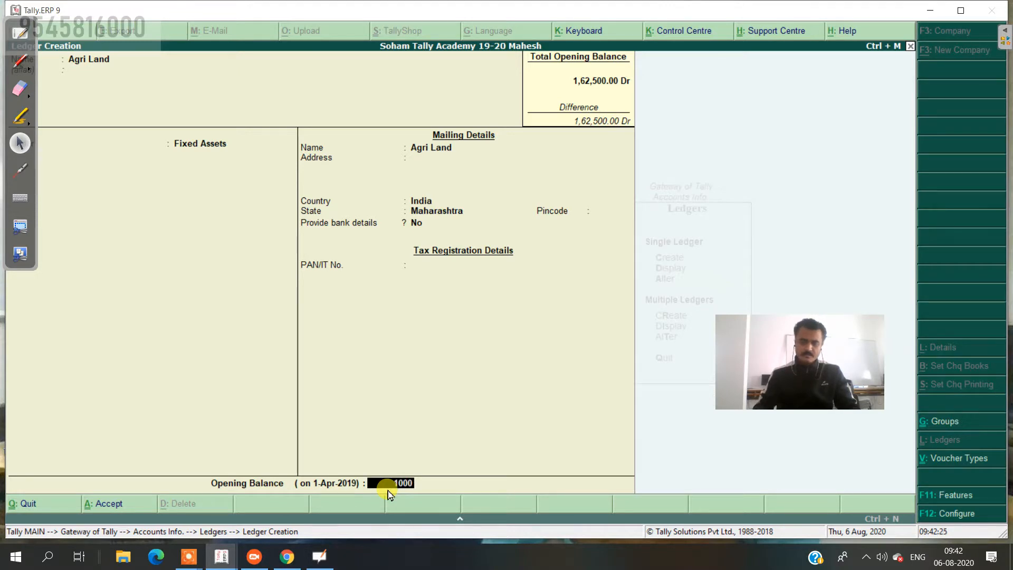
key(Return)
key(Return)
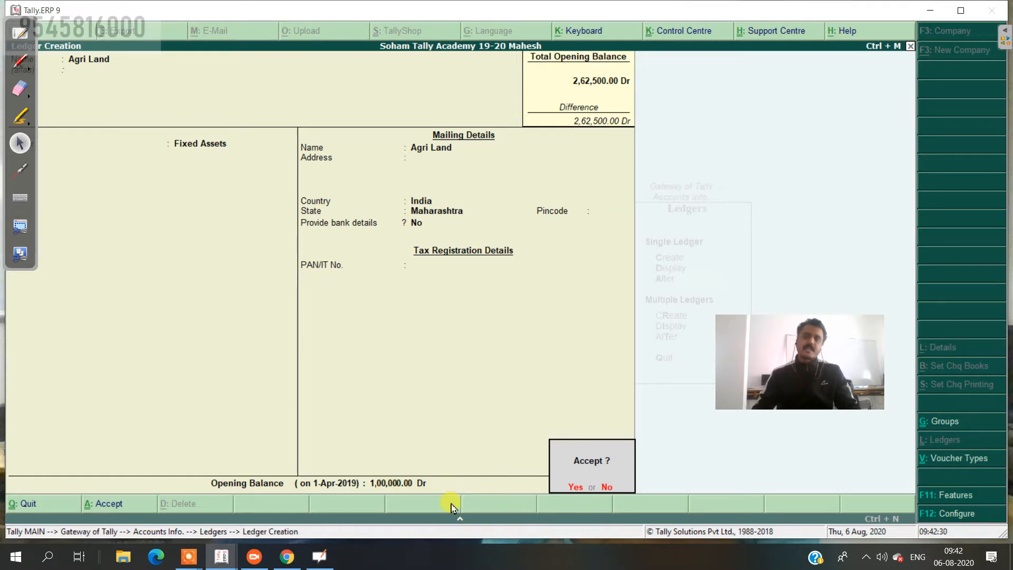
key(Return)
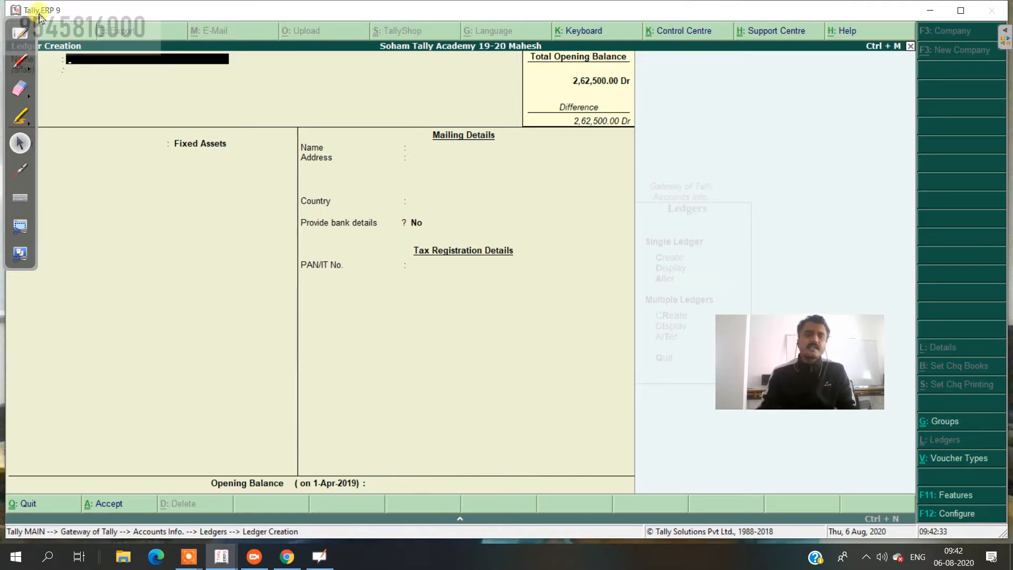
Check the next OpenBoard trial balance entry, name the new Tally ledger Capital with no alias, and place it under Capital Account
click(19, 37)
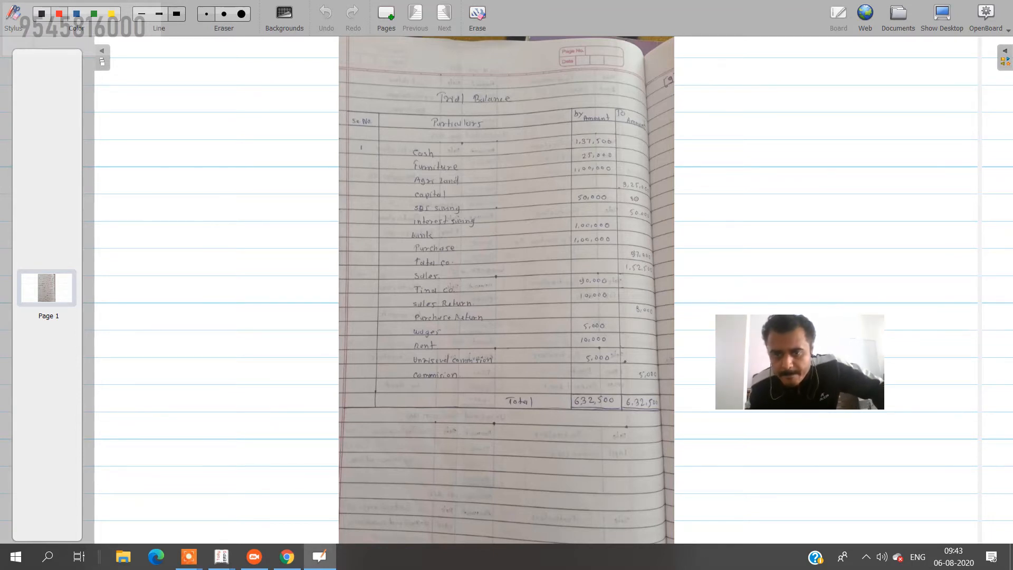
click(941, 14)
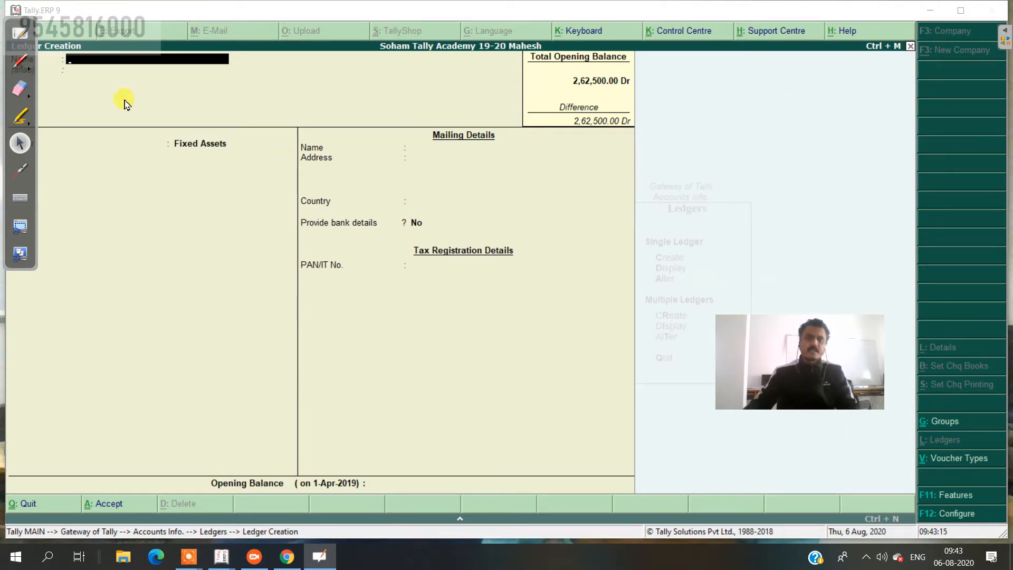
click(151, 80)
text(Cap)
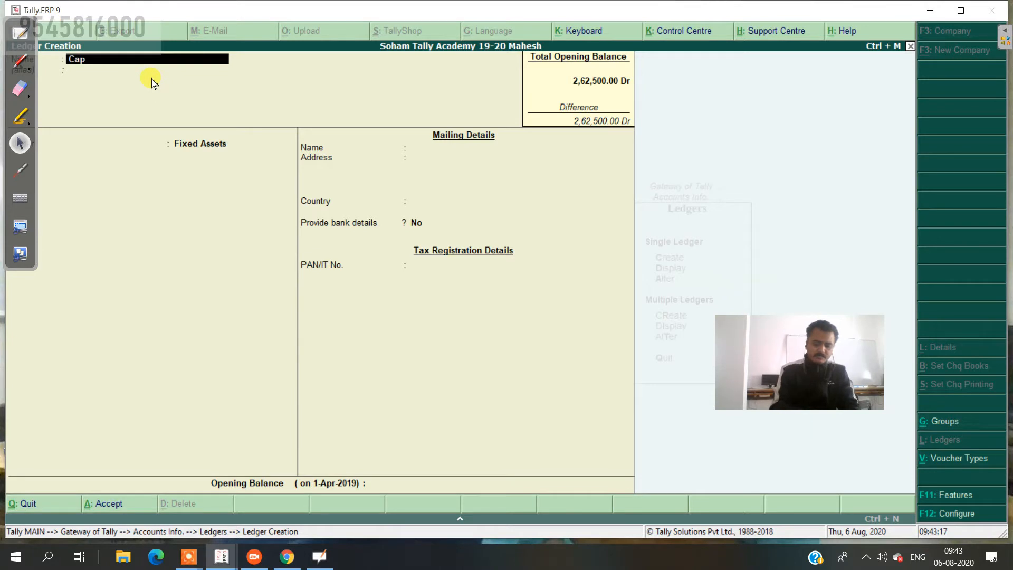
text(ital)
key(Return)
key(Return)
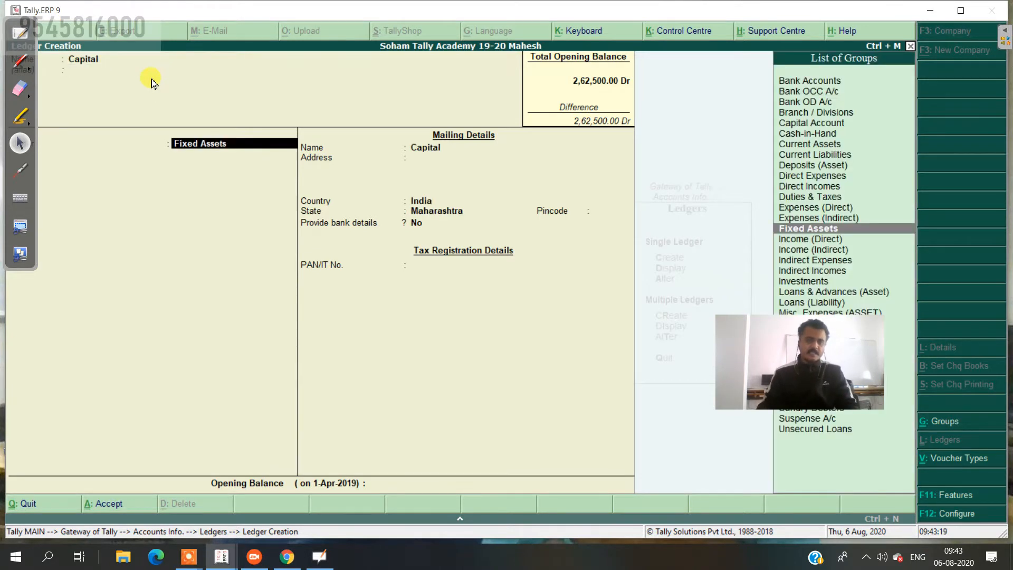
text(Ca)
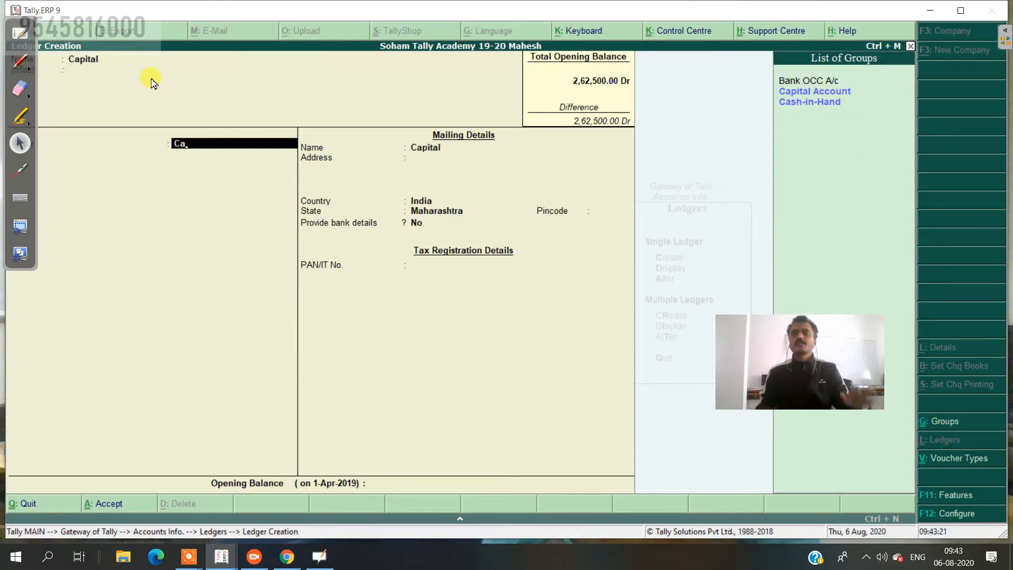
key(Return)
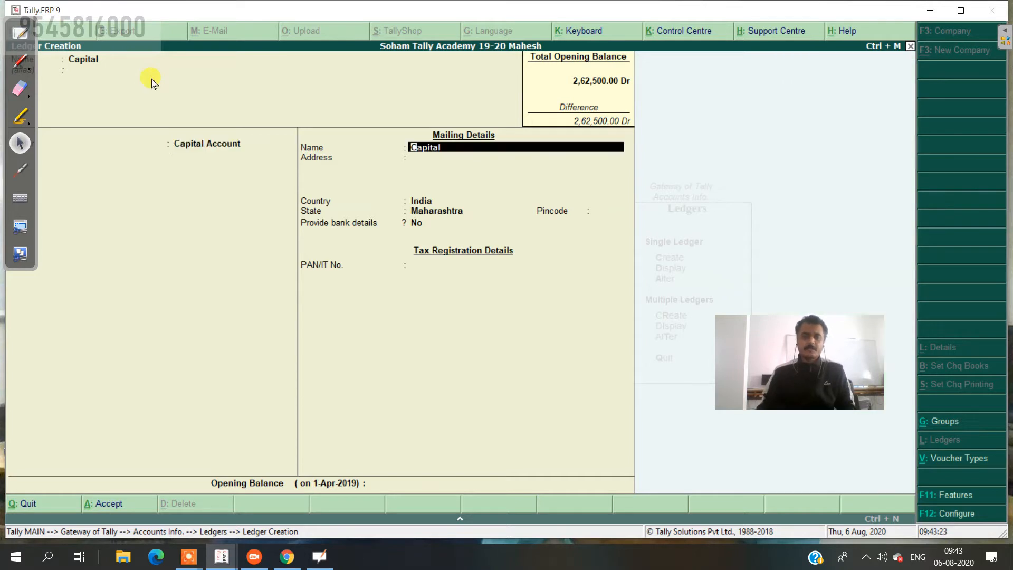
Accept the Capital ledger's default mailing, bank and tax details, set its opening balance to 3,25,000 Cr and save it
key(Return)
key(Return)
key(Return)
key(Return)
key(Return)
key(Return)
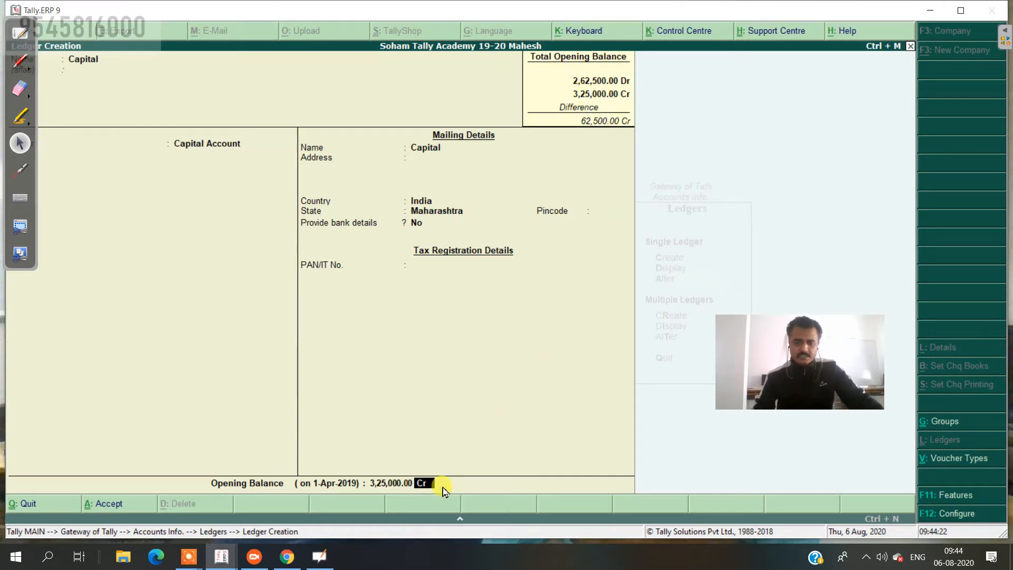
key(Return)
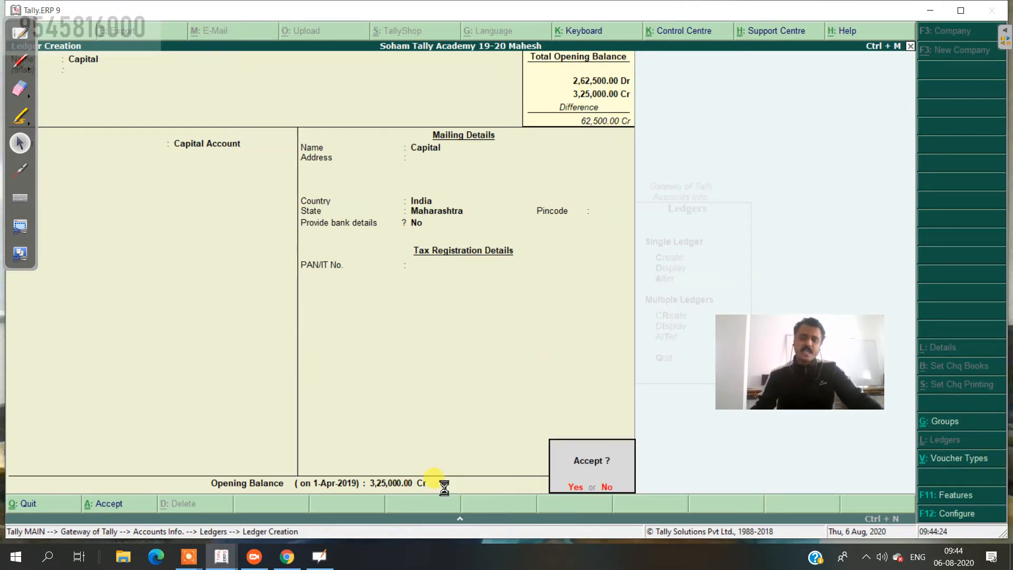
Switch to JioMeet to mute the participant whose microphone and camera are on, and return to Tally
click(254, 556)
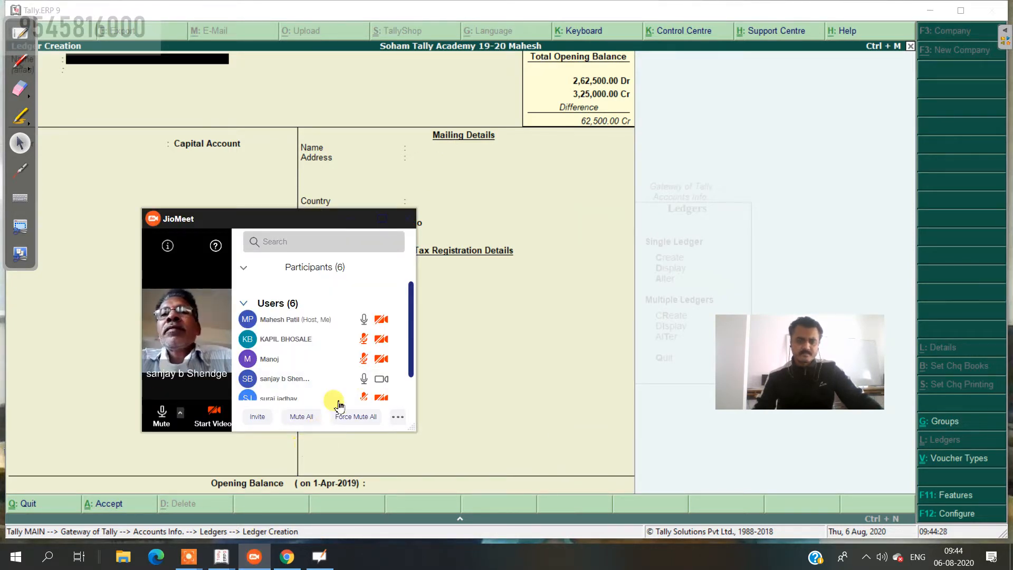
mouse_move(350, 383)
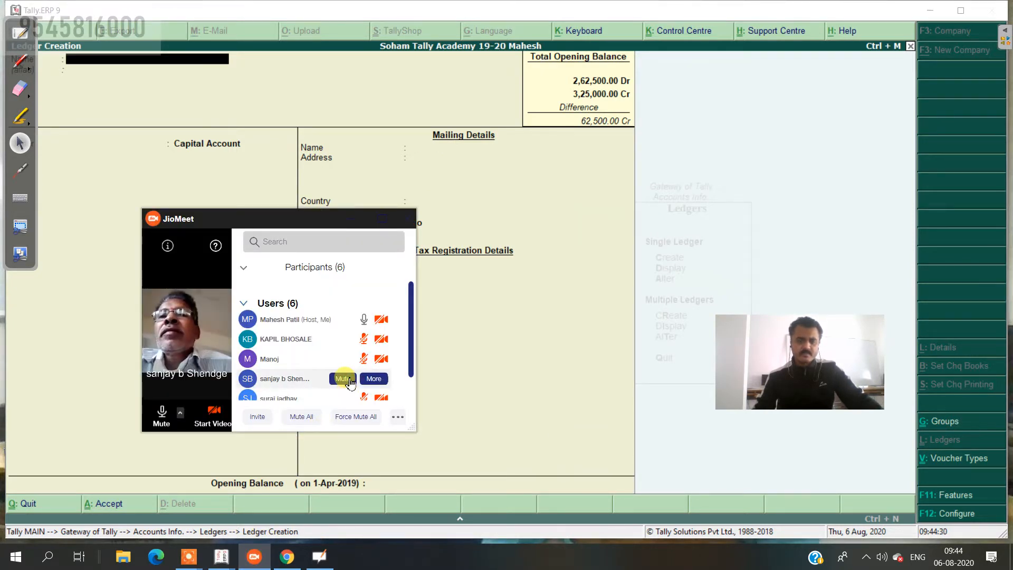
click(480, 367)
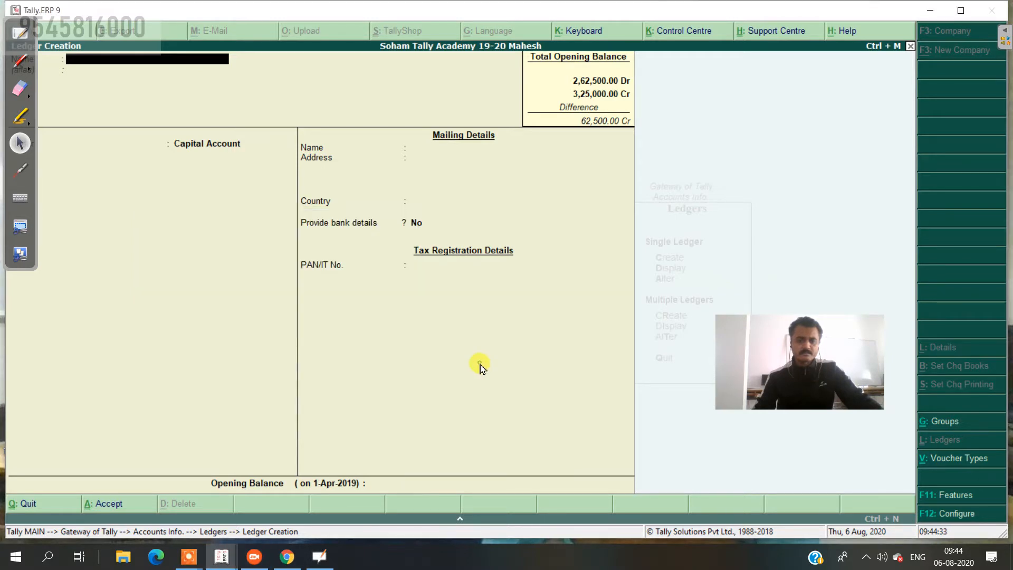
Check the next entry in the OpenBoard trial balance and name the new Tally ledger SBI Seving A/c, with no alias
click(18, 33)
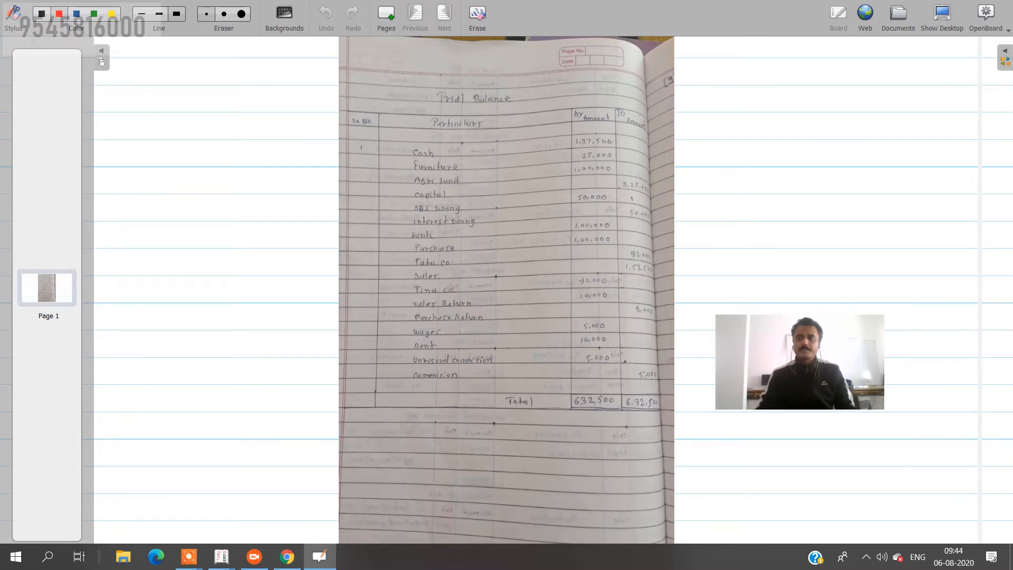
click(942, 13)
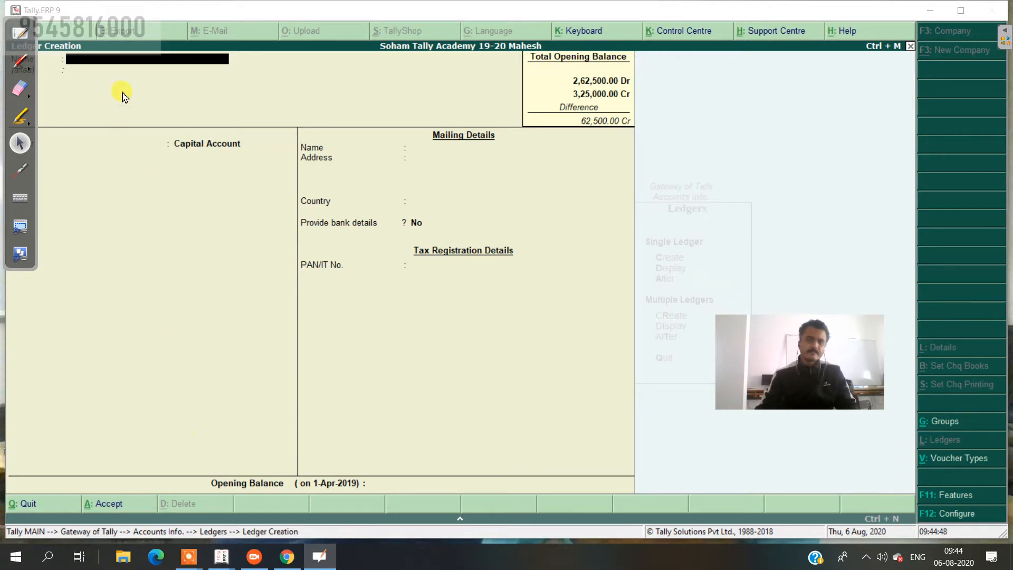
click(122, 60)
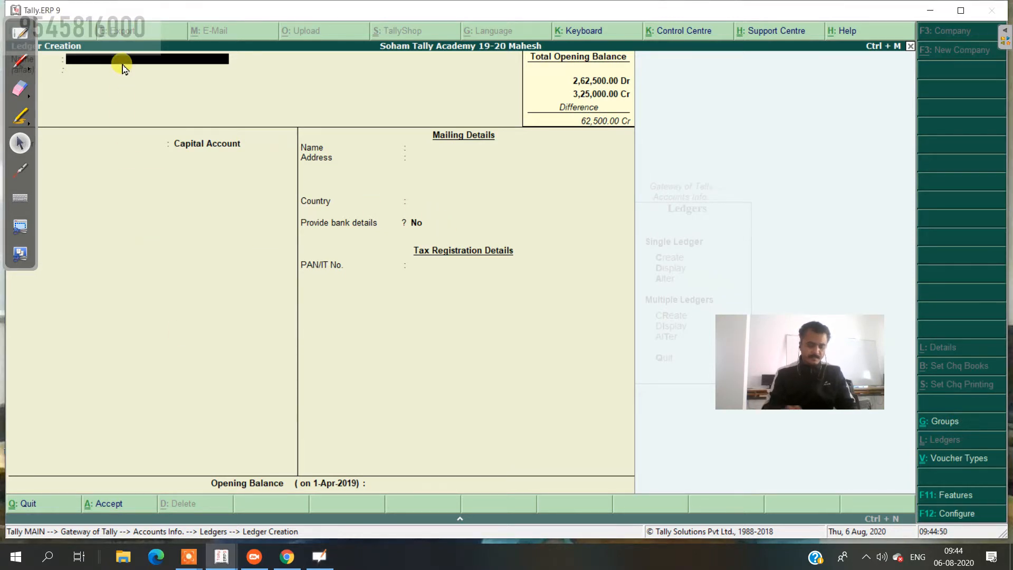
text(SBI )
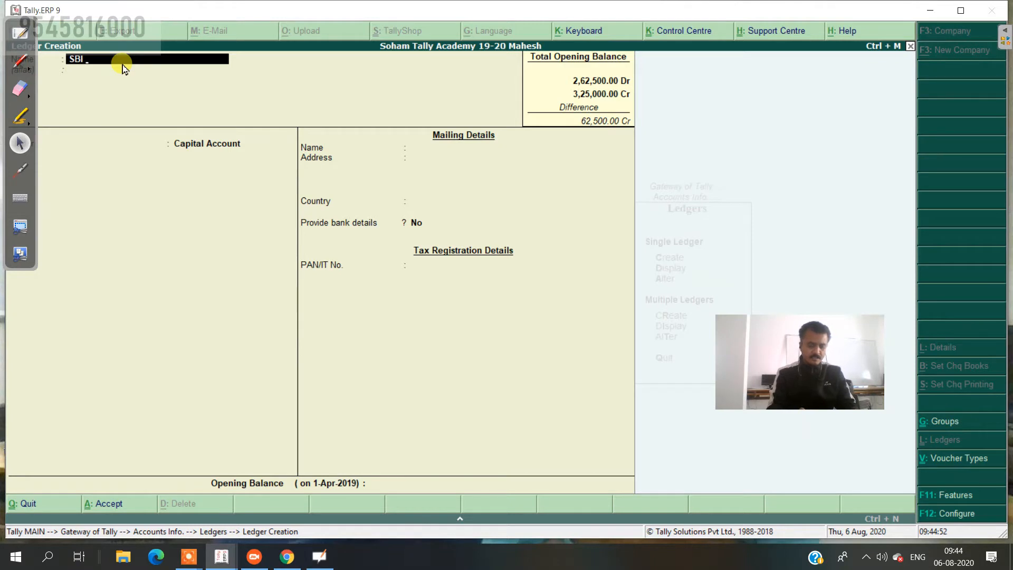
text(SA)
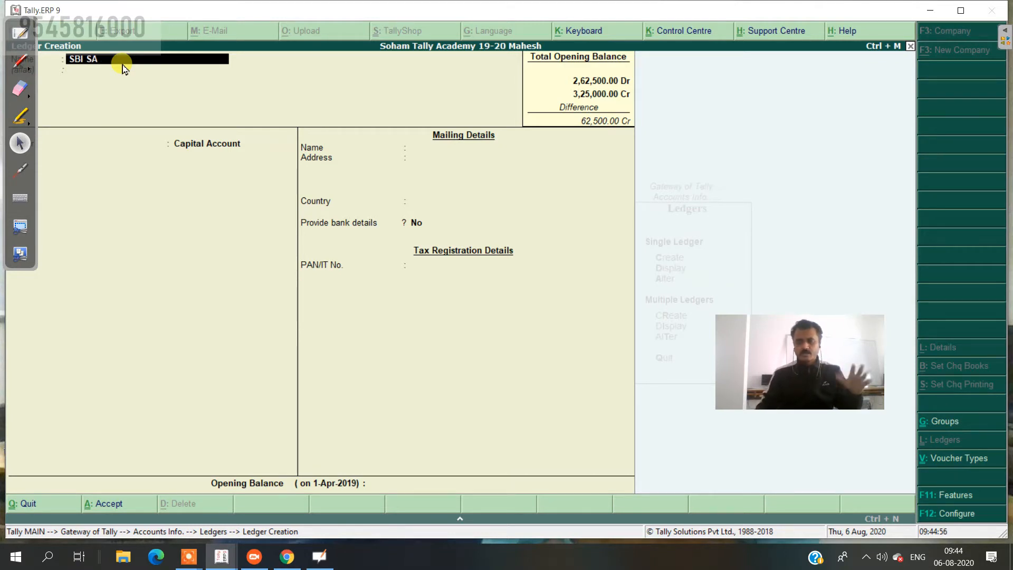
key(BackSpace)
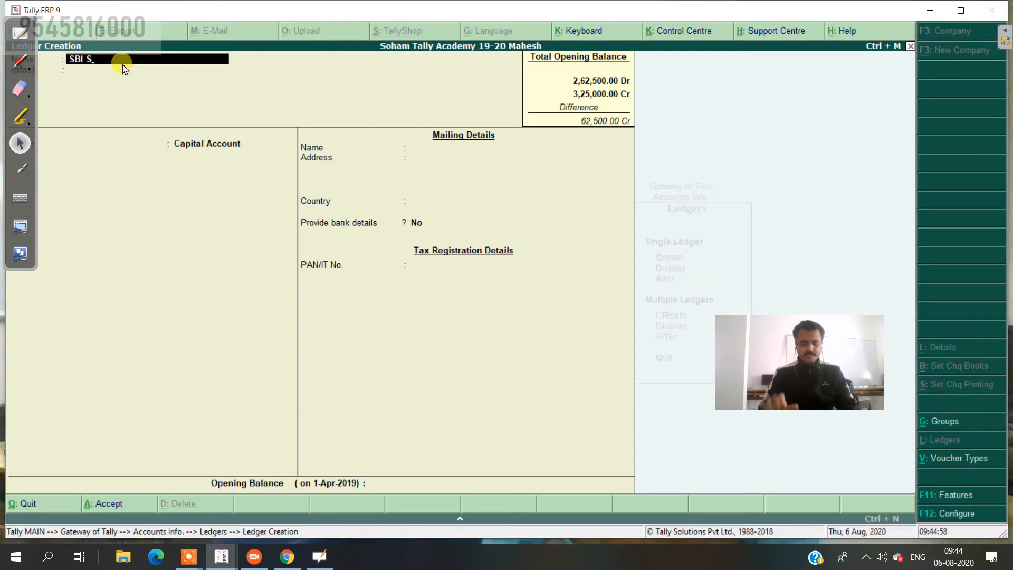
text(evin)
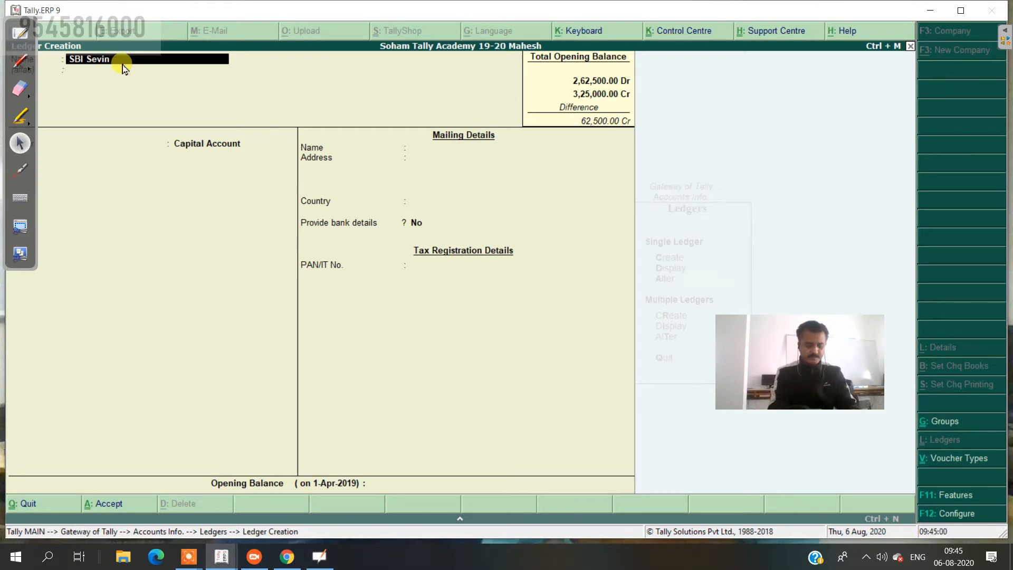
text(g a)
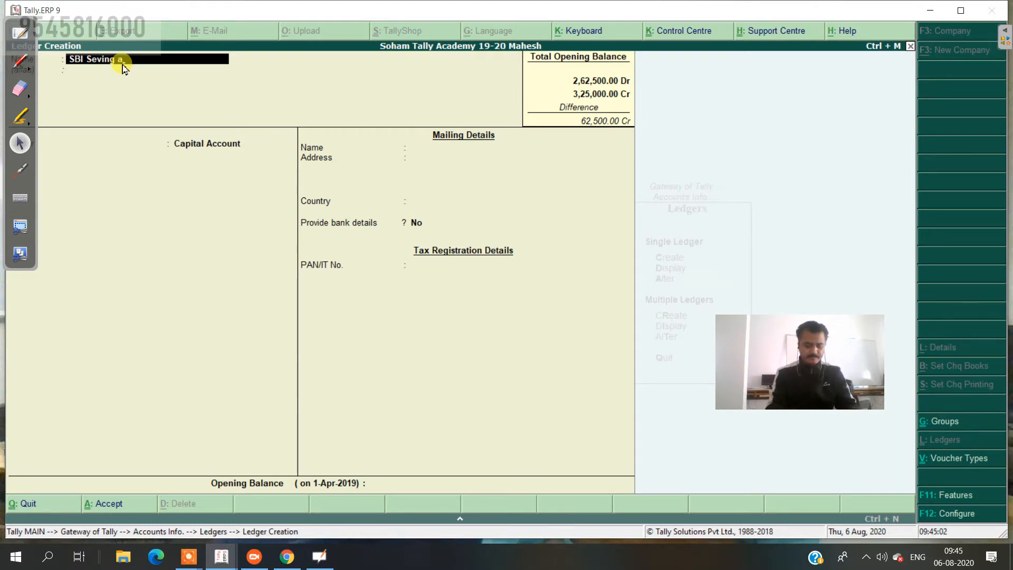
text(/c)
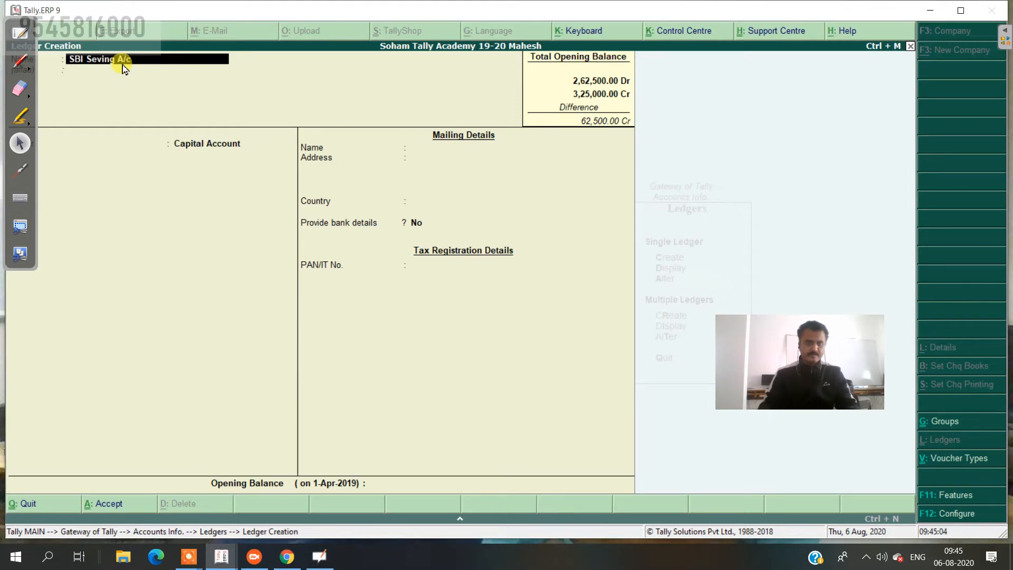
key(Return)
key(Return)
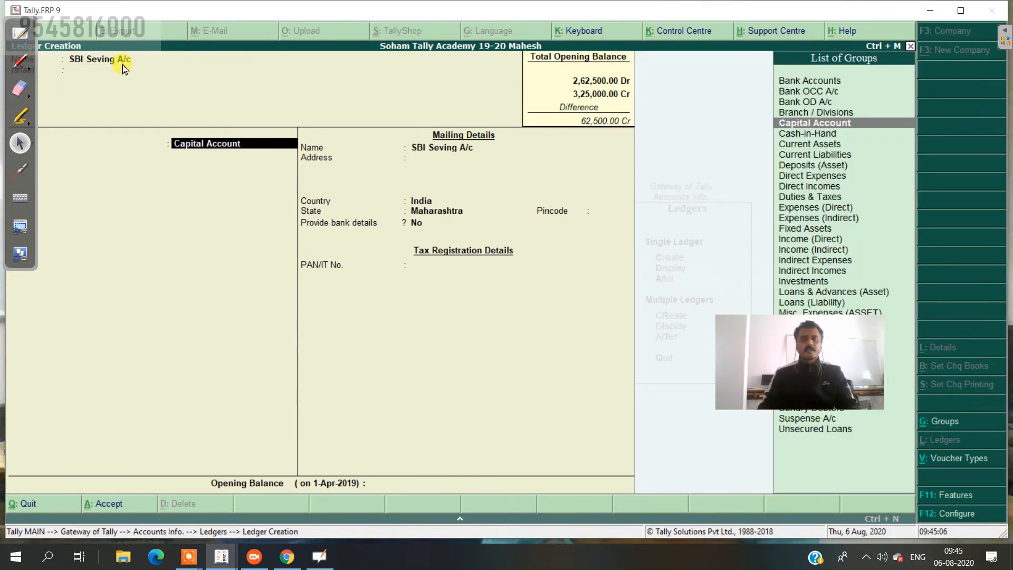
Place the SBI Seving A/c ledger under Bank Accounts and move the OpenBoard floating toolbar off the bank account details
text(b)
key(Return)
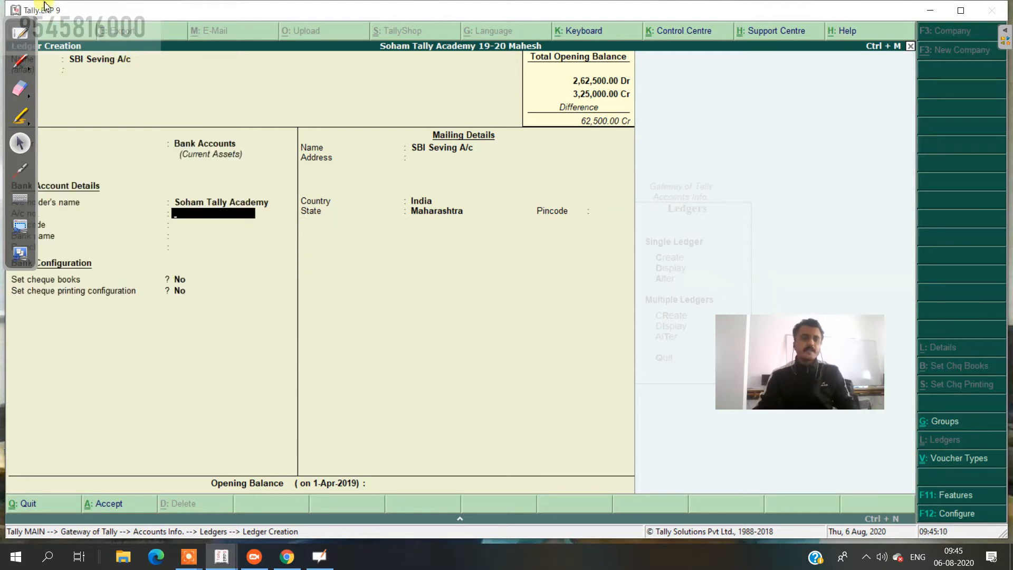
click(30, 46)
click(29, 45)
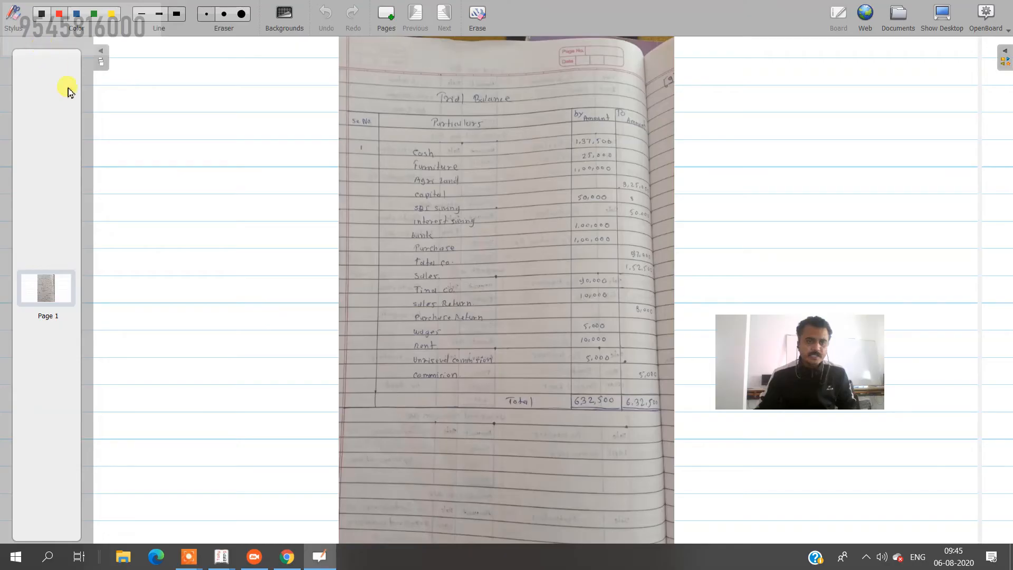
click(941, 16)
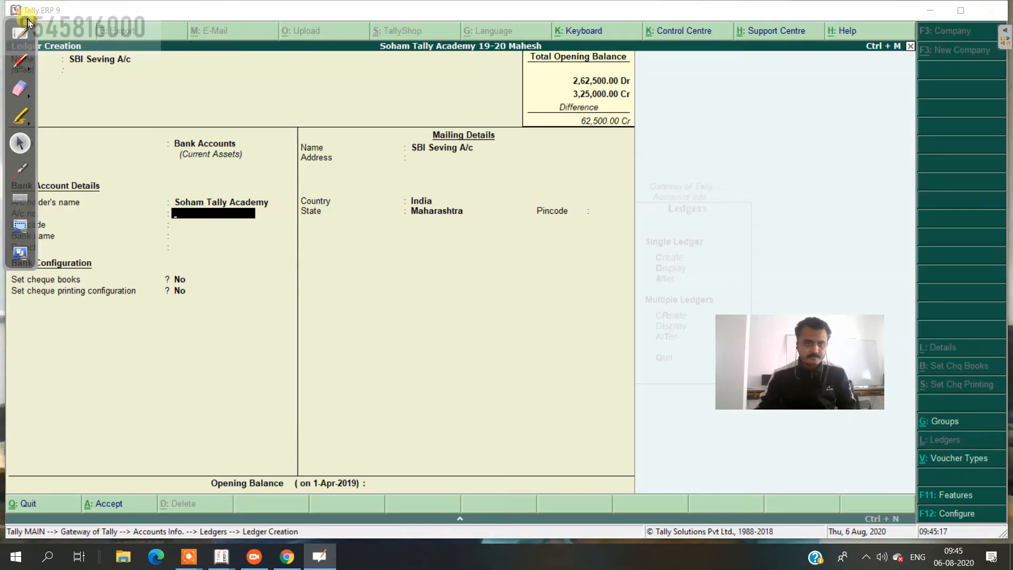
mouse_move(24, 21)
mouse_down()
mouse_move(50, 129)
mouse_move(147, 214)
mouse_move(623, 217)
mouse_move(852, 95)
mouse_move(670, 156)
mouse_move(517, 242)
mouse_move(487, 231)
mouse_up()
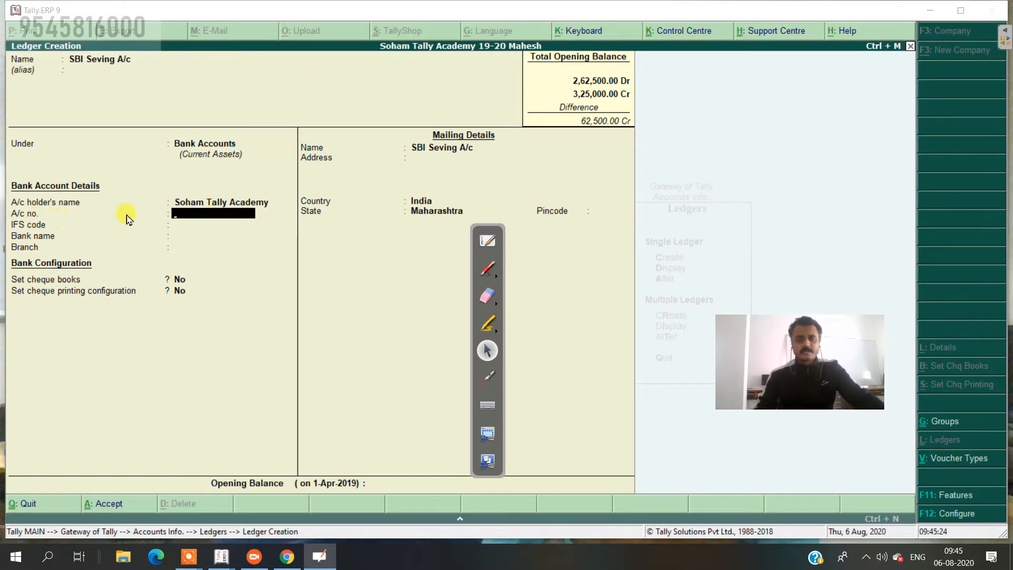
Enter the bank account number, set the IFS code to SBIN00612 and continue to the bank name
click(181, 218)
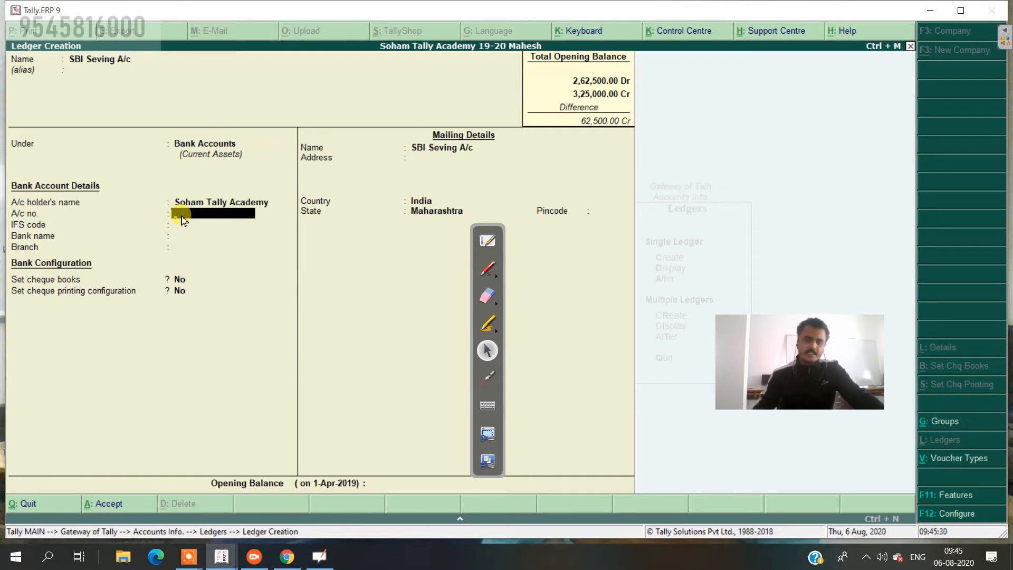
text(01234)
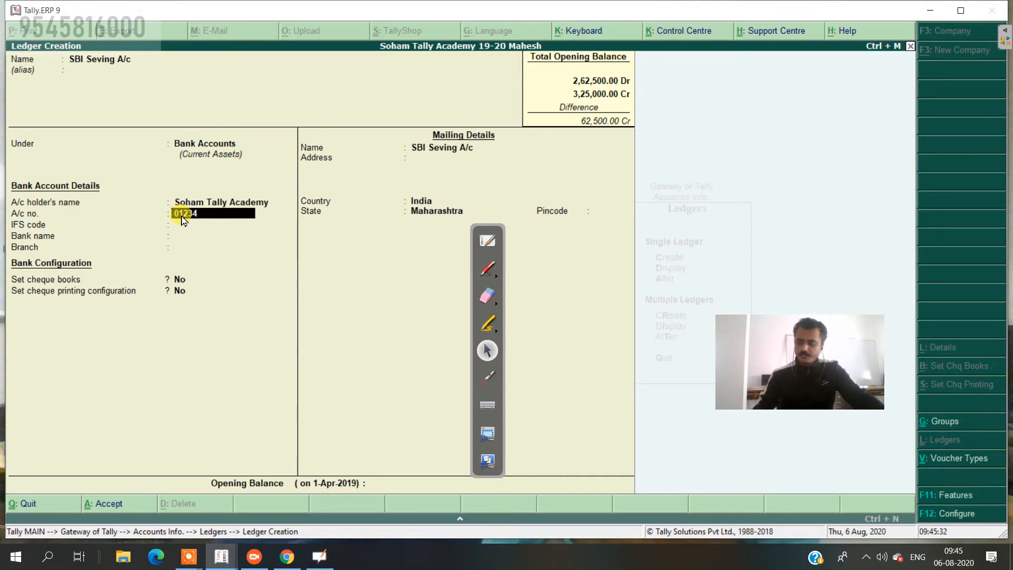
text(56789)
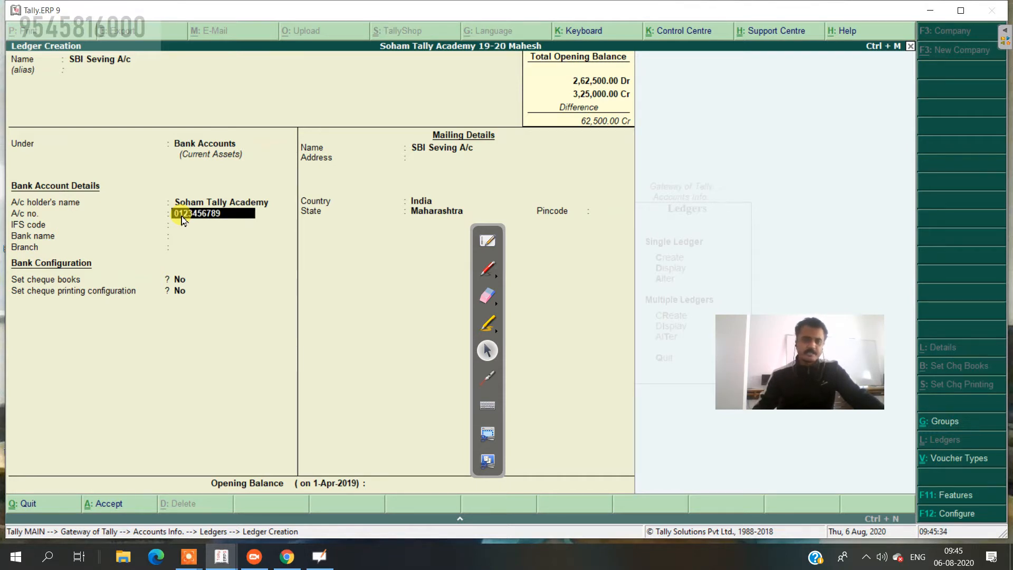
key(Return)
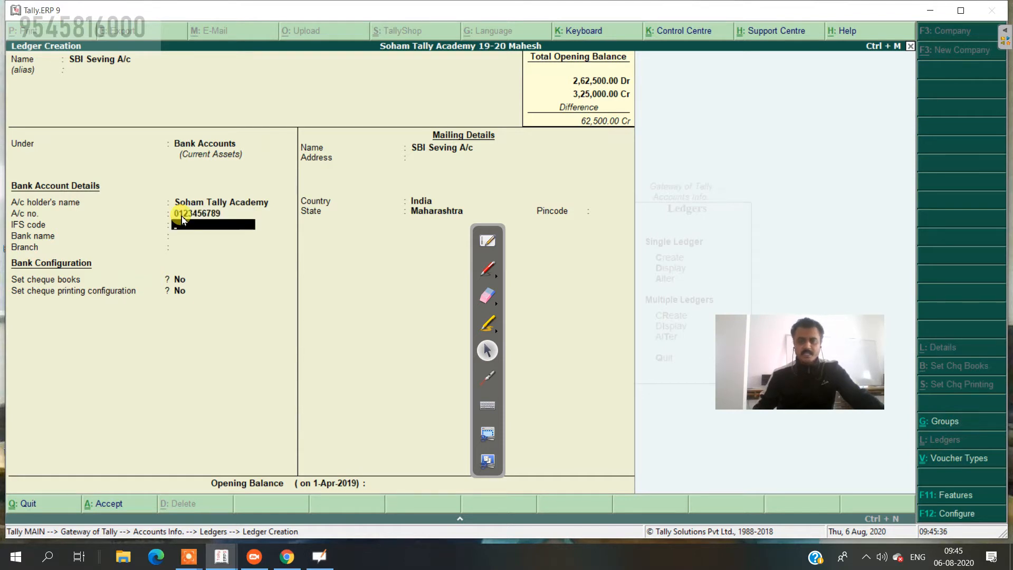
text(SBIN)
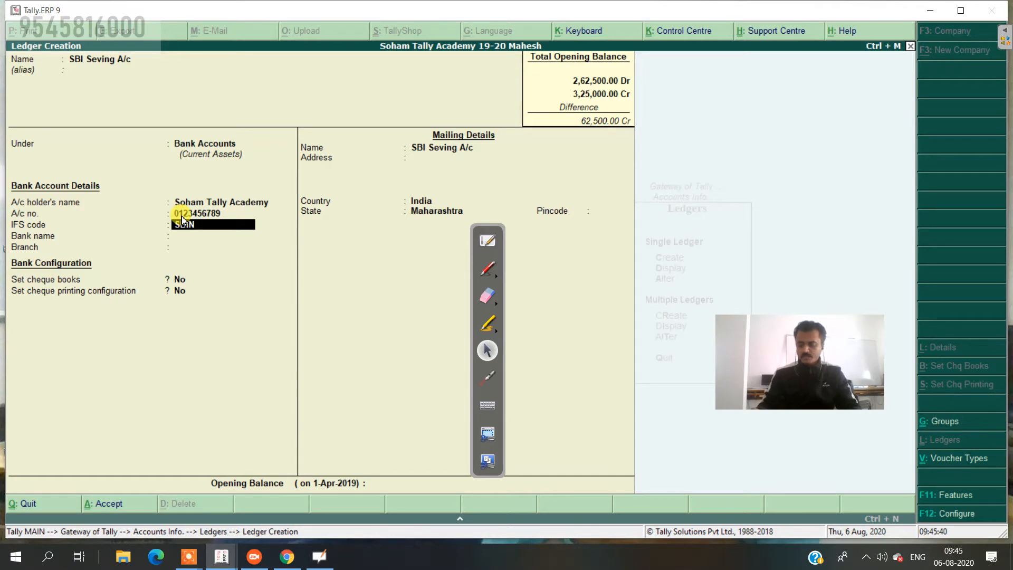
text(00612)
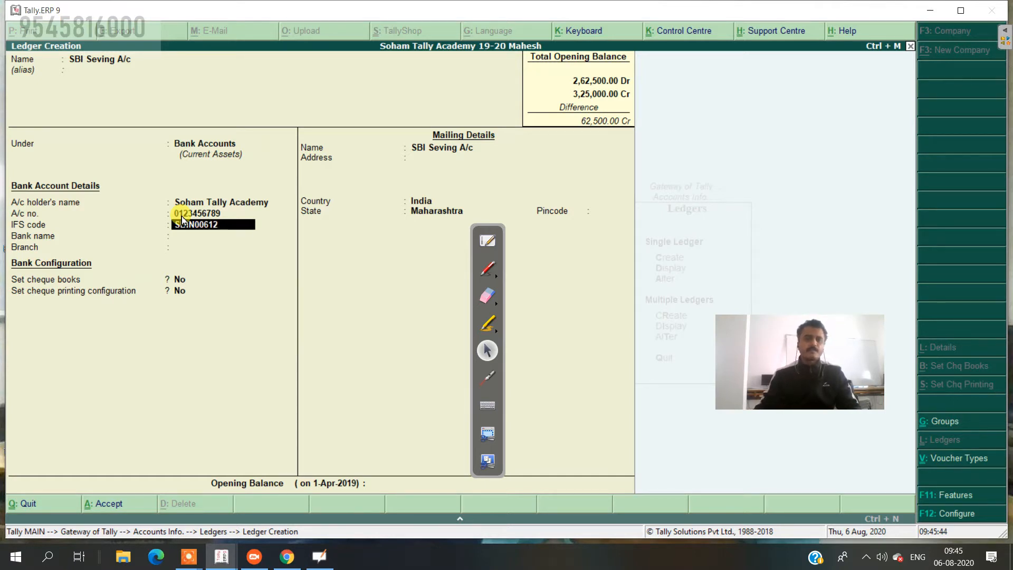
key(Return)
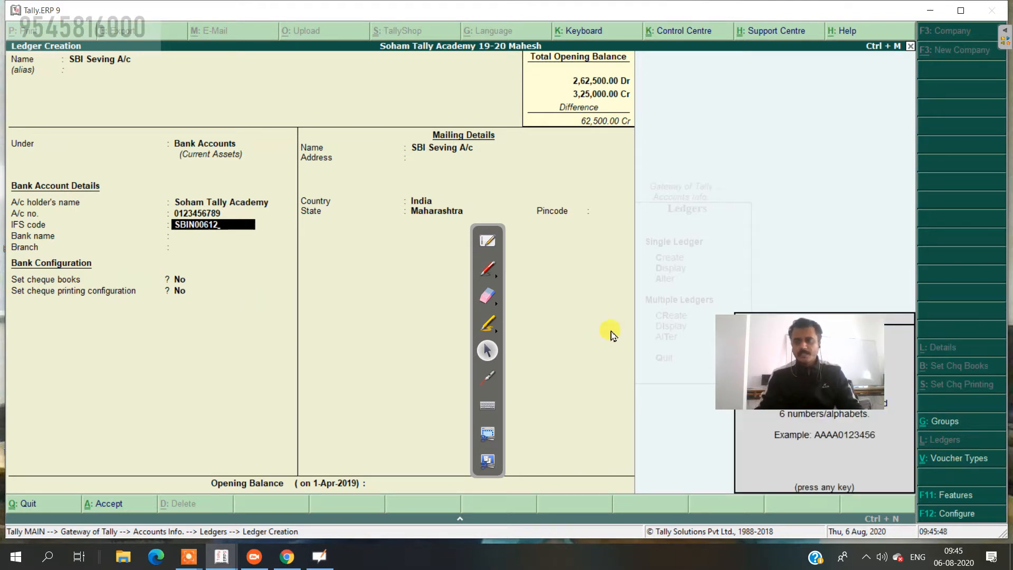
drag(733, 335, 731, 193)
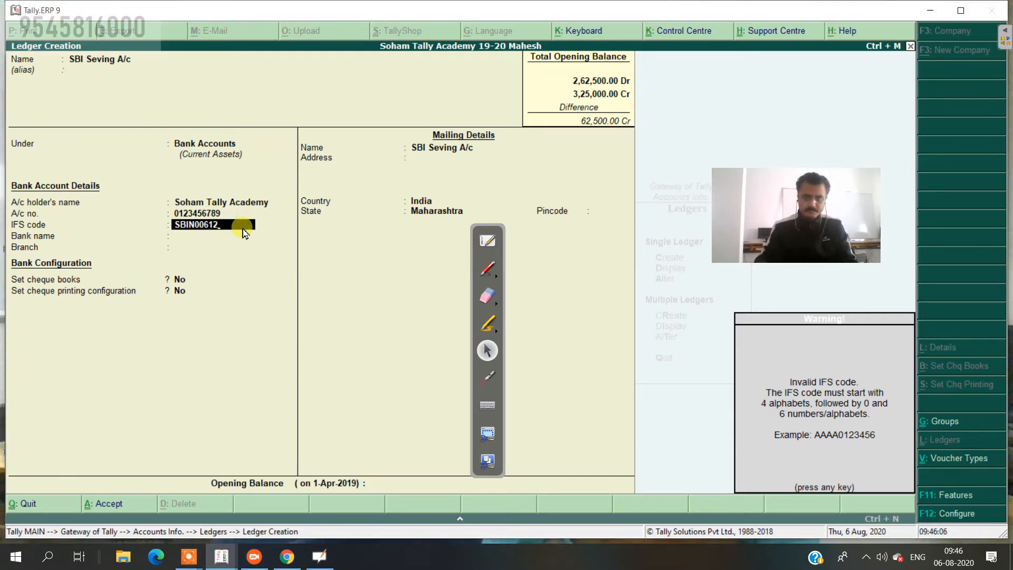
key(Return)
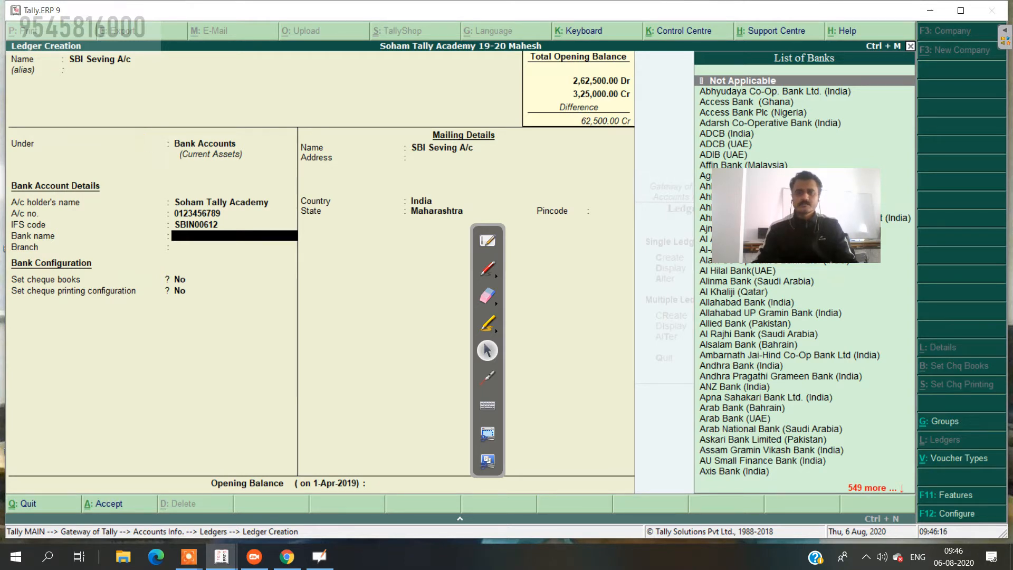
Collapse the OpenBoard toolbar at the screen edge, then switch to JioMeet in its large view with the participant list shown
mouse_move(489, 231)
mouse_down()
mouse_move(482, 221)
mouse_move(7, 286)
mouse_move(5, 329)
mouse_up()
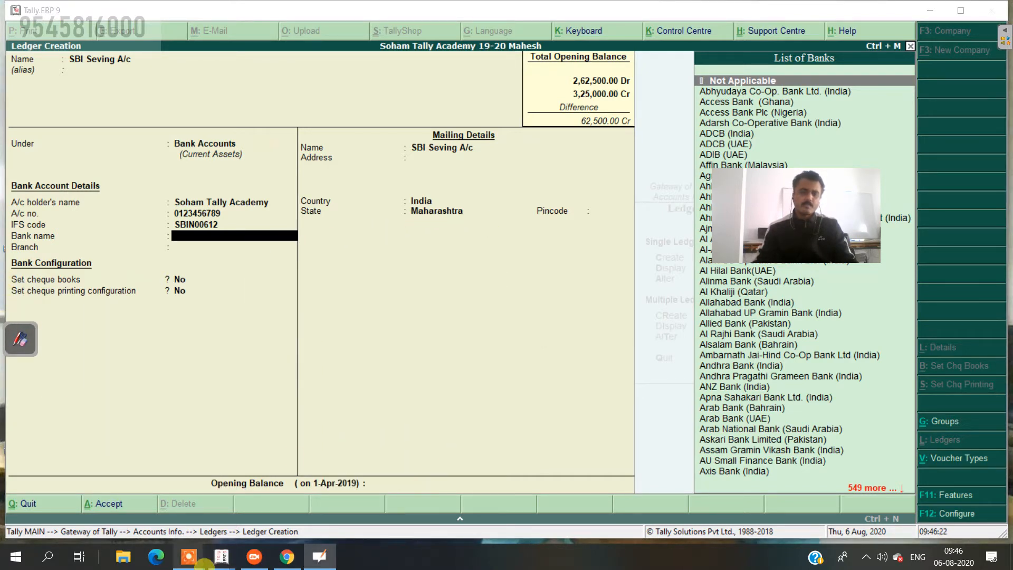
click(257, 558)
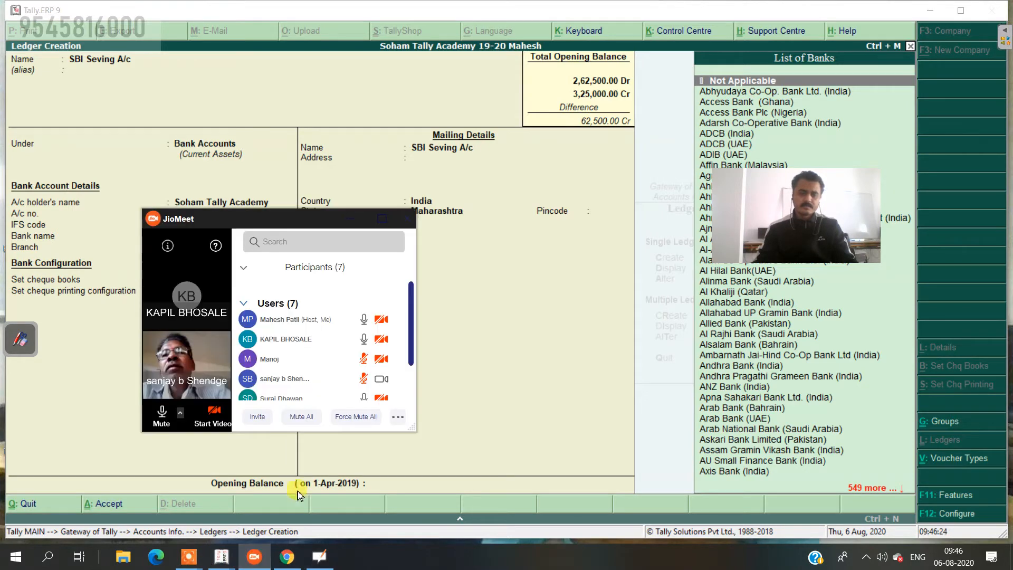
click(380, 220)
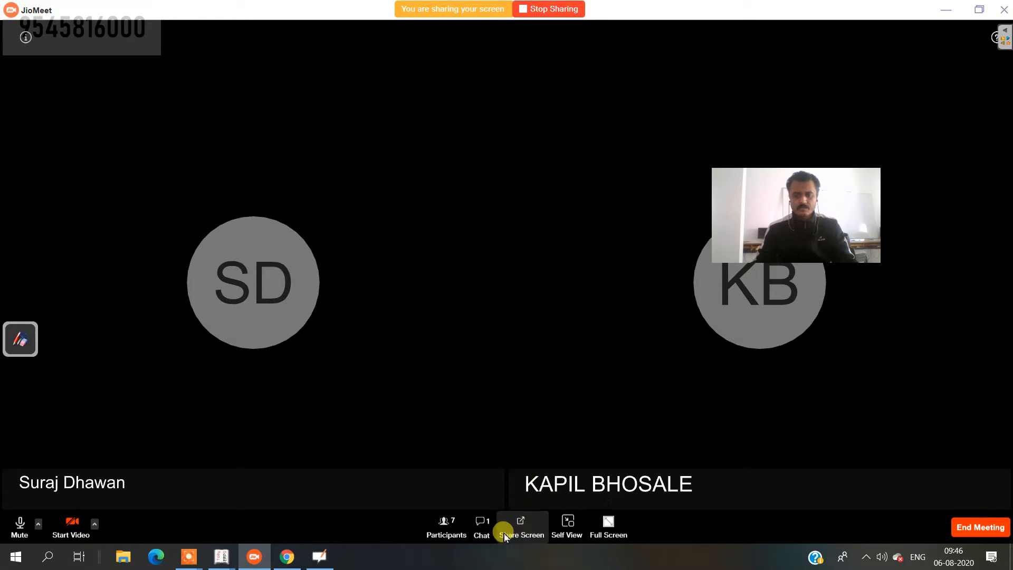
click(451, 530)
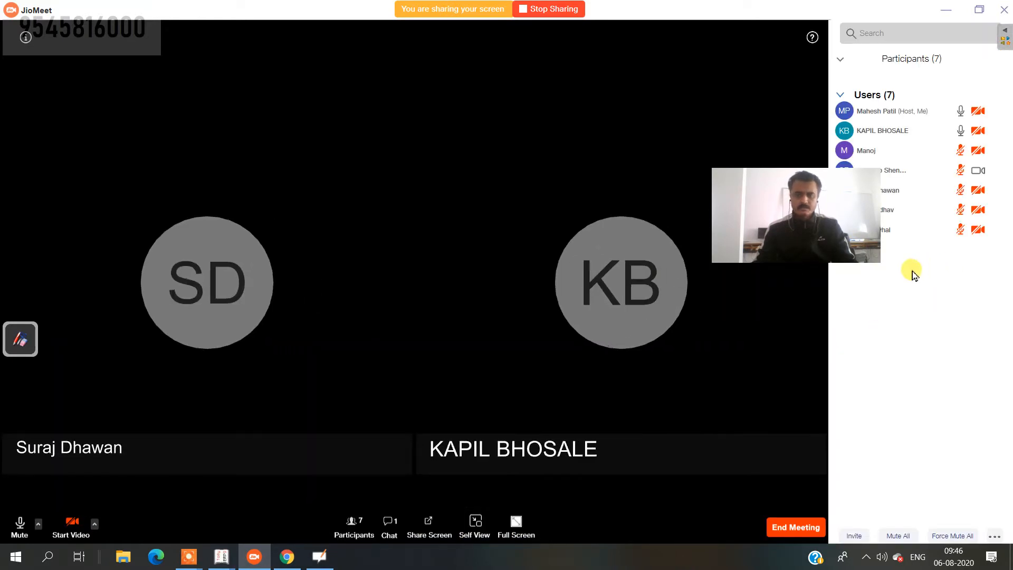
Try to turn on the host's camera in JioMeet, moving the webcam preview off the participant list
click(978, 111)
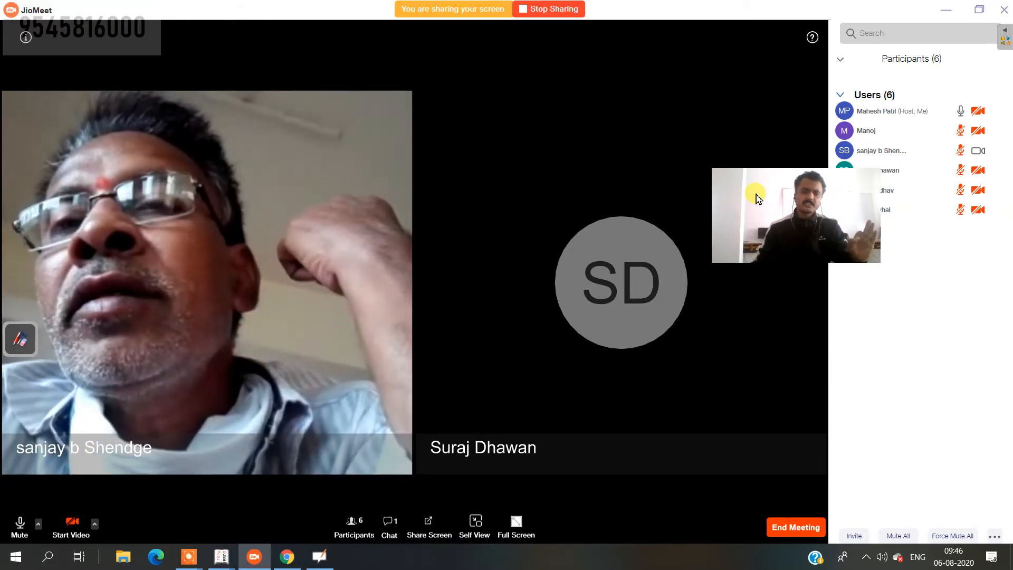
drag(757, 198, 758, 274)
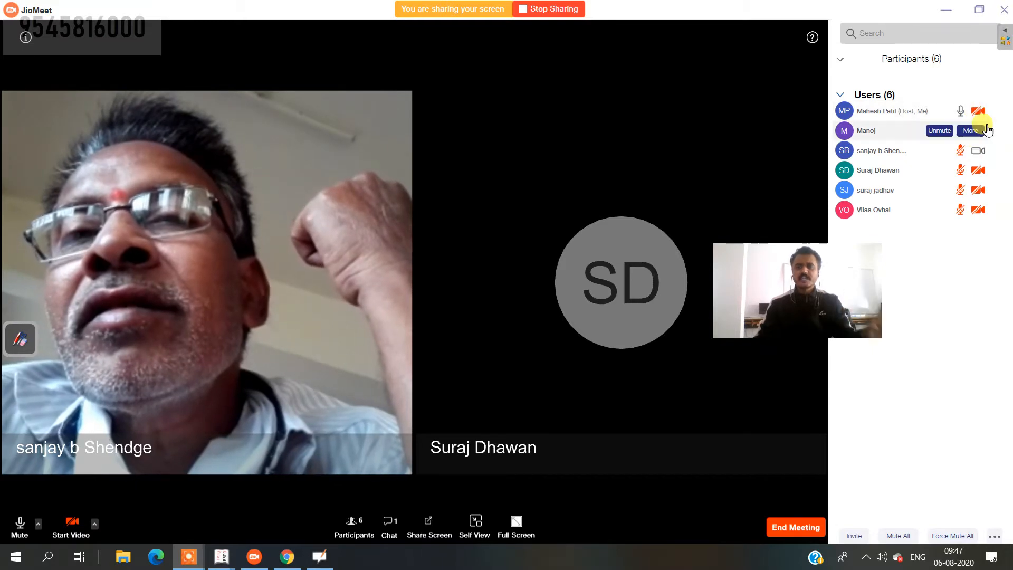
click(979, 112)
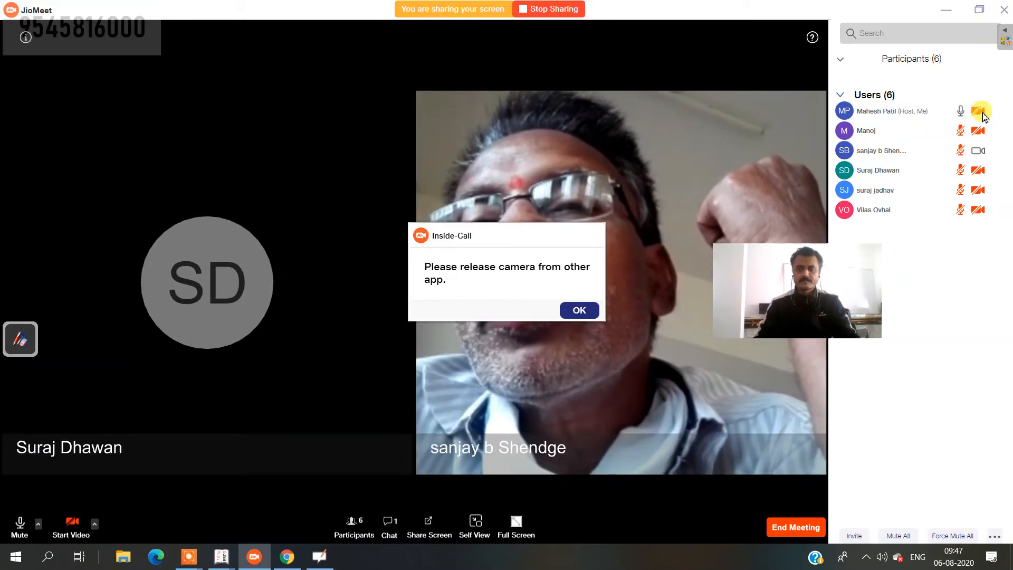
click(583, 311)
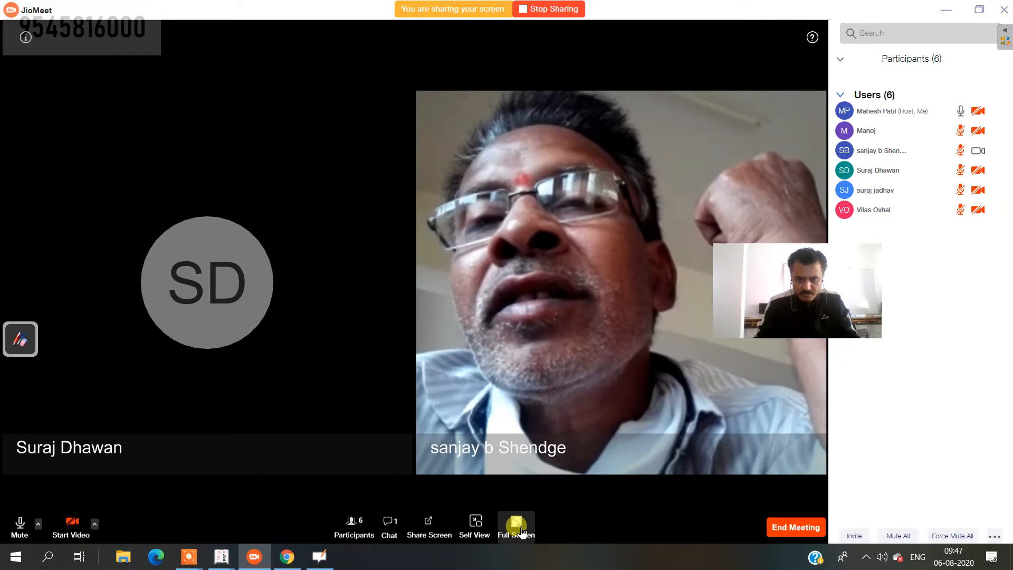
Put JioMeet in full screen, restart sharing of the whole desktop and shift the small meeting window aside
click(519, 525)
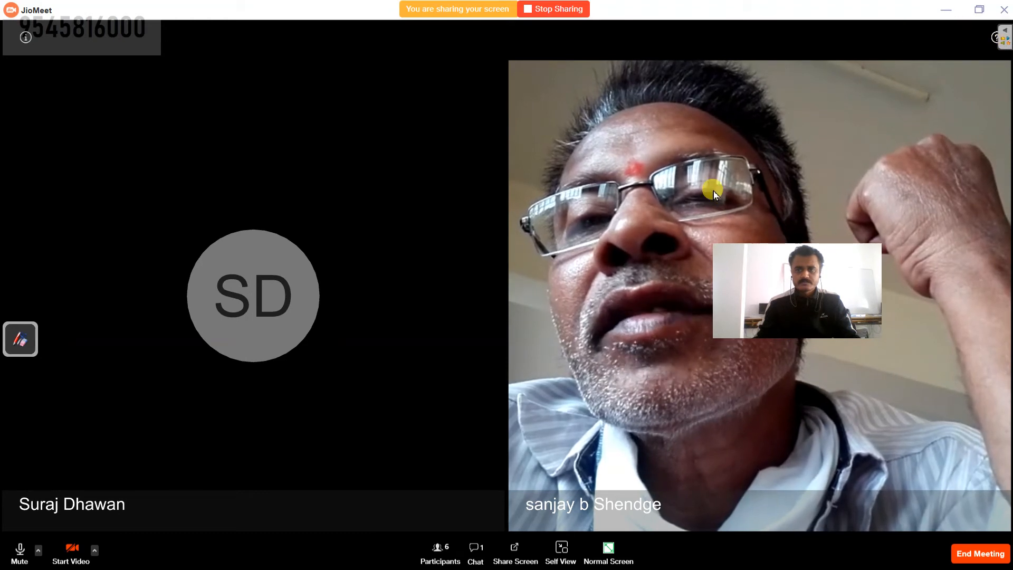
click(579, 10)
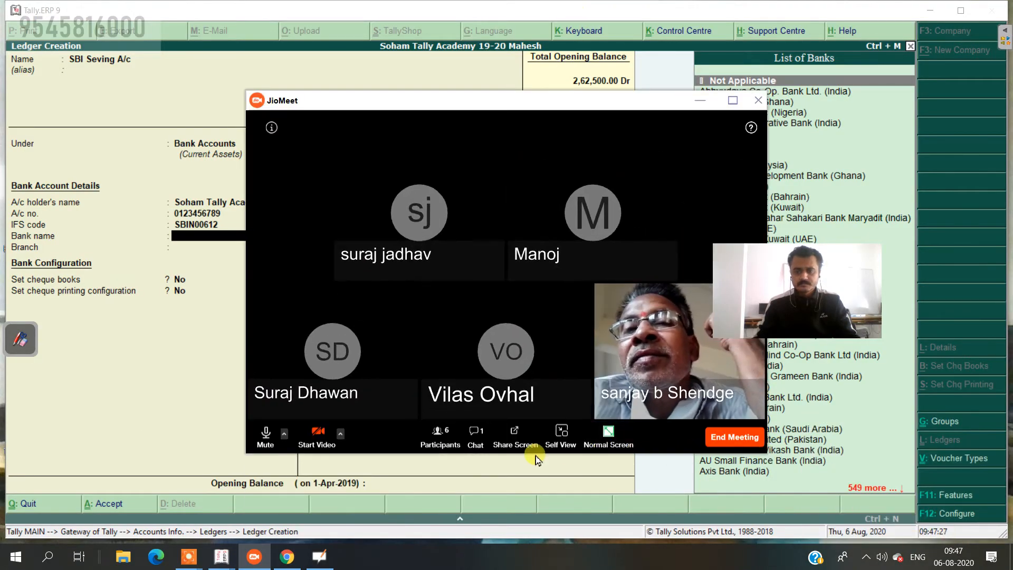
click(518, 434)
click(490, 197)
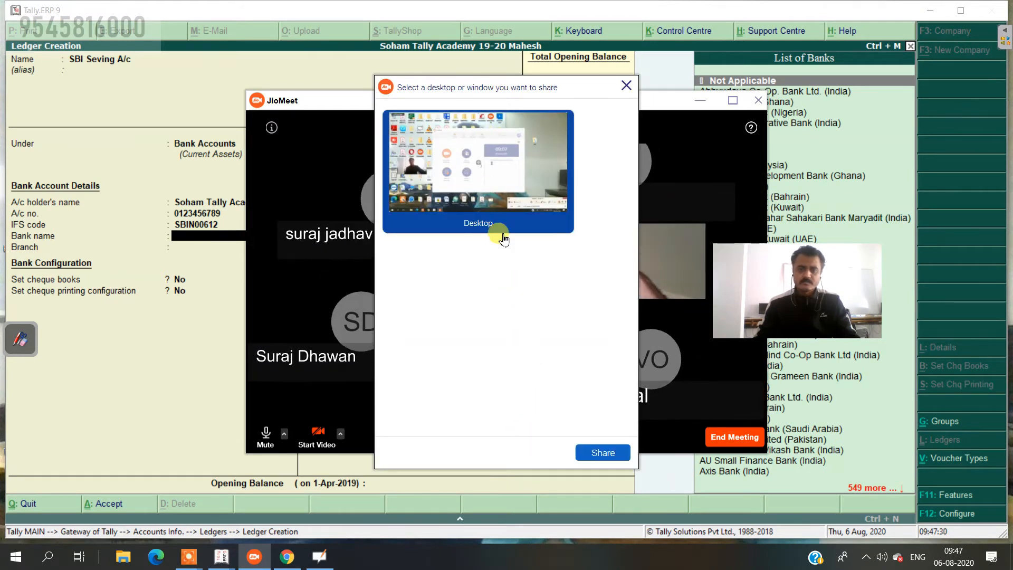
click(596, 457)
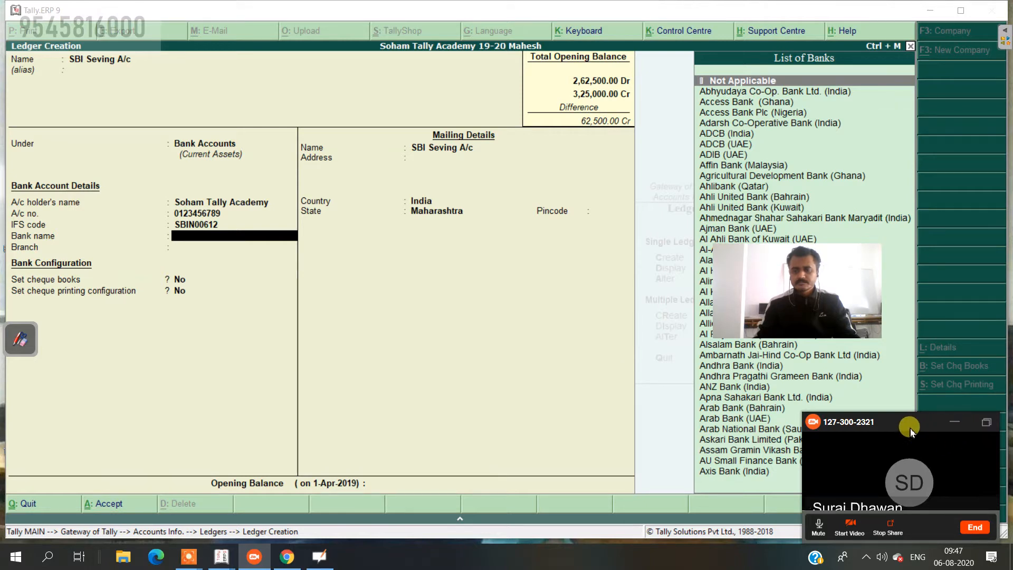
drag(907, 426, 920, 428)
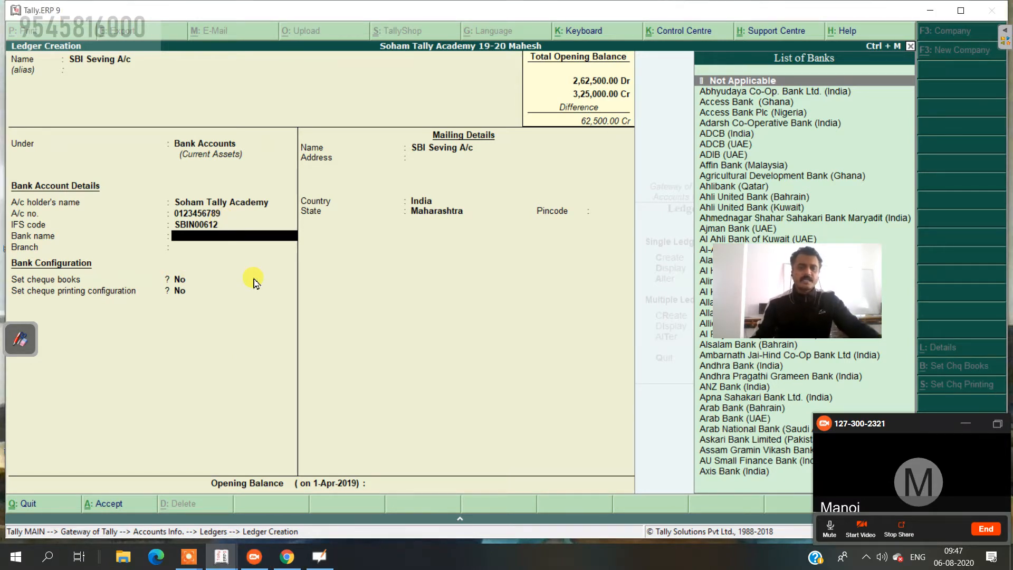
Review the SBI Seving A/c ledger in Tally from its name and group through the bank account details, returning to the bank name
key(Up)
key(Up)
key(Up)
key(Up)
key(Up)
key(Up)
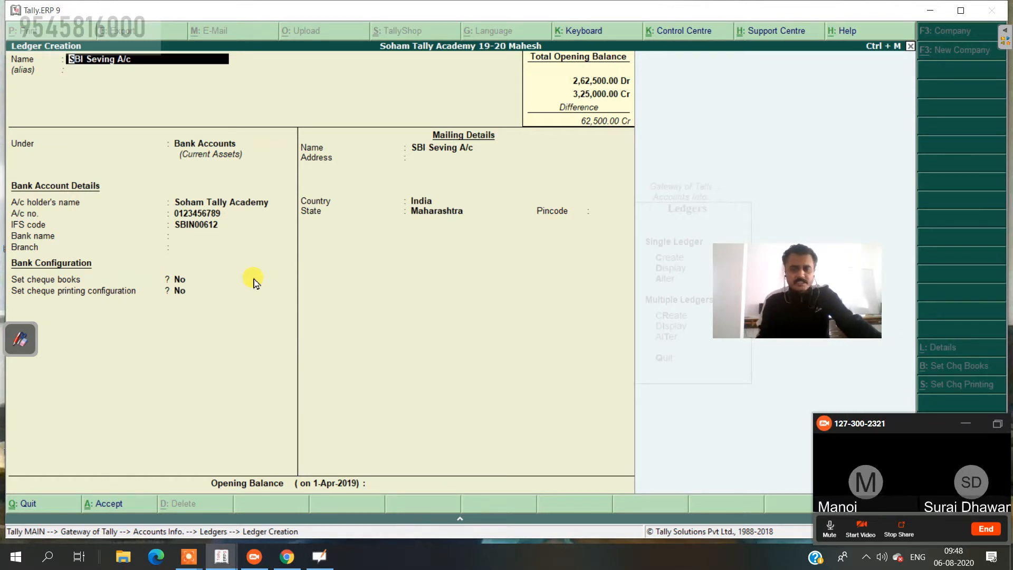
key(Down)
key(Down)
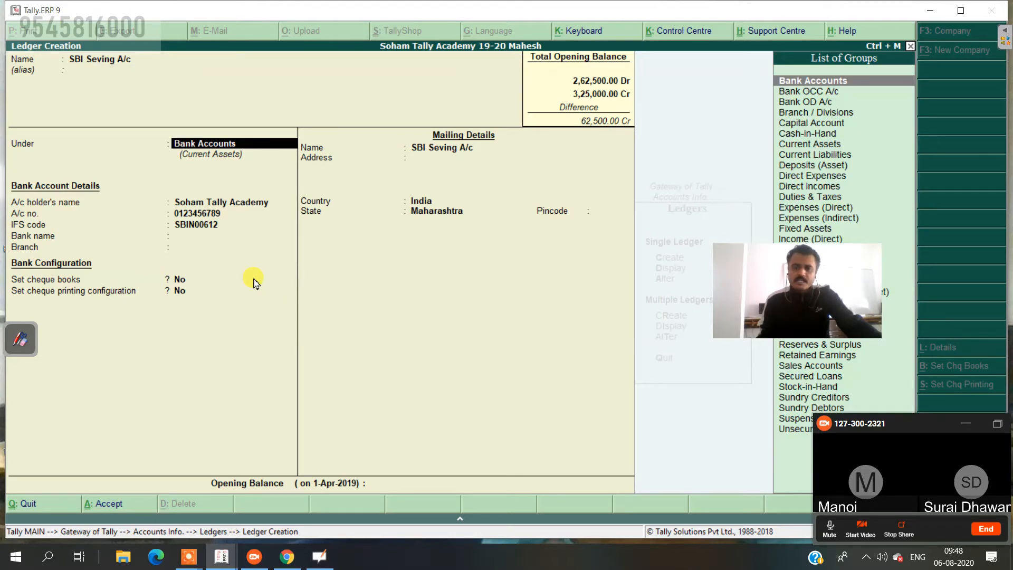
key(Return)
key(Return)
key(Return)
key(Return)
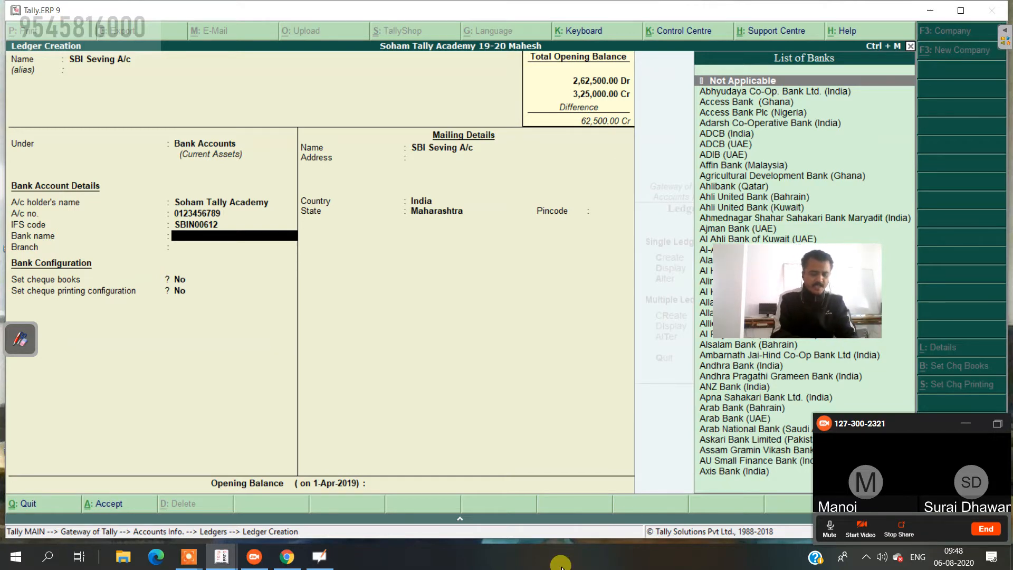
Filter the list of banks by Sa and clear the webcam preview and the JioMeet window off the list
text(Sat)
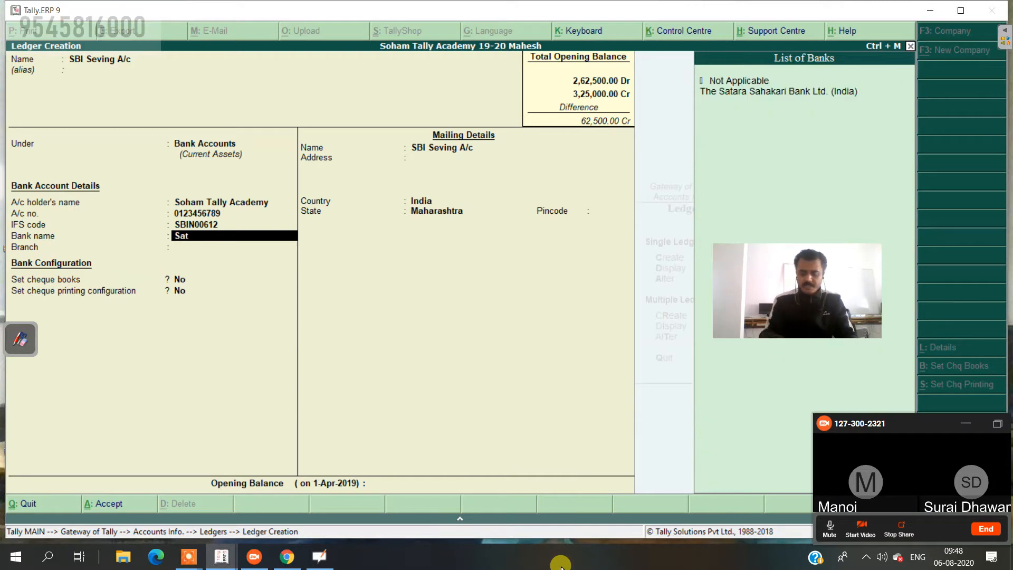
key(BackSpace)
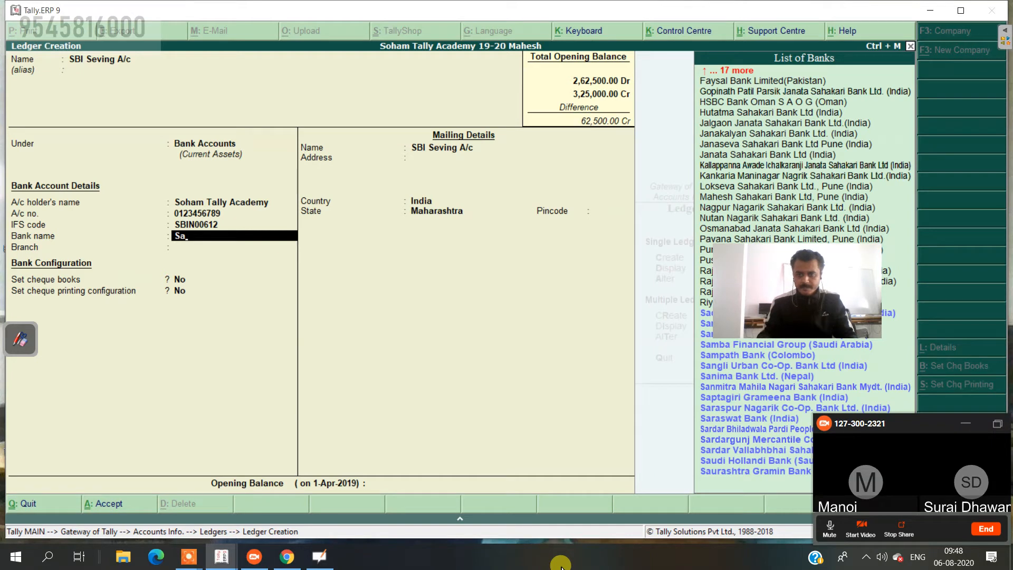
drag(789, 264, 432, 327)
click(967, 424)
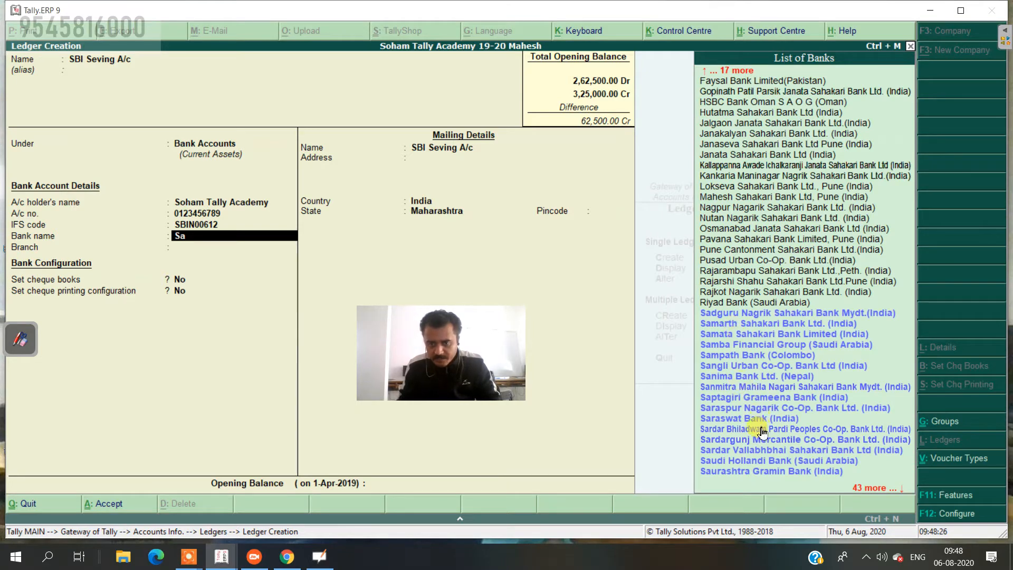
Look through the banks matching Sa for the bank that holds the SBI account
key(Down)
key(Down)
key(Down)
key(Down)
key(Down)
key(Down)
key(Down)
key(Down)
key(Down)
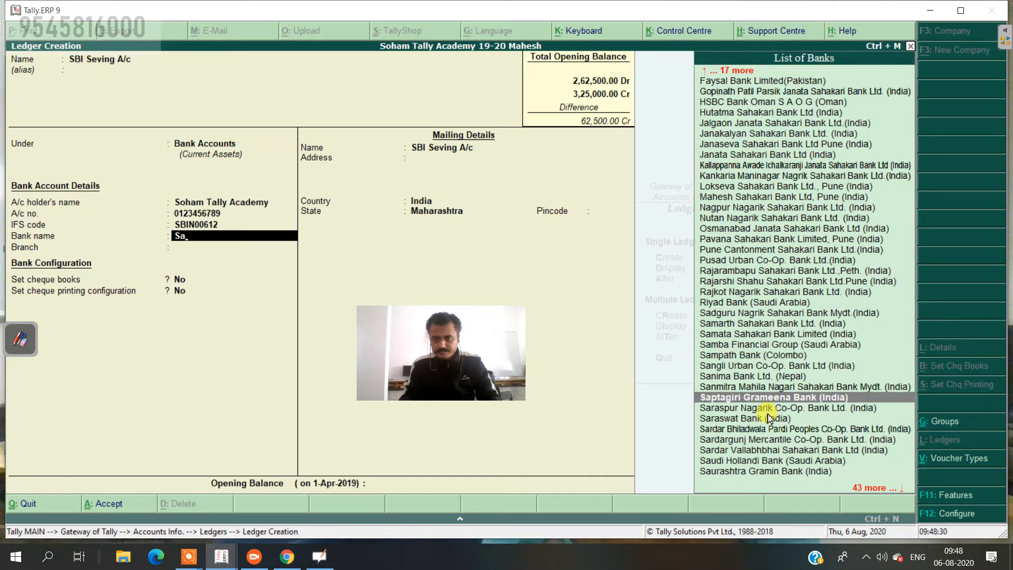
key(Down)
key(Down)
key(Down)
key(Down)
key(Down)
key(Down)
key(Down)
key(Down)
key(Down)
key(Down)
key(Down)
key(Down)
key(Down)
key(Down)
key(Down)
key(Down)
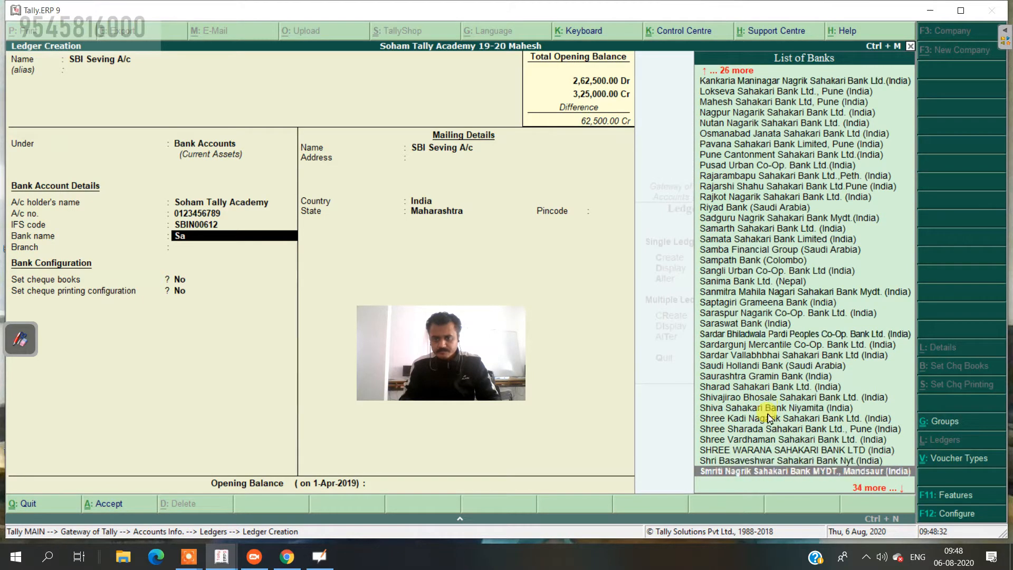
key(Down)
key(Down)
key(Down)
key(Down)
key(Down)
key(Down)
key(Down)
key(Down)
key(Down)
key(Down)
key(Down)
key(Down)
key(Down)
key(Down)
key(Down)
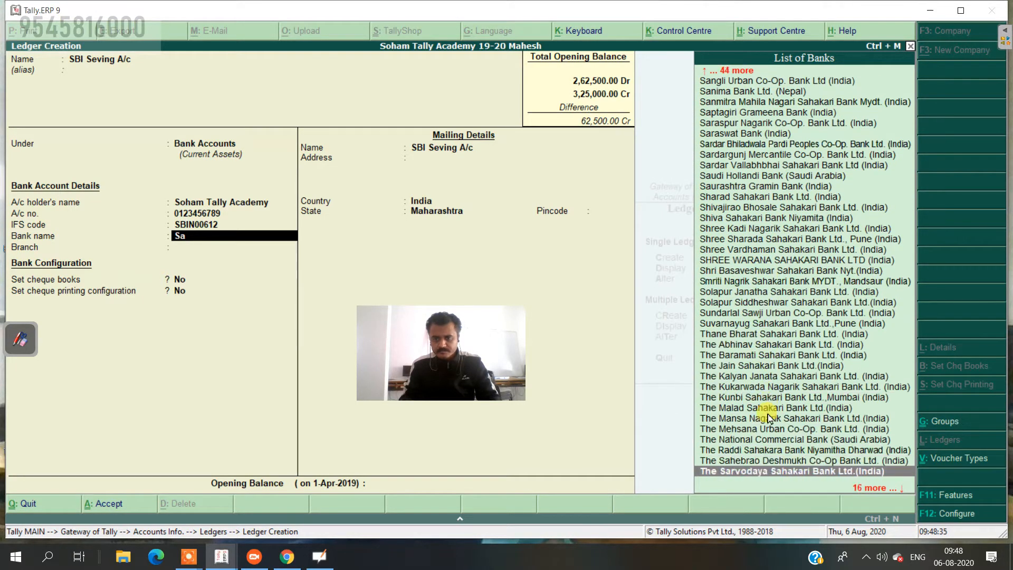
key(Up)
key(Up)
key(Up)
key(Up)
key(Up)
key(Up)
key(Up)
key(Up)
key(Up)
key(Up)
key(Up)
key(Up)
key(Up)
key(Up)
key(Up)
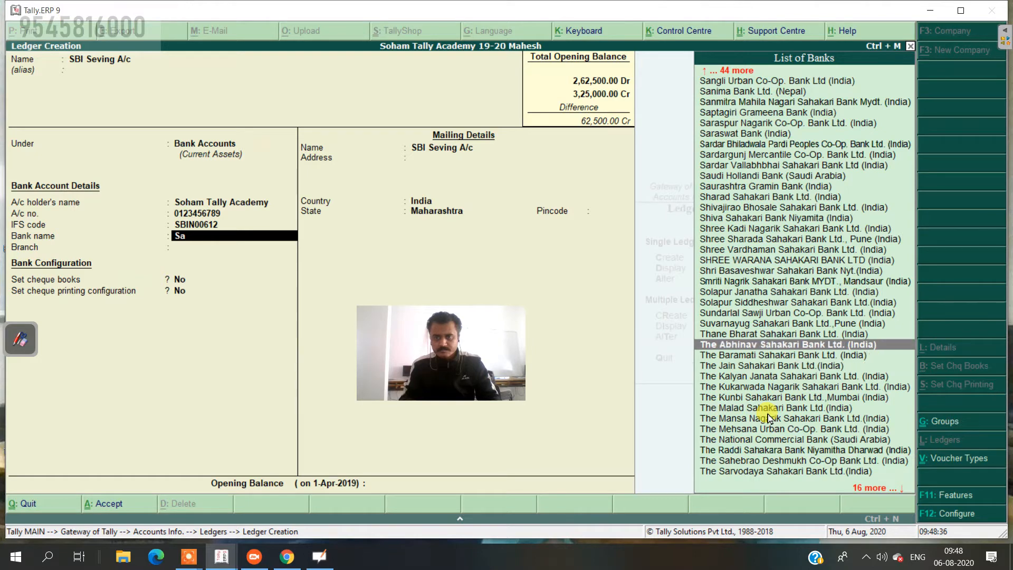
key(Up)
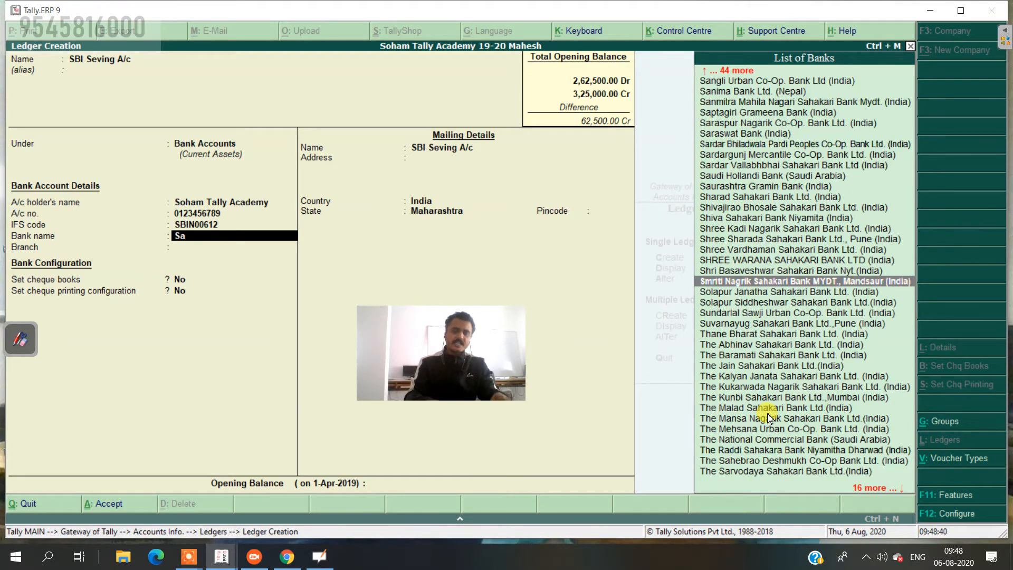
Clear the bank name search and the IFS code, and filter the list of banks by Sta
key(BackSpace)
key(BackSpace)
key(BackSpace)
key(BackSpace)
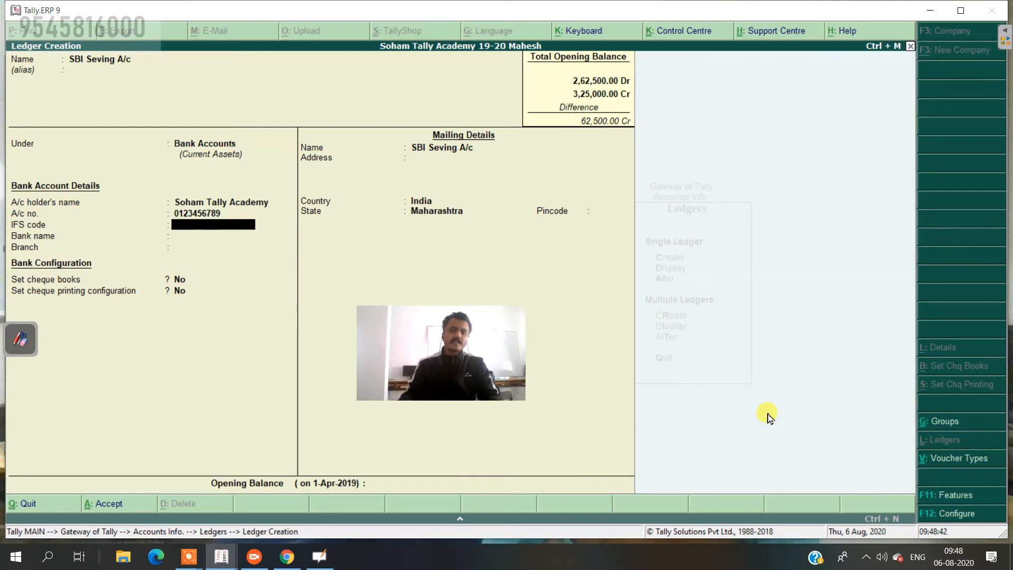
key(Return)
text(Sb)
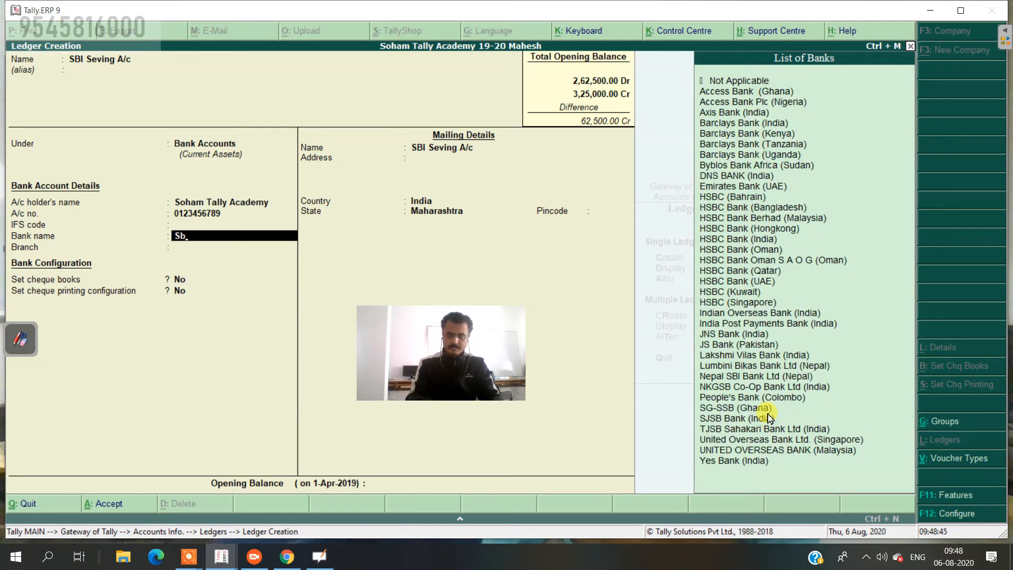
key(BackSpace)
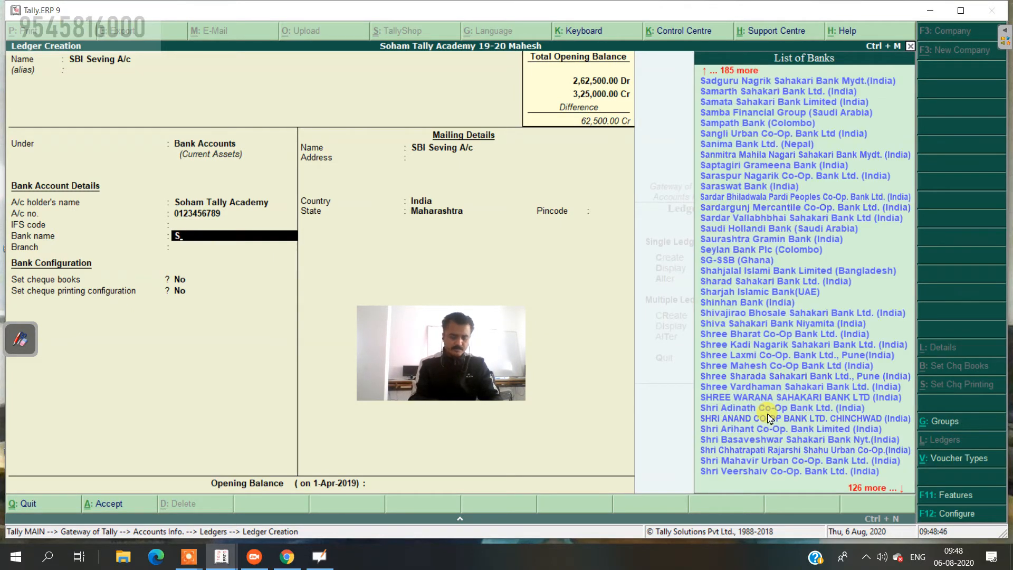
text(ta)
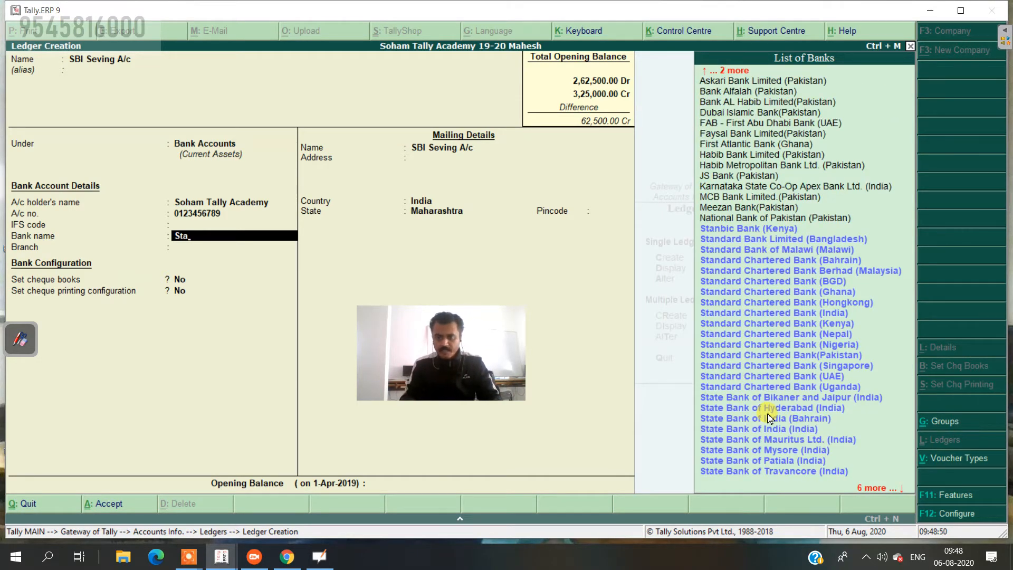
Set the bank name to State Bank of India (India) and continue to the branch
key(Down)
key(Down)
key(Down)
key(Down)
key(Down)
key(Down)
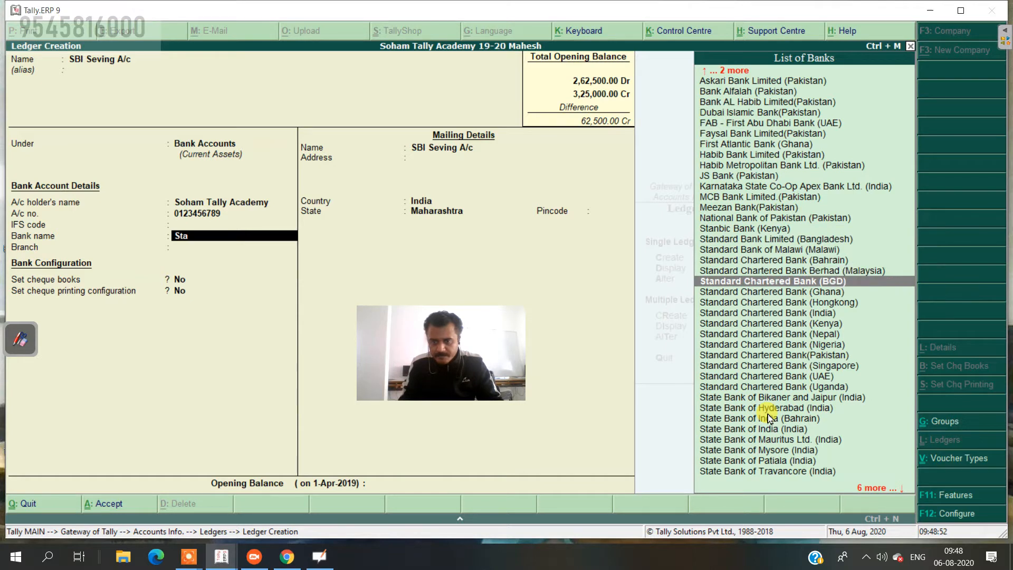
key(Down)
key(Down)
key(Down)
key(Down)
key(Down)
key(Down)
key(Down)
key(Down)
key(Down)
key(Down)
key(Down)
key(Down)
key(Down)
key(Down)
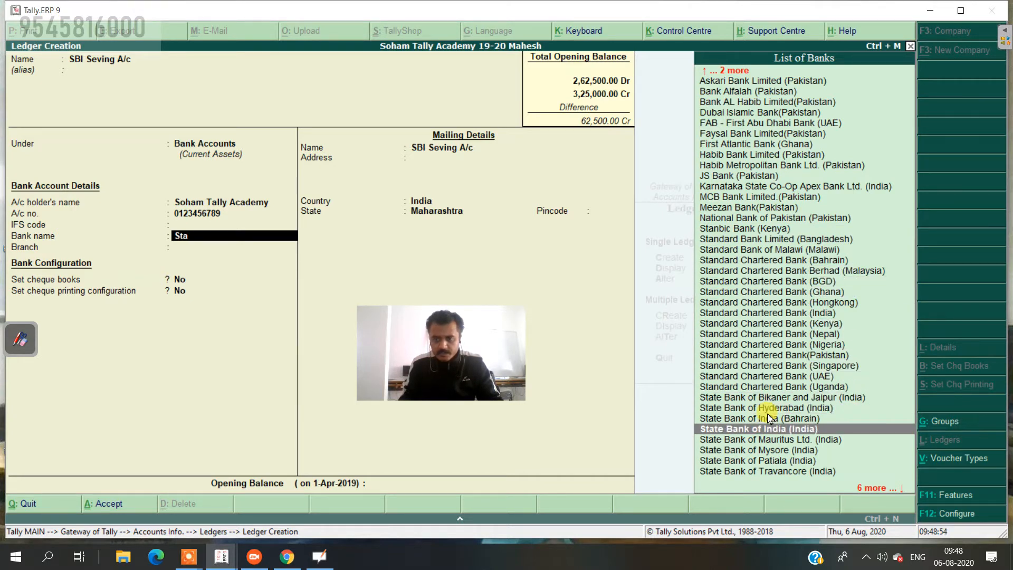
key(Return)
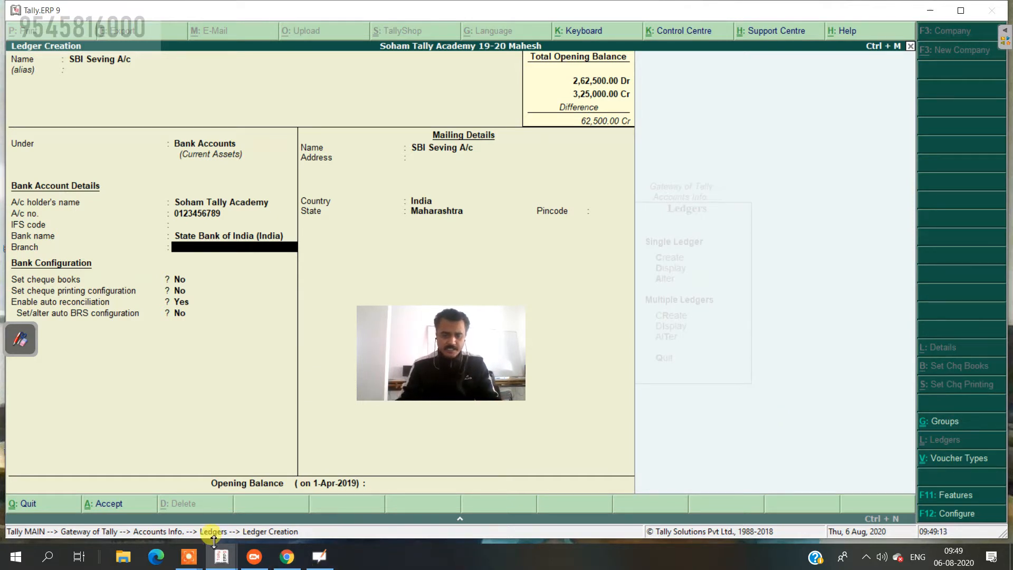
Switch to the enlarged JioMeet window, check the participants' microphones and cameras, and return to Tally
click(260, 564)
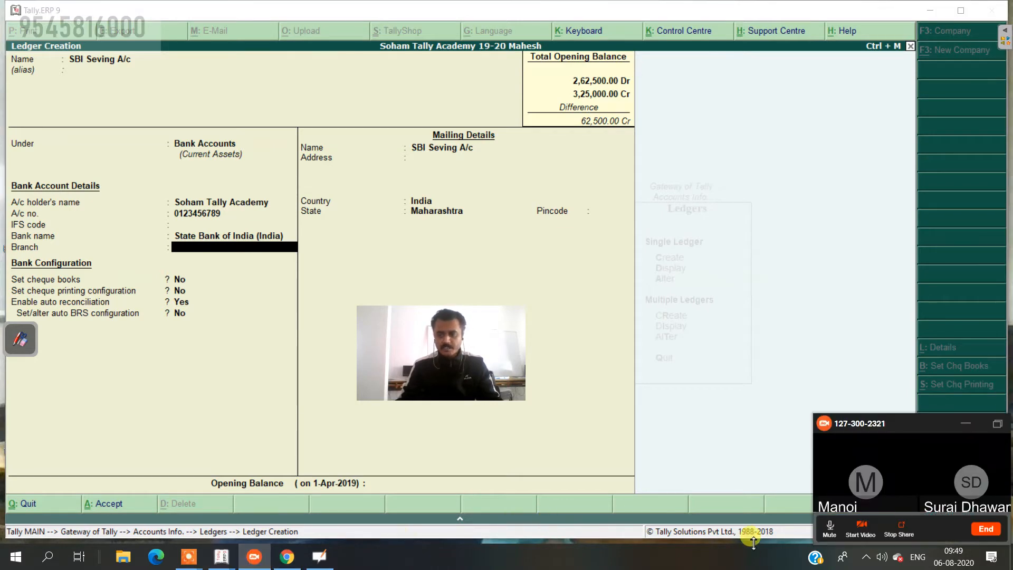
click(997, 427)
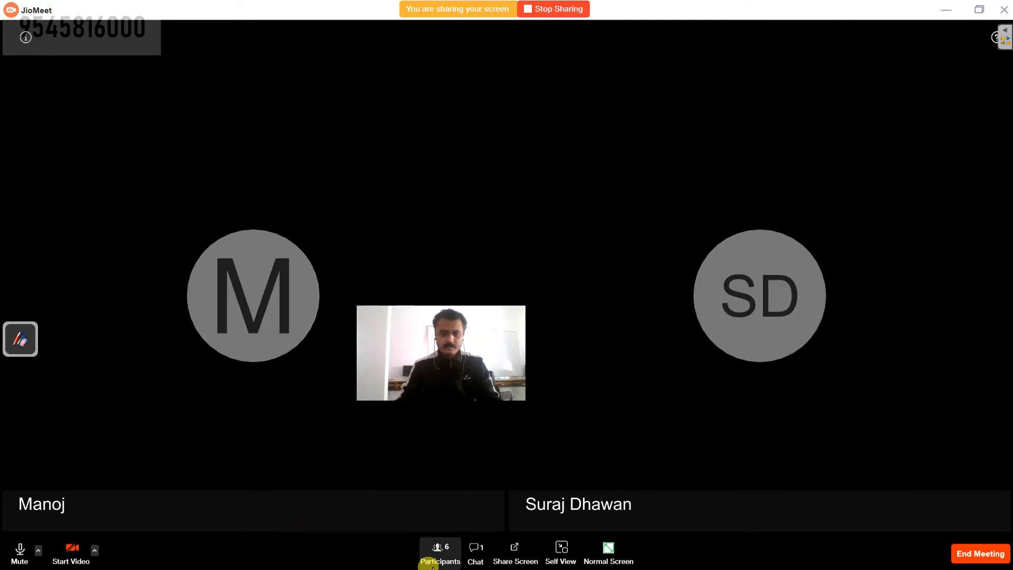
click(442, 560)
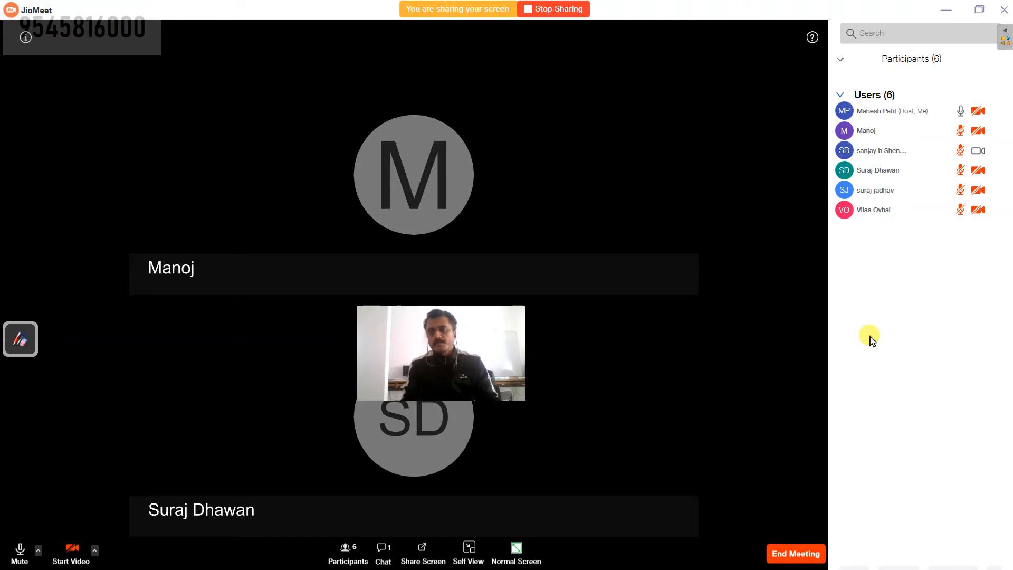
click(948, 10)
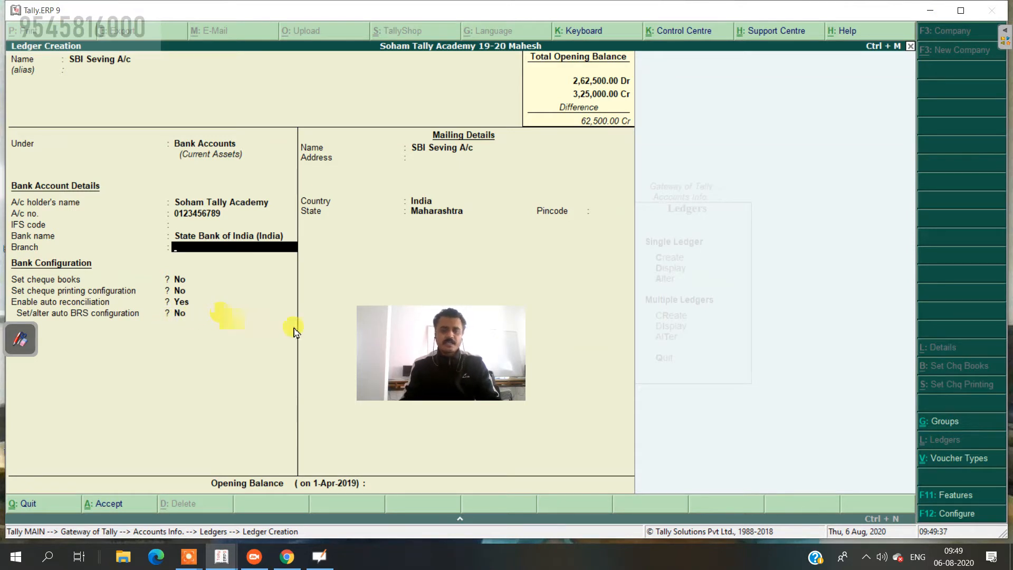
Leave the SBI account's branch blank, keep the default bank configuration and mailing details, and continue to the opening balance
drag(391, 343, 757, 343)
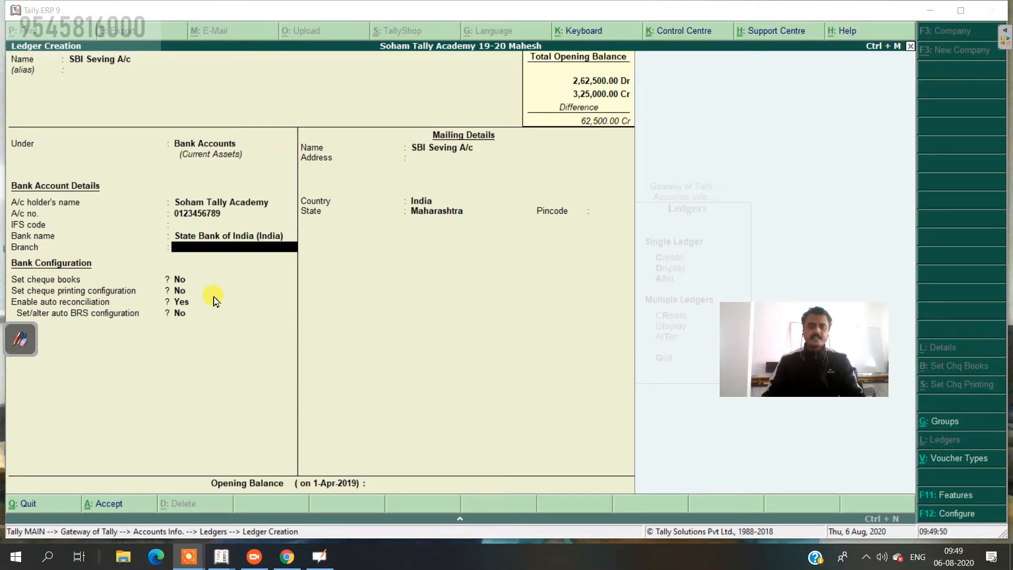
key(Return)
key(Return)
key(Return)
key(Return)
key(Return)
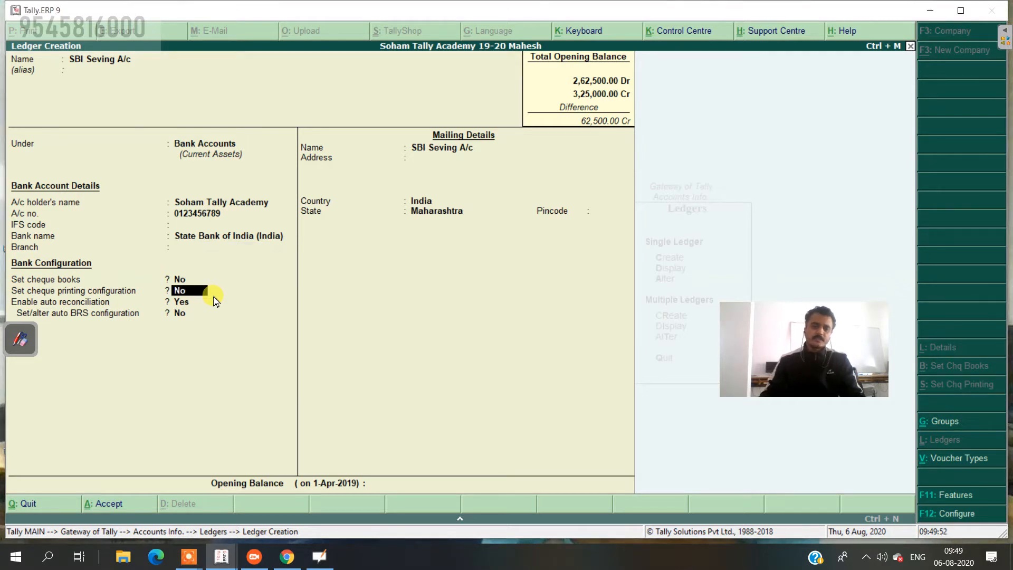
key(Return)
key(Return)
key(Return)
key(Return)
key(Return)
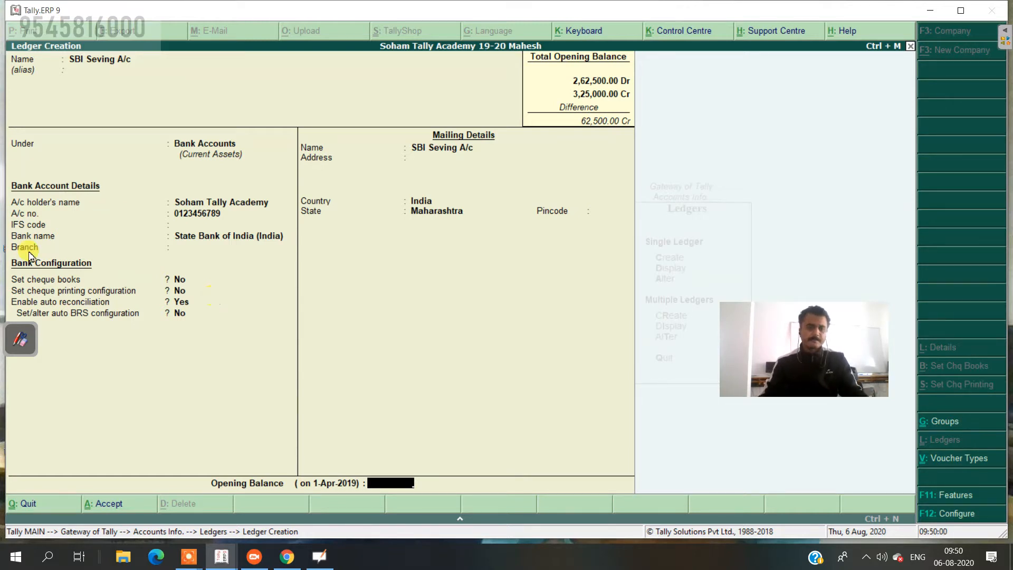
Look up the SBI saving amount in OpenBoard's trial balance, enter an opening balance of 50,000 Dr in Tally, and save the ledger
click(21, 340)
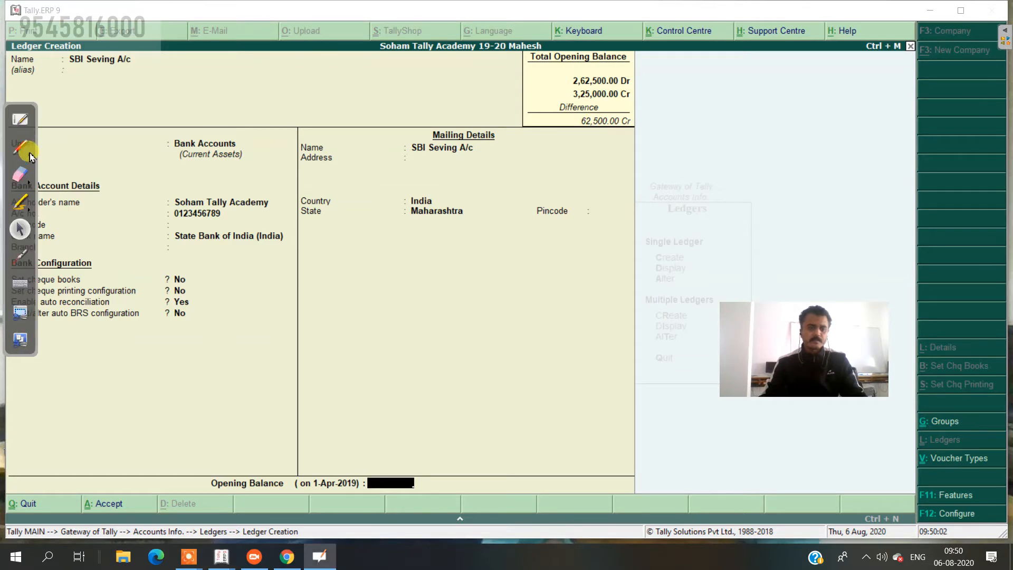
click(25, 126)
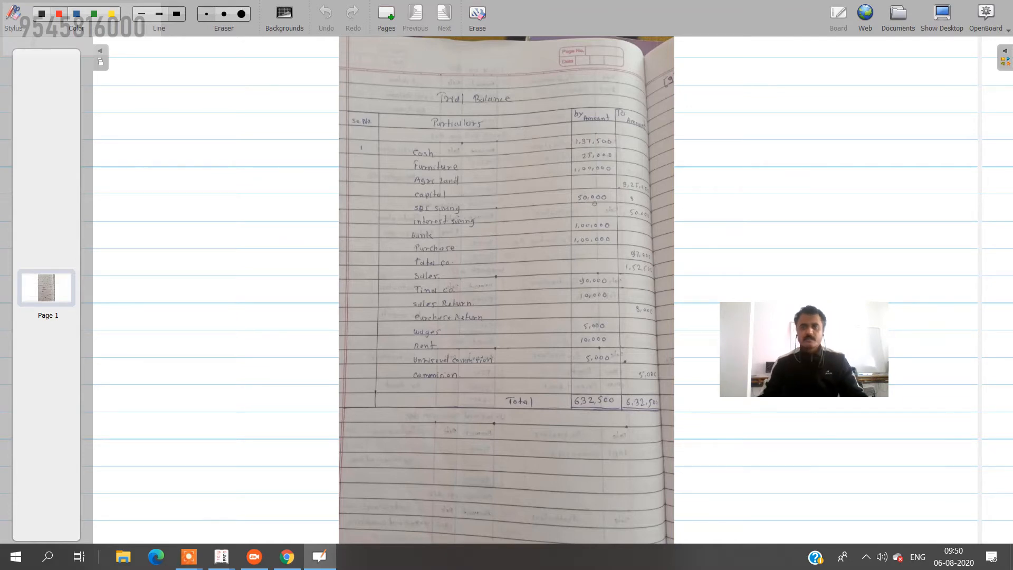
click(942, 15)
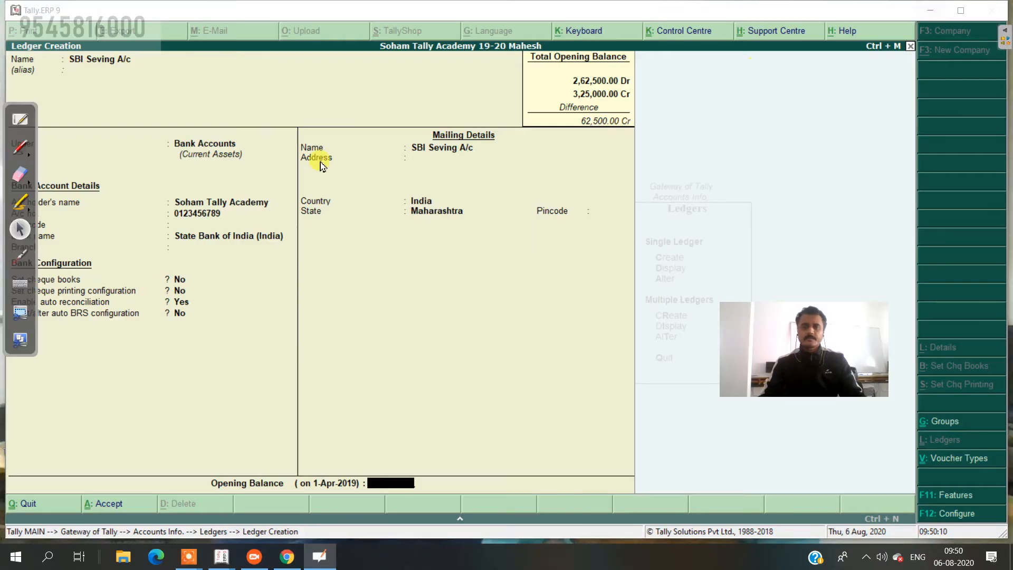
click(380, 483)
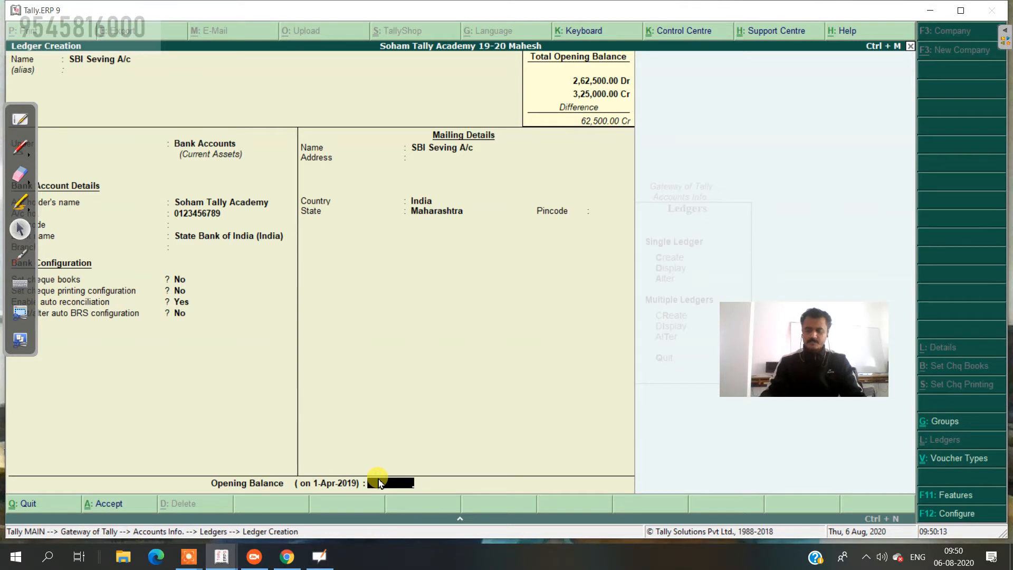
text(50000)
key(Return)
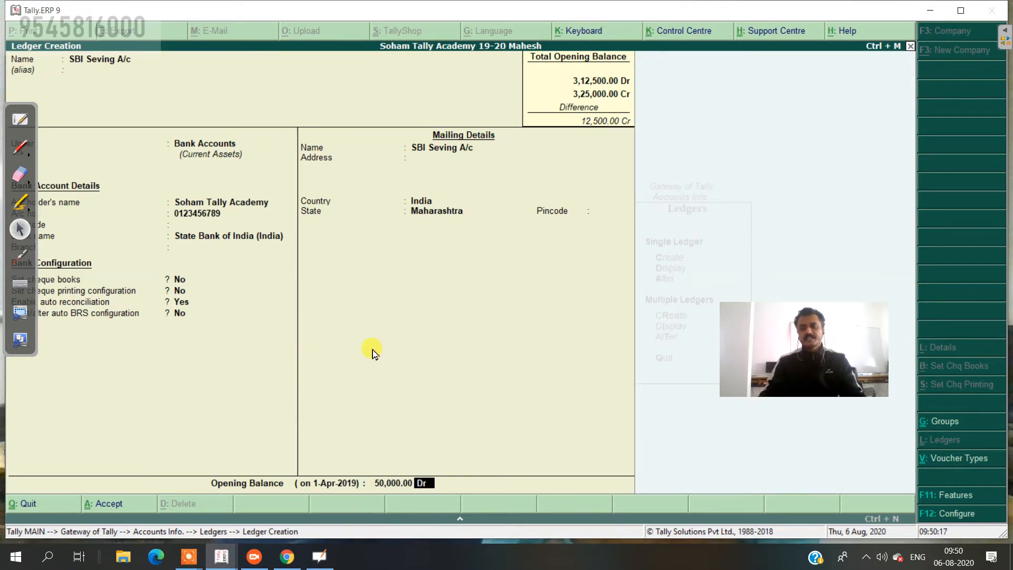
key(Return)
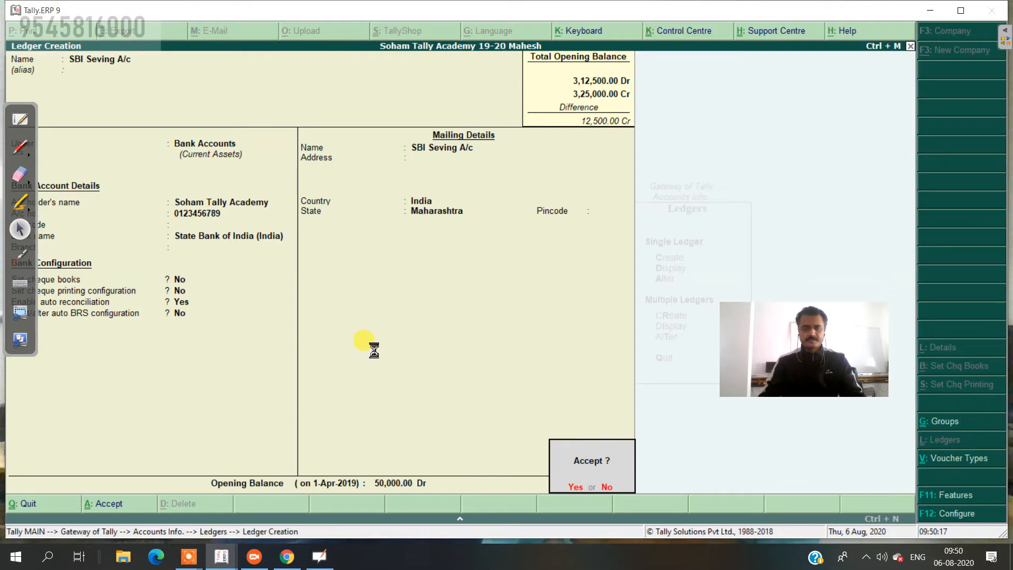
key(Return)
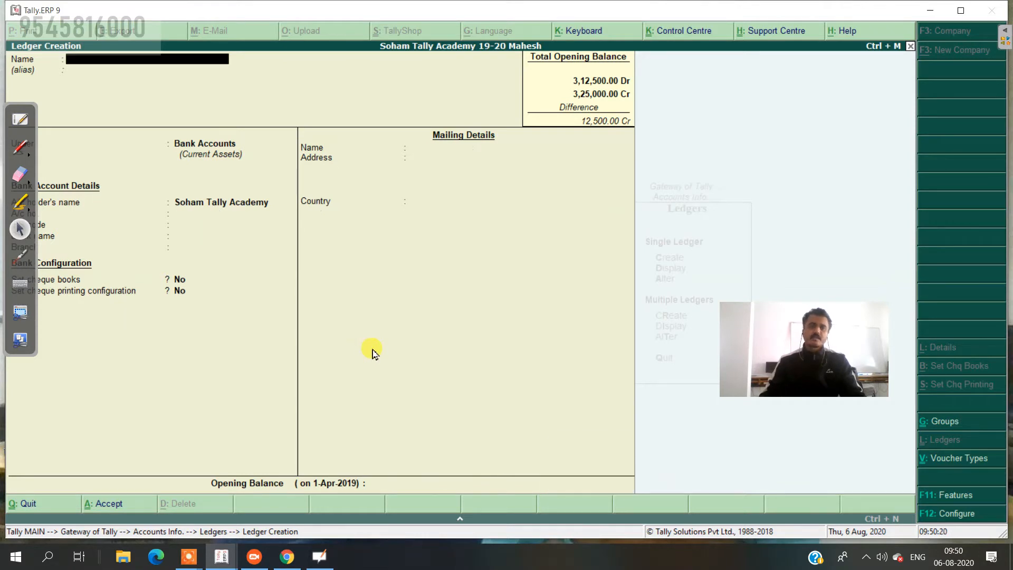
Check the next trial balance entry in OpenBoard and name the new Tally ledger Bank Seving Intrest, without an alias
click(30, 120)
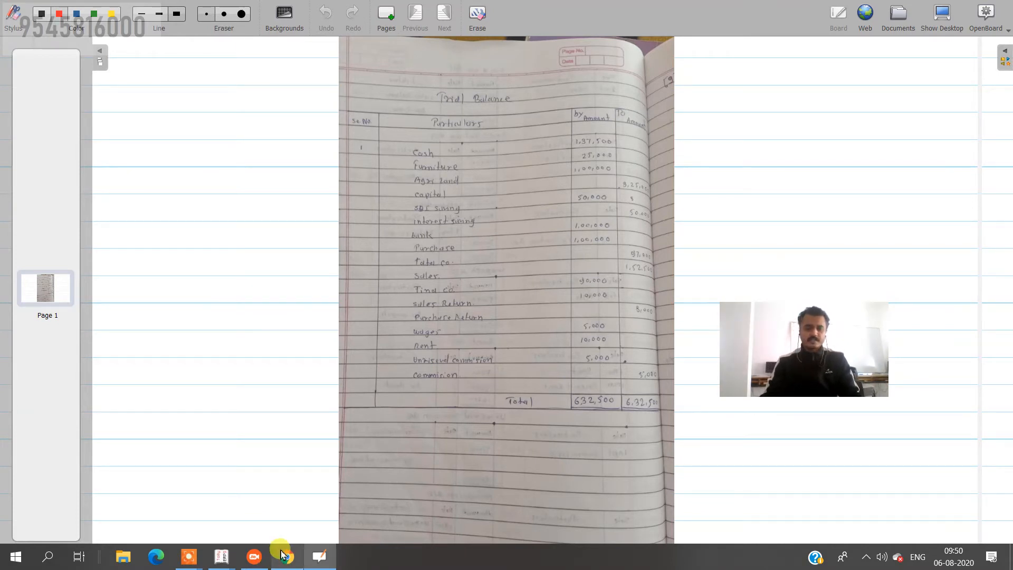
mouse_move(284, 562)
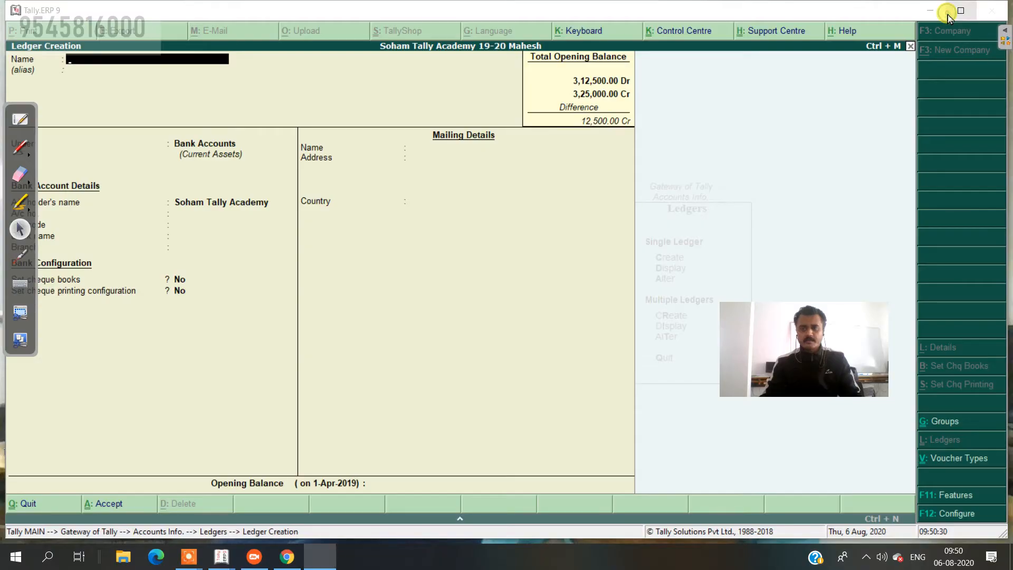
click(942, 16)
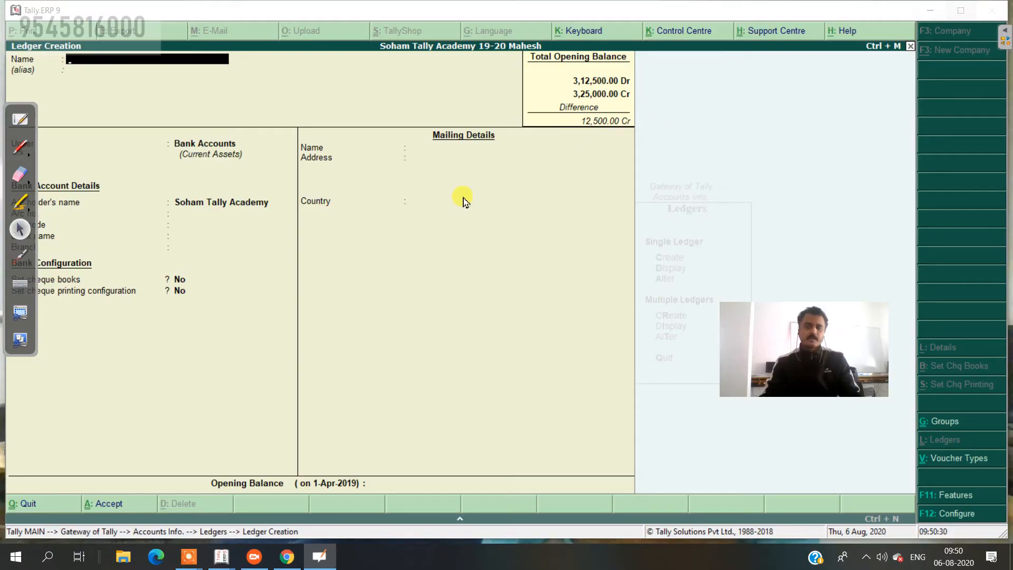
click(136, 74)
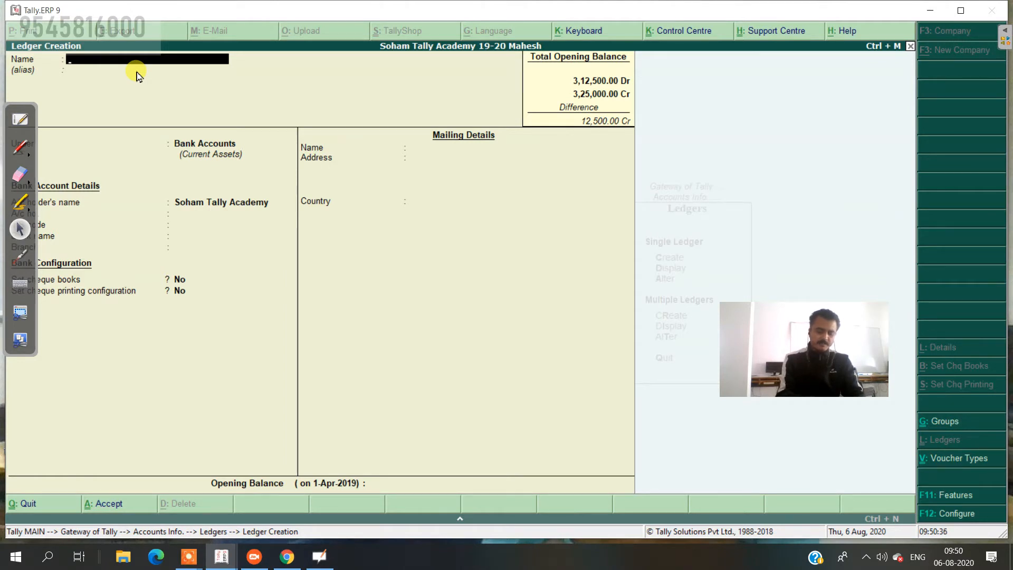
text(Bank S)
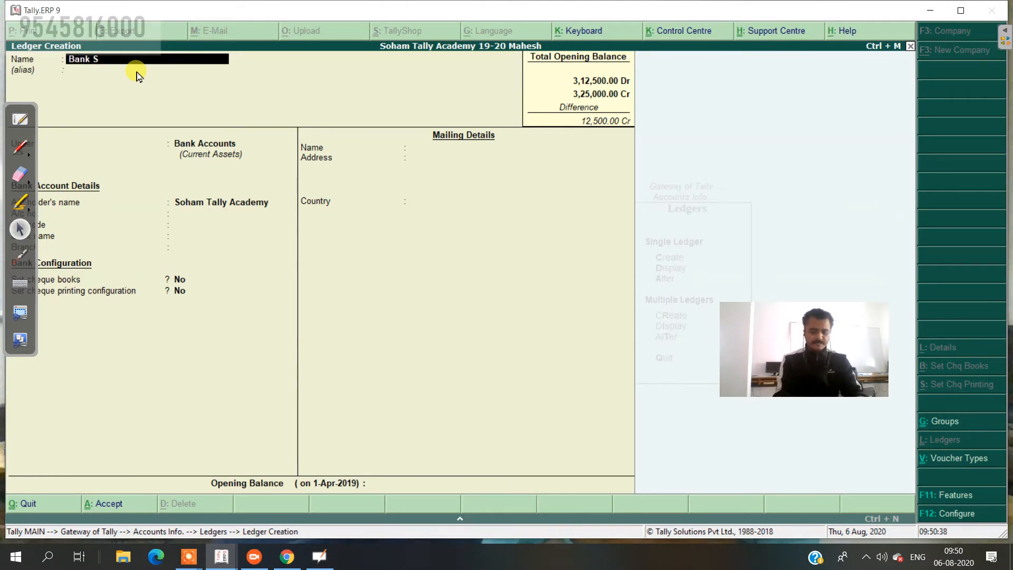
text(eving I)
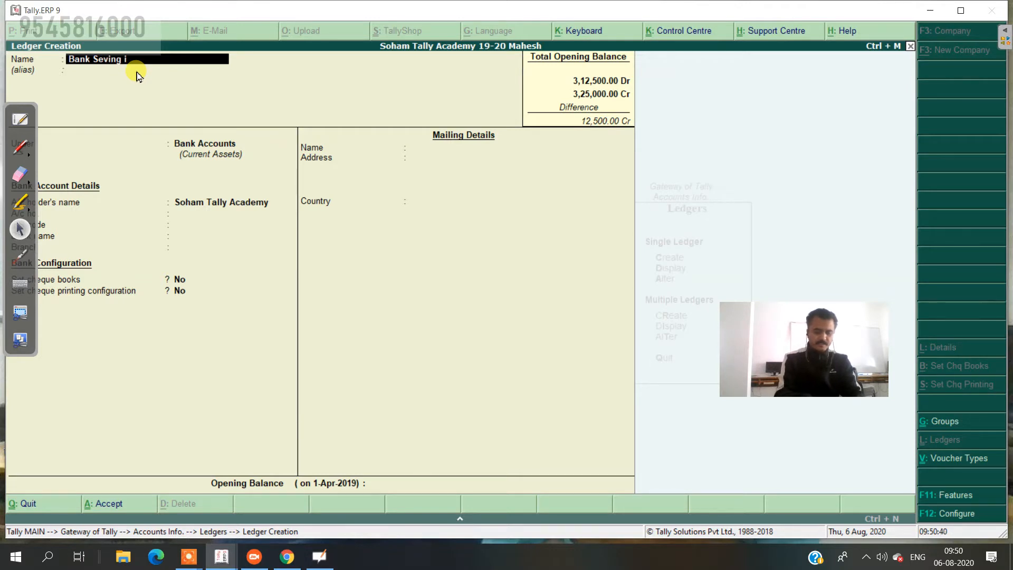
text(ntre)
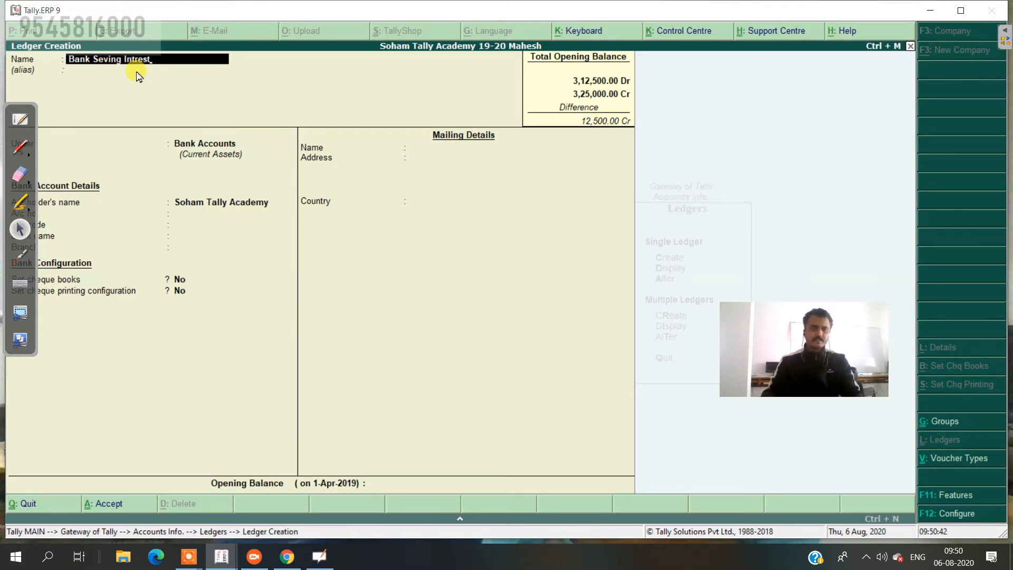
text(st)
key(Return)
key(Return)
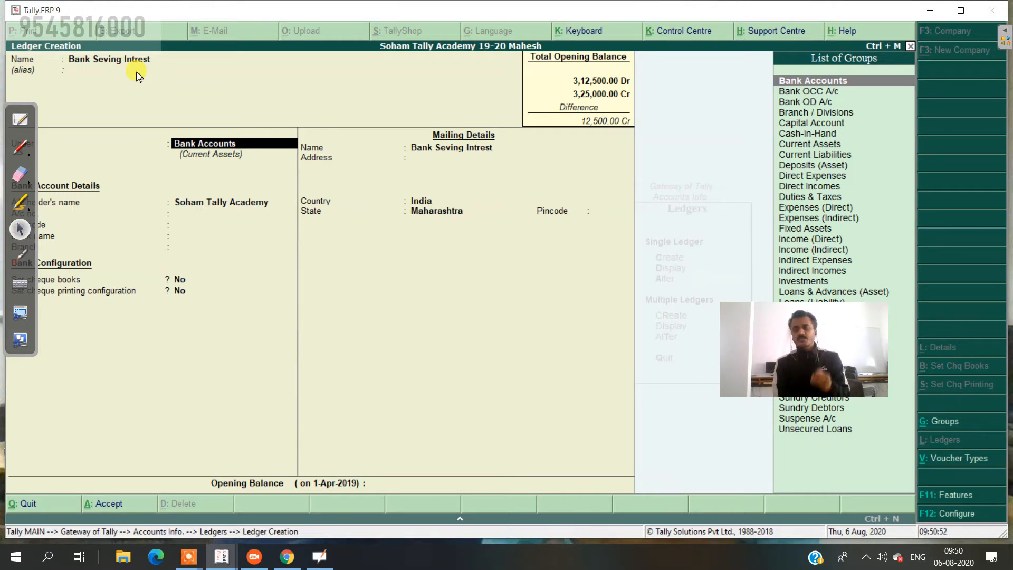
Place the Bank Seving Intrest ledger under Capital Account and keep the default mailing, bank and tax details up to the opening balance
text(Cap)
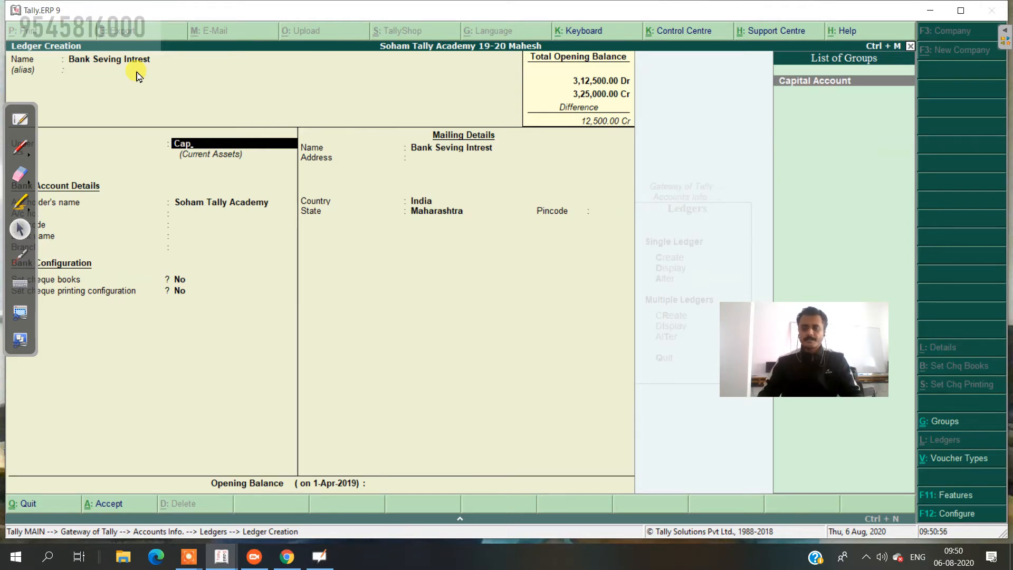
key(Return)
key(Return)
key(Return)
key(Return)
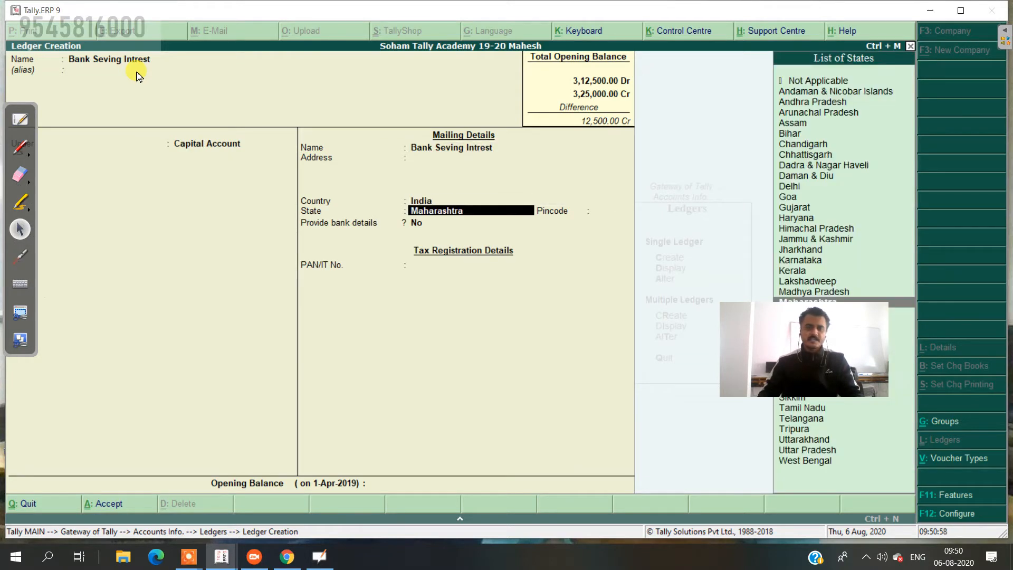
key(Return)
key(Return)
key(Return)
key(Return)
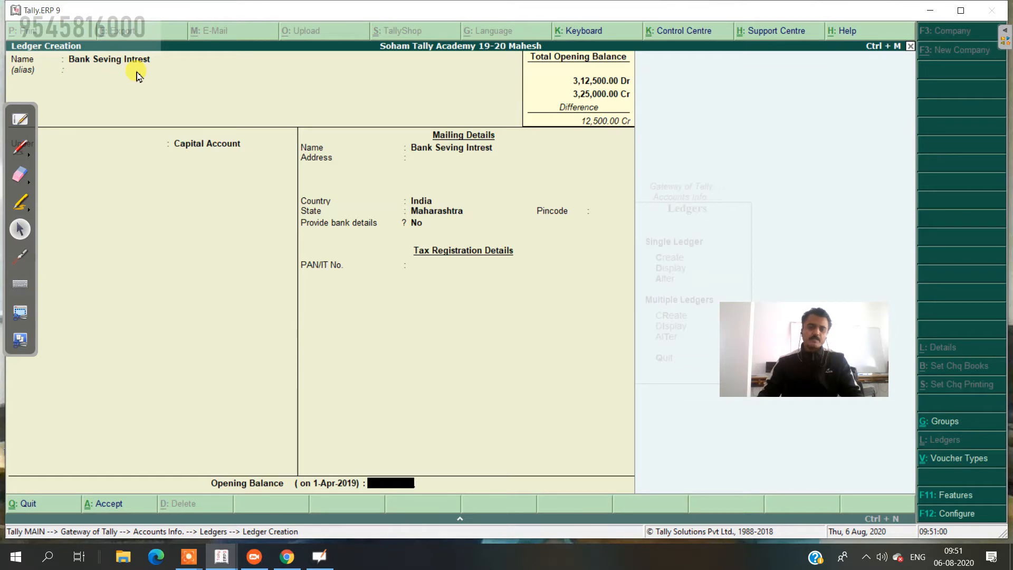
Check the saving interest amount in OpenBoard's trial balance and enter 5000 as the ledger's opening balance in Tally
click(20, 119)
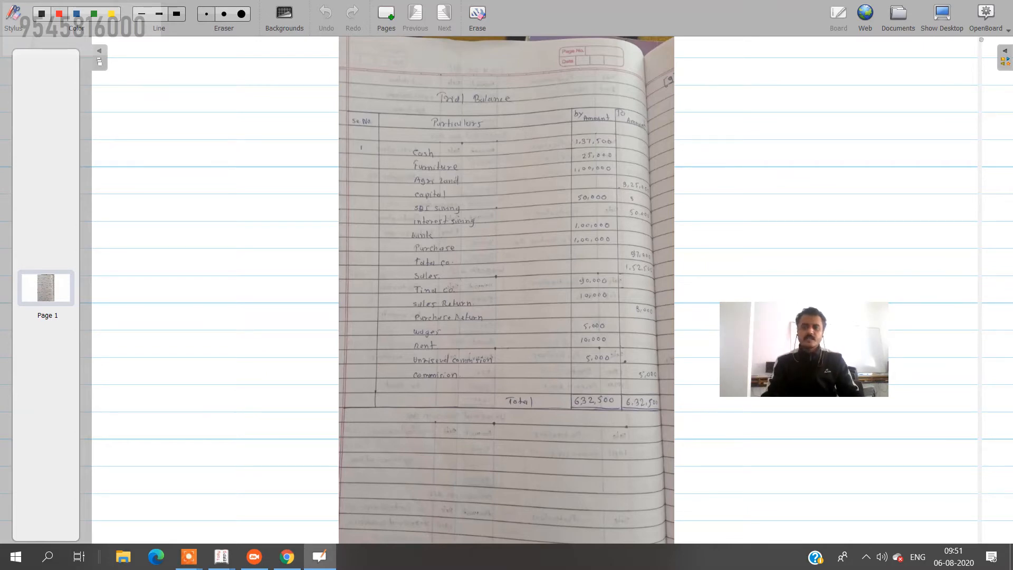
click(942, 16)
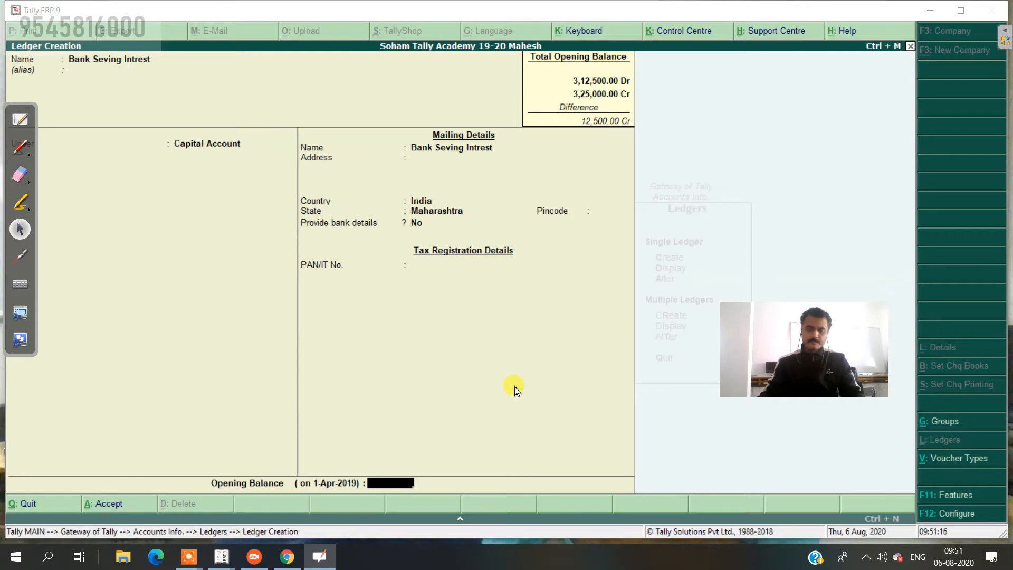
click(395, 484)
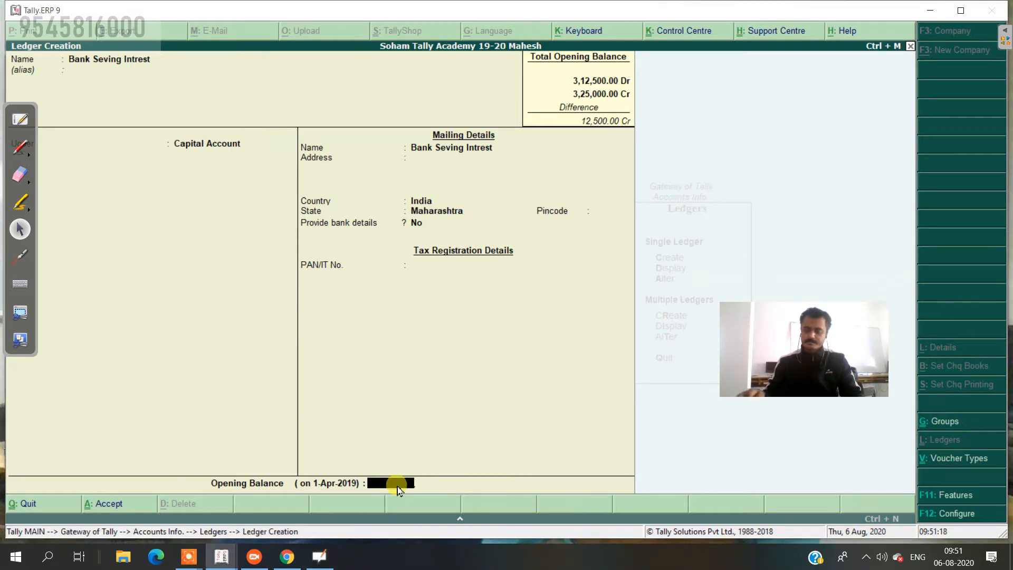
text(5000)
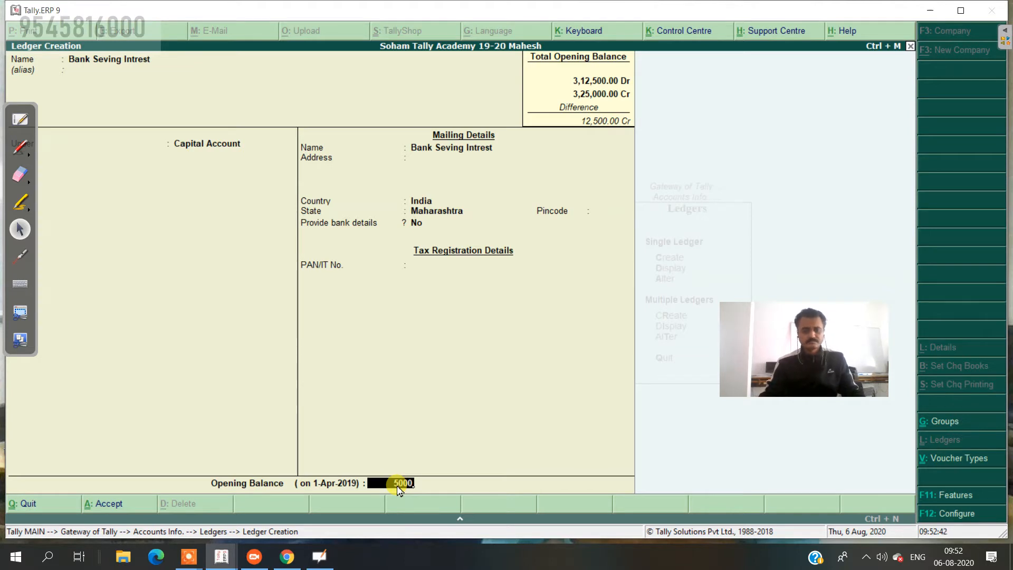
Switch to the JioMeet meeting and show its participants list to check the users
click(253, 556)
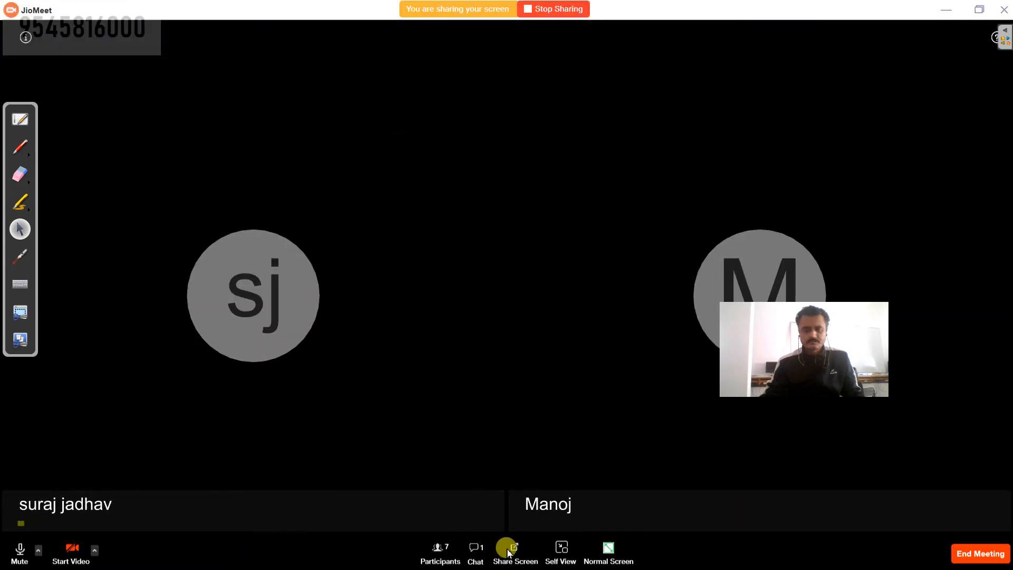
click(447, 555)
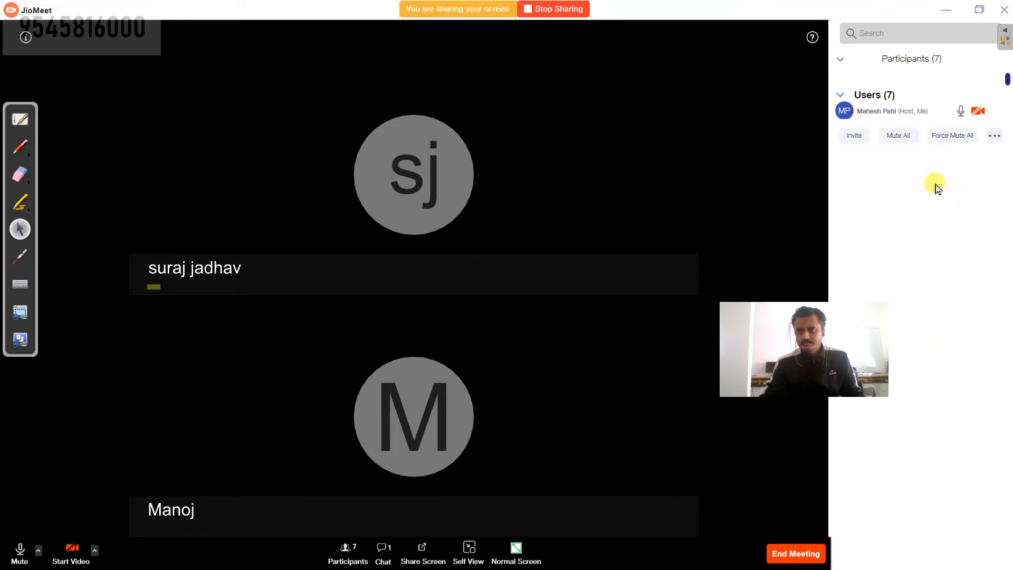
click(870, 96)
click(871, 97)
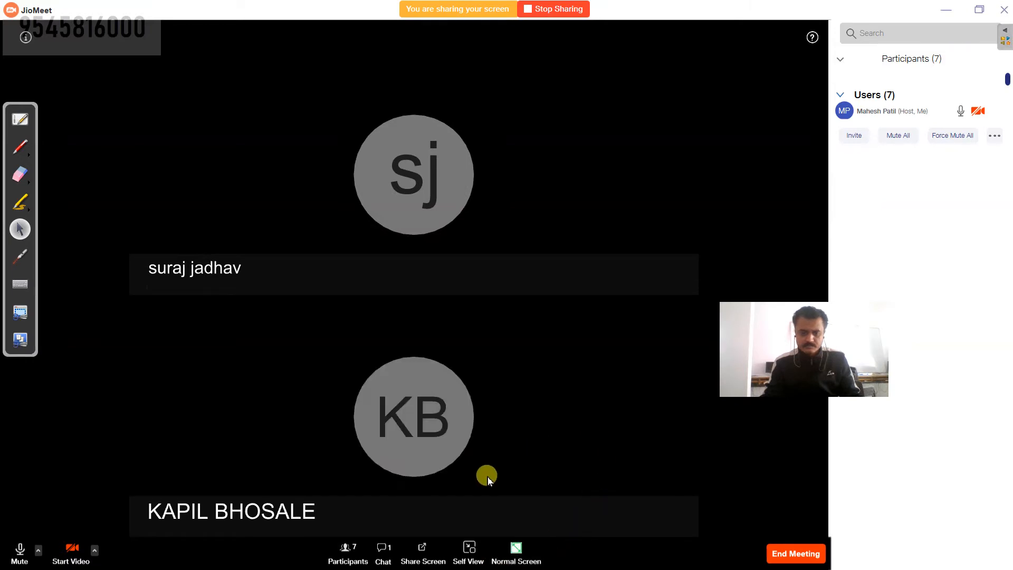
Show the group chat and pop the participants list out into its own window before returning to Tally
click(392, 558)
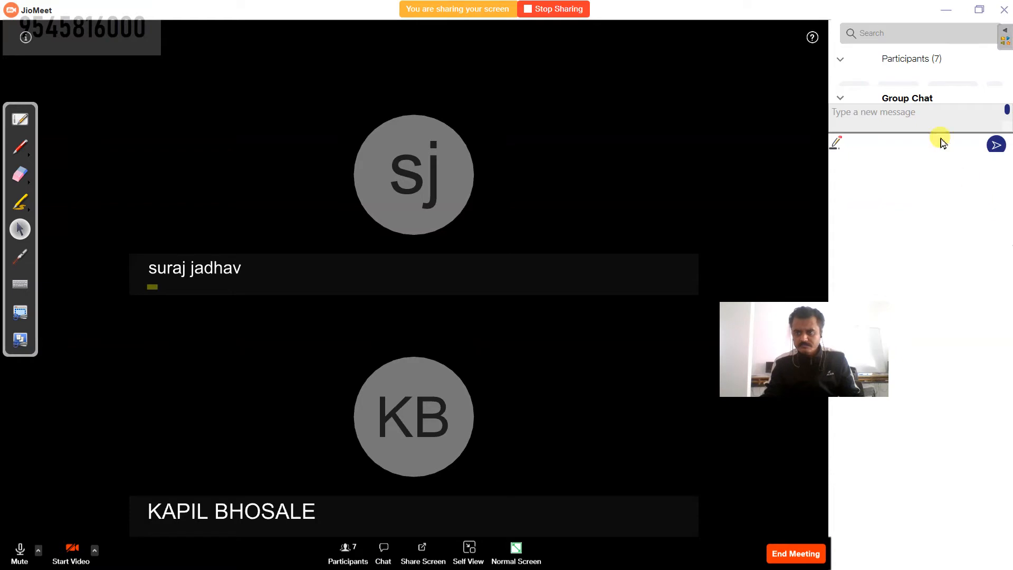
click(841, 100)
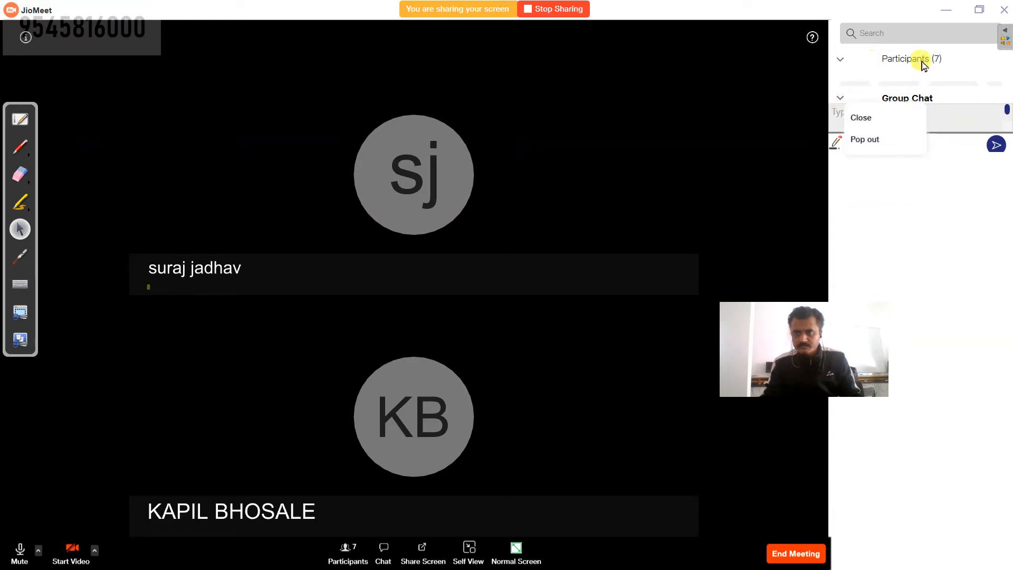
click(839, 62)
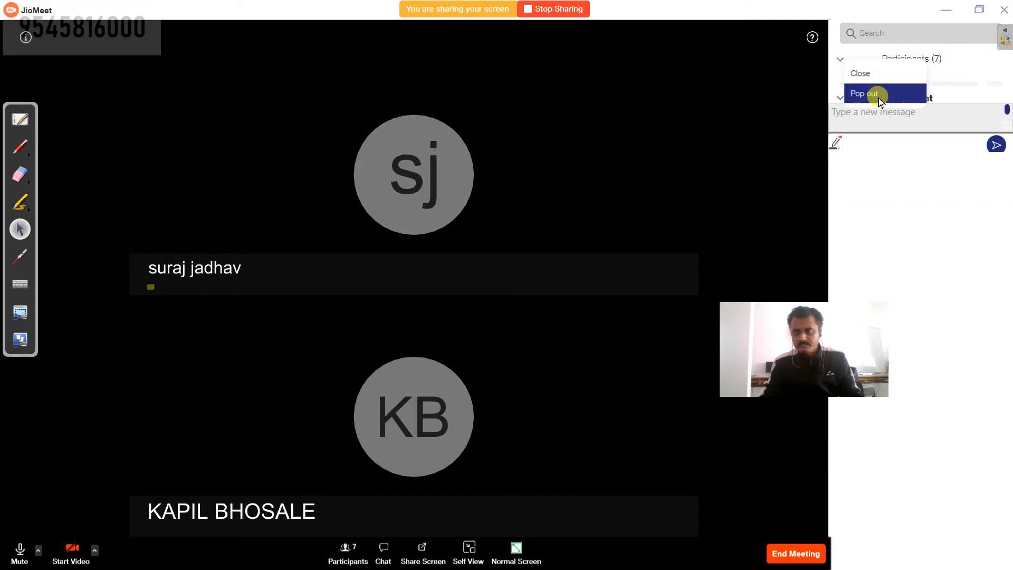
click(880, 99)
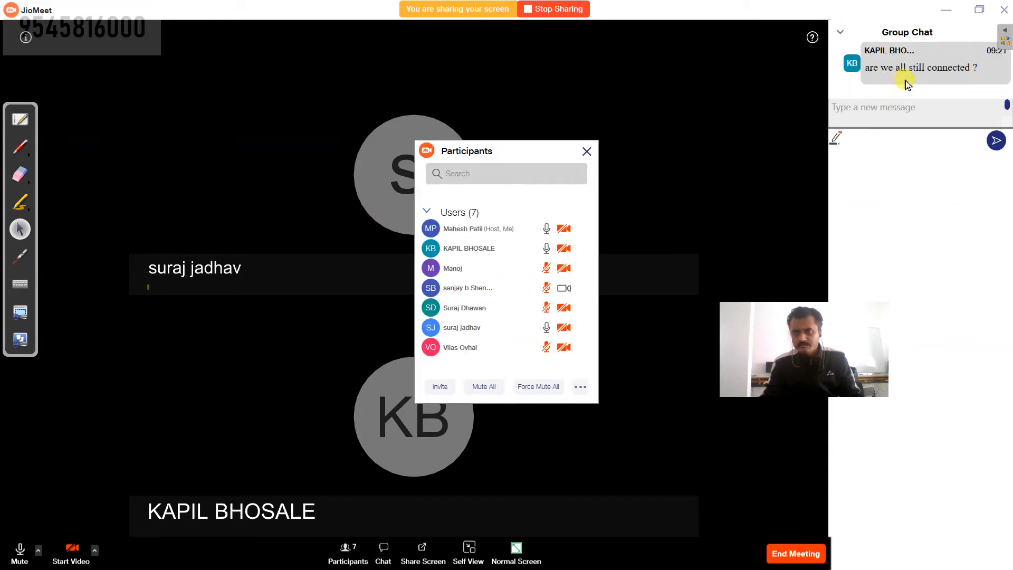
drag(544, 154, 690, 105)
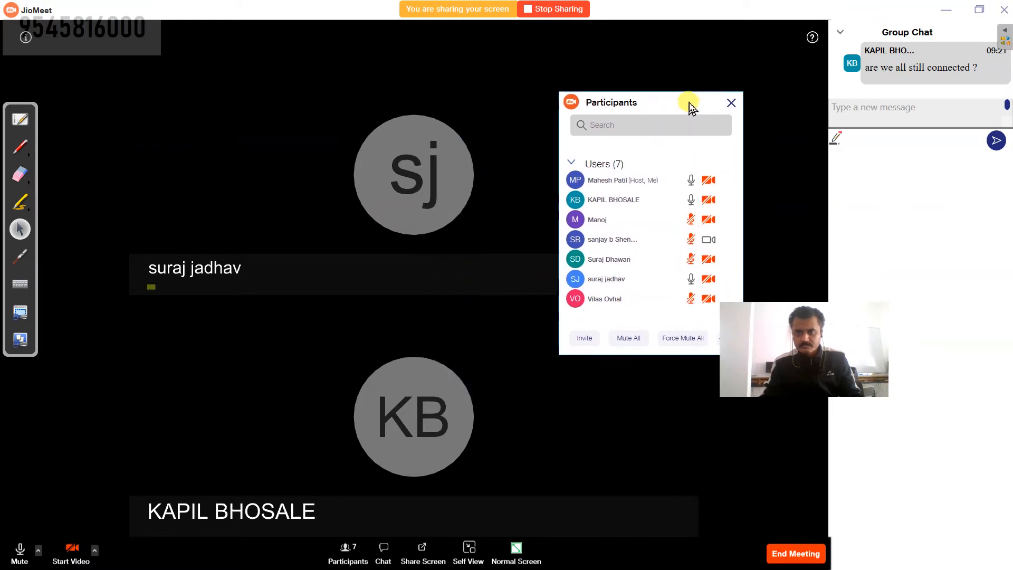
click(948, 10)
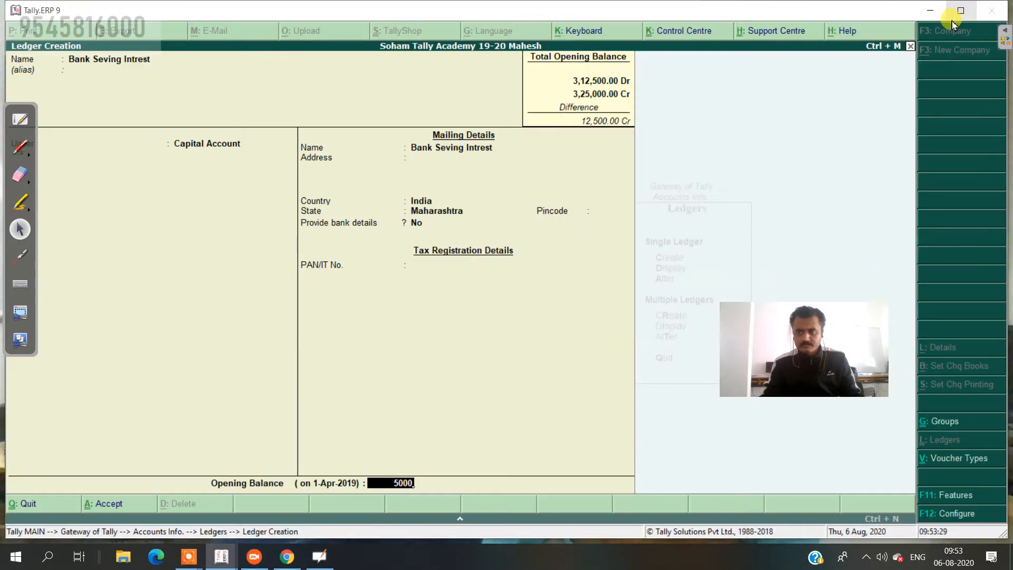
Switch to the JioMeet meeting and close its group chat
click(250, 558)
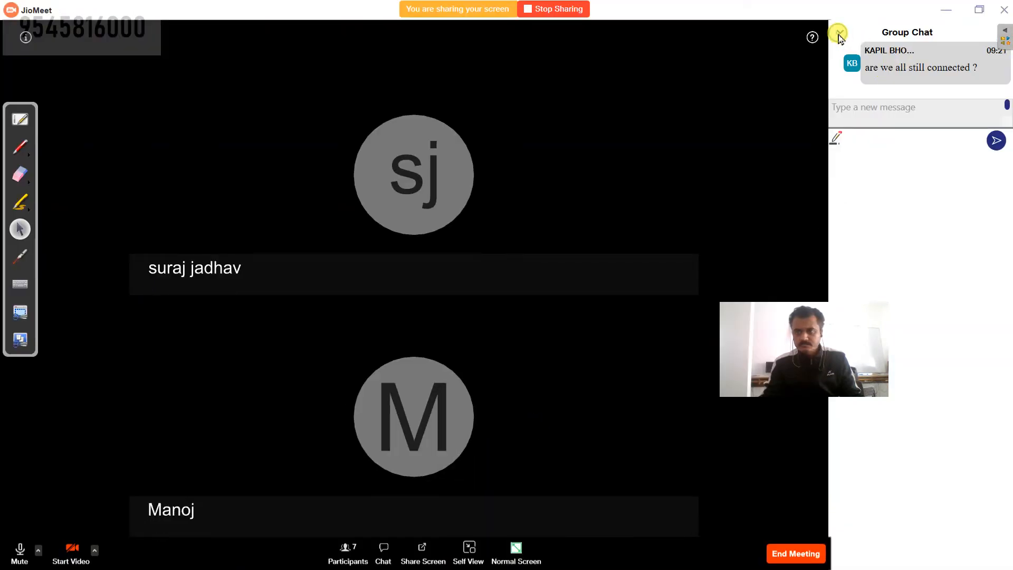
click(898, 36)
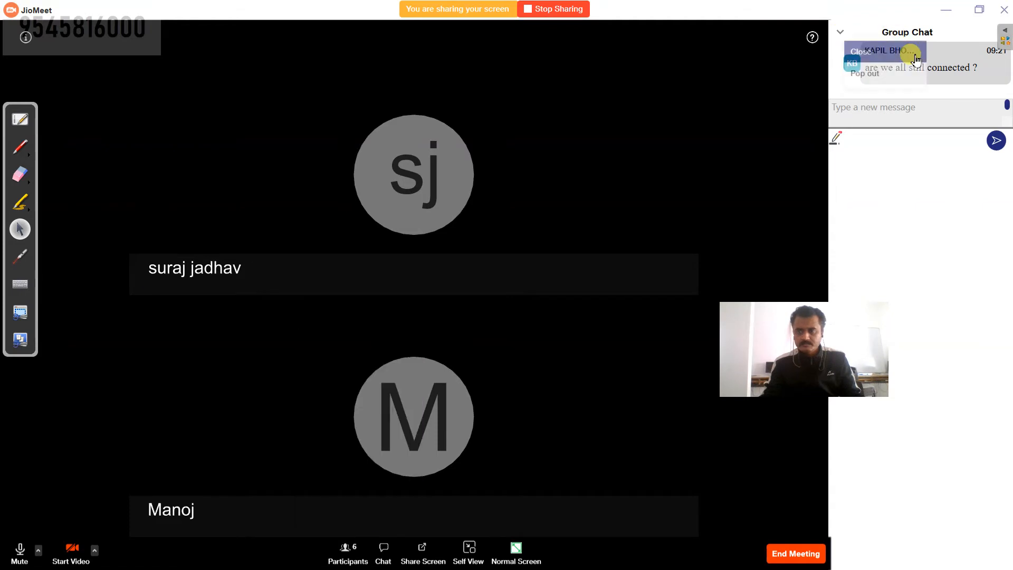
click(863, 54)
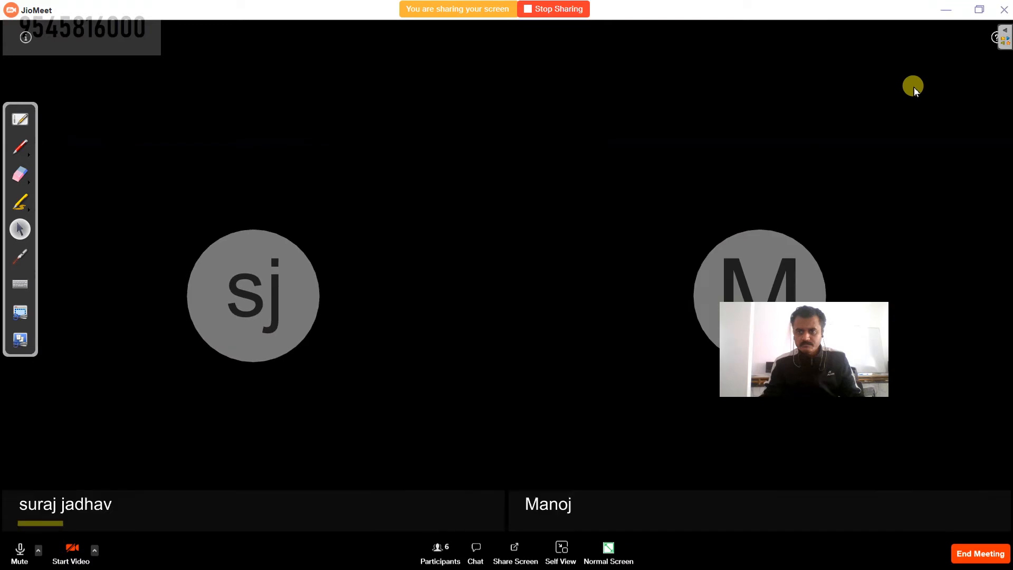
Show the meeting's participants list, look through the users and check the additional meeting options
click(432, 556)
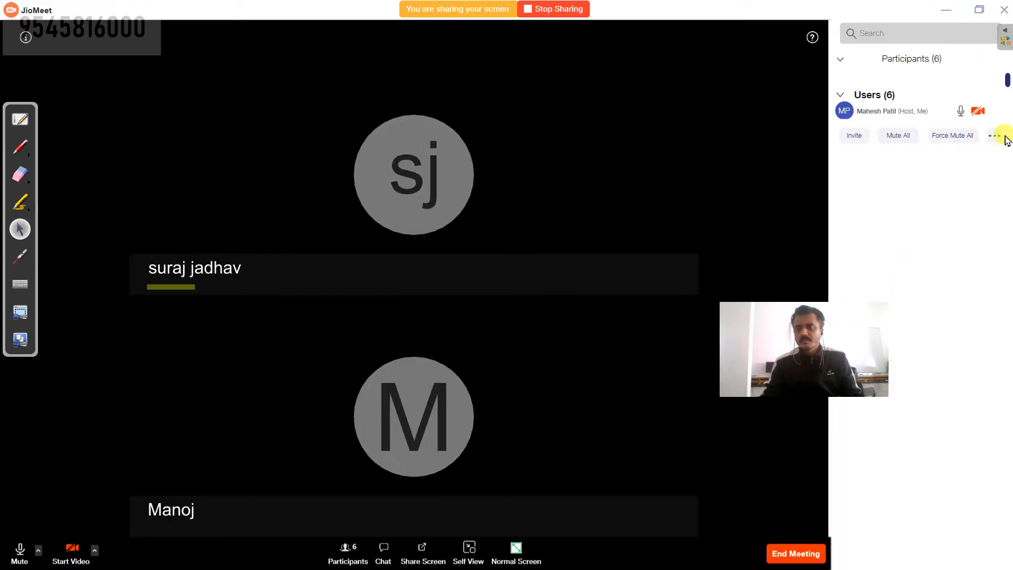
click(1006, 83)
drag(1007, 75, 1008, 109)
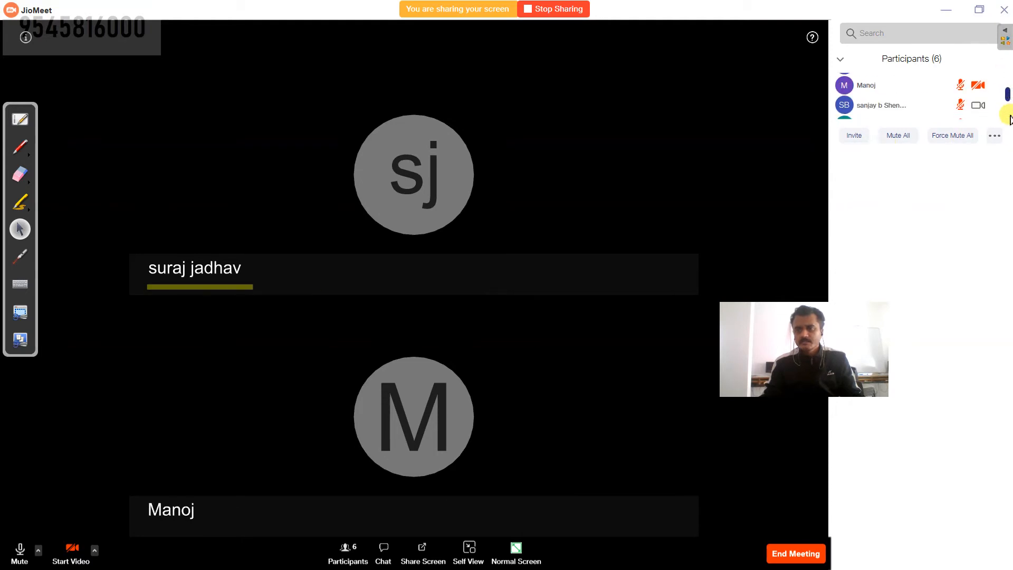
click(992, 136)
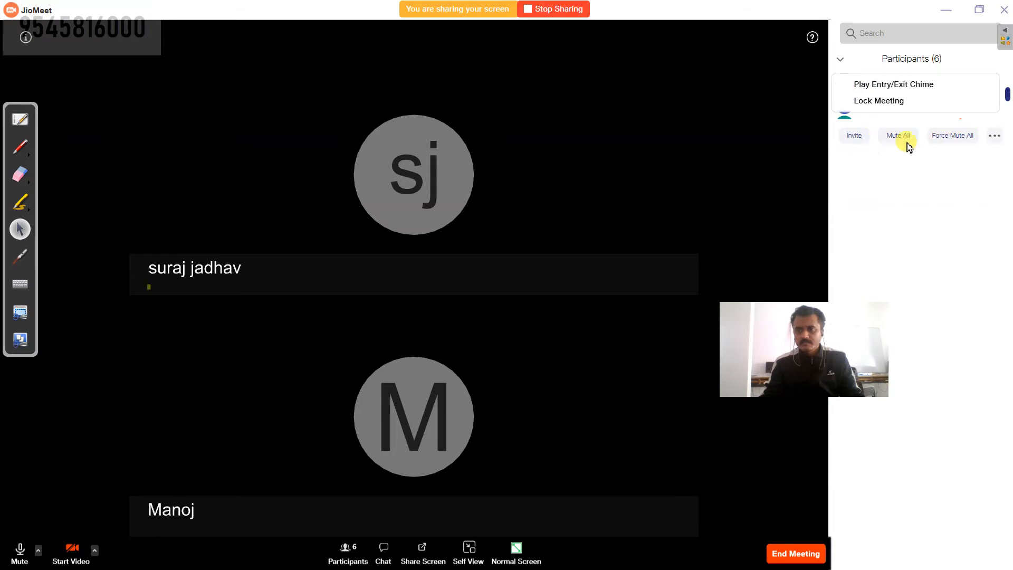
click(1006, 95)
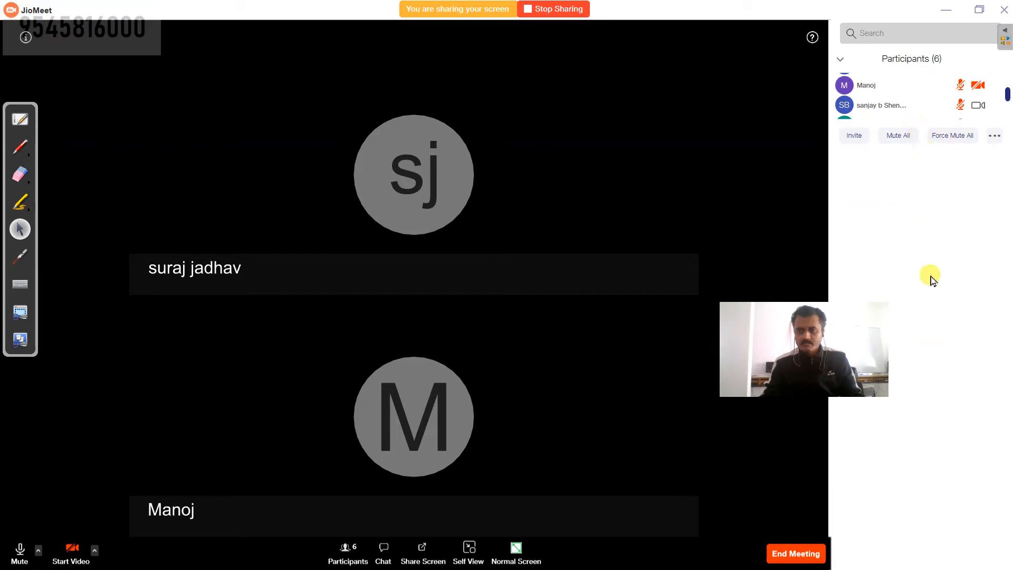
Show and hide the group chat again, and recheck the additional options of the participants list
click(380, 551)
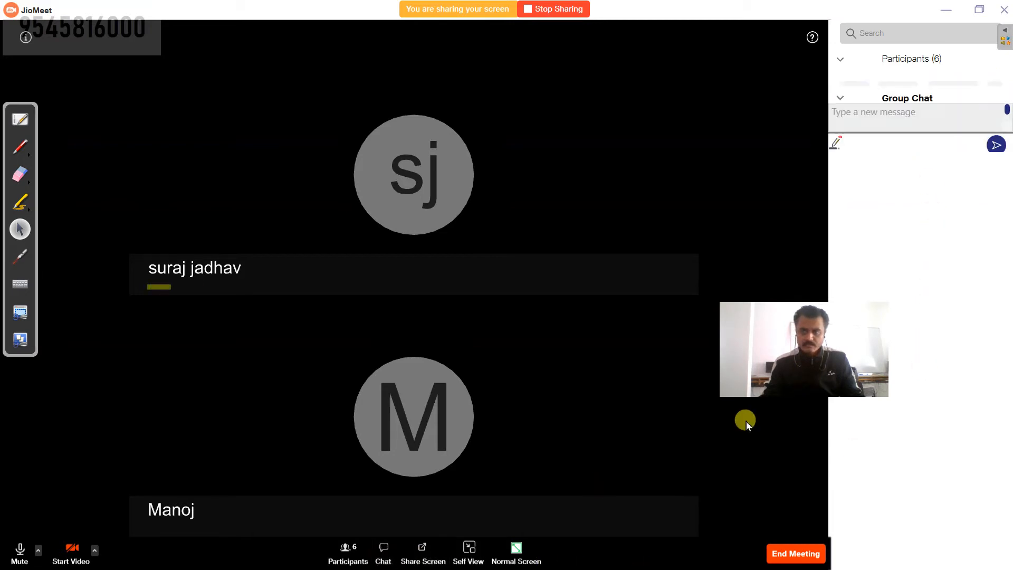
click(384, 552)
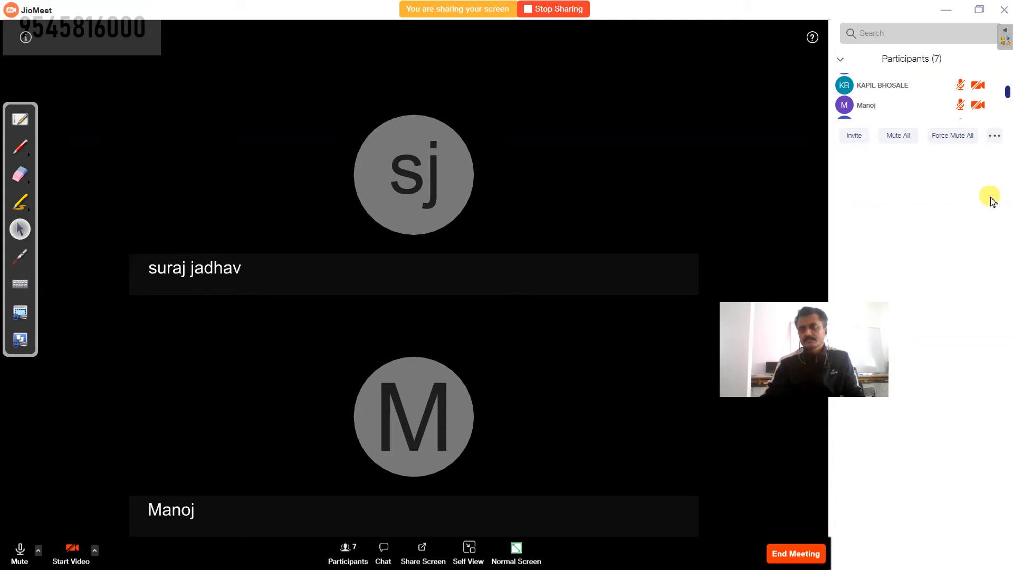
click(1001, 141)
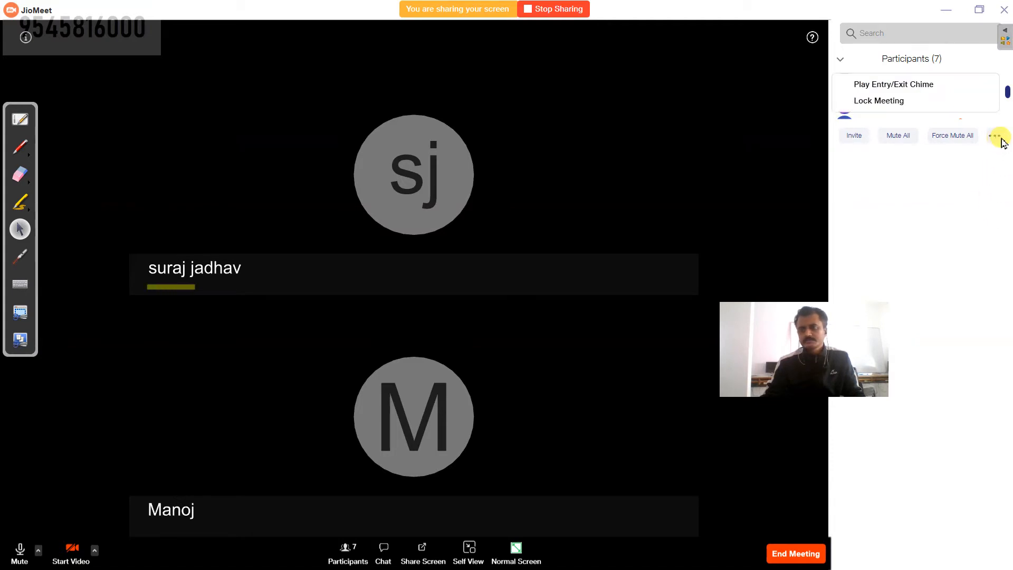
click(976, 185)
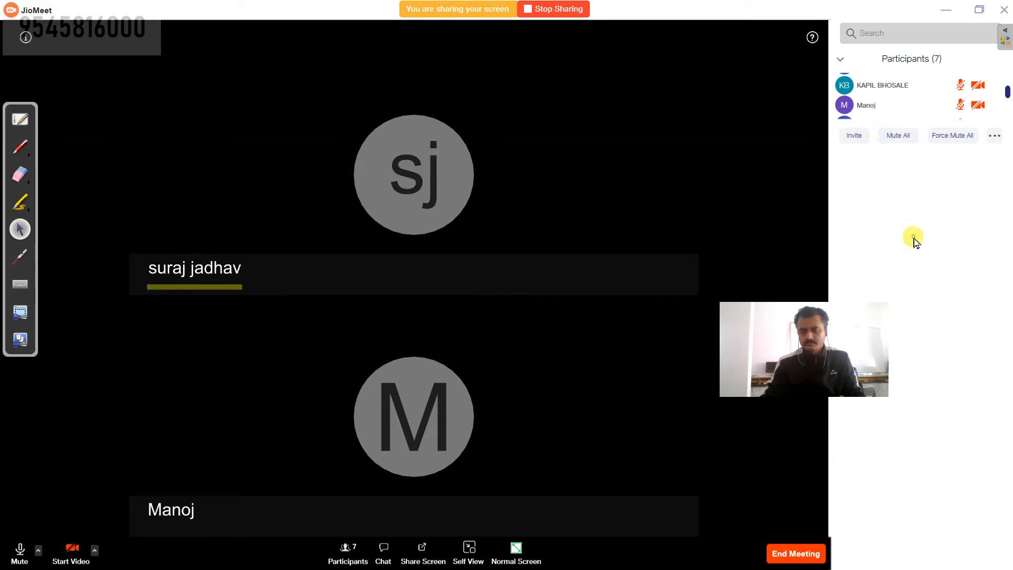
Pop the participants list out into its own window to check all users, and return to Tally
mouse_move(924, 102)
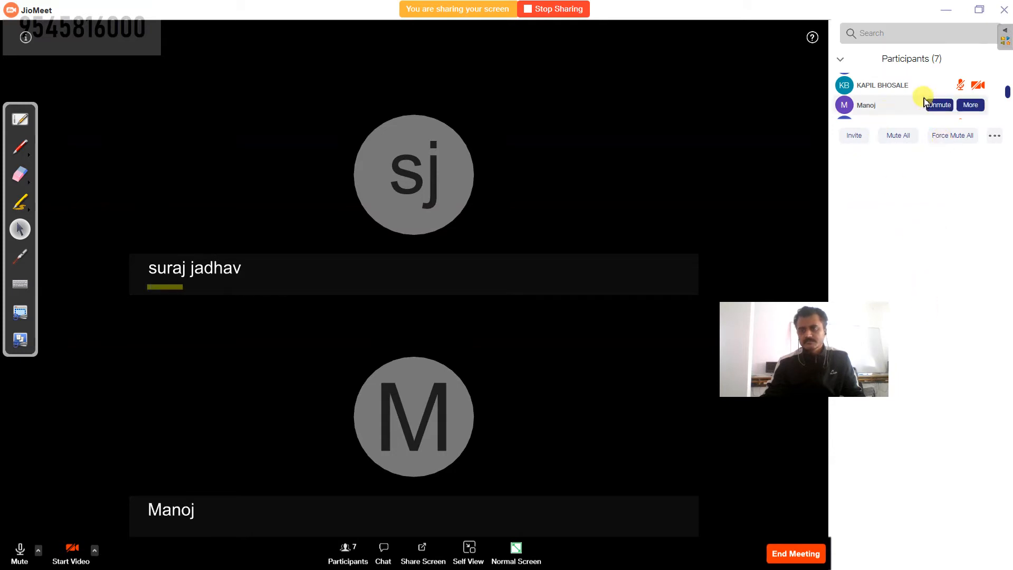
click(841, 60)
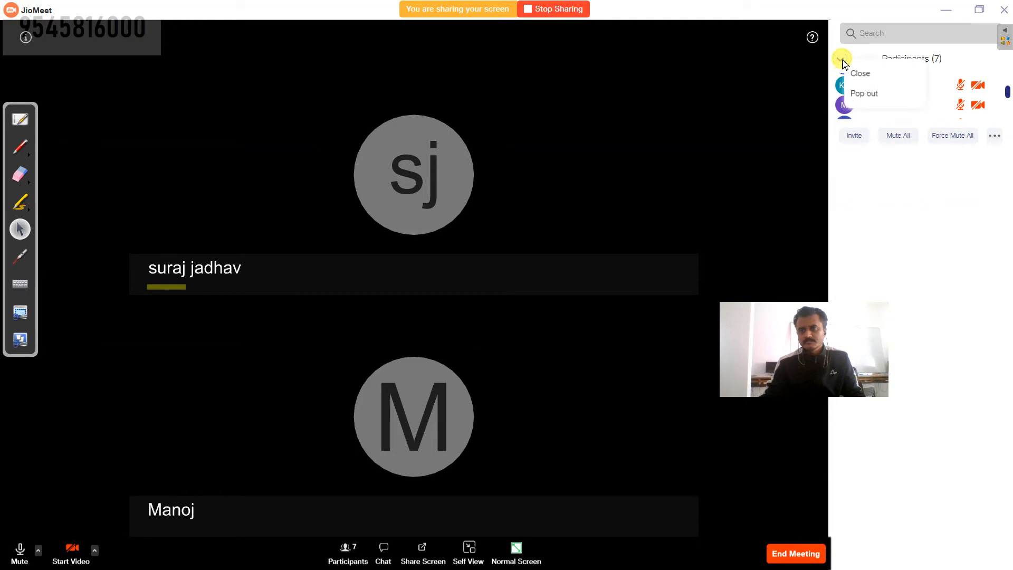
click(867, 97)
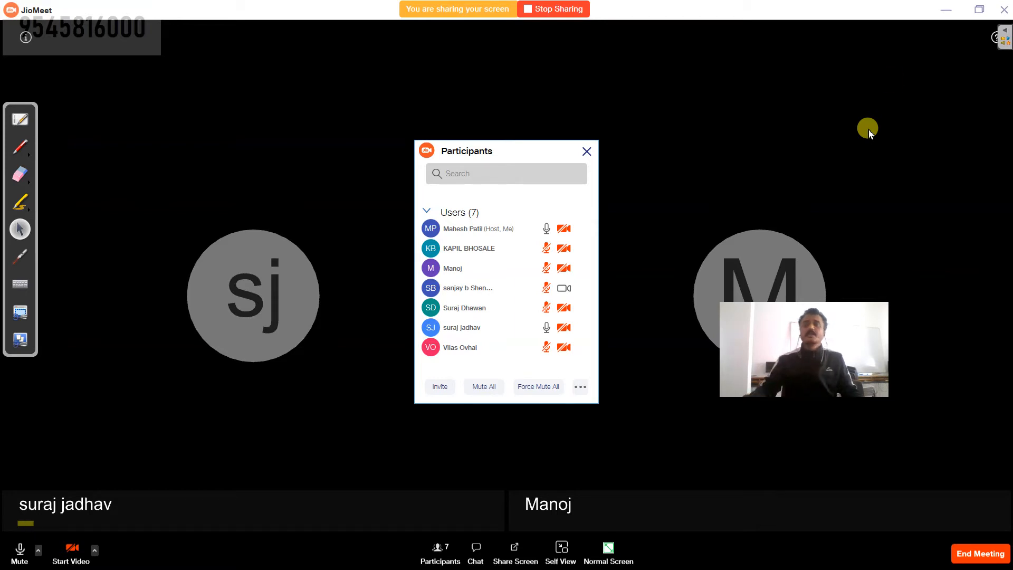
click(946, 11)
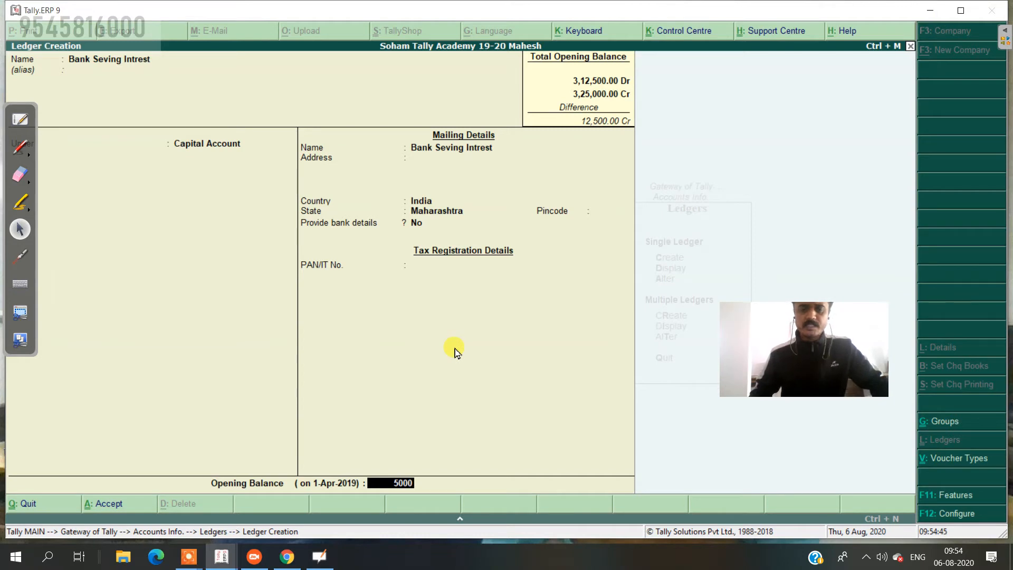
Correct the Bank Seving Intrest opening balance to 50000 Cr and save the ledger
text(0)
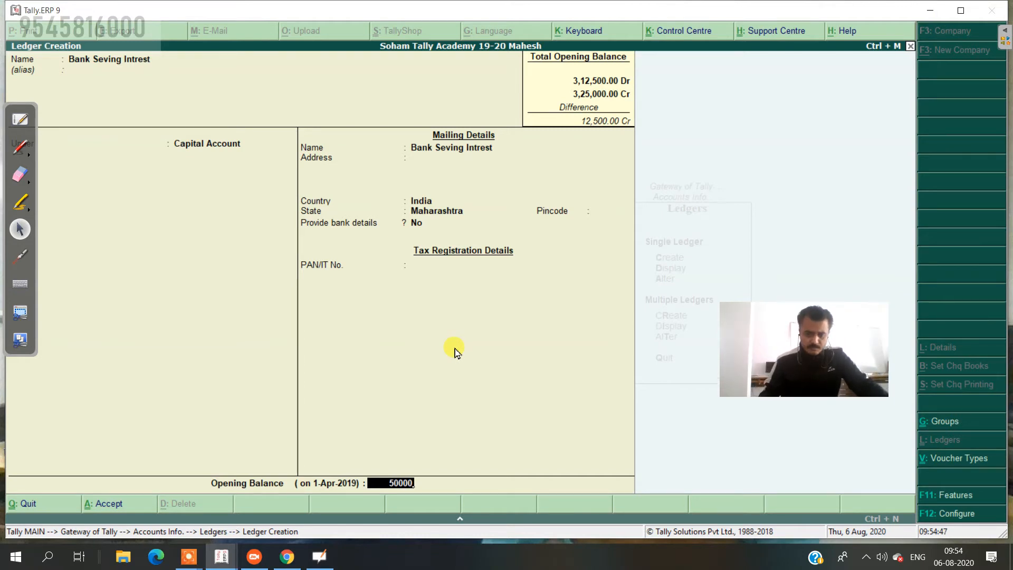
key(Return)
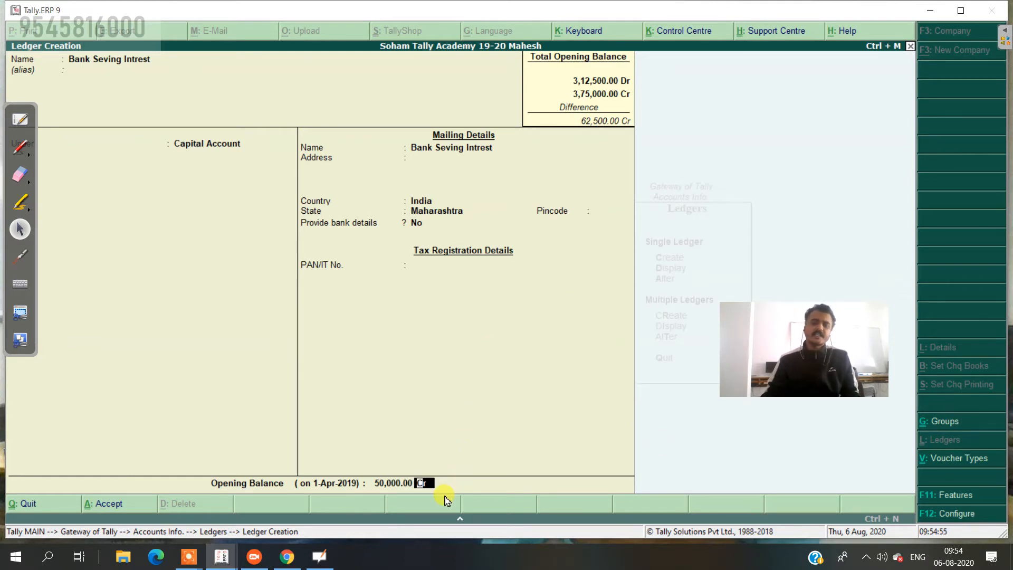
key(Return)
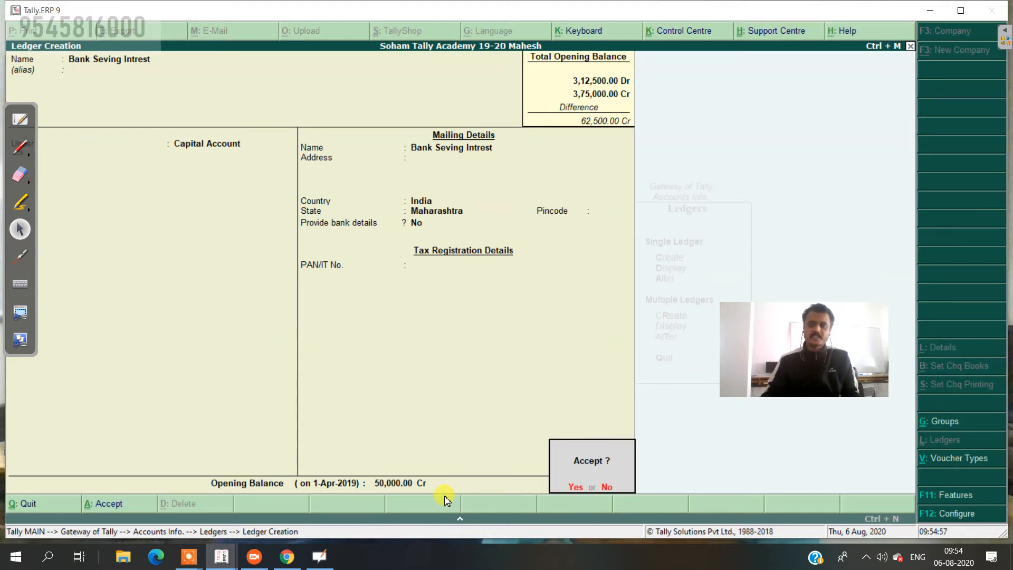
key(Return)
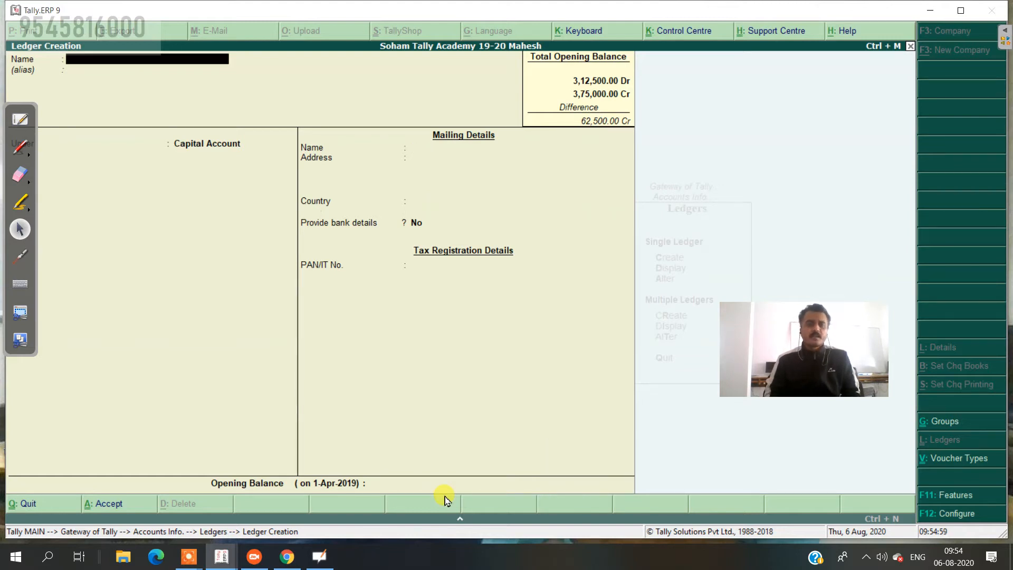
Check the next trial balance entry in OpenBoard and name the new Tally ledger HDFC Bank CA
click(20, 119)
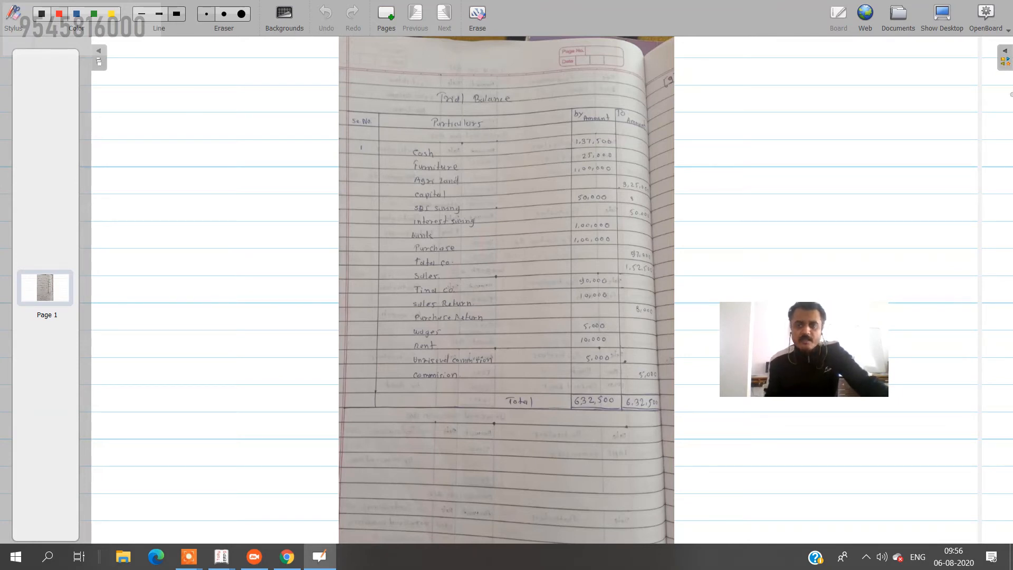
click(937, 18)
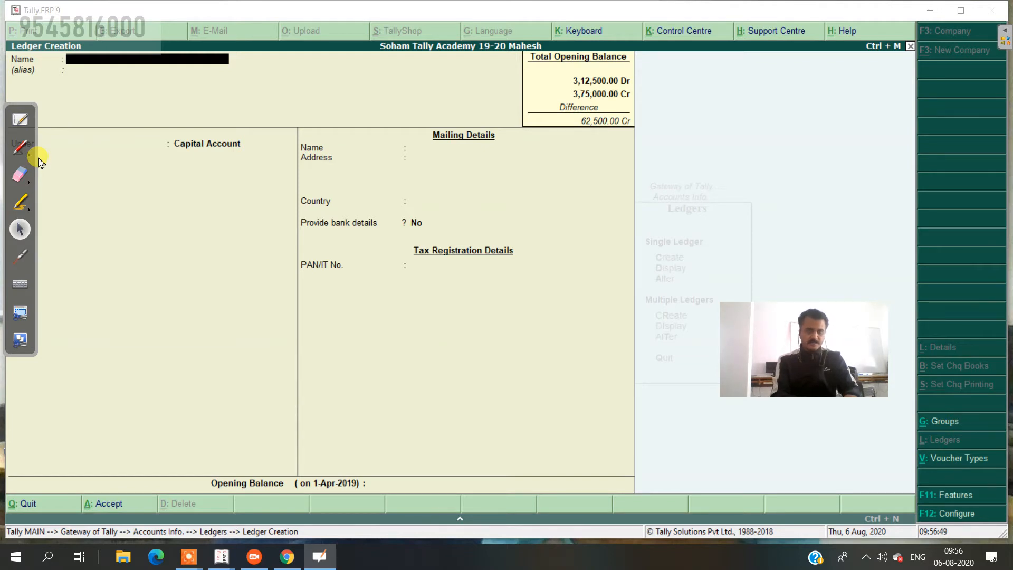
click(160, 127)
text(HD)
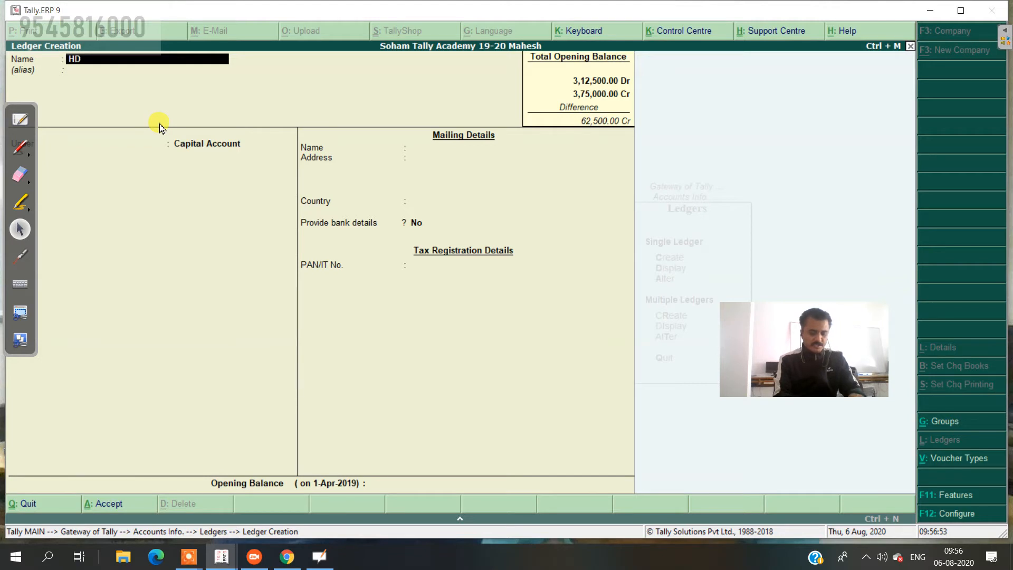
text(FC Bank)
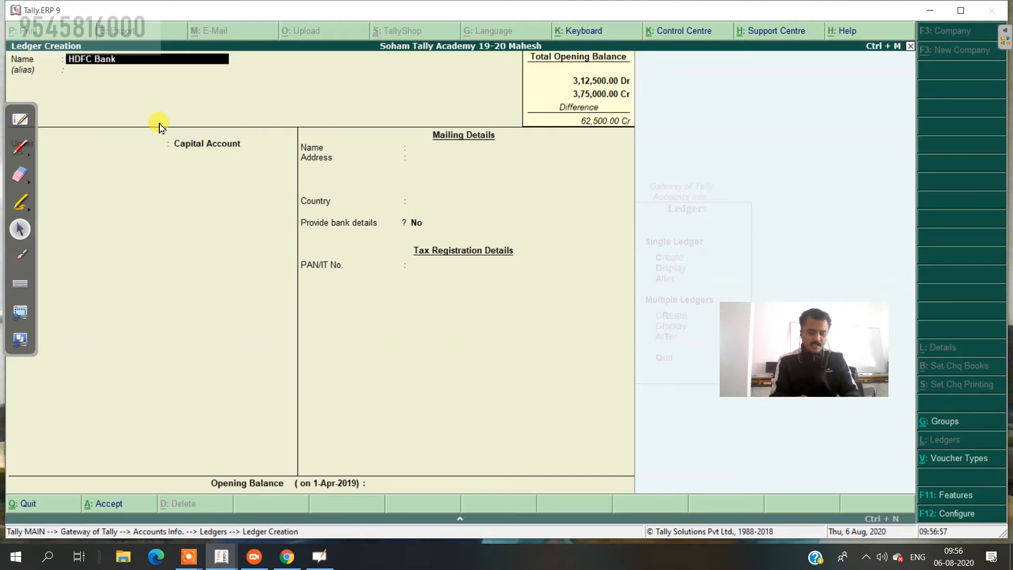
text( CA)
key(Return)
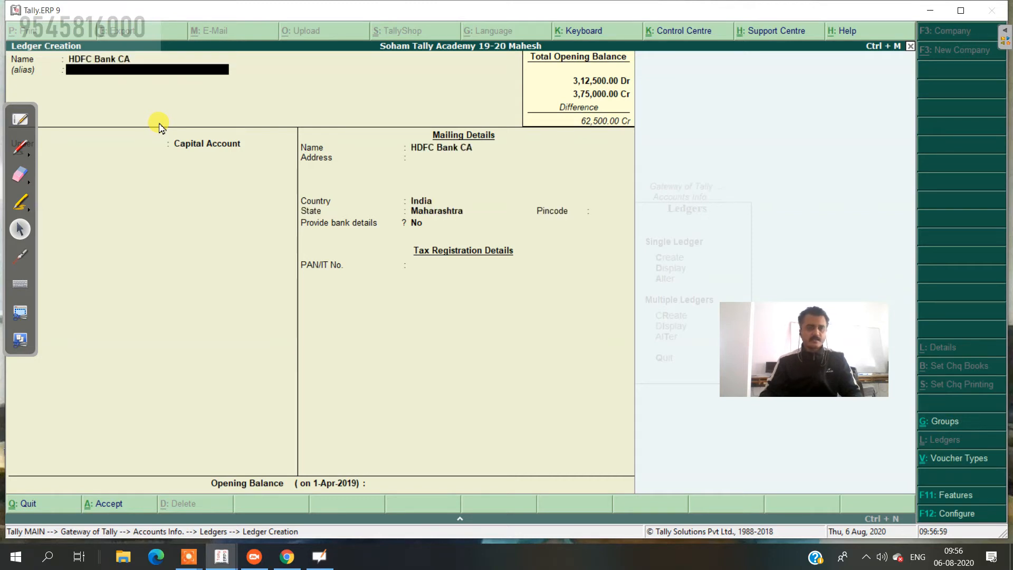
Place the HDFC Bank CA ledger under Bank Accounts and keep the default bank and mailing details up to the opening balance
key(Return)
text(Ba)
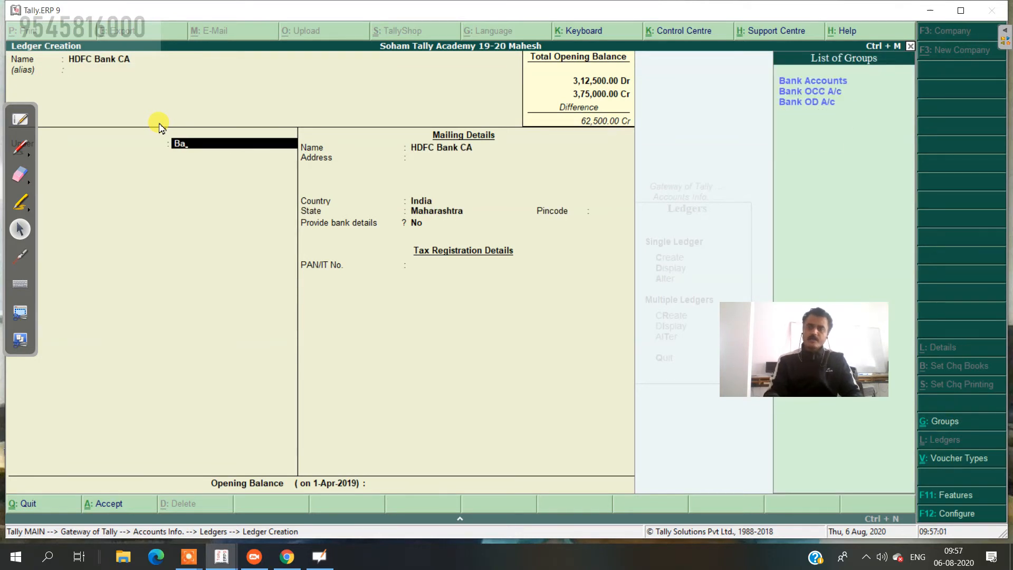
key(Return)
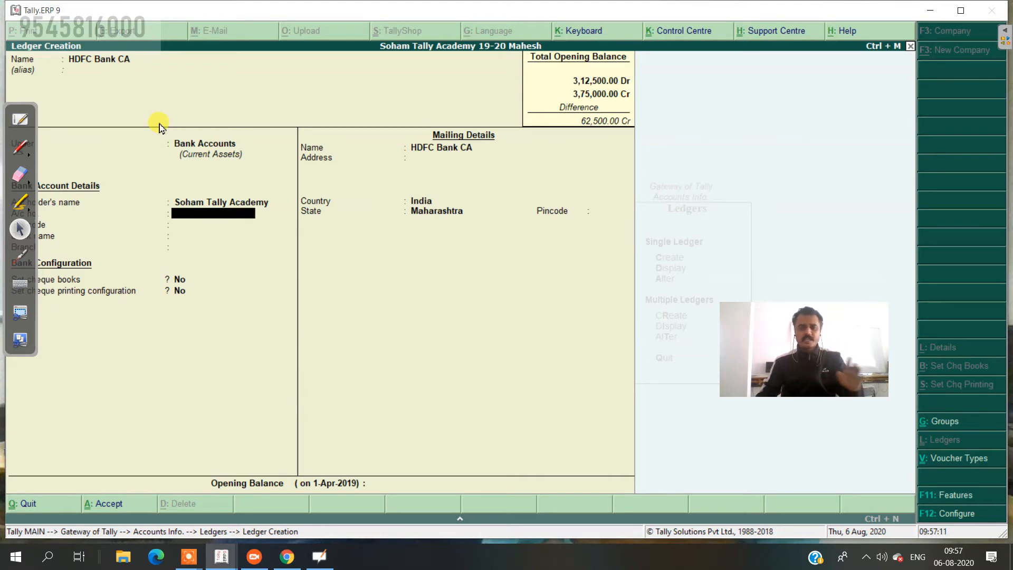
key(Return)
key(Return)
key(Return)
key(Return)
key(Return)
key(Return)
key(Return)
key(Return)
key(Return)
key(Return)
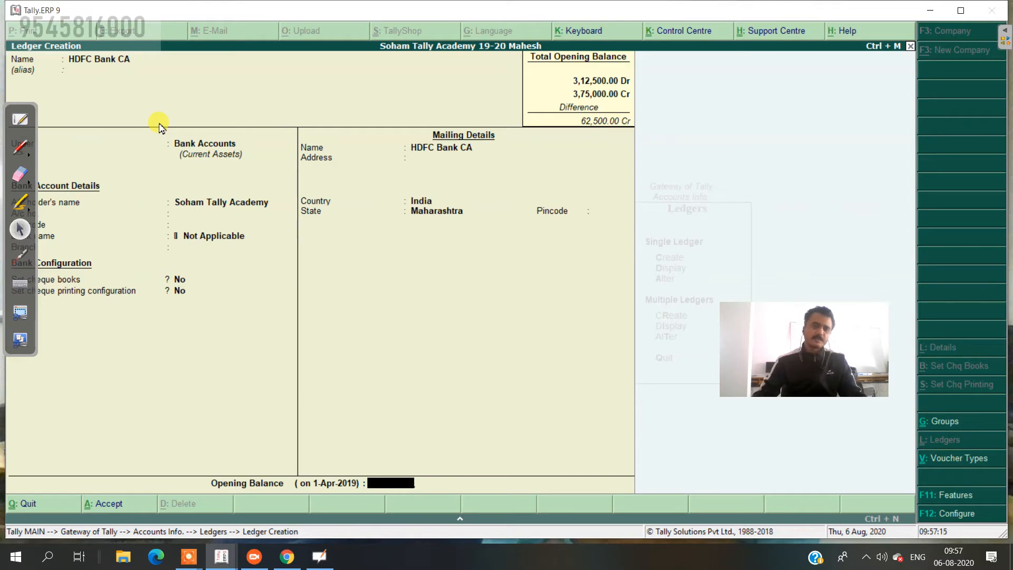
Check the bank amount in OpenBoard's trial balance, enter 1,00,000 Dr as the HDFC Bank CA opening balance and save the ledger
click(24, 130)
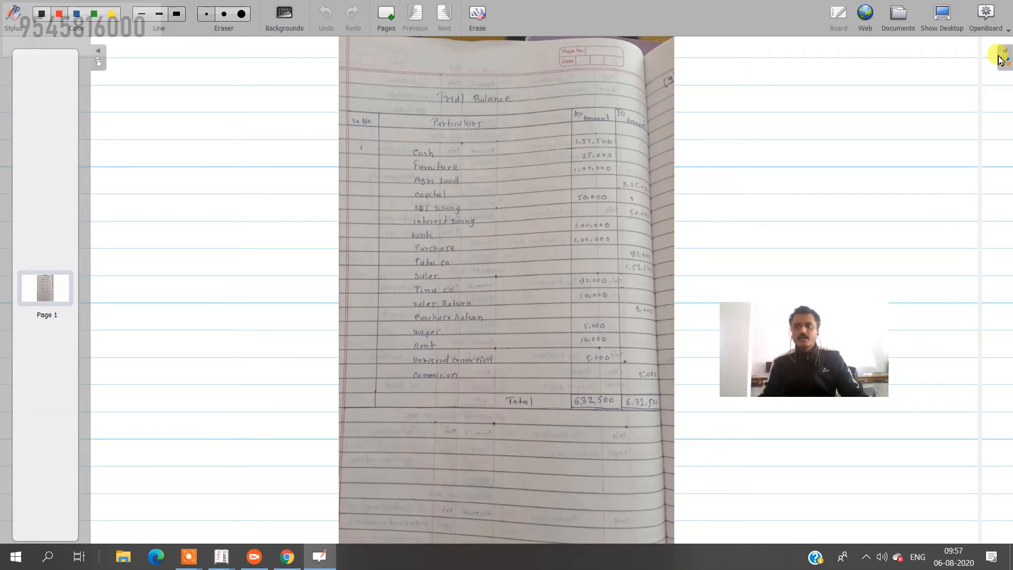
click(942, 15)
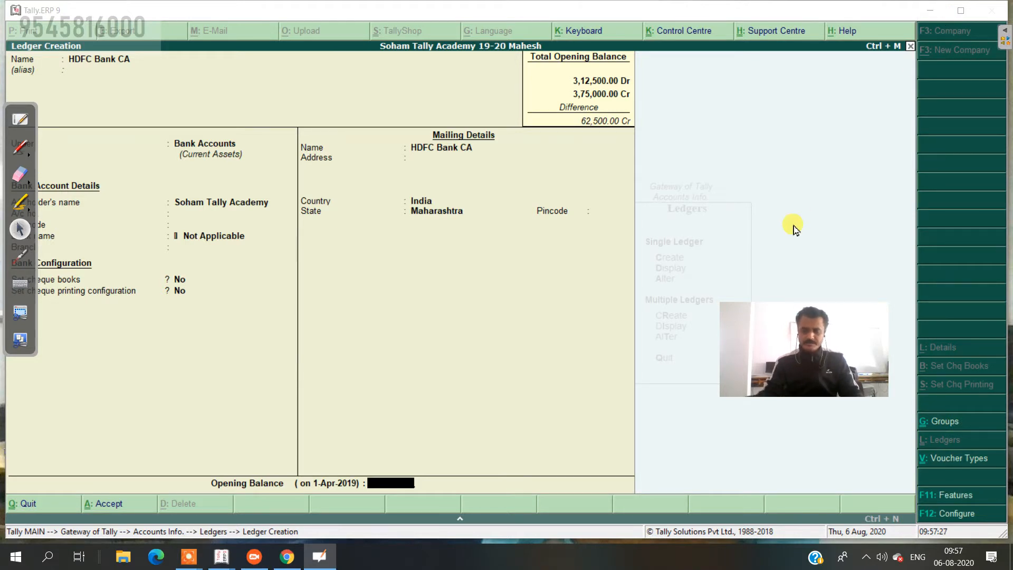
click(396, 489)
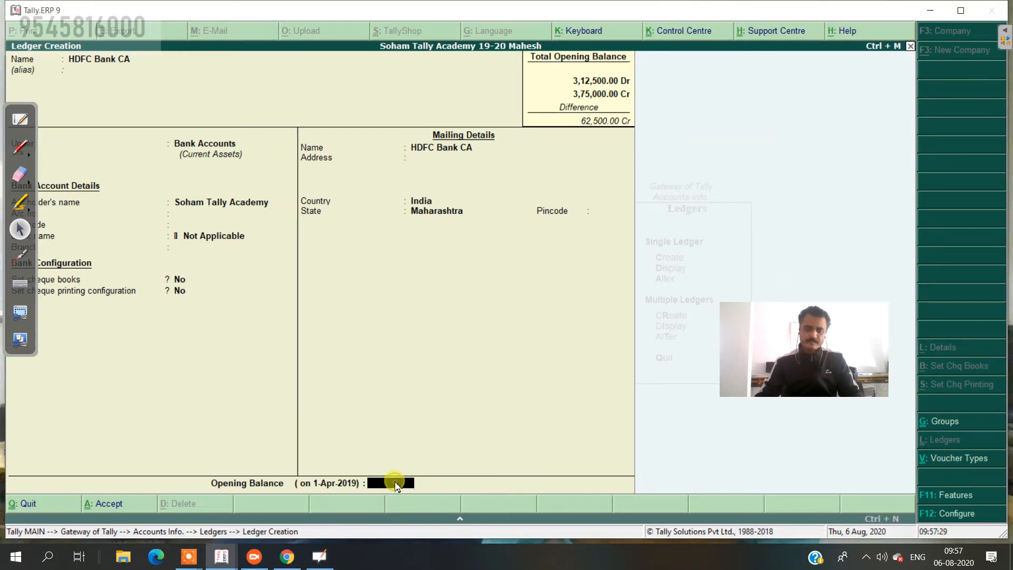
text(1,00,000)
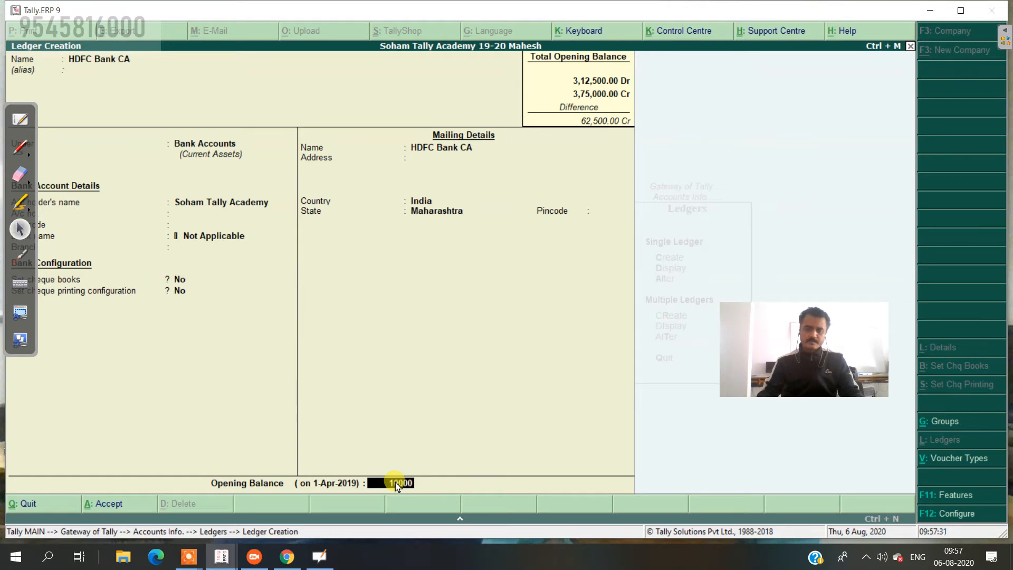
key(Return)
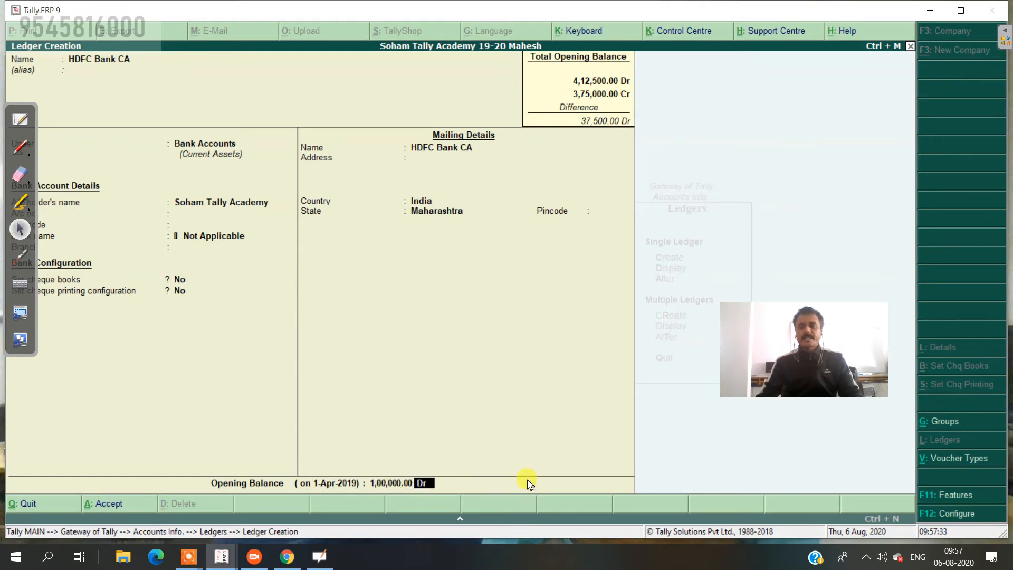
key(Return)
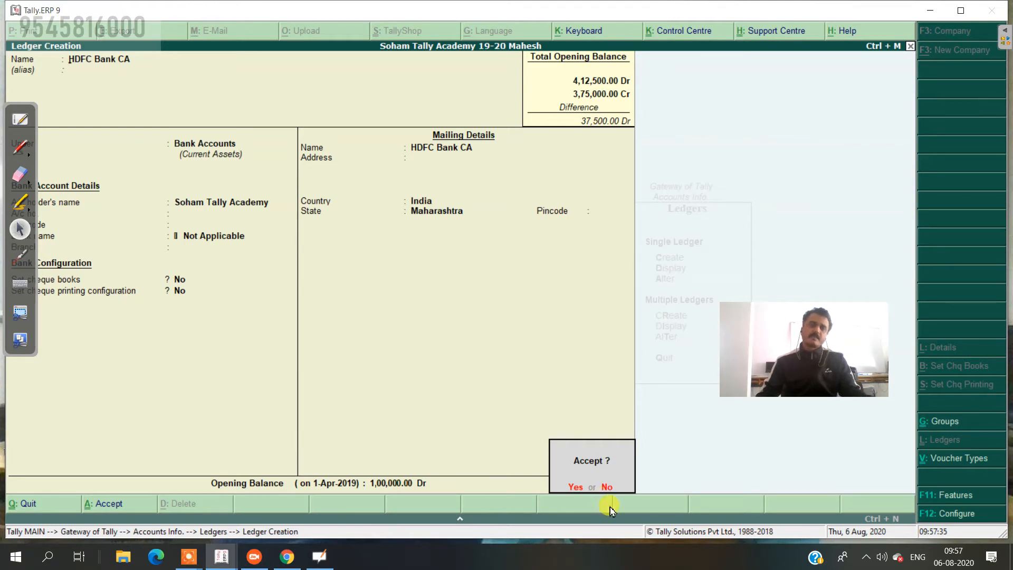
key(Return)
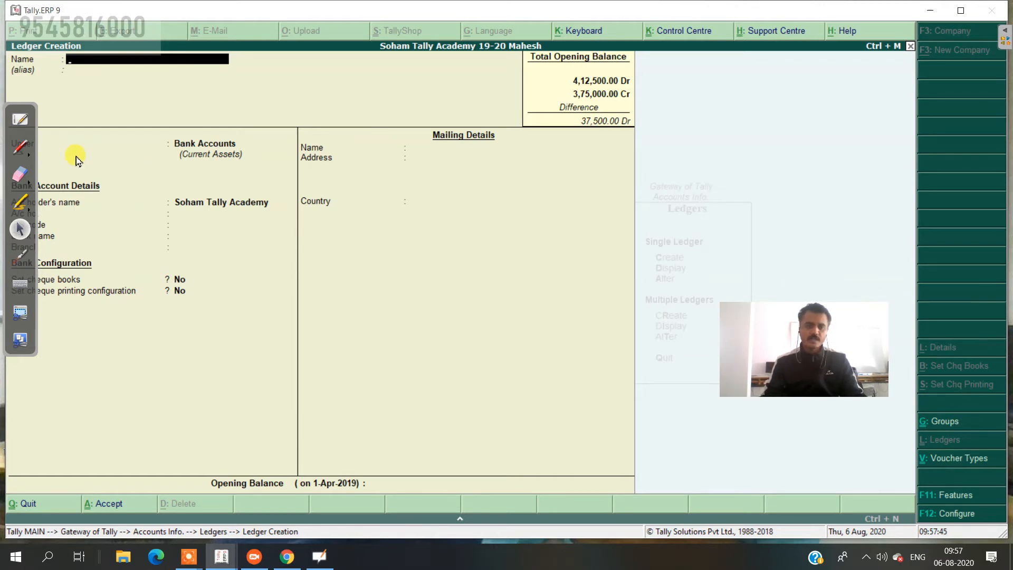
Check the next trial balance entry in OpenBoard and name the new Tally ledger Purchase
click(12, 126)
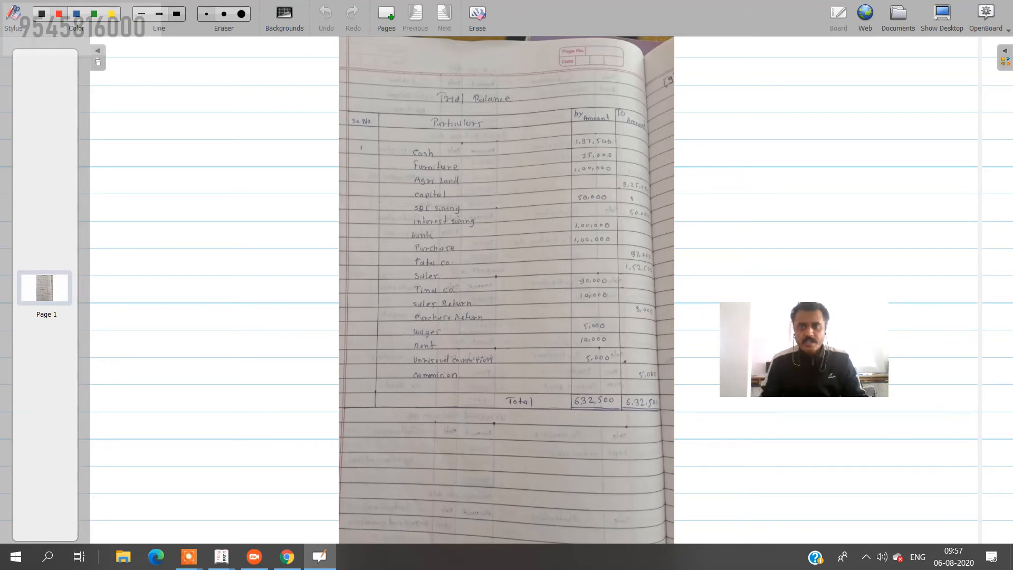
click(941, 15)
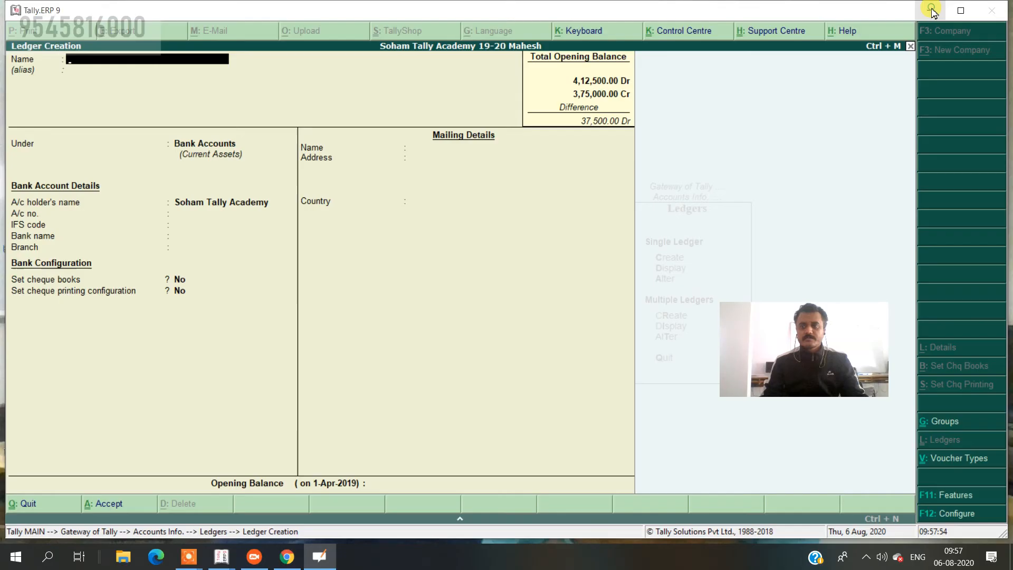
click(95, 60)
text(Pu)
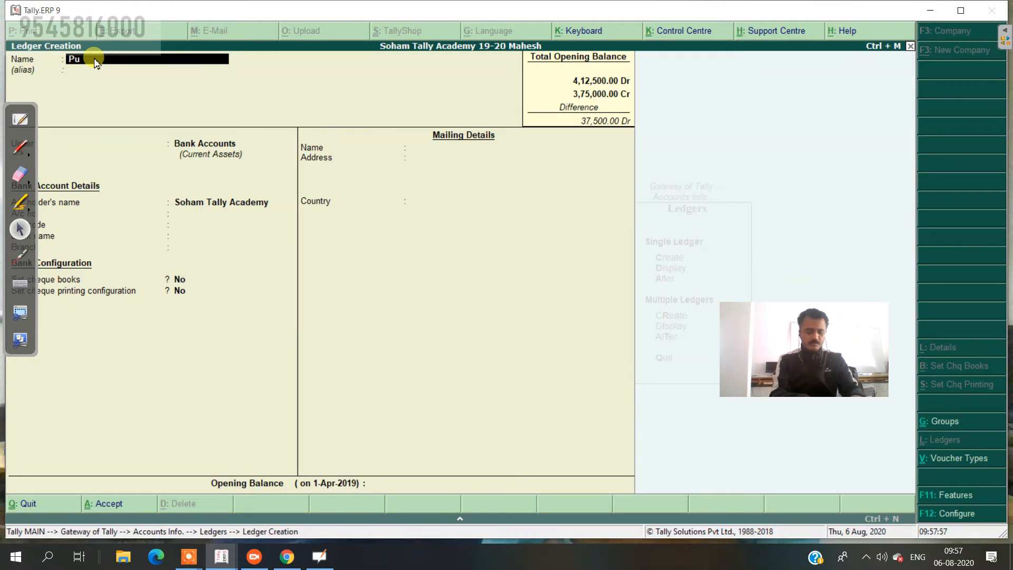
text(rchase)
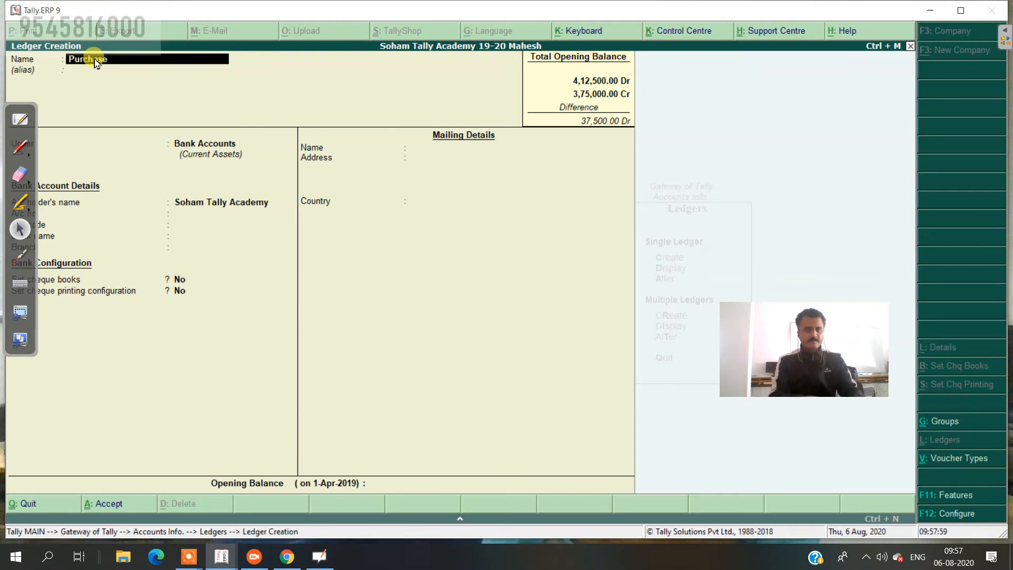
key(Return)
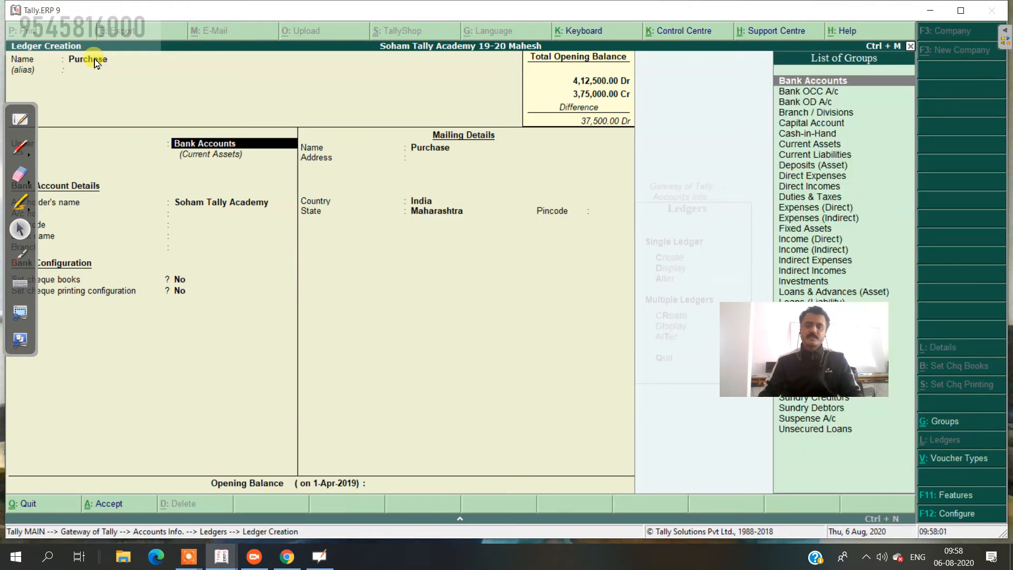
Place the Purchase ledger under Purchase Accounts and keep its type of ledger as Not Applicable
drag(774, 326, 599, 380)
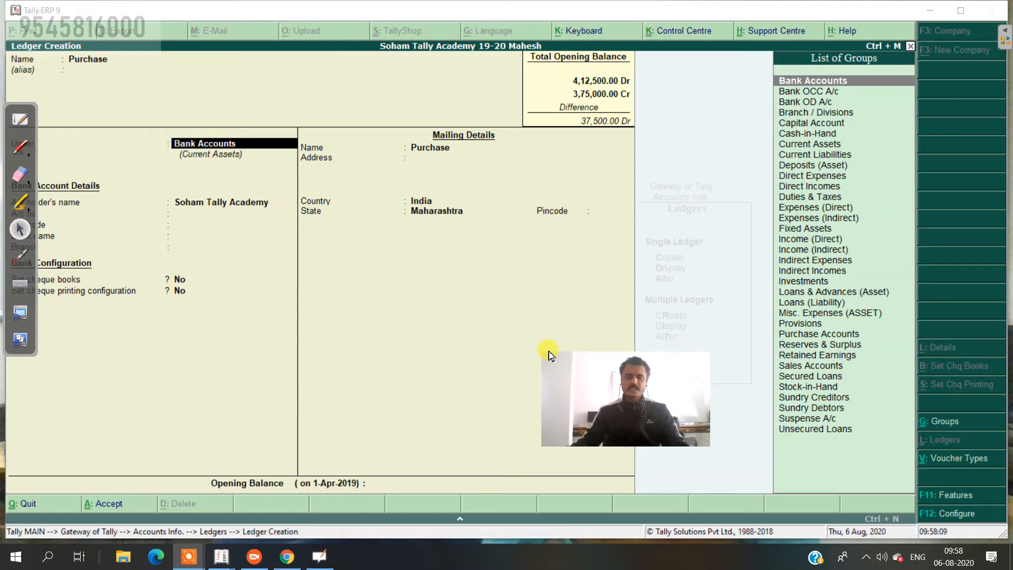
click(270, 147)
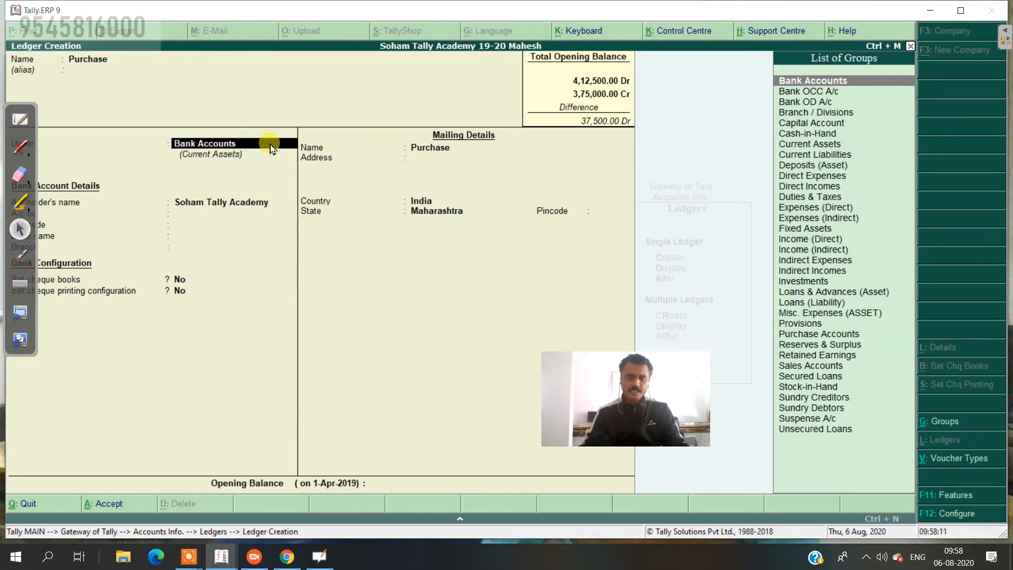
text(P)
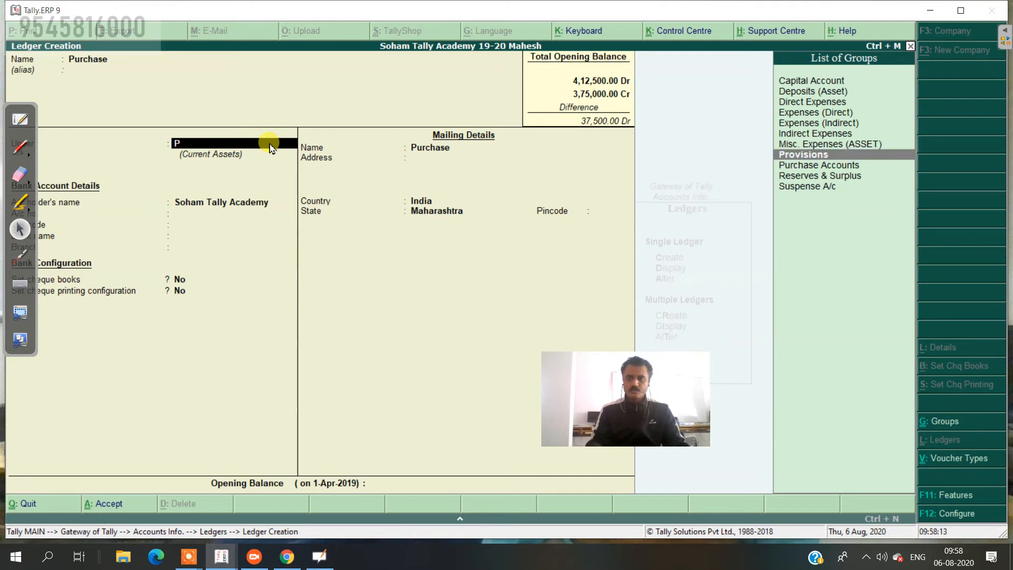
key(Down)
key(Return)
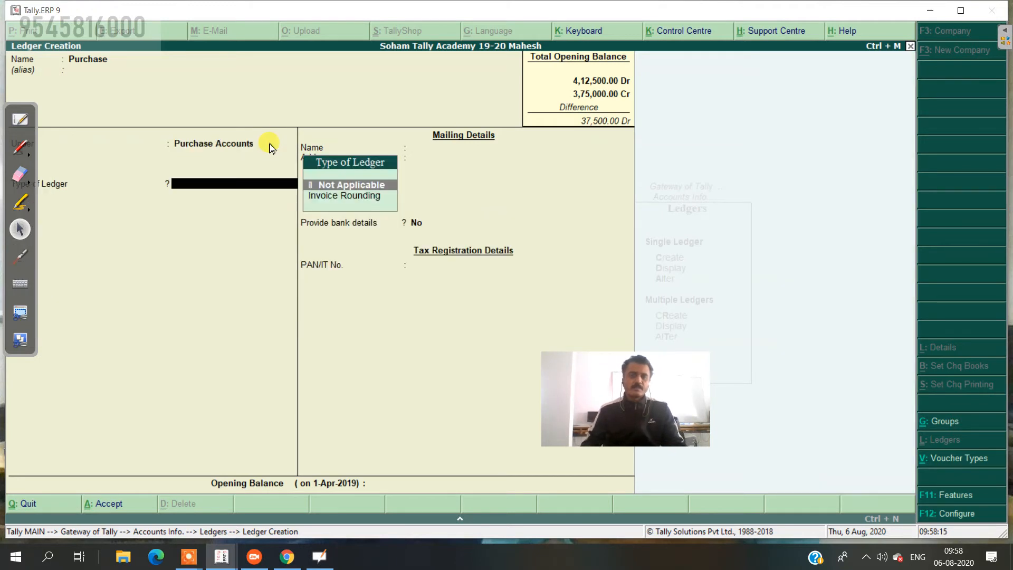
key(Return)
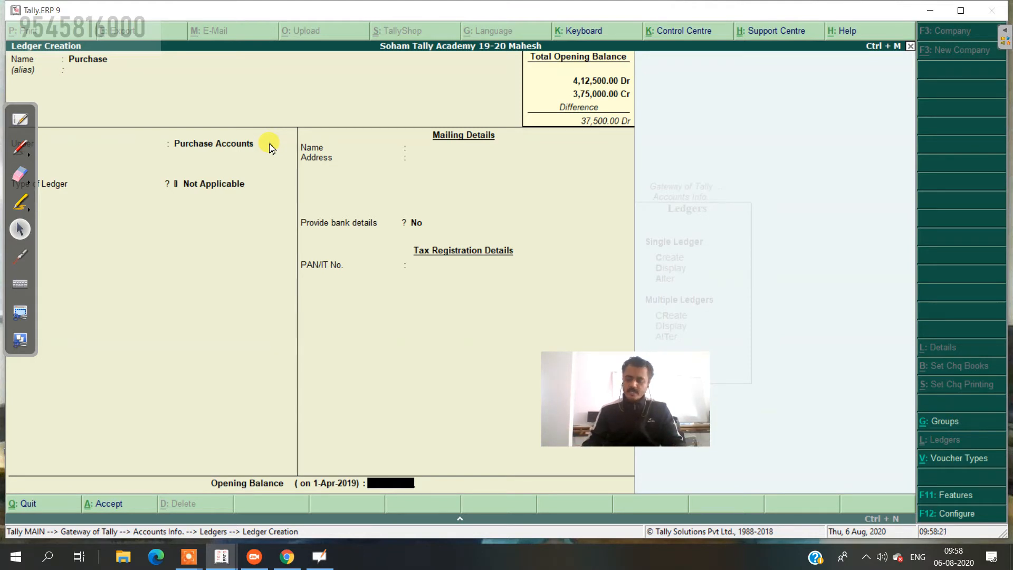
Enter 1,00,000 Dr as the Purchase opening balance and save the ledger
text(1,00,000)
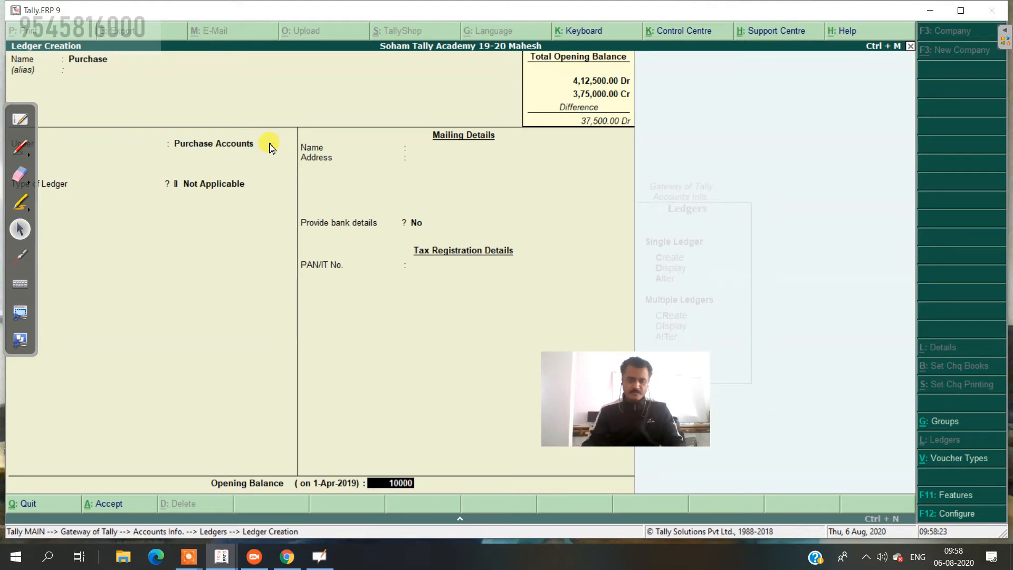
key(Return)
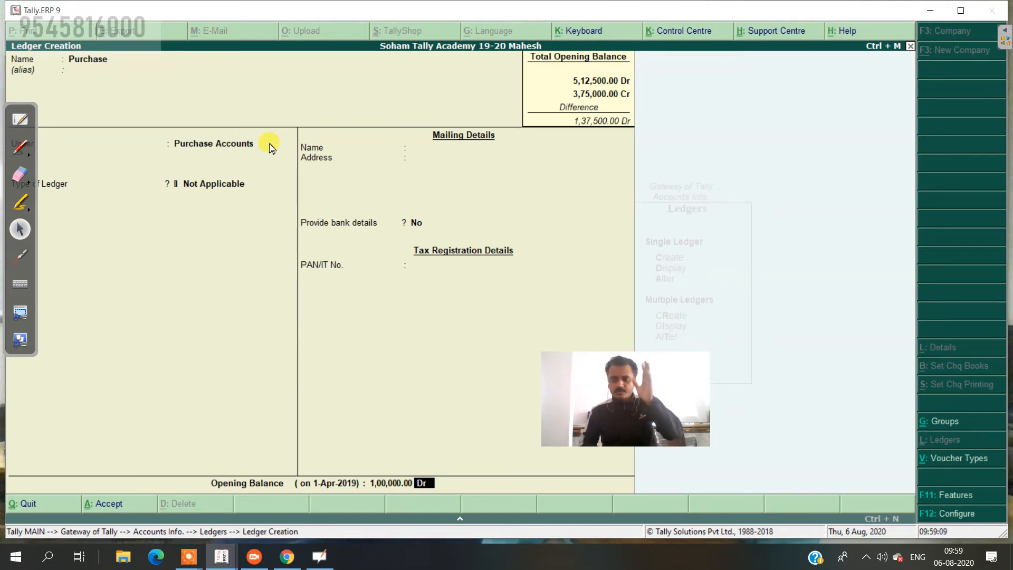
key(Return)
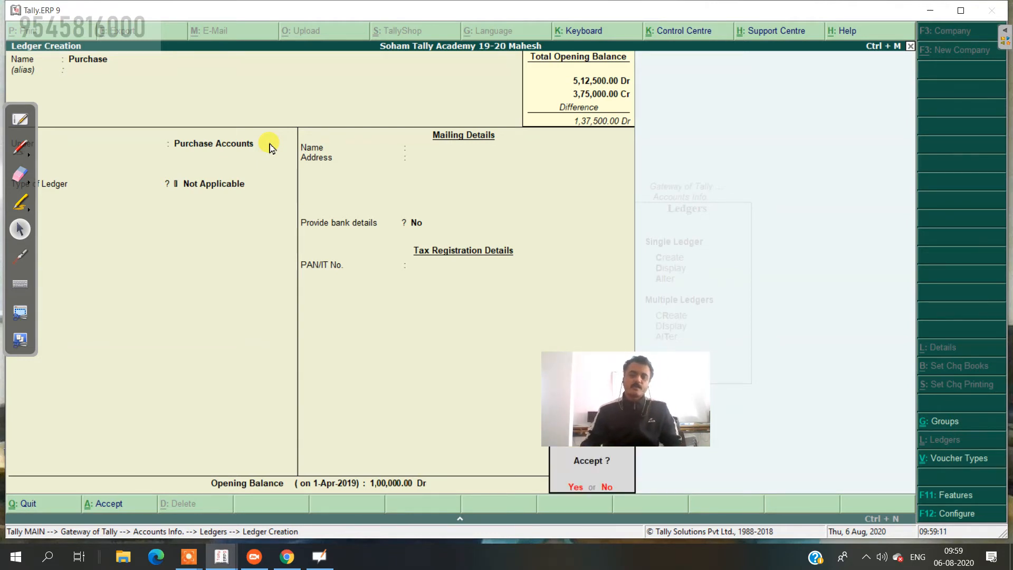
key(Return)
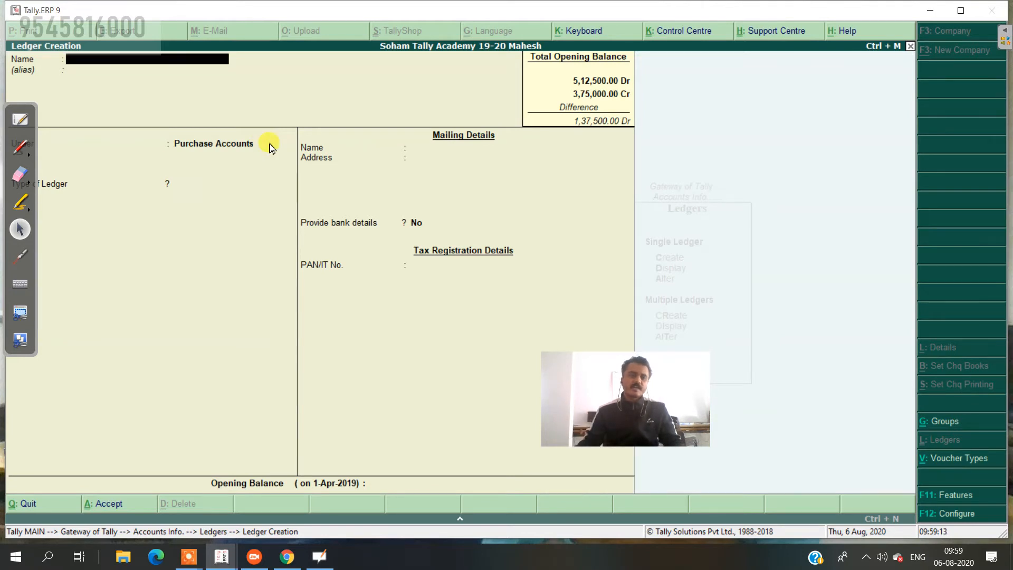
Look up the entry after Purchase in OpenBoard's trial balance and name the new Tally ledger Tata Co
click(26, 123)
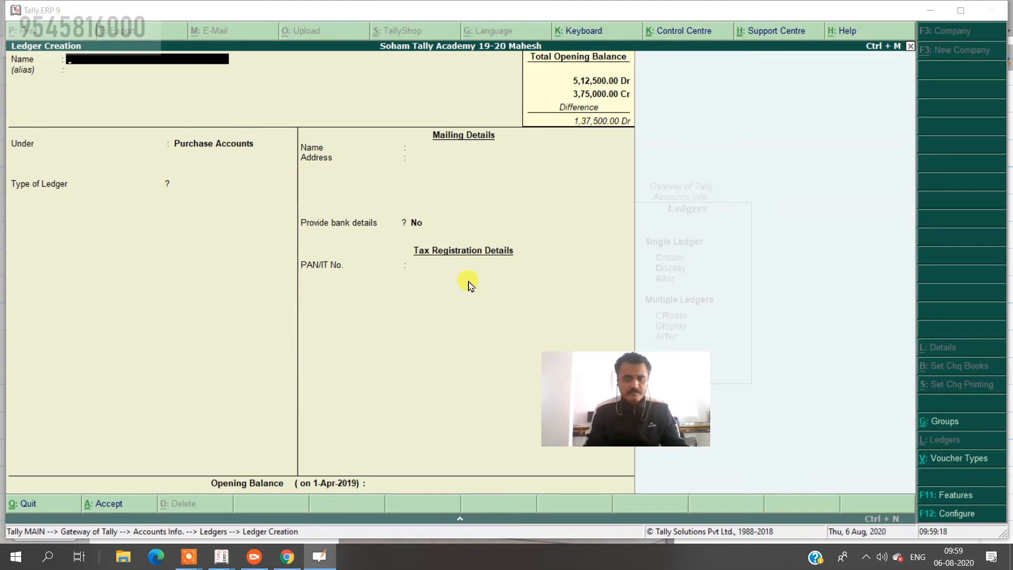
click(319, 559)
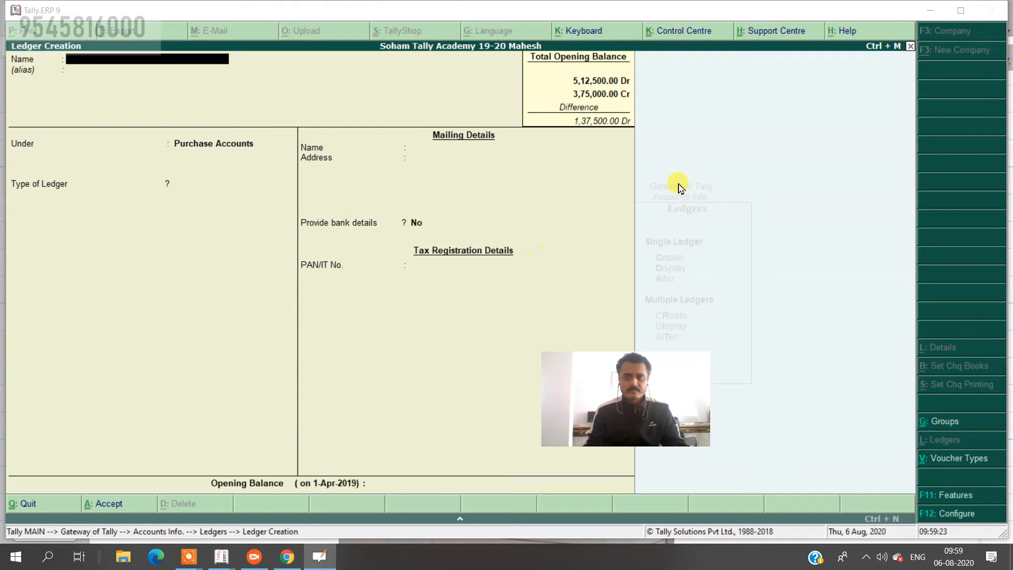
click(321, 557)
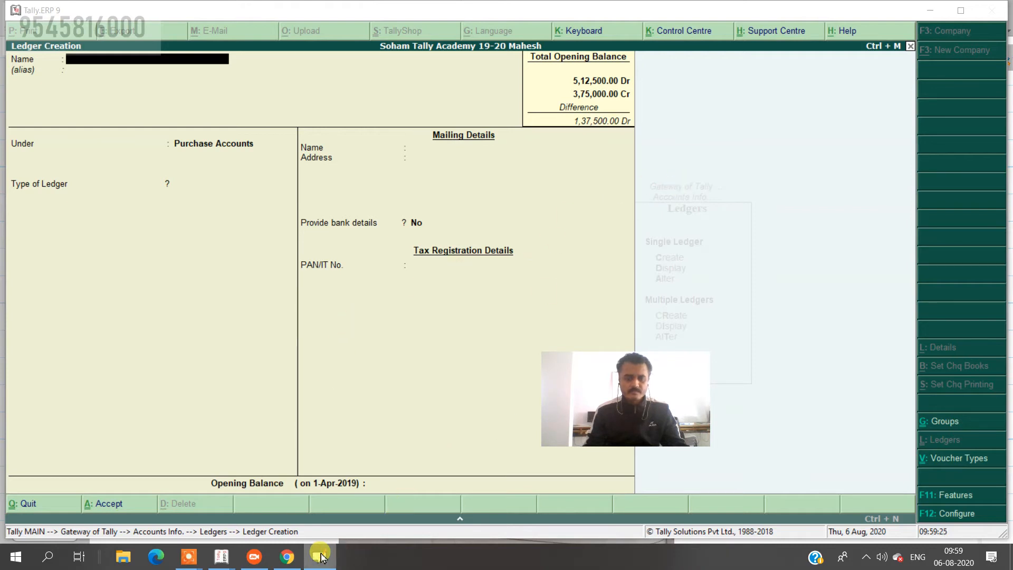
click(320, 557)
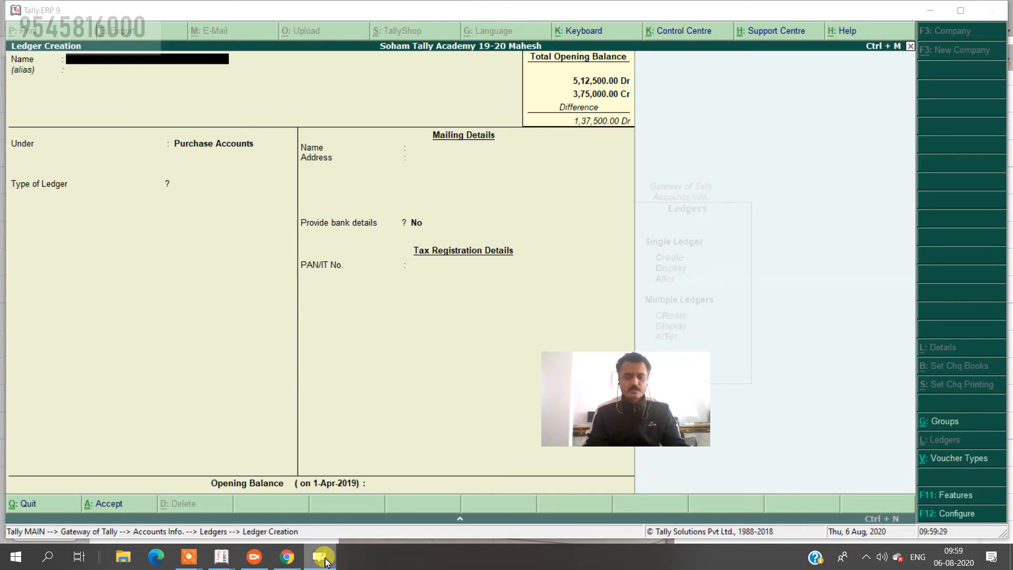
mouse_move(323, 556)
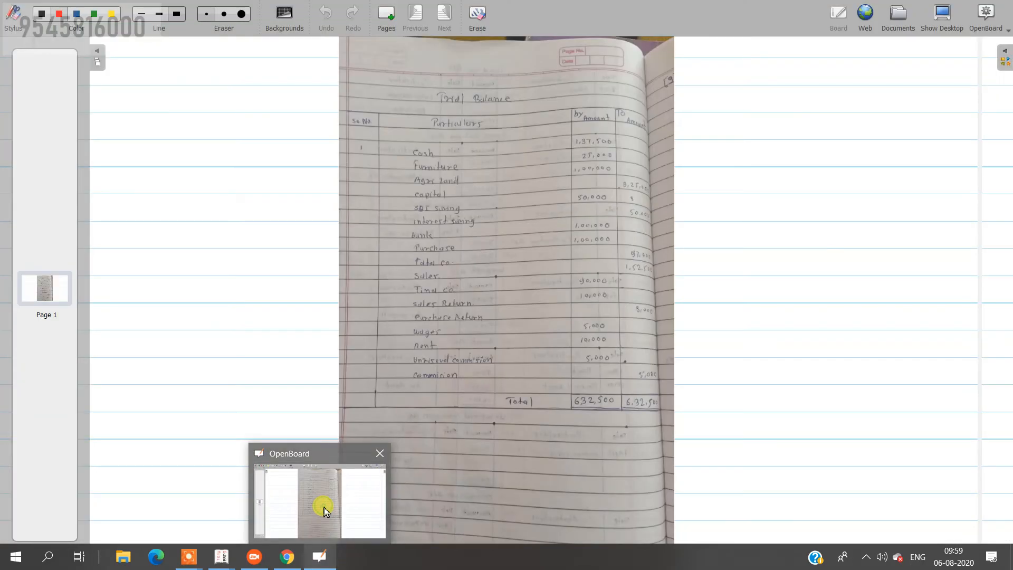
click(324, 508)
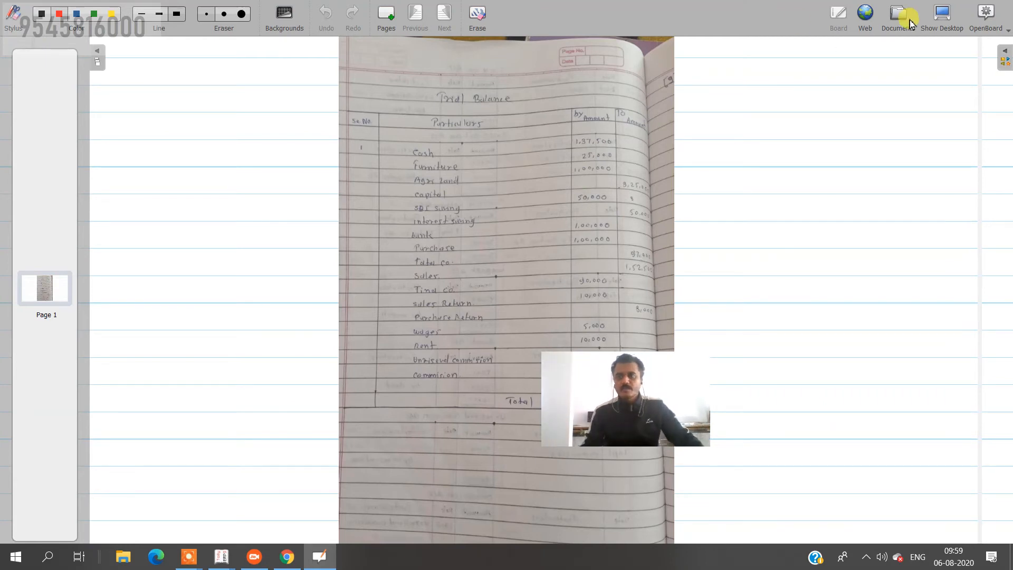
click(942, 13)
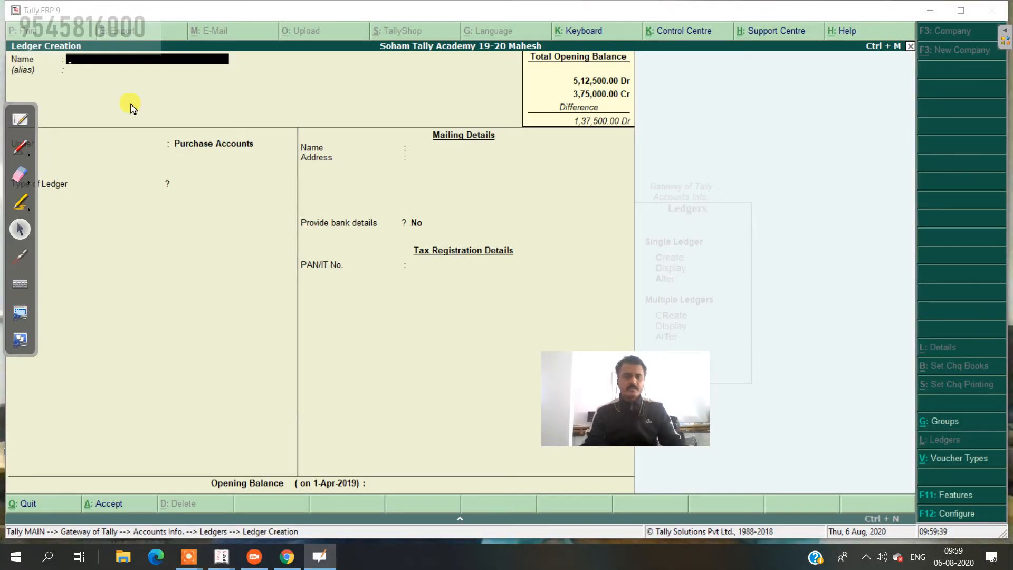
click(95, 59)
text(Ta)
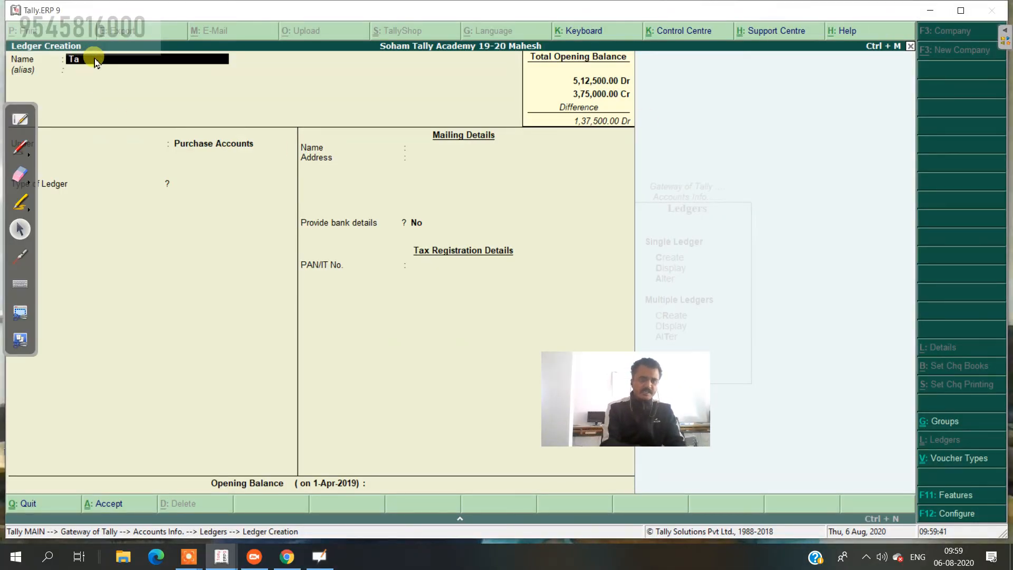
text(ta Co)
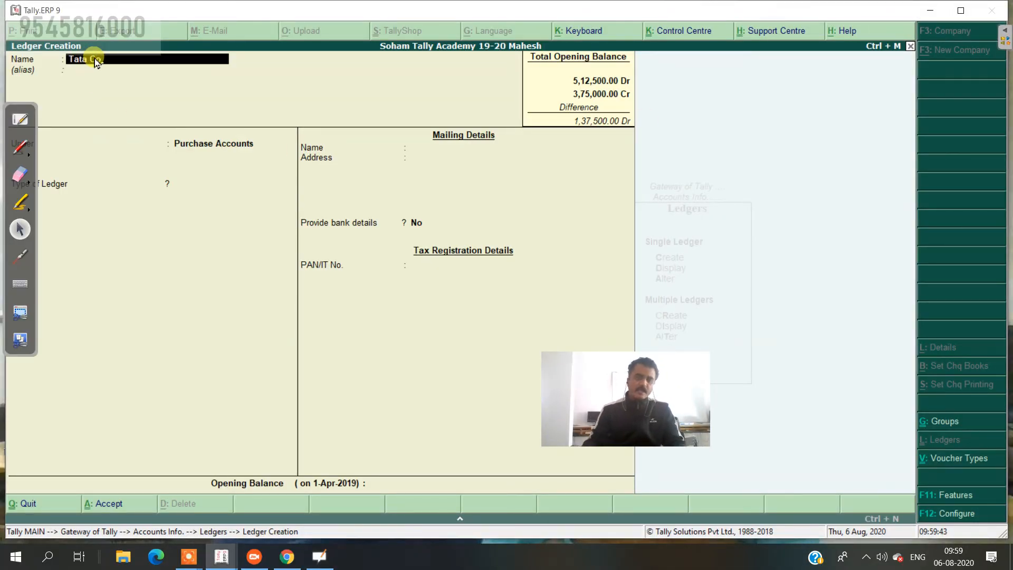
key(Return)
key(Return)
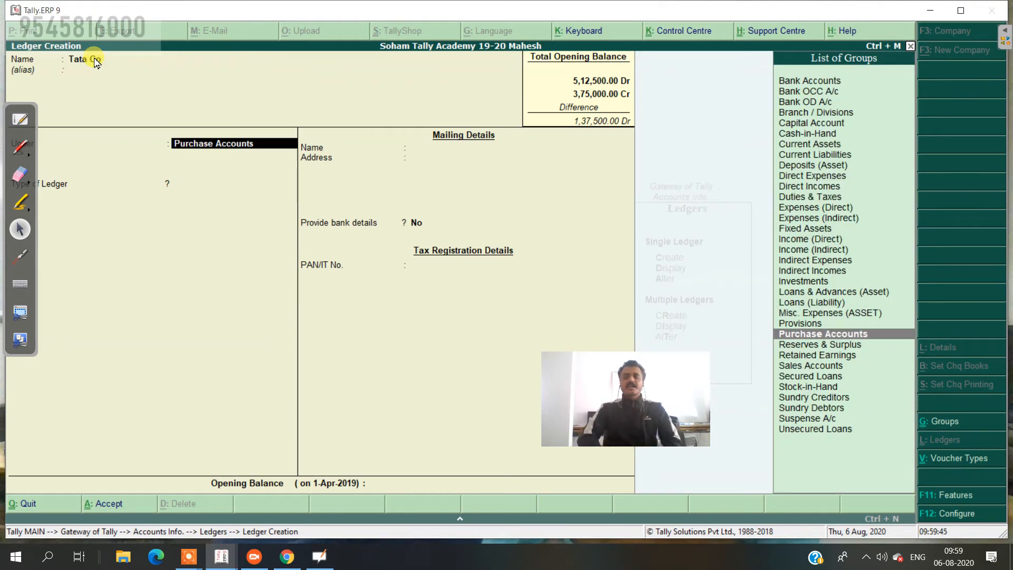
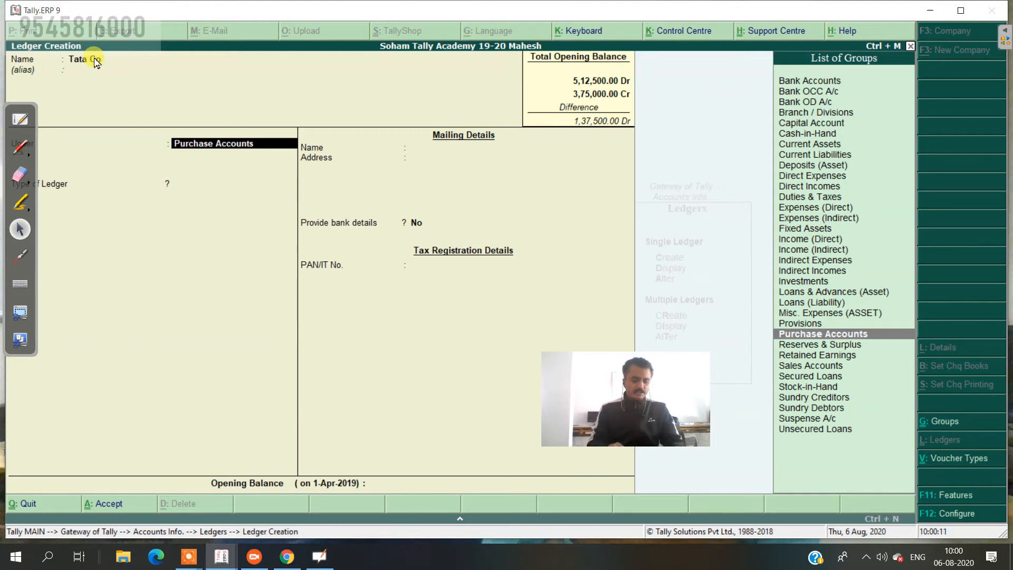
Place the Tata Co ledger under Sundry Creditors and keep the default bill-by-bill, mailing and tax details up to the opening balance
text(Su)
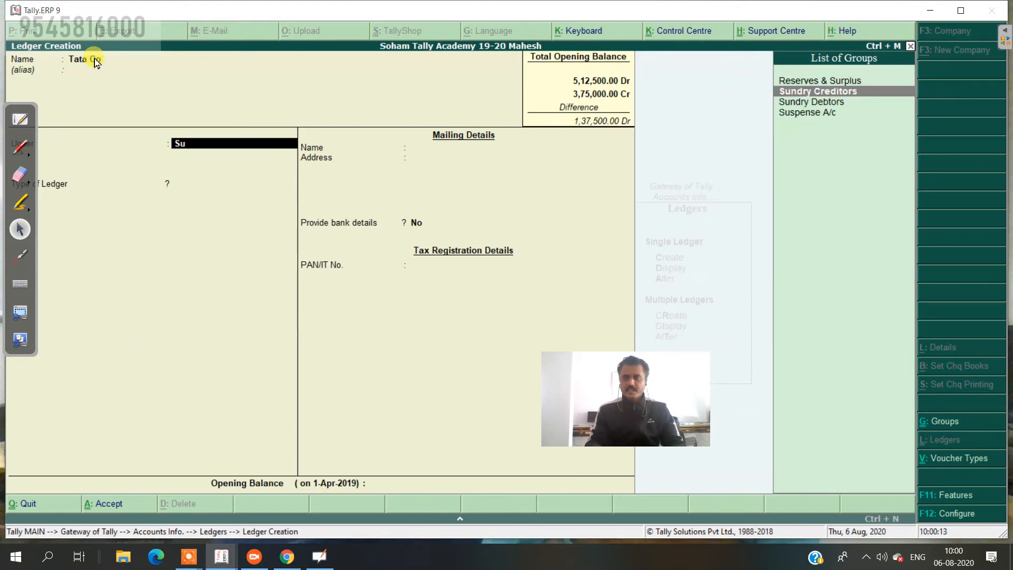
key(Return)
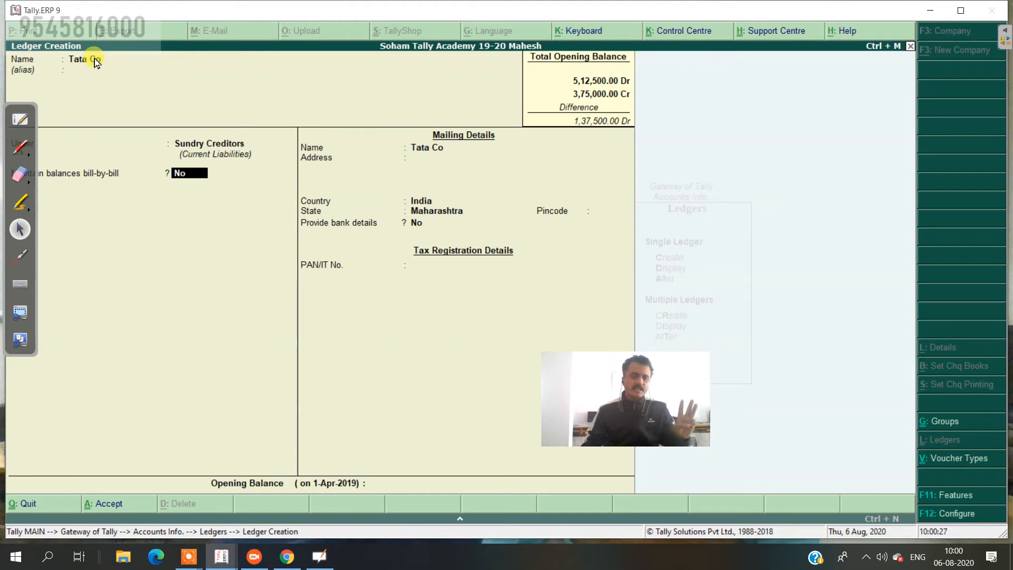
key(Return)
key(Return)
key(Return)
key(Return)
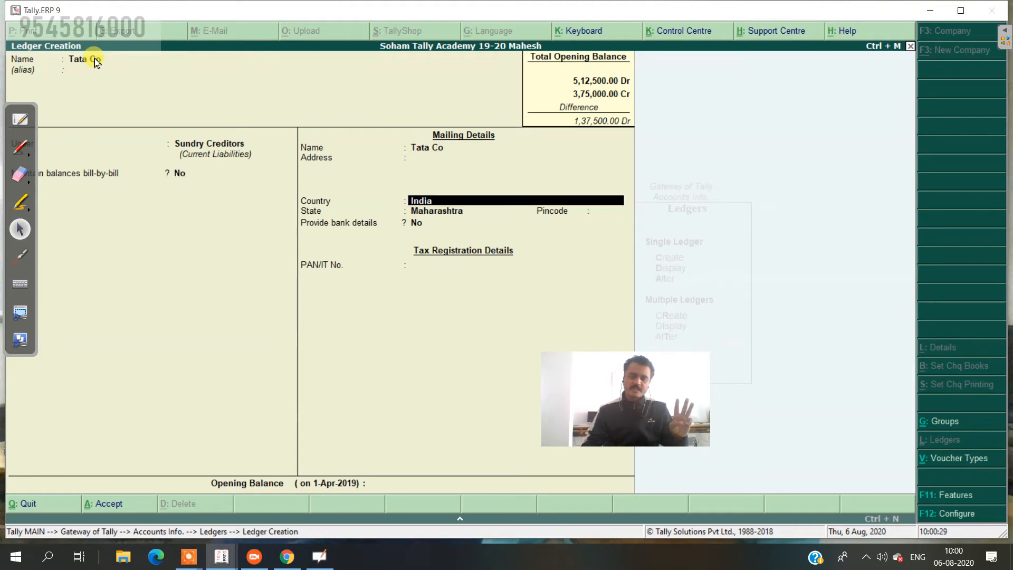
key(Return)
key(Return)
key(Return)
key(Return)
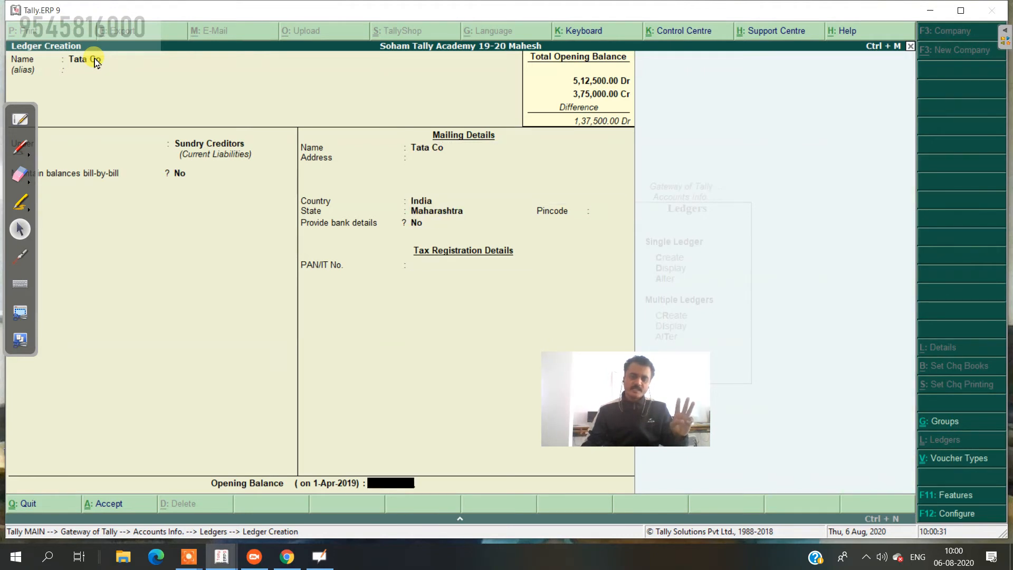
Enter 97000 Cr as the Tata Co opening balance and save the ledger
text(97000)
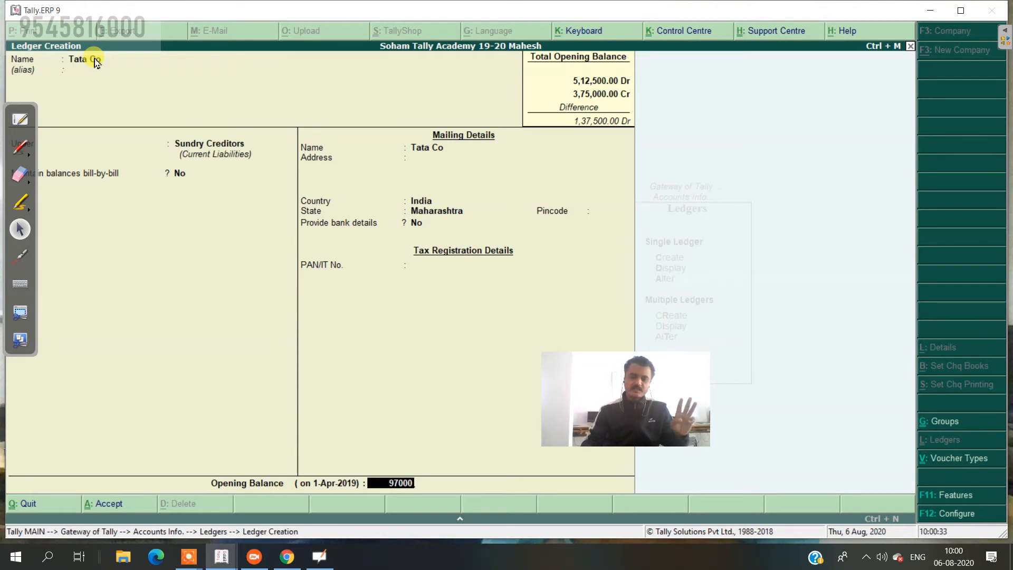
key(Return)
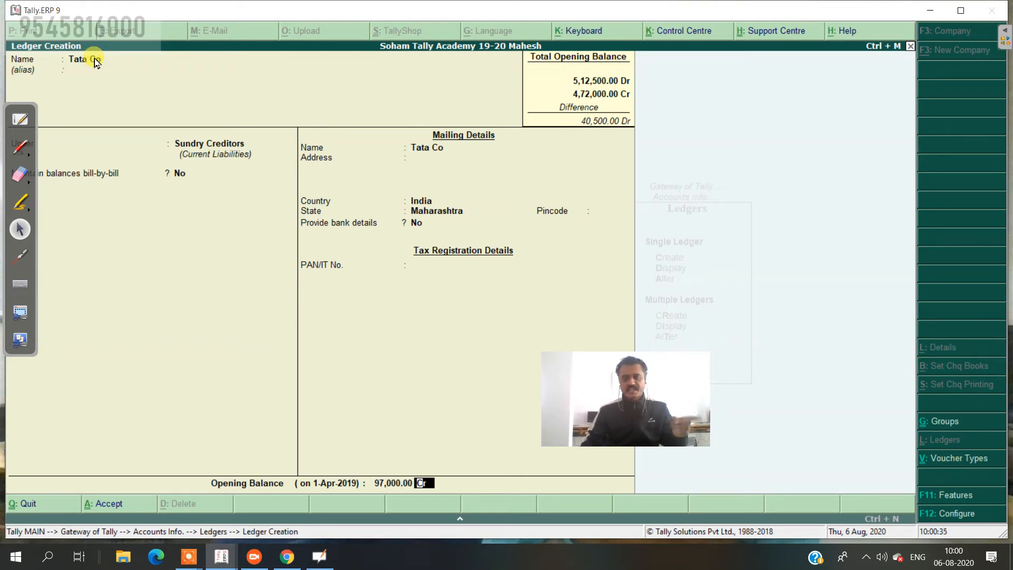
key(Return)
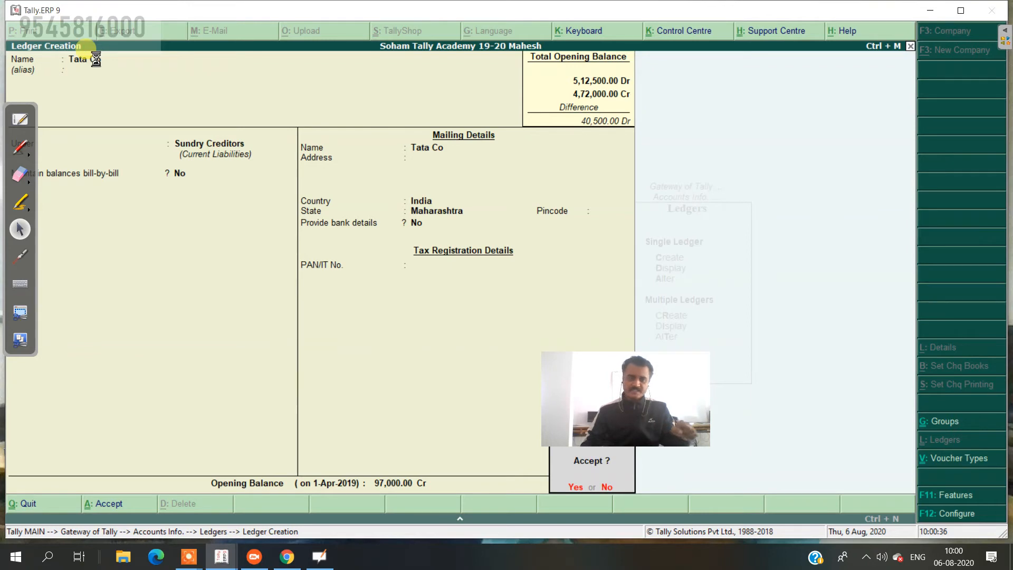
key(Return)
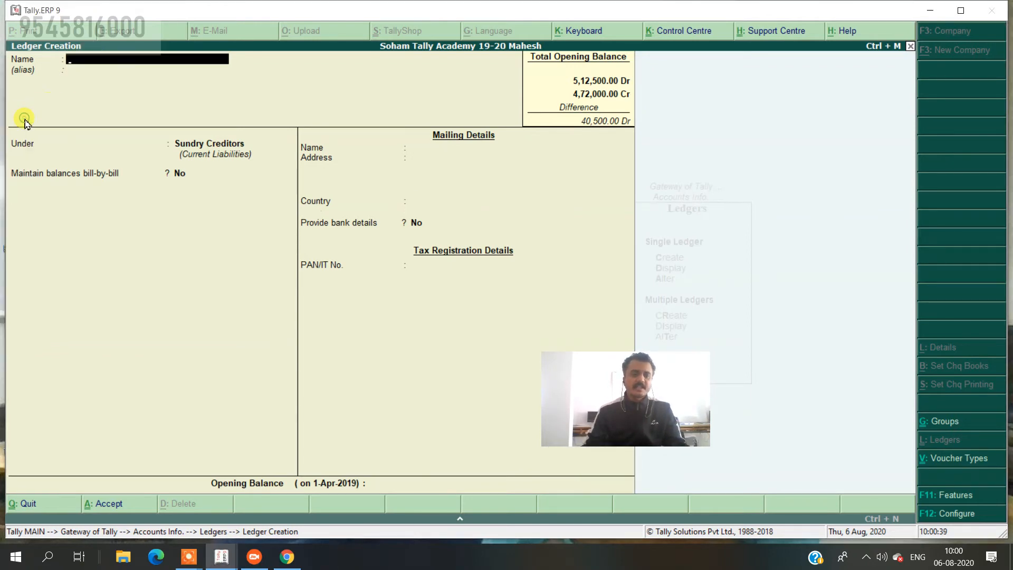
Look up the entry after Tata Co in OpenBoard's trial balance, mark it, and name the new Tally ledger Sales
click(21, 120)
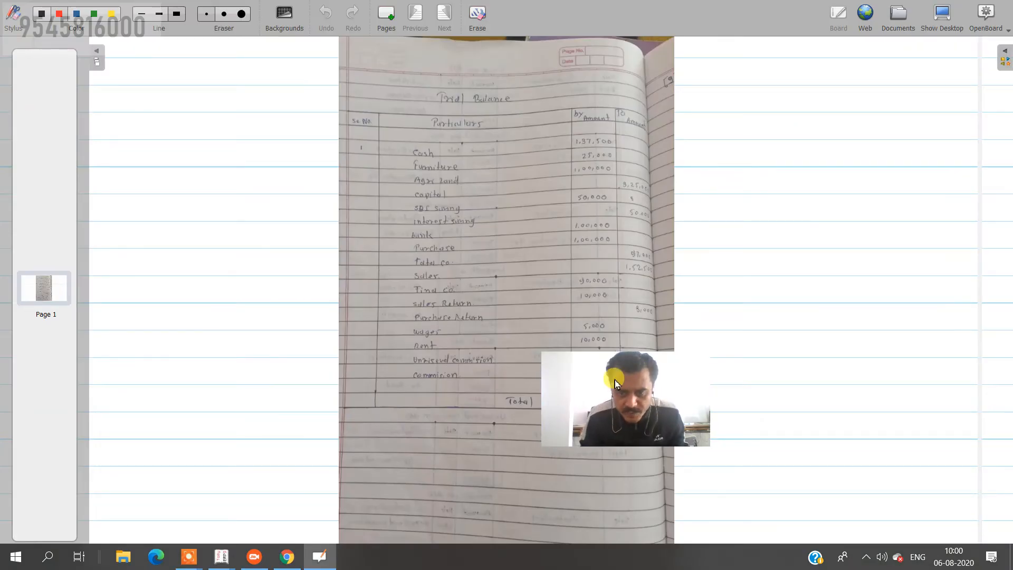
drag(610, 378, 827, 437)
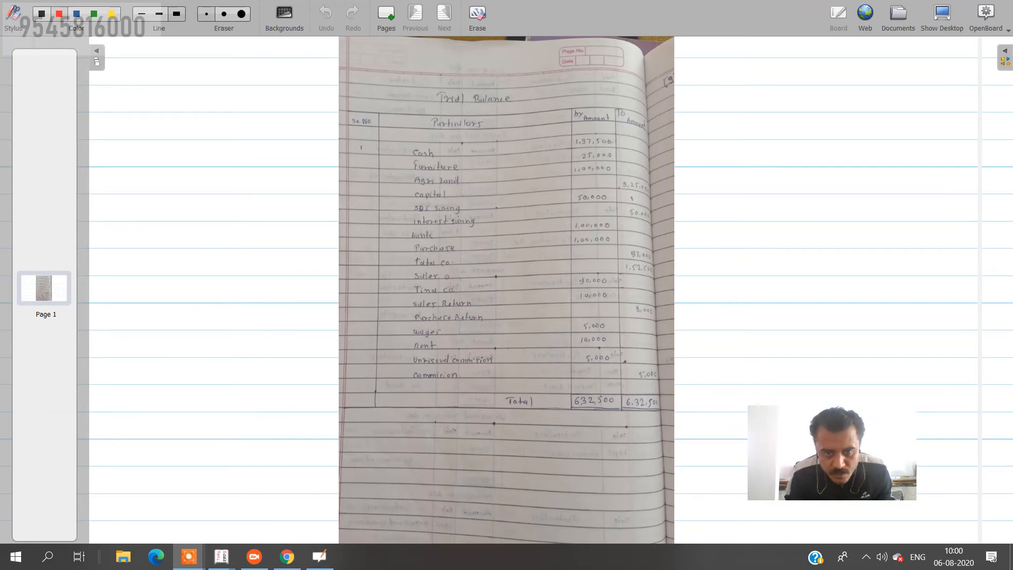
click(450, 274)
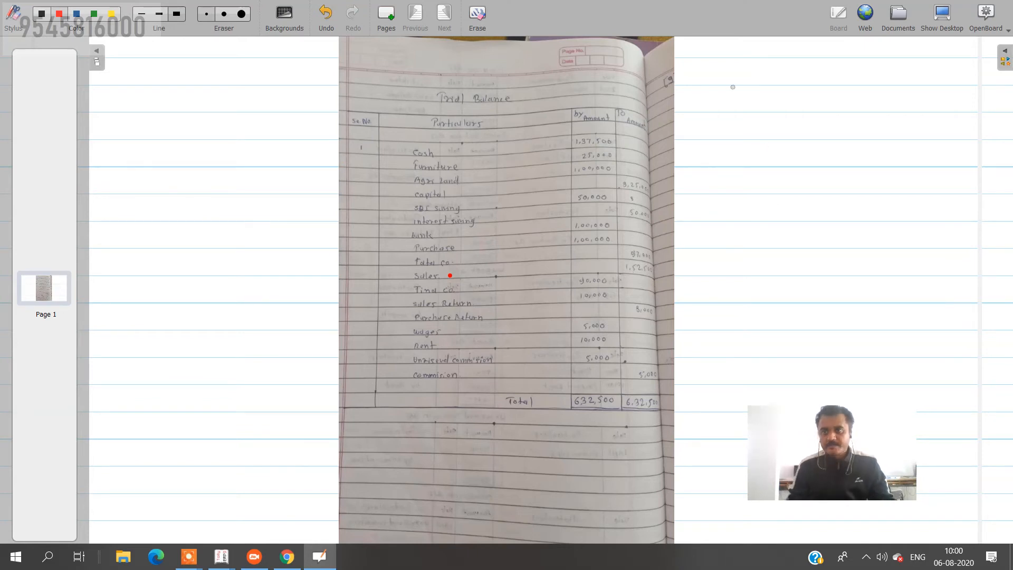
click(941, 13)
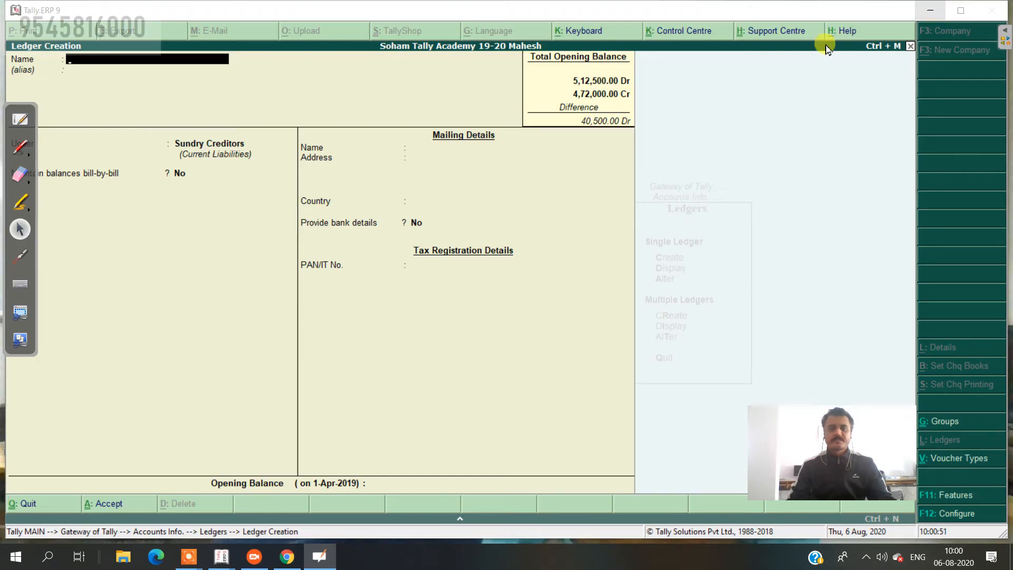
click(193, 83)
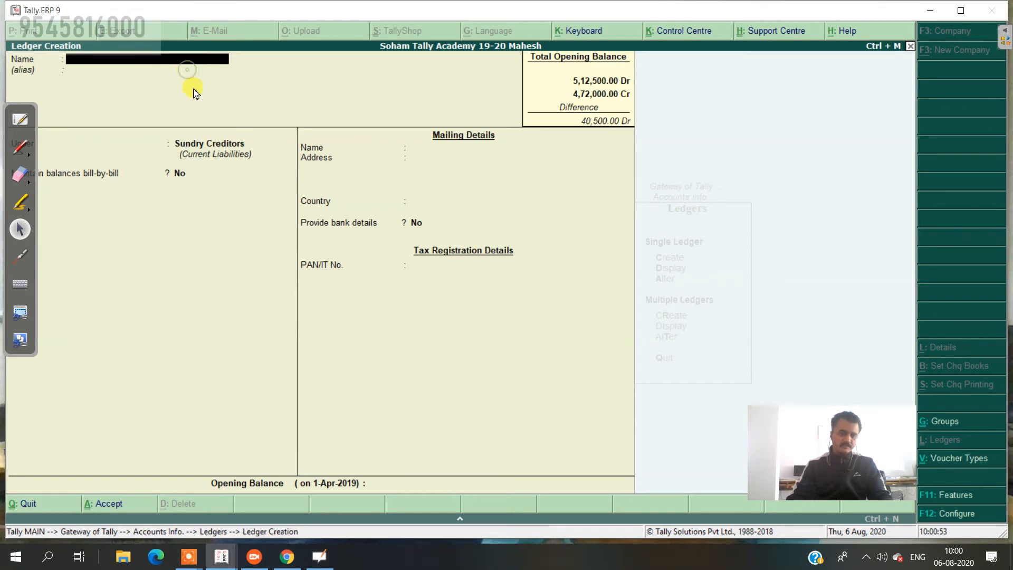
text(Sales)
key(Return)
key(Return)
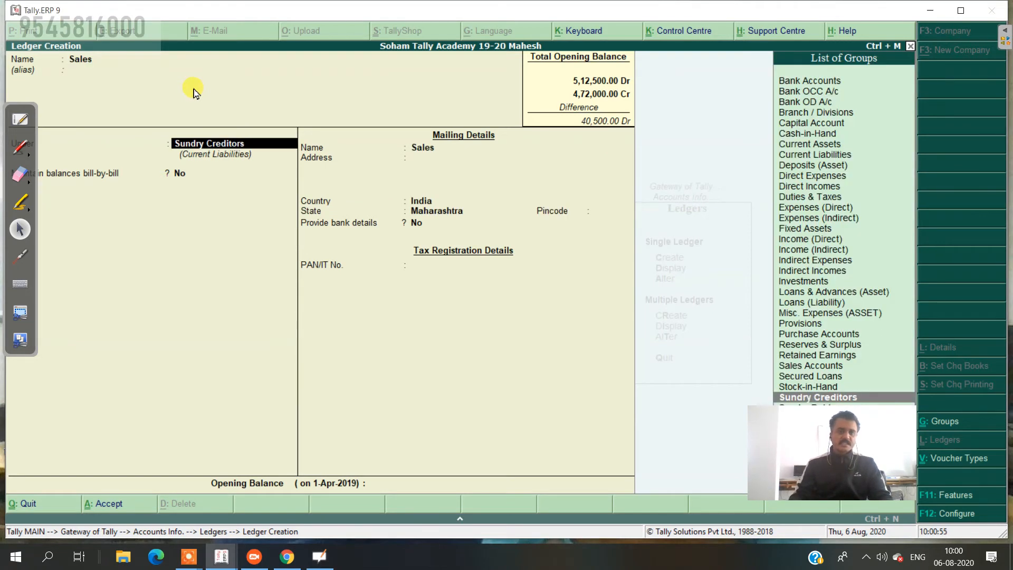
Place the Sales ledger under Sales Accounts and keep the default ledger type, bank and tax details
text(sal)
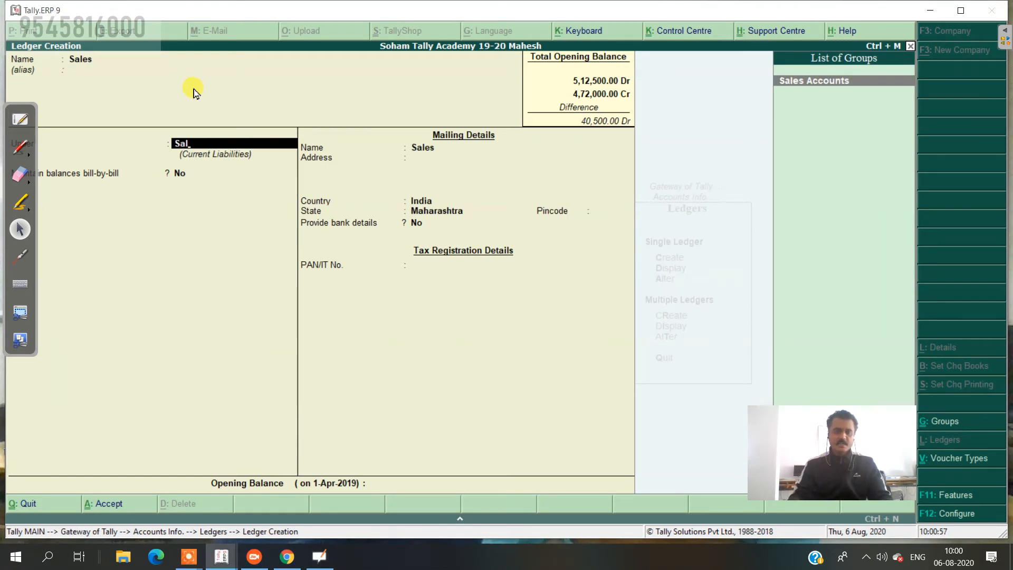
key(Return)
key(Return)
key(Return)
key(Return)
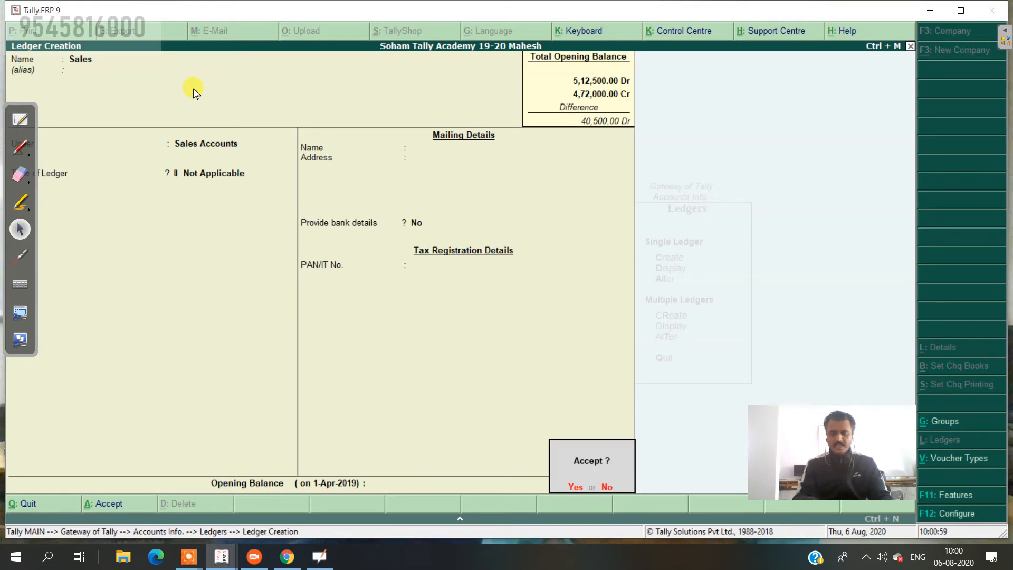
Decline saving, enter 152700 as the Sales opening balance, and check the Sales amount in OpenBoard's trial balance
text(n15)
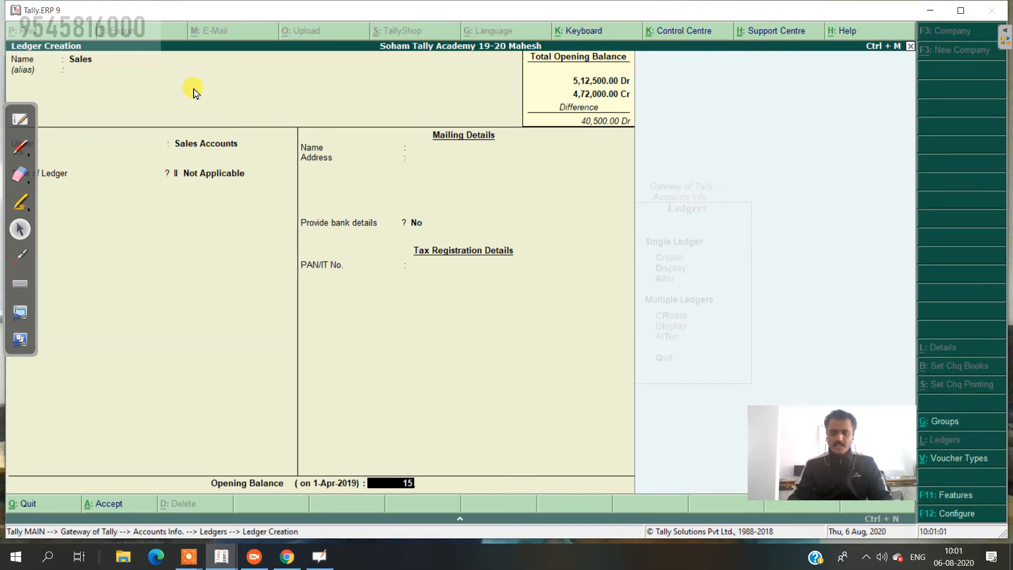
text(2700)
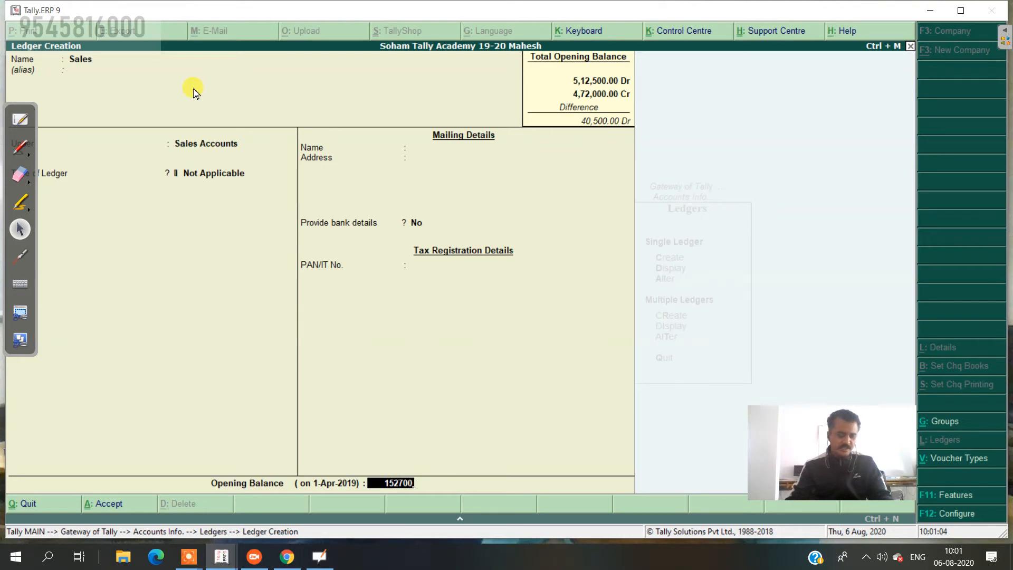
click(20, 120)
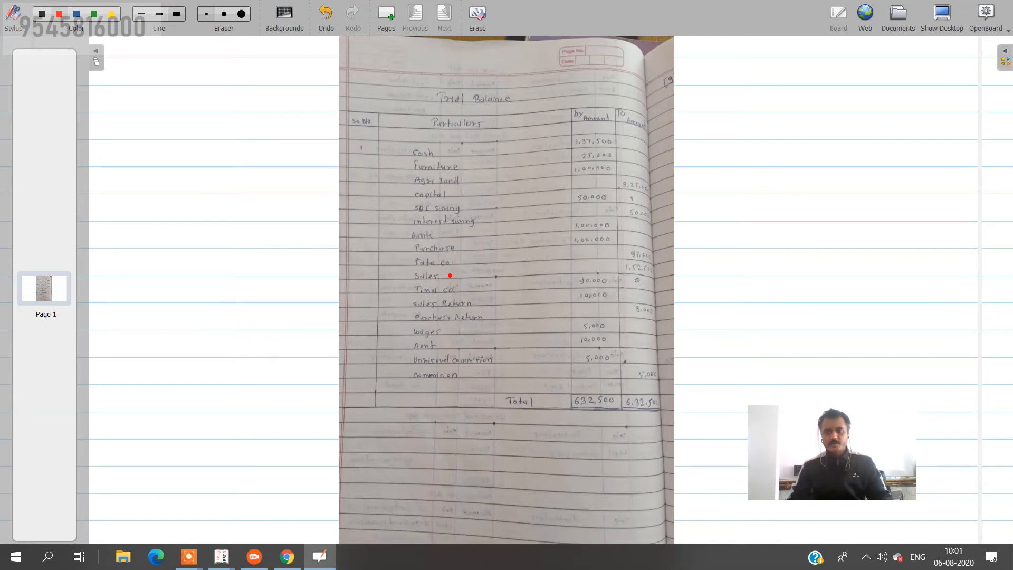
click(941, 14)
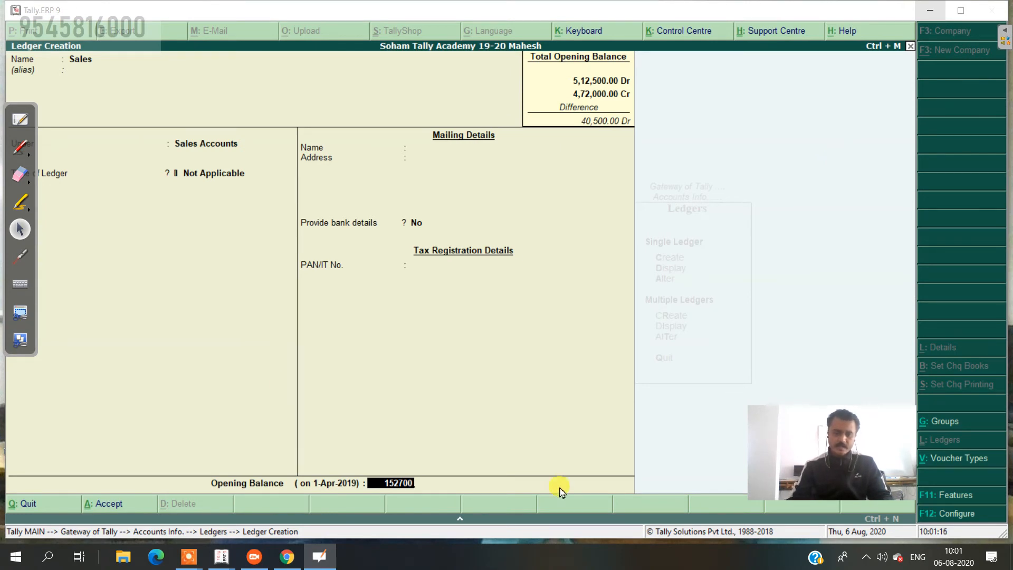
click(395, 485)
key(BackSpace)
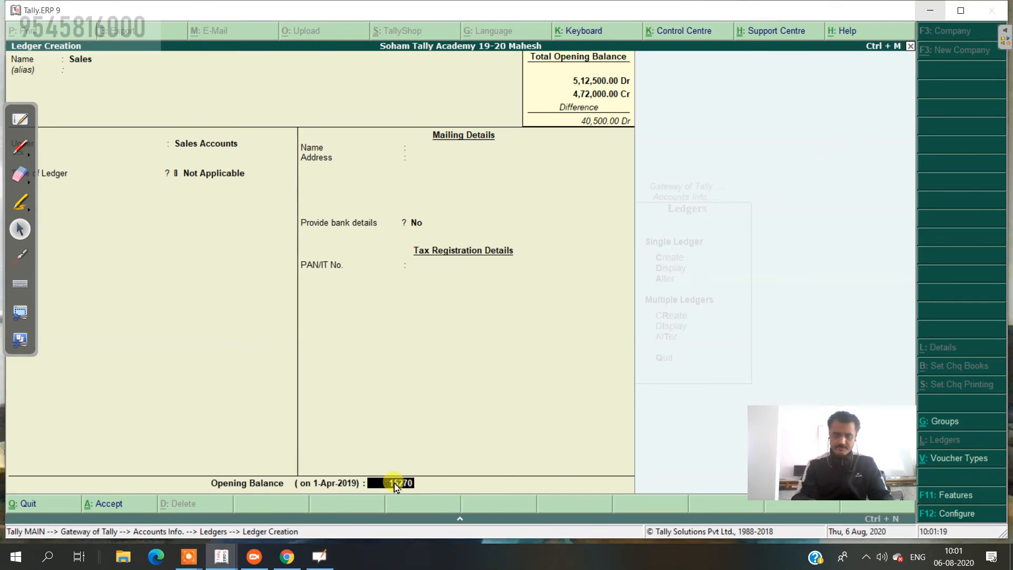
key(BackSpace)
key(BackSpace)
key(BackSpace)
text(0)
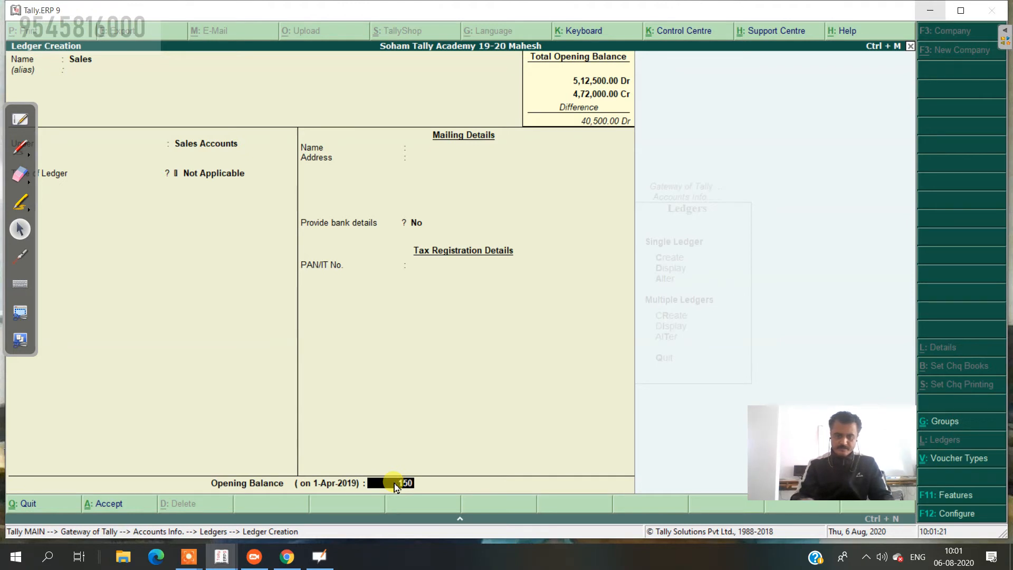
text(000)
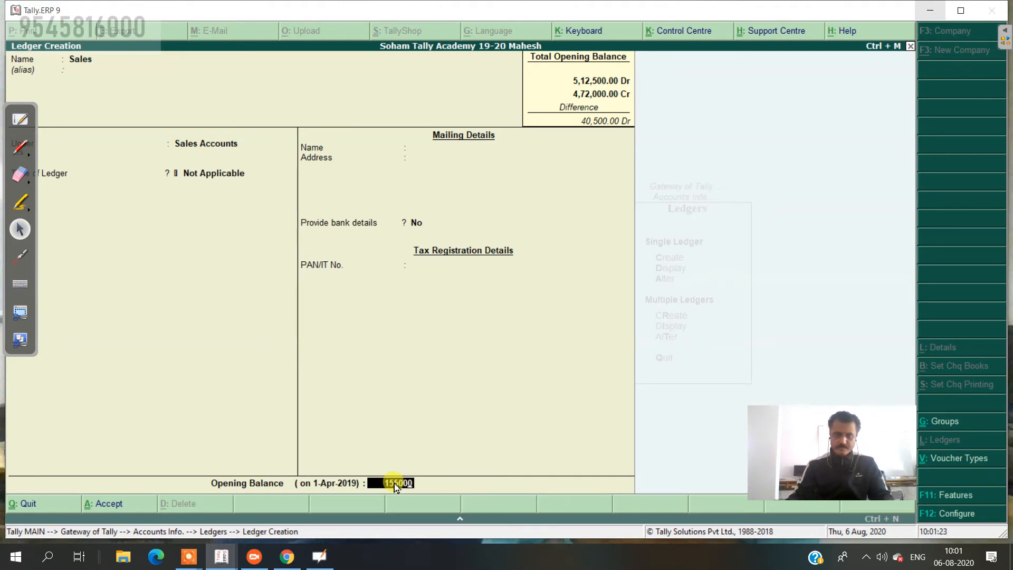
Replace the Sales opening balance with 1,52,500 Cr and save the ledger
key(BackSpace)
key(BackSpace)
key(BackSpace)
key(BackSpace)
key(BackSpace)
key(BackSpace)
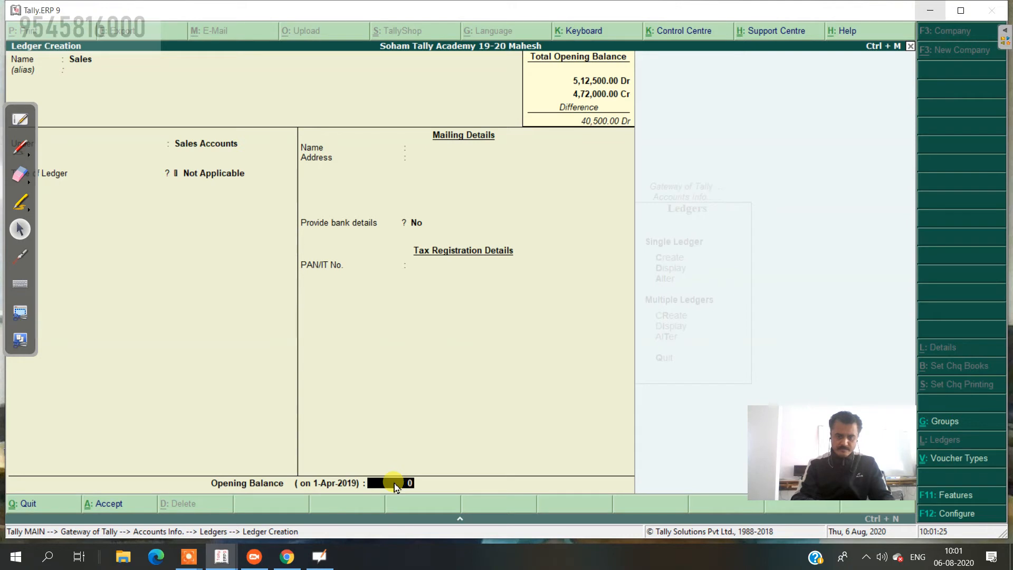
key(Return)
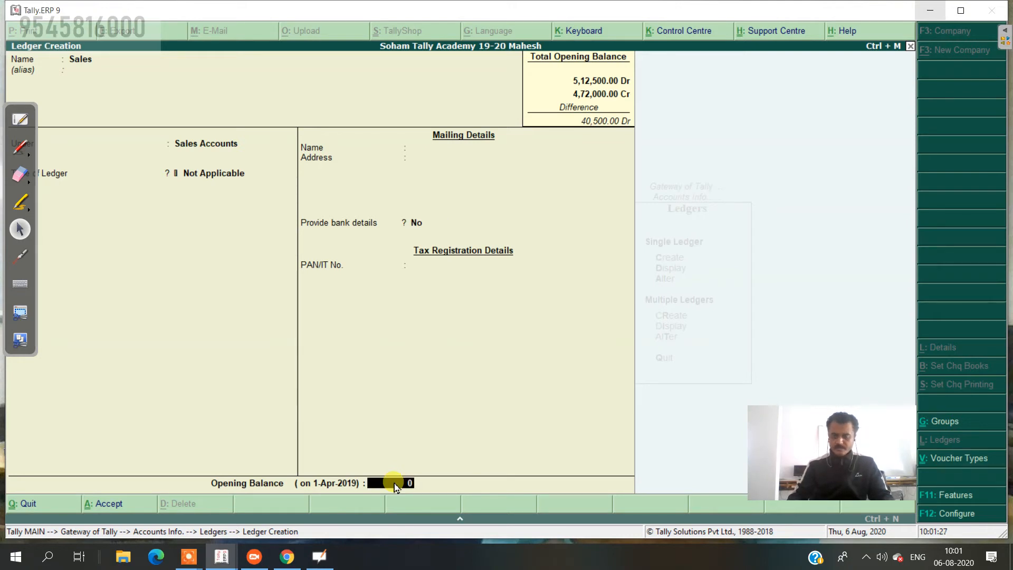
text(1,52,500)
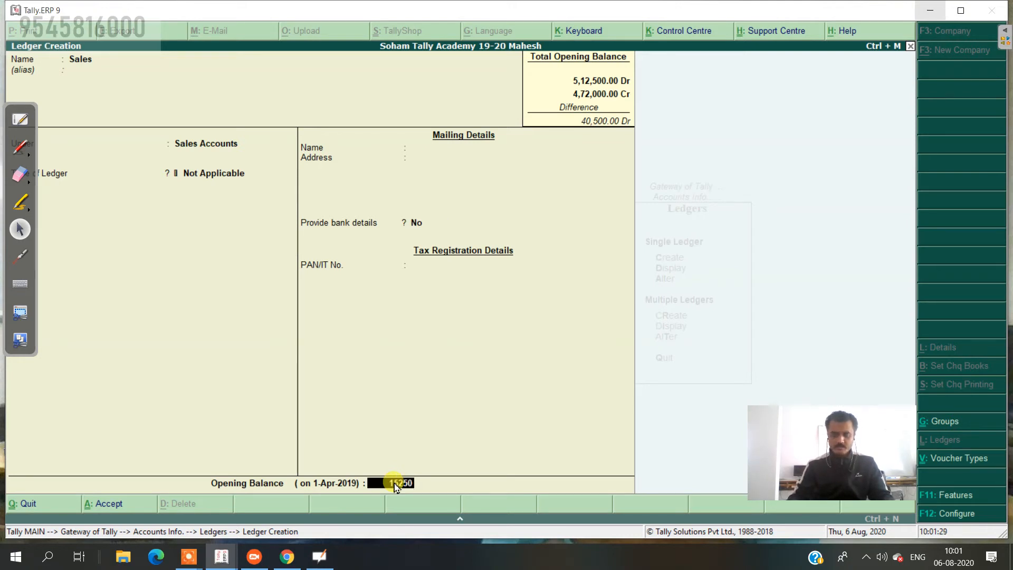
key(Return)
key(Return)
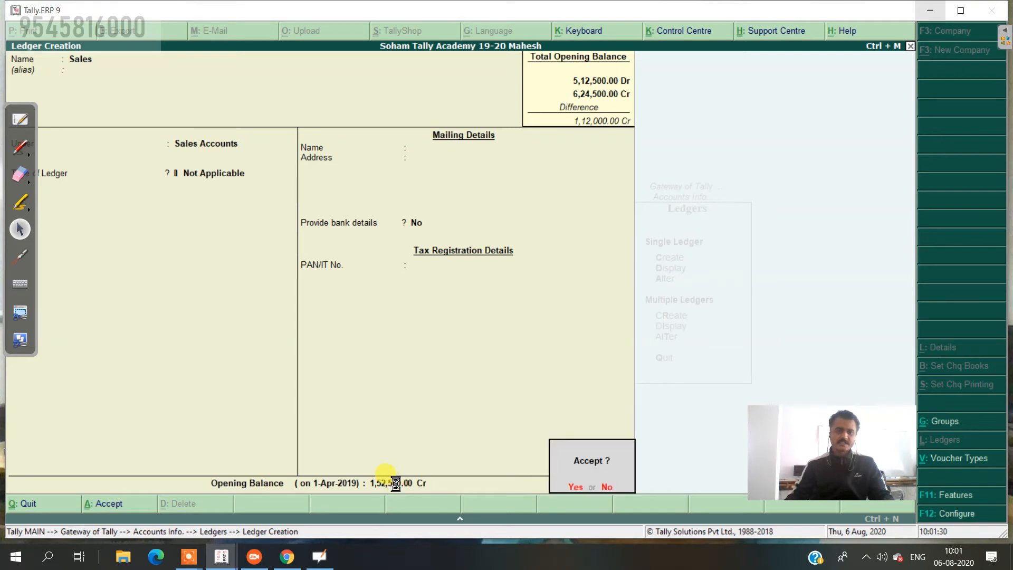
key(Return)
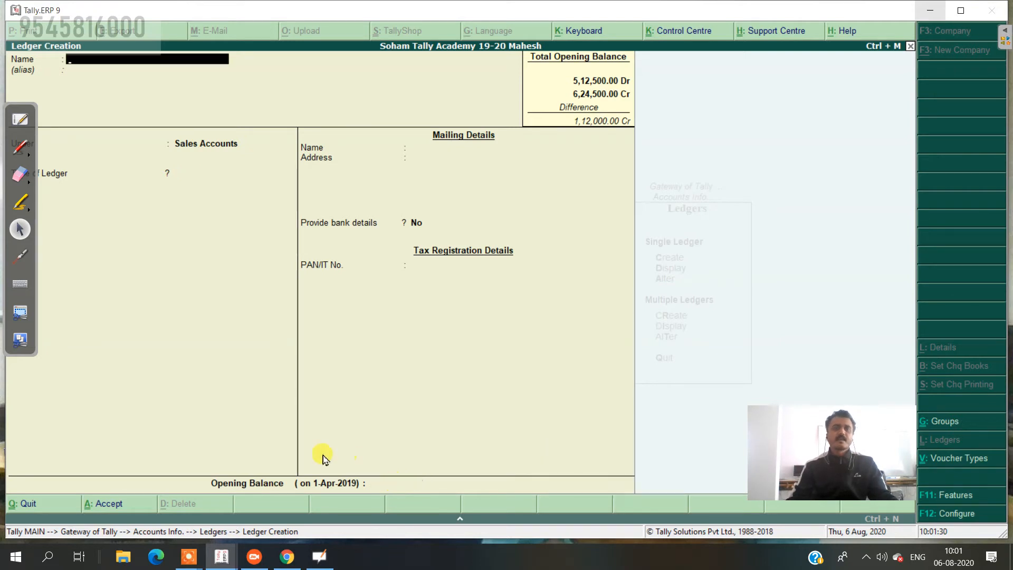
Look up the sales return entry in OpenBoard's trial balance and name the new Tally ledger Sales Return
click(24, 120)
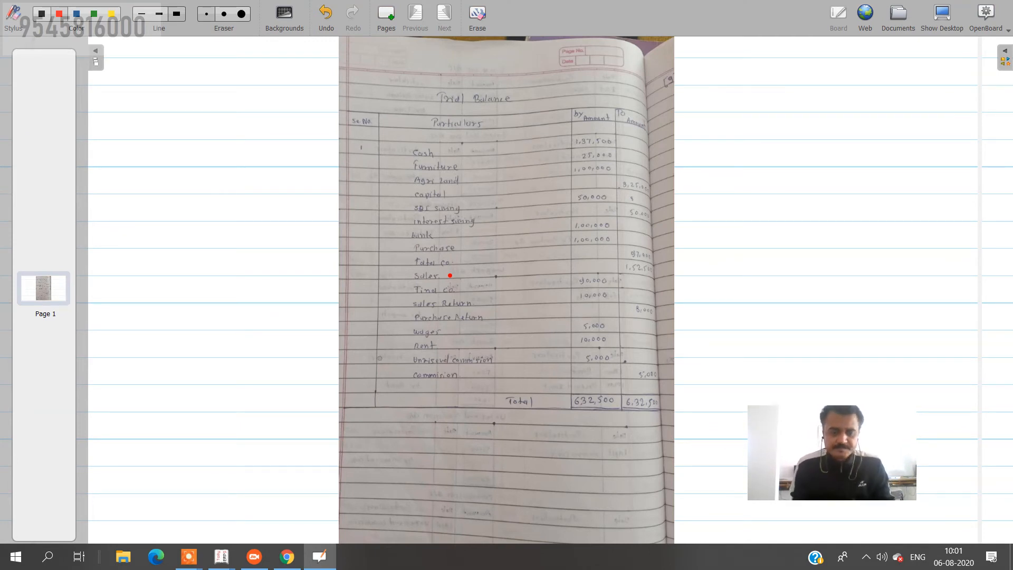
click(940, 15)
click(199, 67)
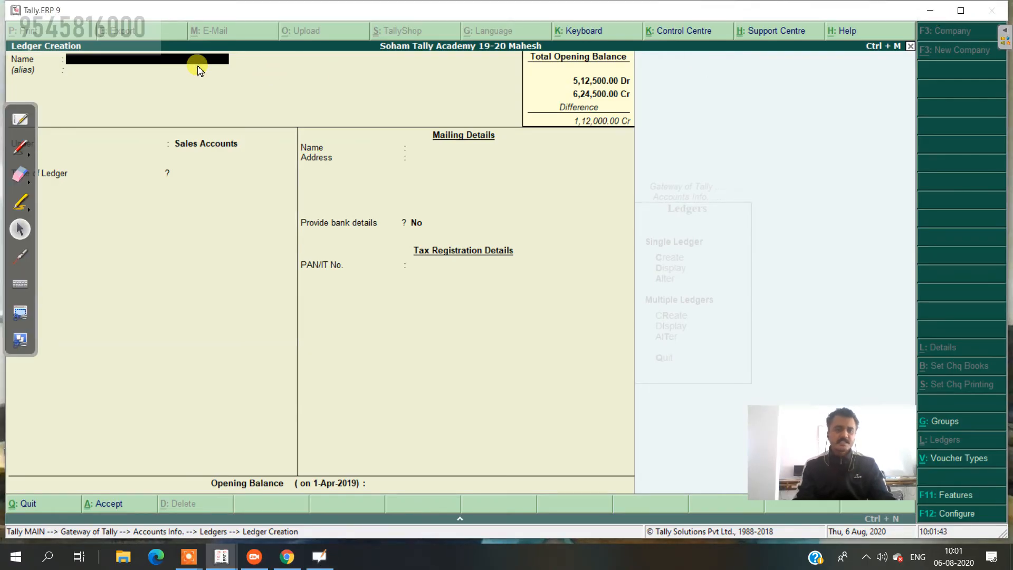
text(Sales)
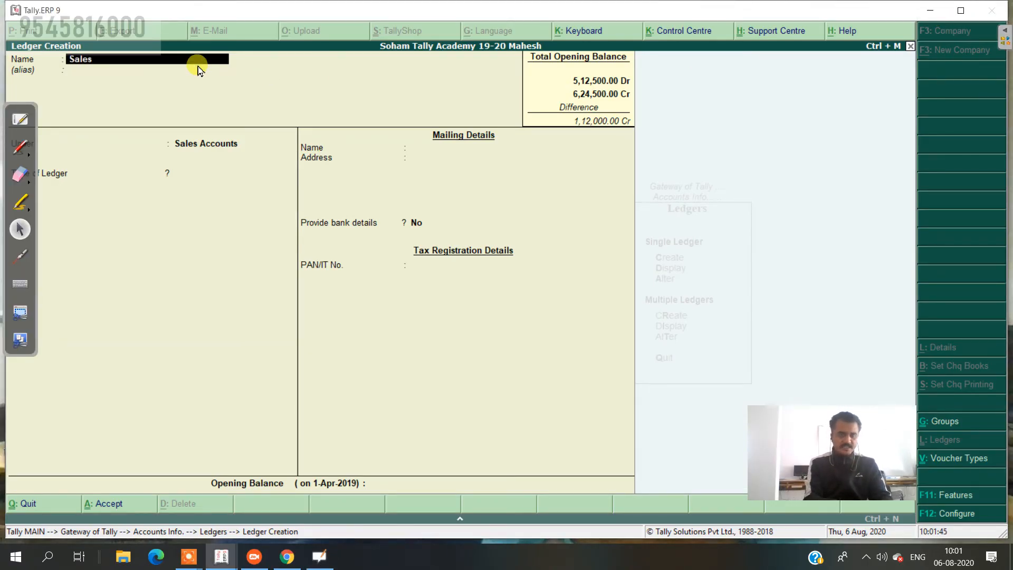
text( Retu)
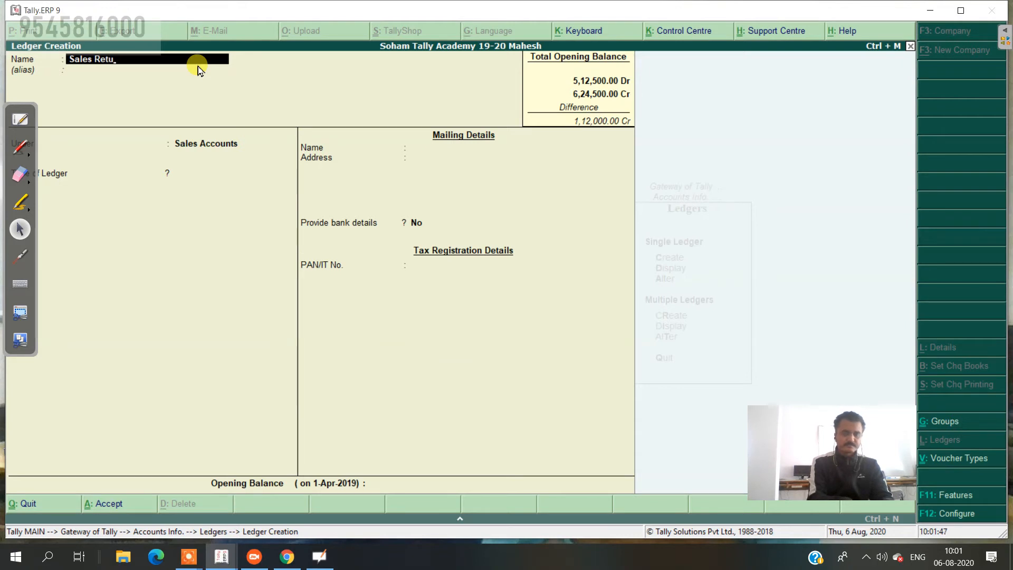
text(rn)
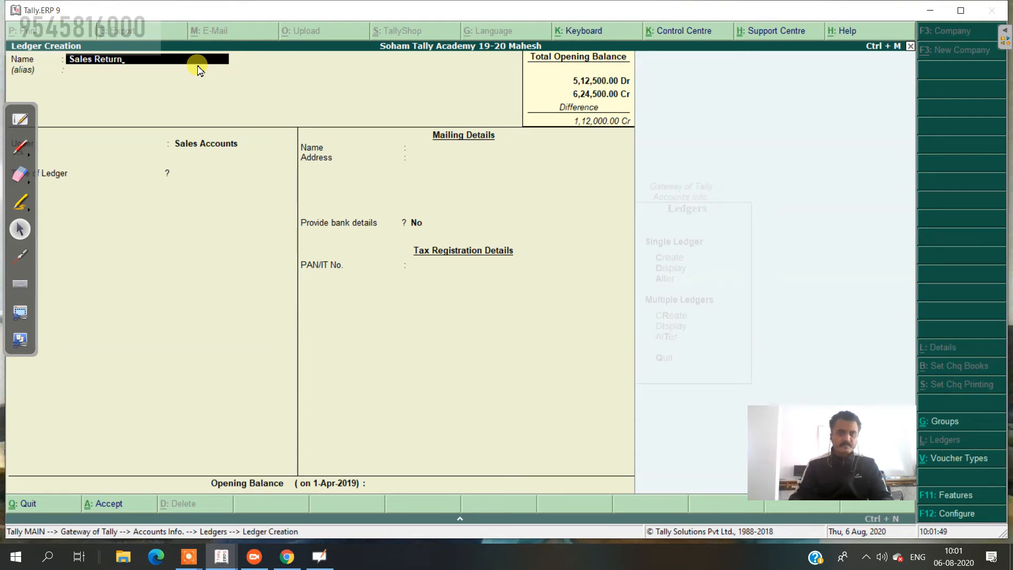
key(Return)
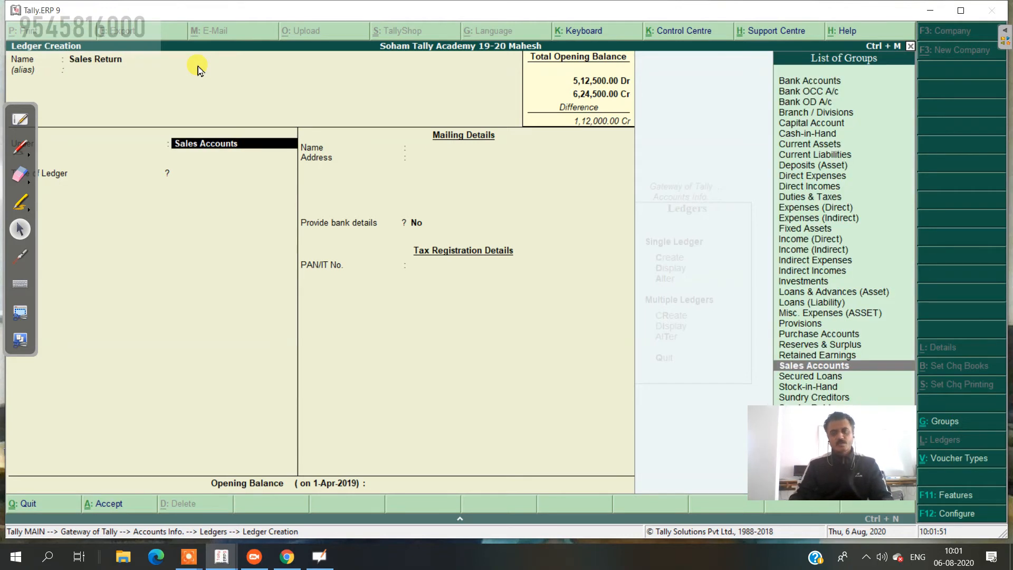
Keep the Sales Return ledger under Sales Accounts with the default Not Applicable ledger type, continuing to the opening balance
key(Return)
key(Return)
key(Return)
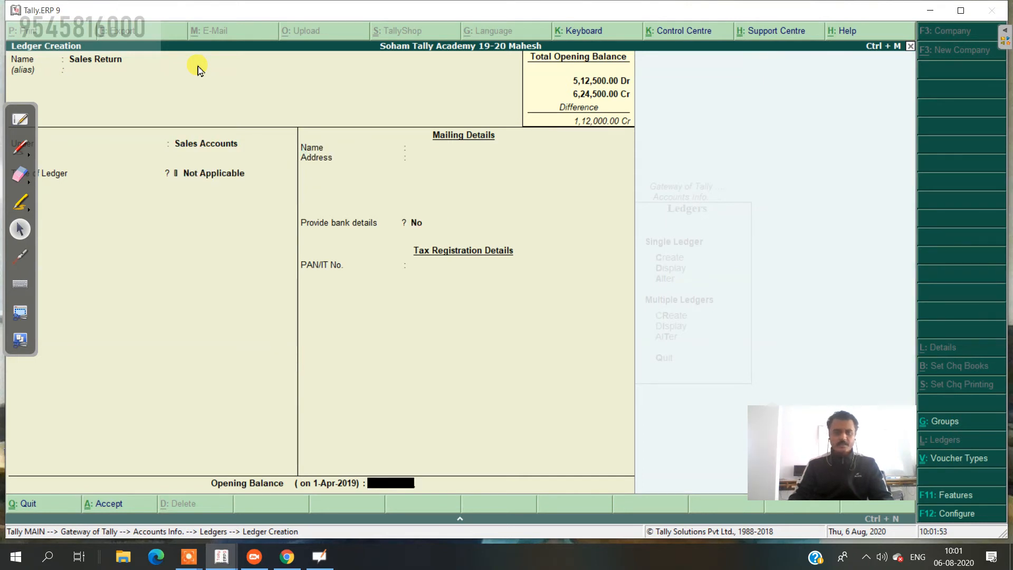
Look up the Sales Return amount in OpenBoard's trial balance and enter 10000 as the ledger's opening balance in Tally
click(20, 119)
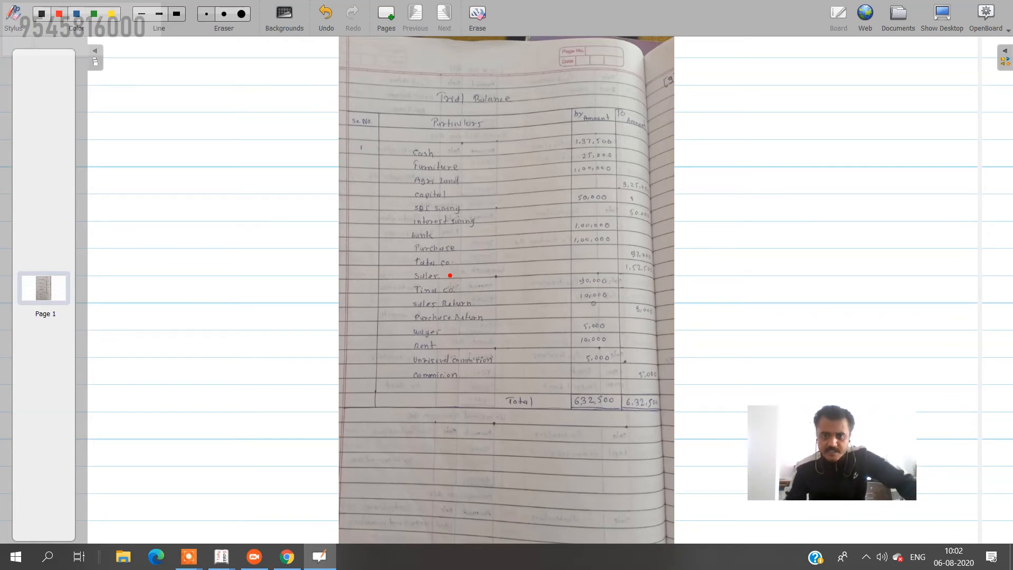
click(941, 15)
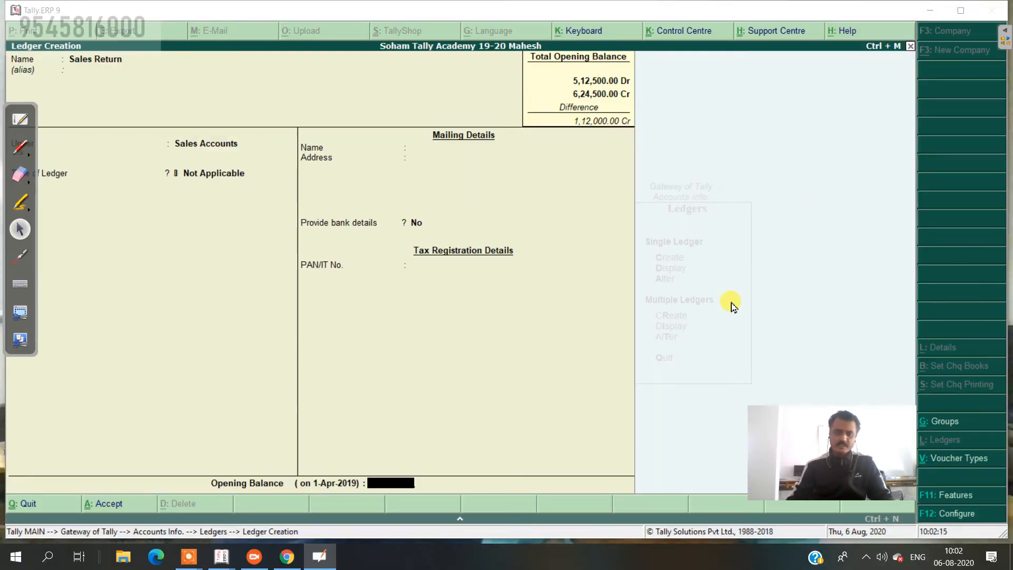
click(407, 481)
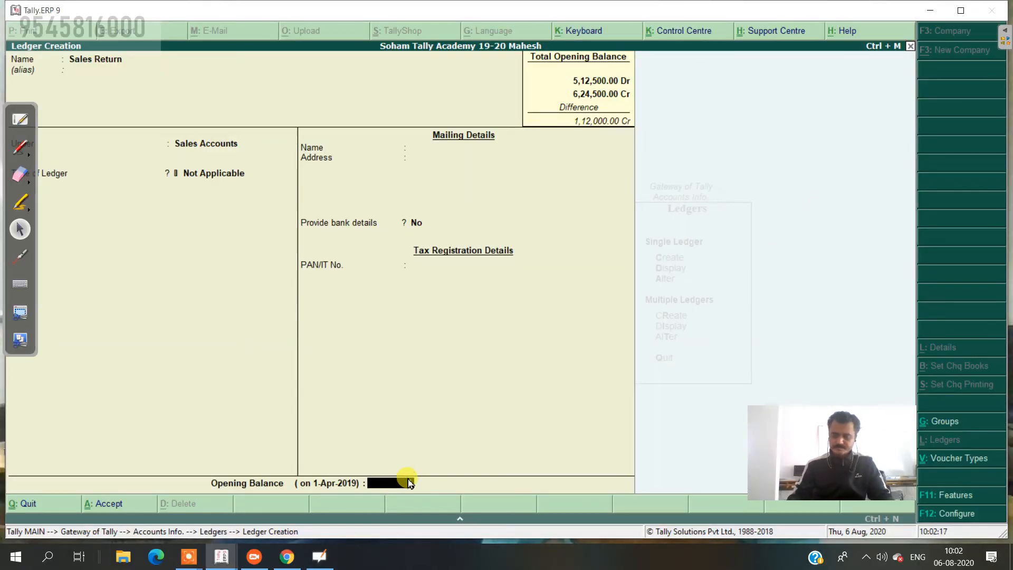
text(10000)
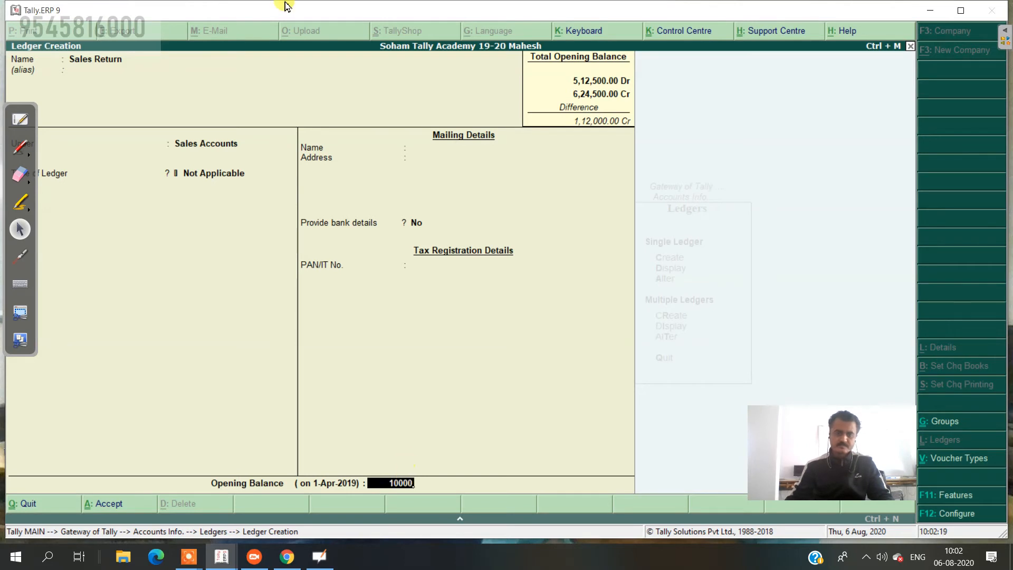
key(Return)
key(Return)
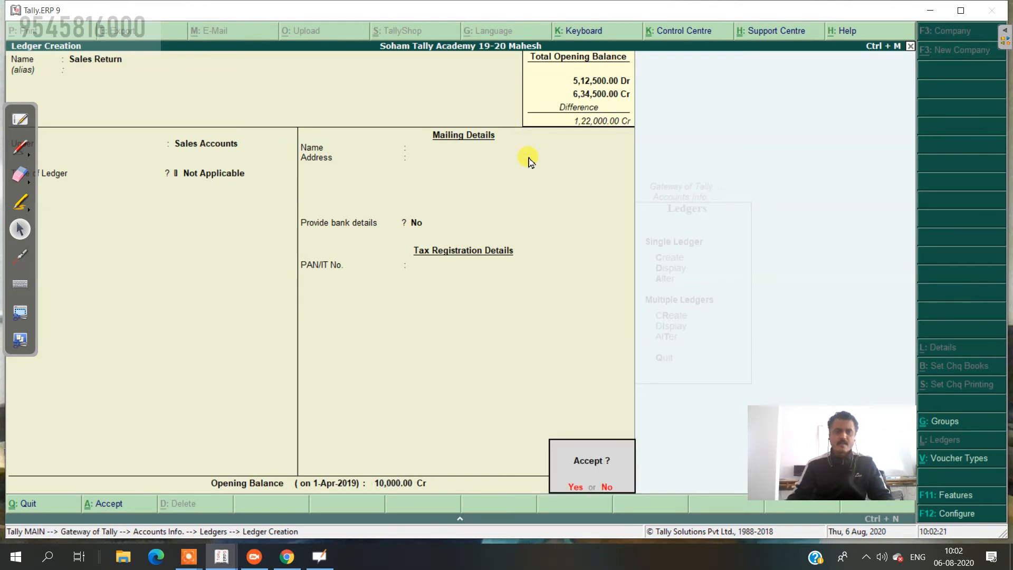
Return from the save confirmation to the Sales Return opening balance and change it to Dr
key(Escape)
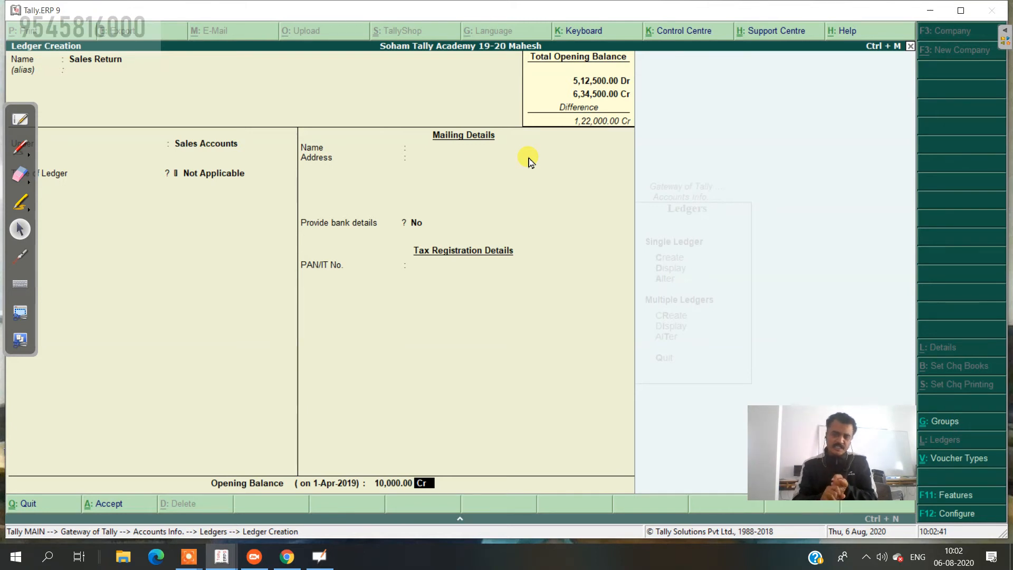
text(d)
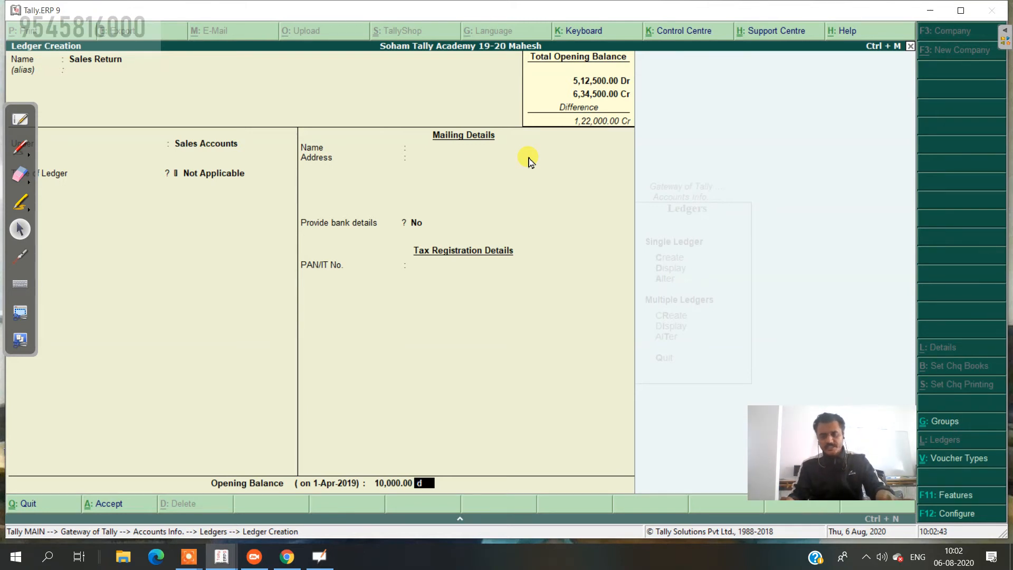
key(Return)
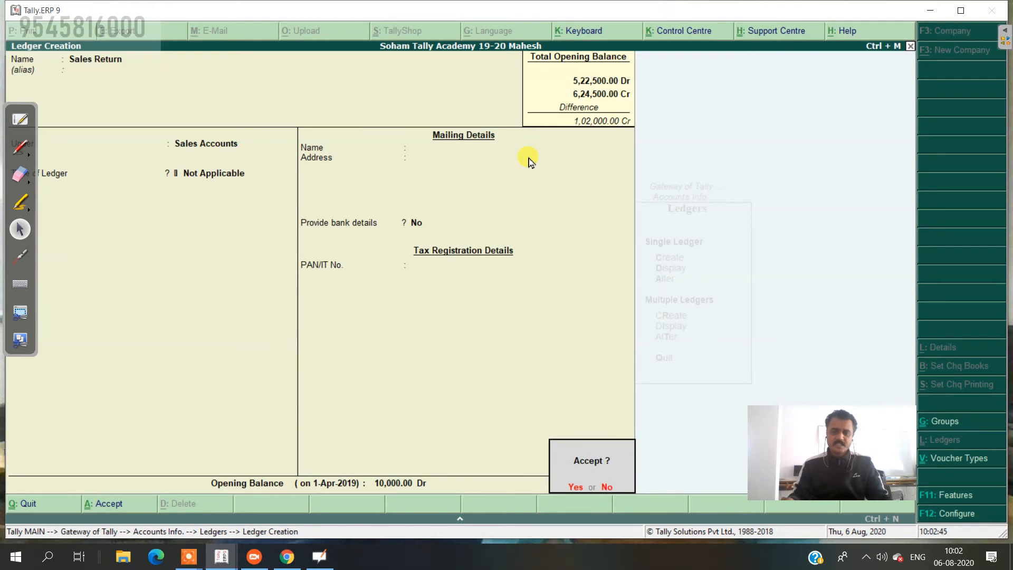
Save the Sales Return ledger and name the next ledger Tina Co, leaving its alias blank
key(Return)
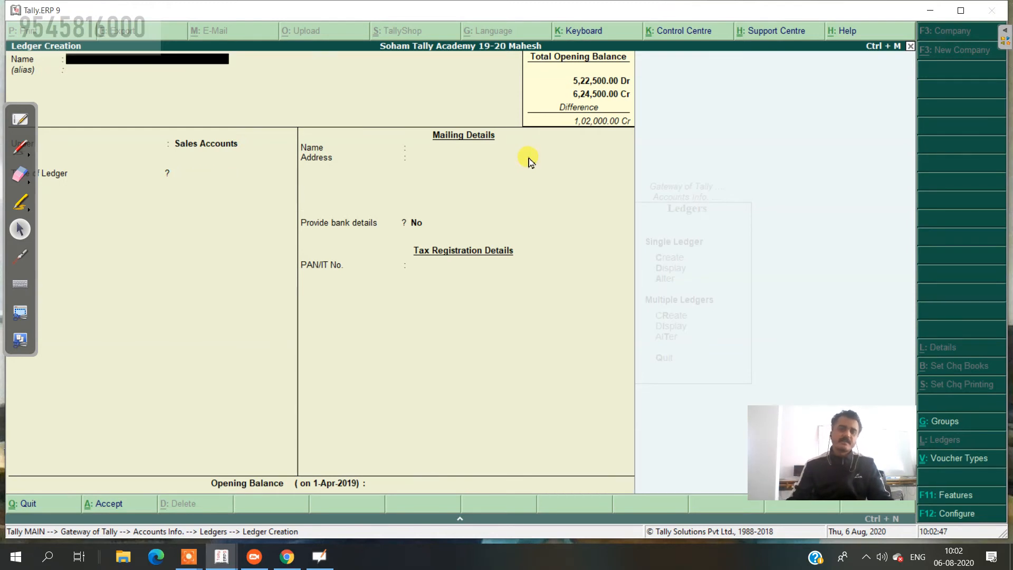
text(Ti)
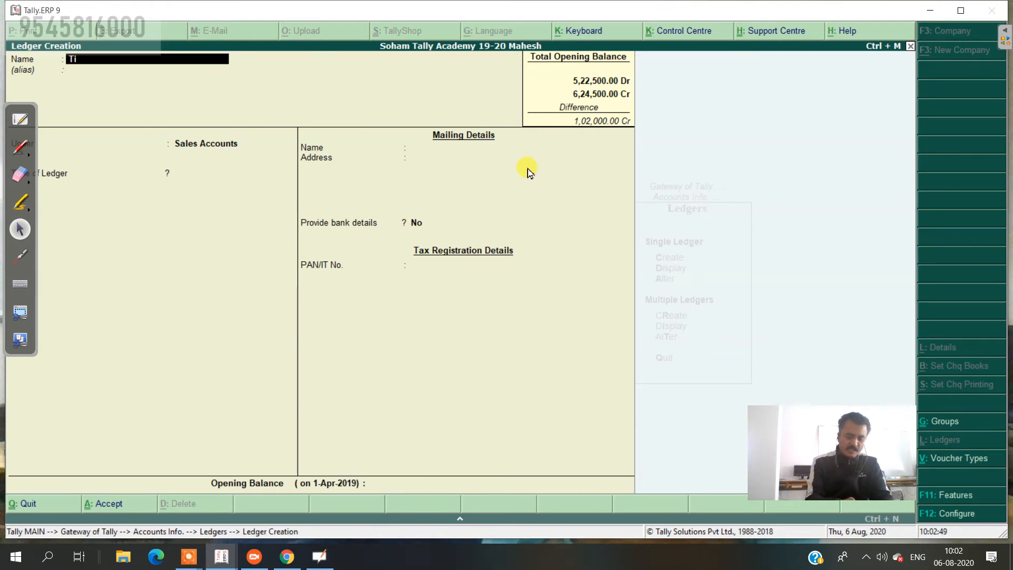
text(na Co)
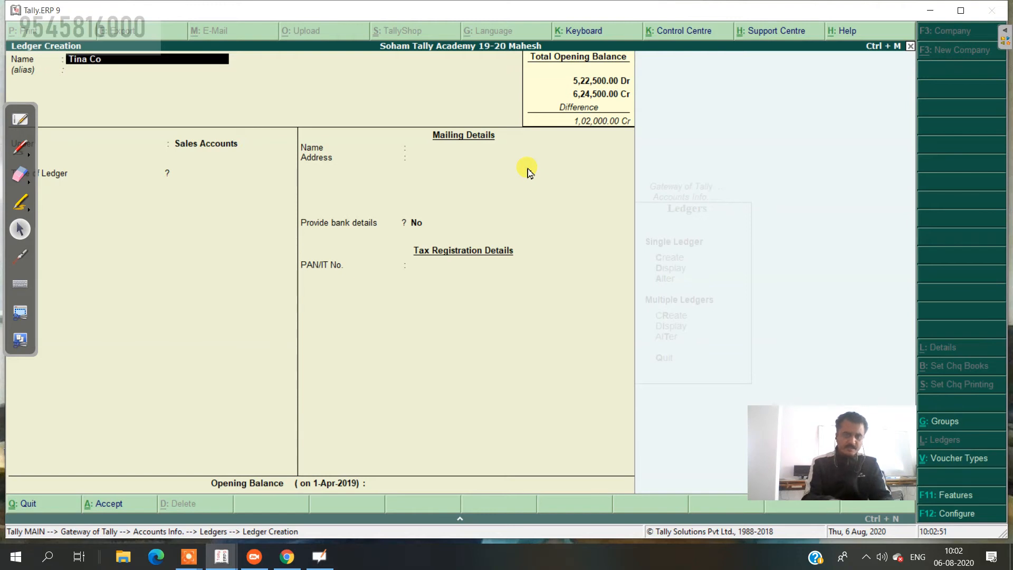
key(Return)
key(Return)
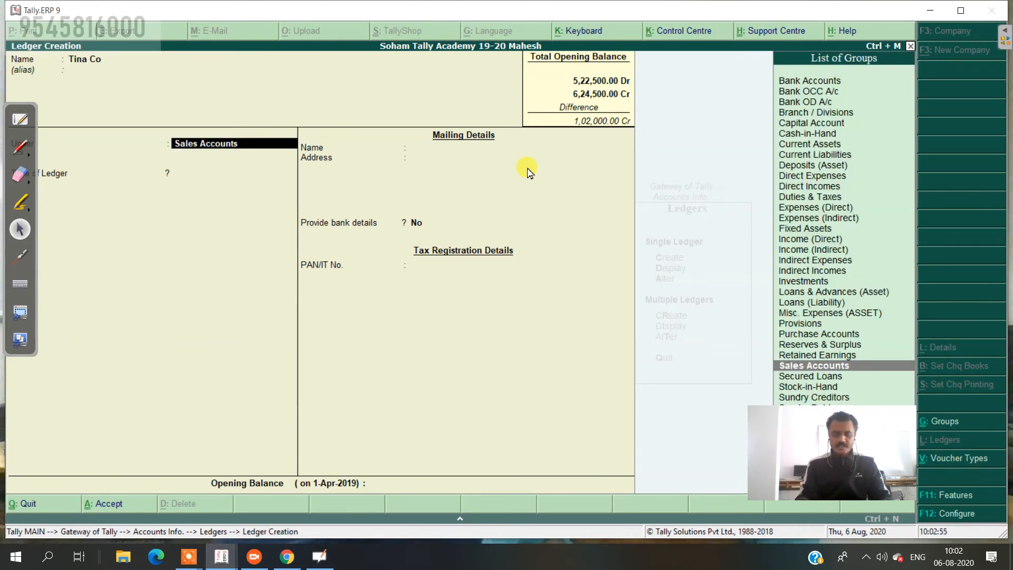
Place the Tina Co ledger under Sundry Debtors and keep the default bill-by-bill, mailing, bank and tax details
text(Su)
key(Down)
key(Down)
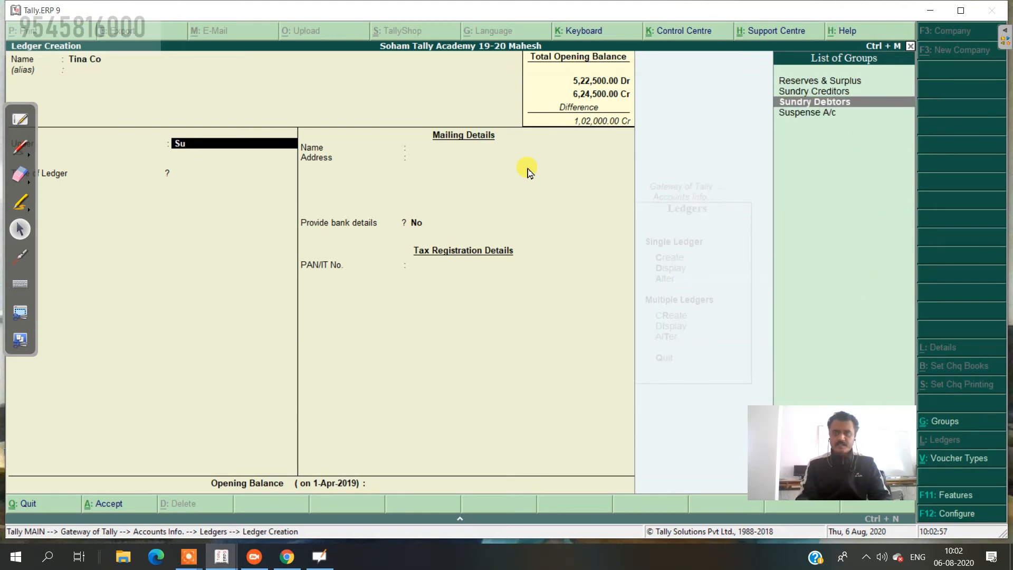
key(Return)
key(Return)
key(Return)
key(Return)
key(Return)
key(Return)
key(Return)
key(Return)
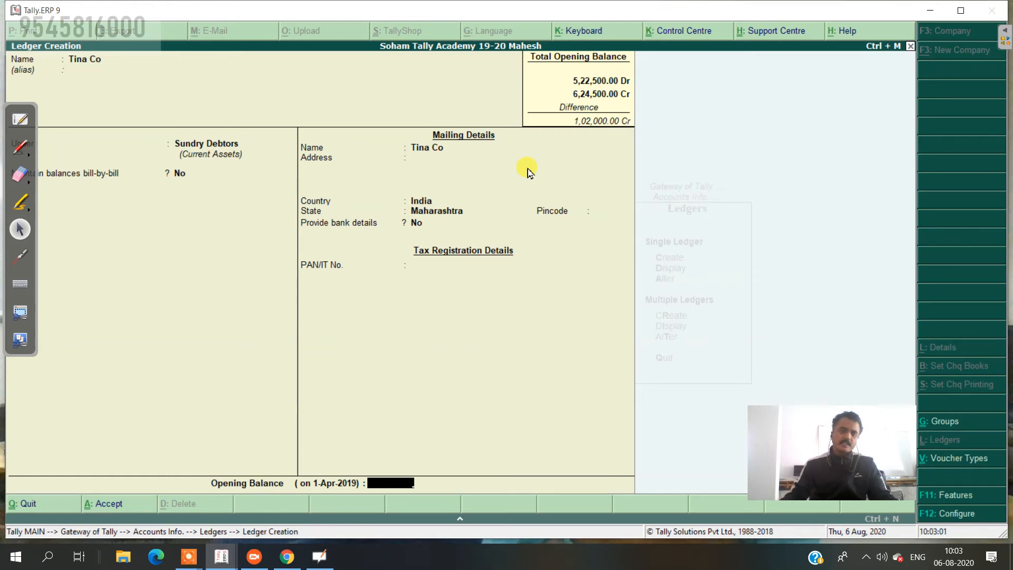
Look up Tina Co's amount in OpenBoard's trial balance and return to the ledger's opening balance in Tally
click(17, 120)
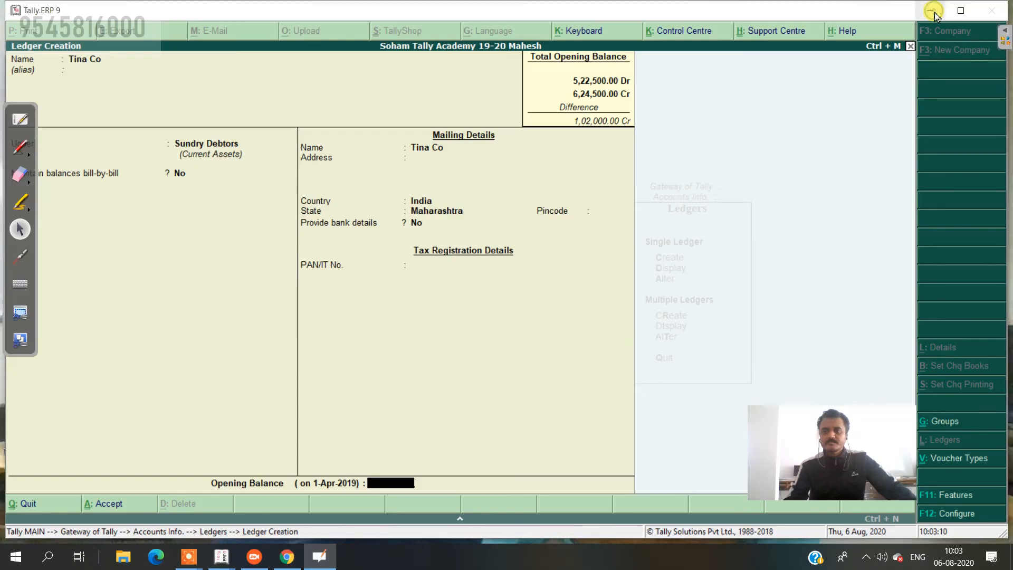
click(942, 15)
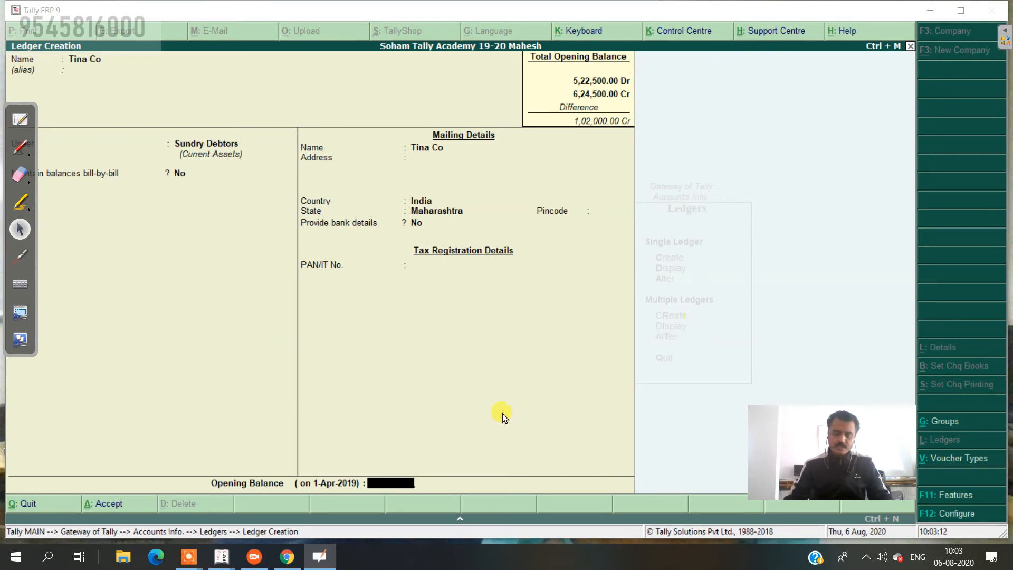
click(406, 481)
key(Return)
key(Return)
key(Return)
key(Return)
key(Return)
key(Return)
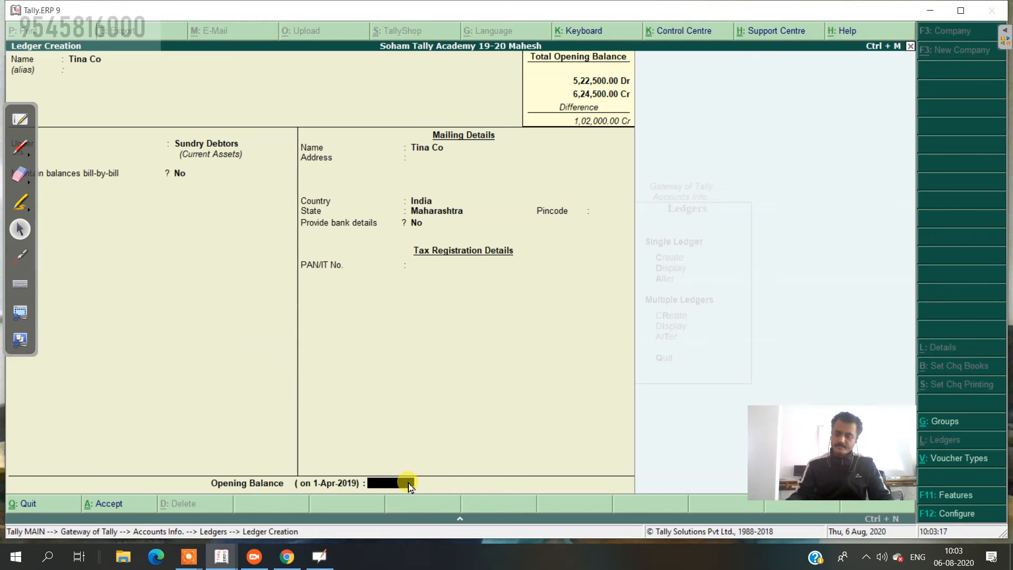
Set Tina Co's opening balance to 90000 Dr and save the ledger
text(90000)
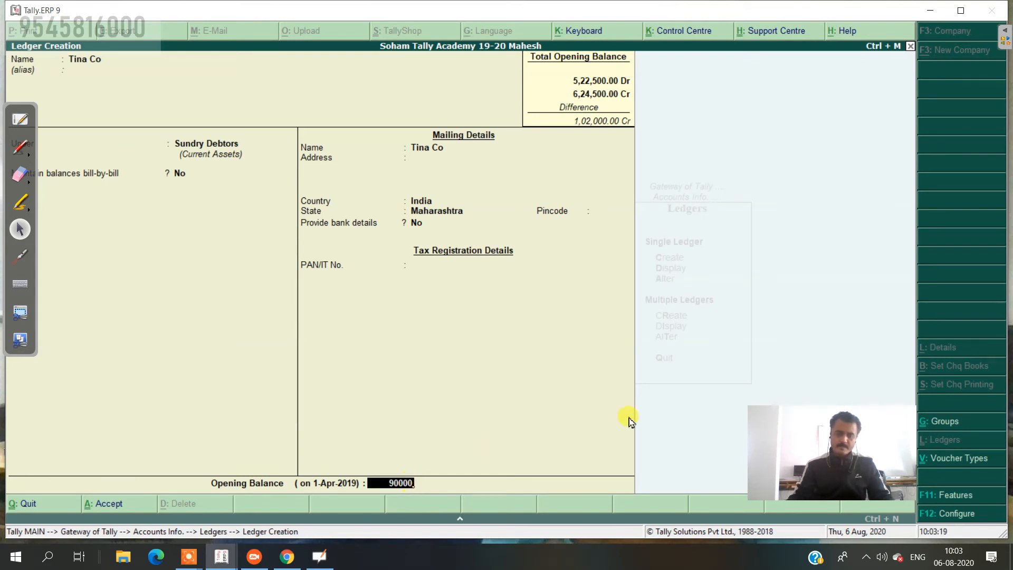
key(Return)
key(Return)
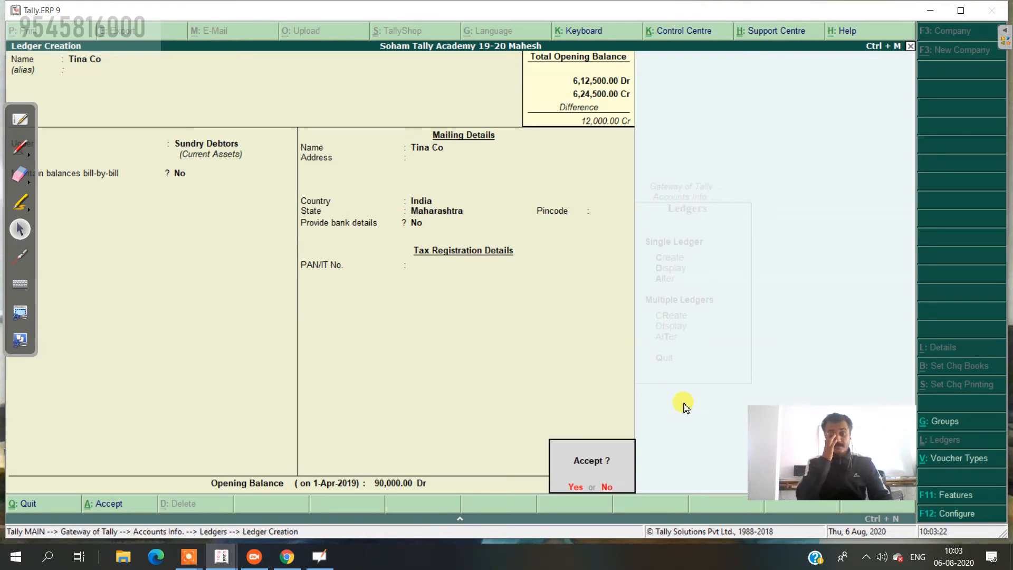
key(Return)
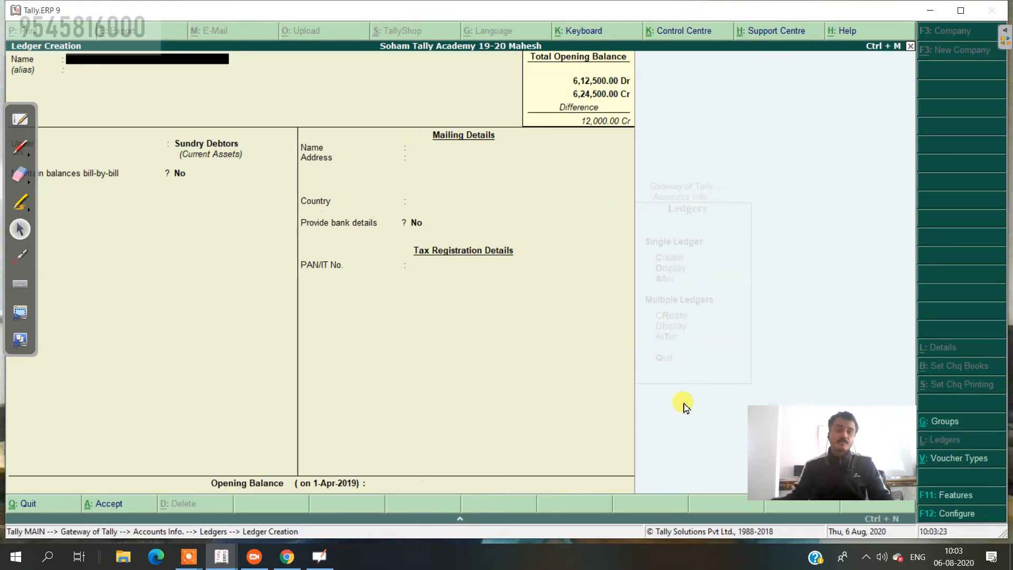
Look up the purchase return entry in OpenBoard's trial balance and name the new Tally ledger Purchase Return
click(19, 120)
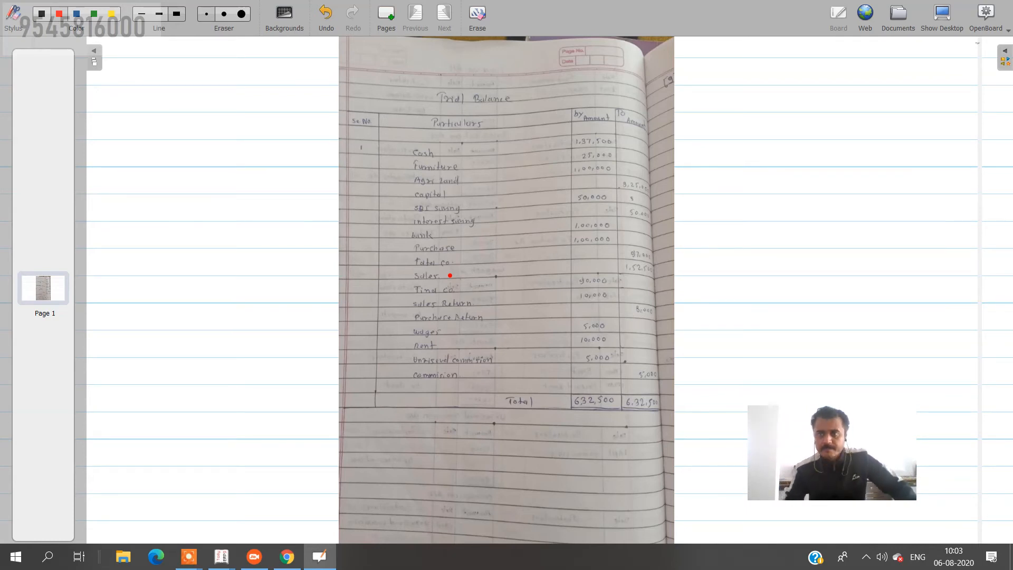
click(942, 16)
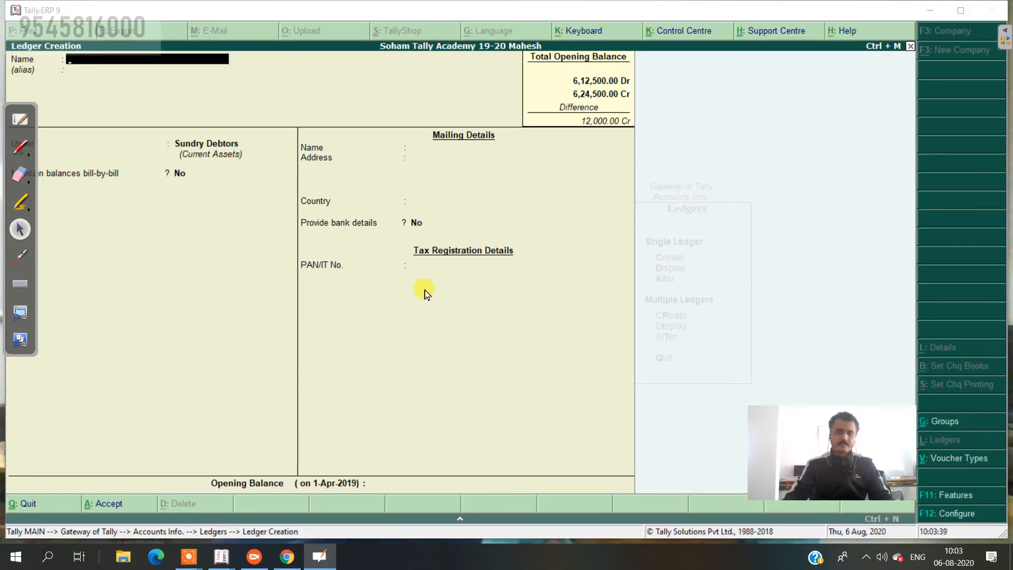
click(151, 65)
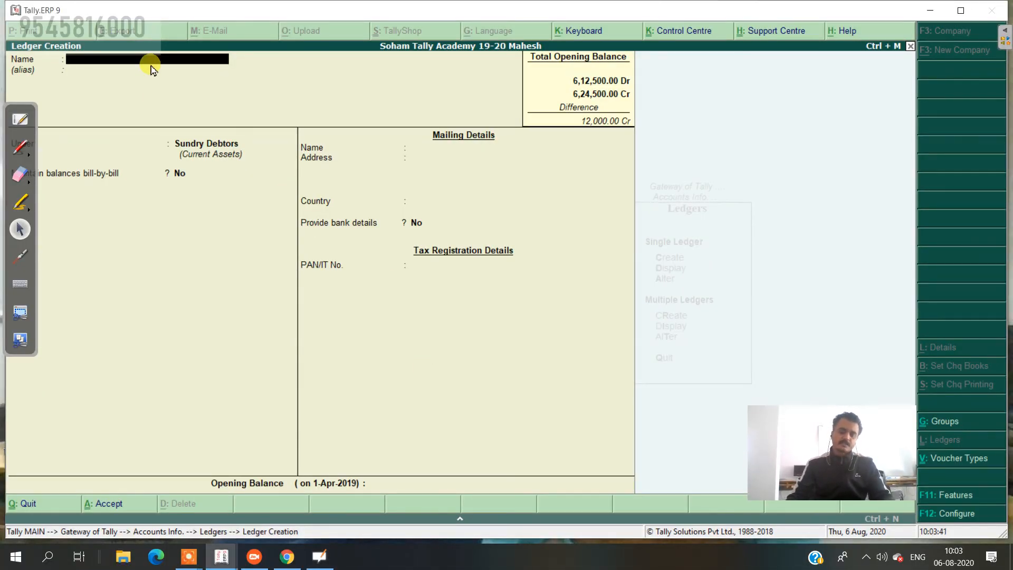
text(Purch)
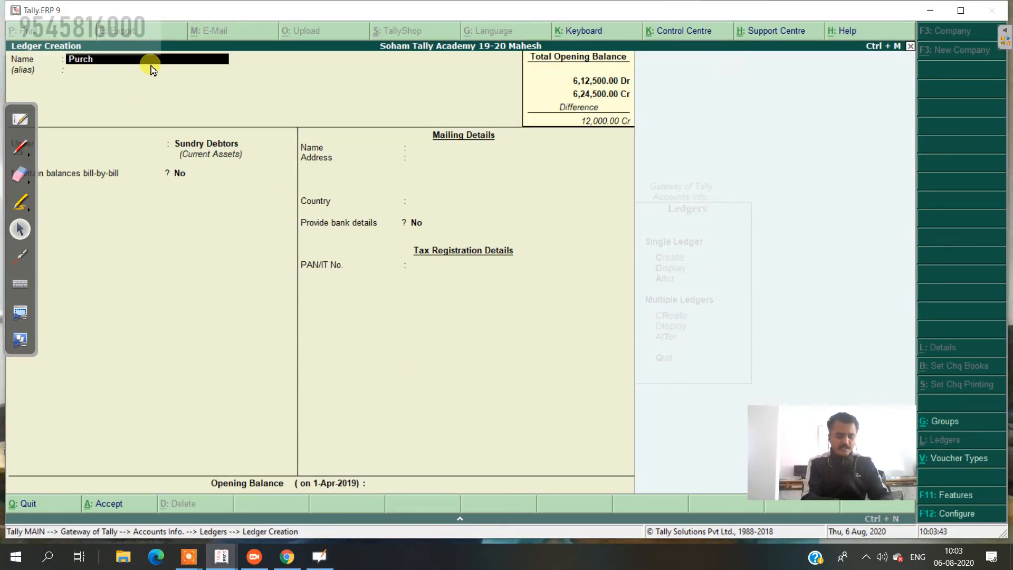
text(ase Return)
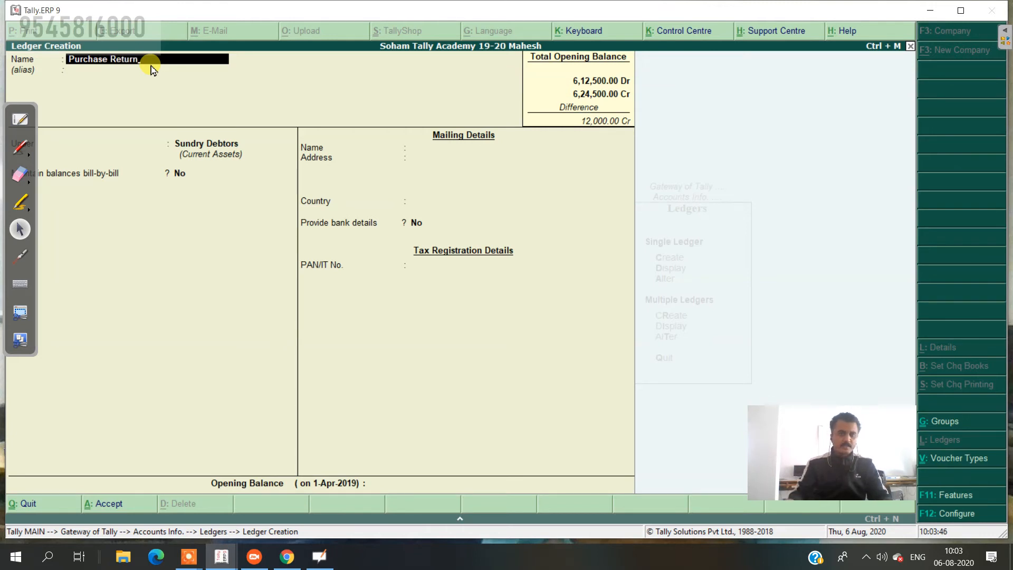
key(Return)
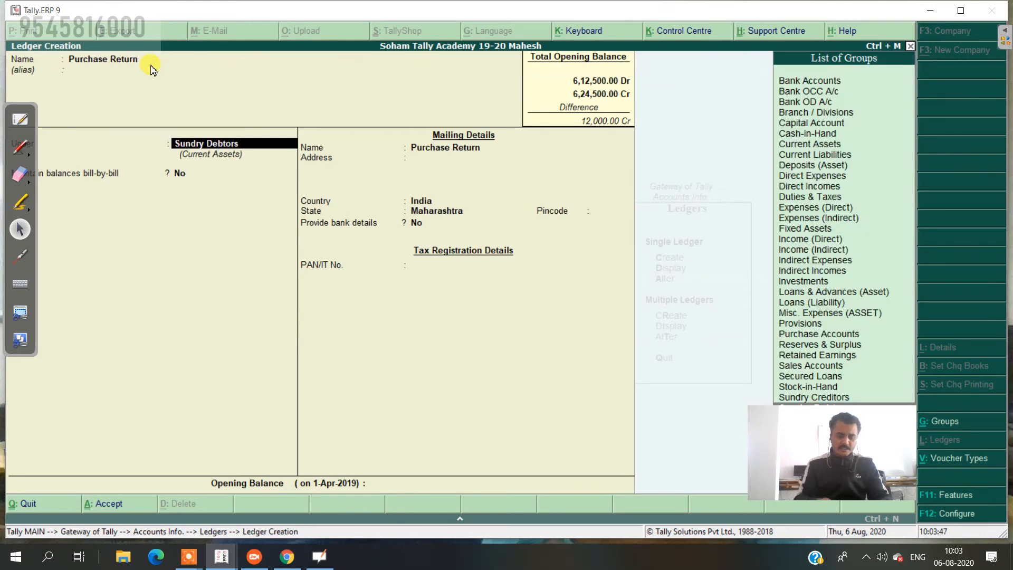
Place the Purchase Return ledger under Purchase Accounts with the Not Applicable ledger type
text(Pu)
key(Return)
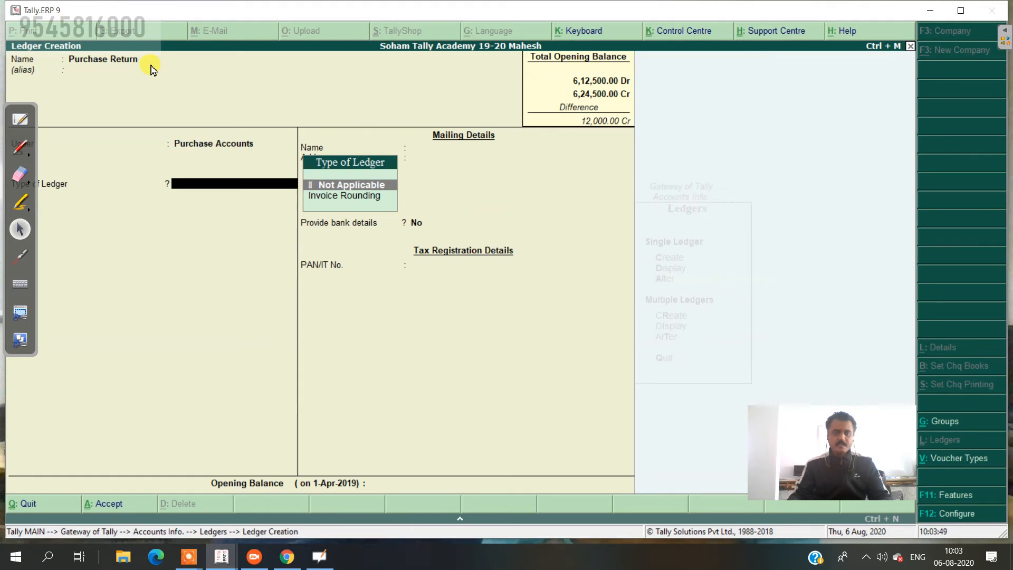
key(Return)
key(Return)
Set the Purchase Return opening balance to 3000 Cr and save the ledger
text(3000)
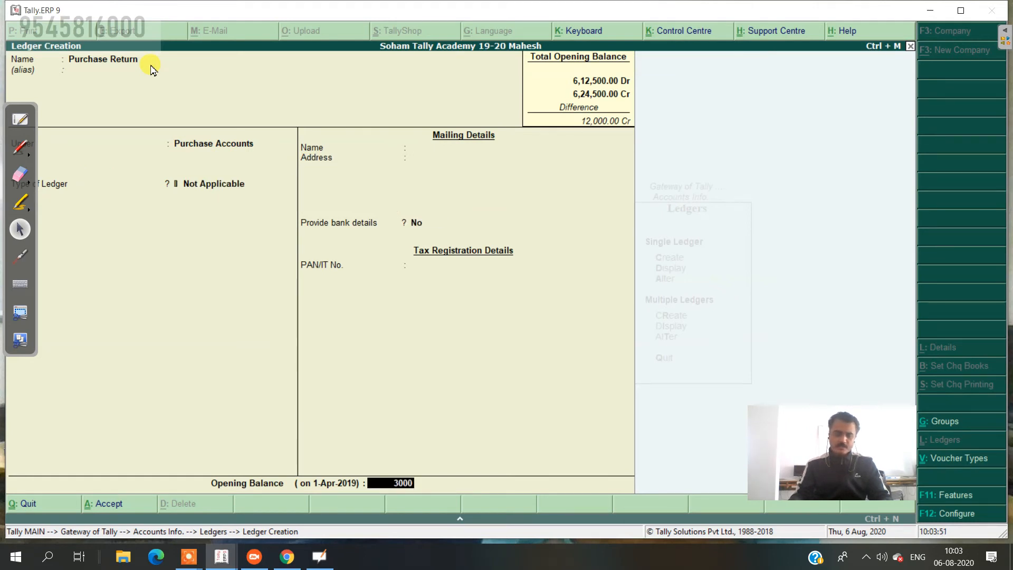
key(Return)
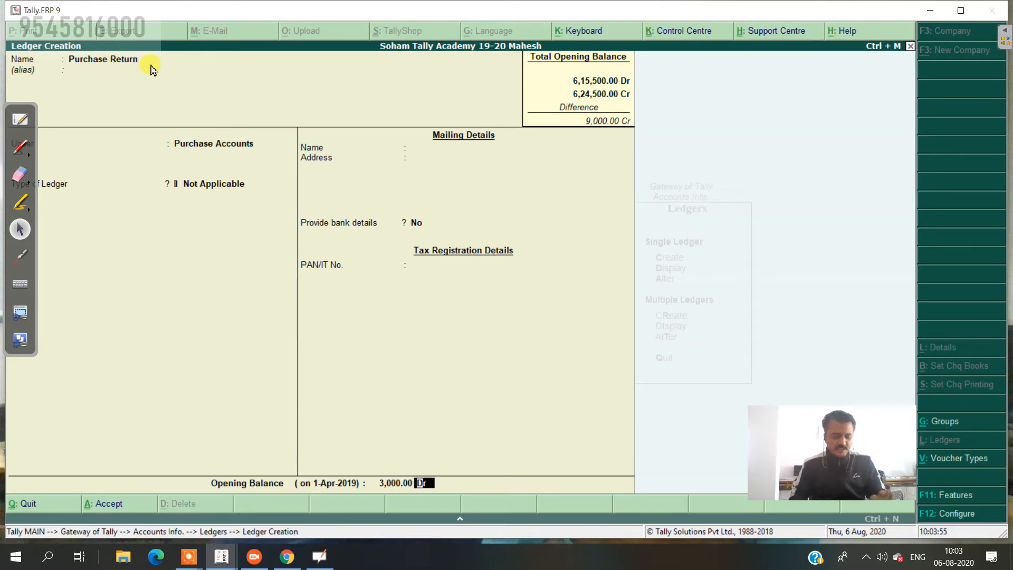
text(c)
key(Return)
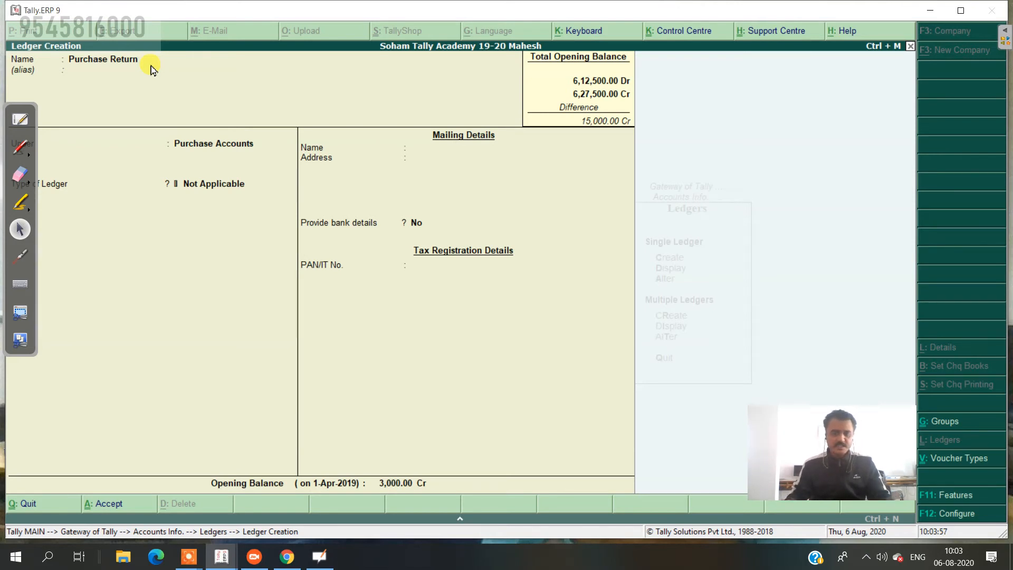
key(Return)
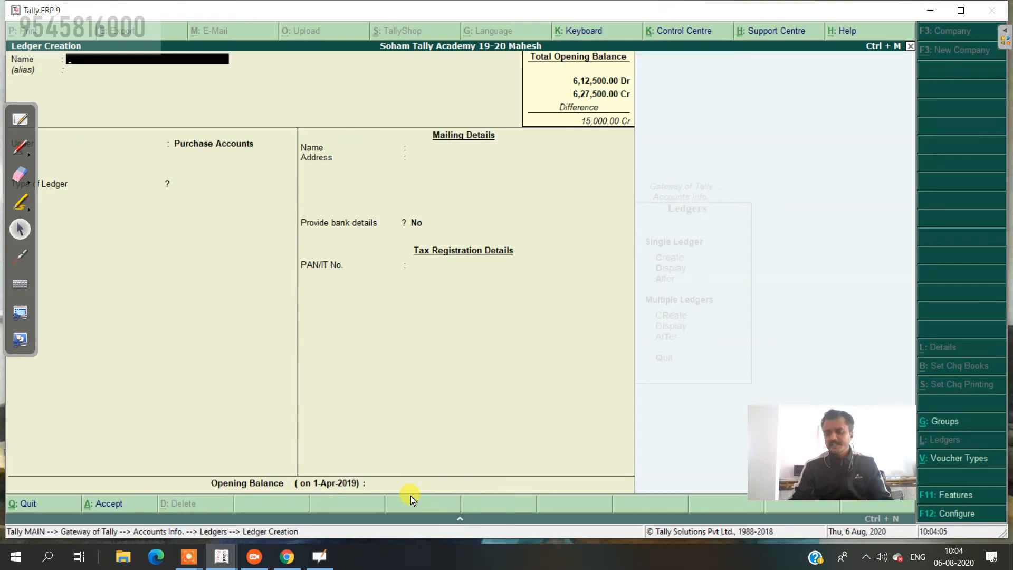
Look up the wages entry in OpenBoard's trial balance and name the new Tally ledger Wages
click(20, 119)
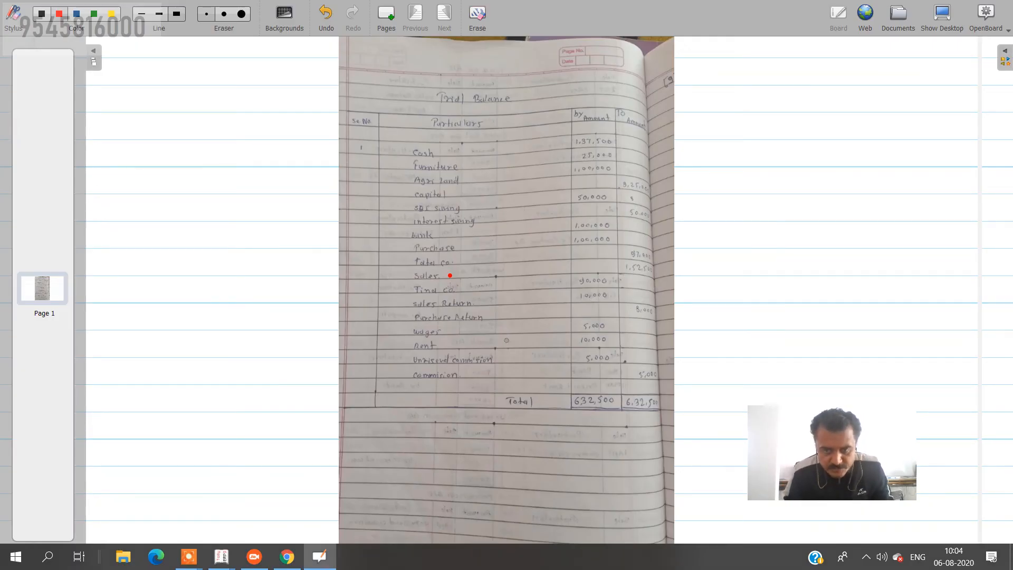
click(937, 15)
click(191, 60)
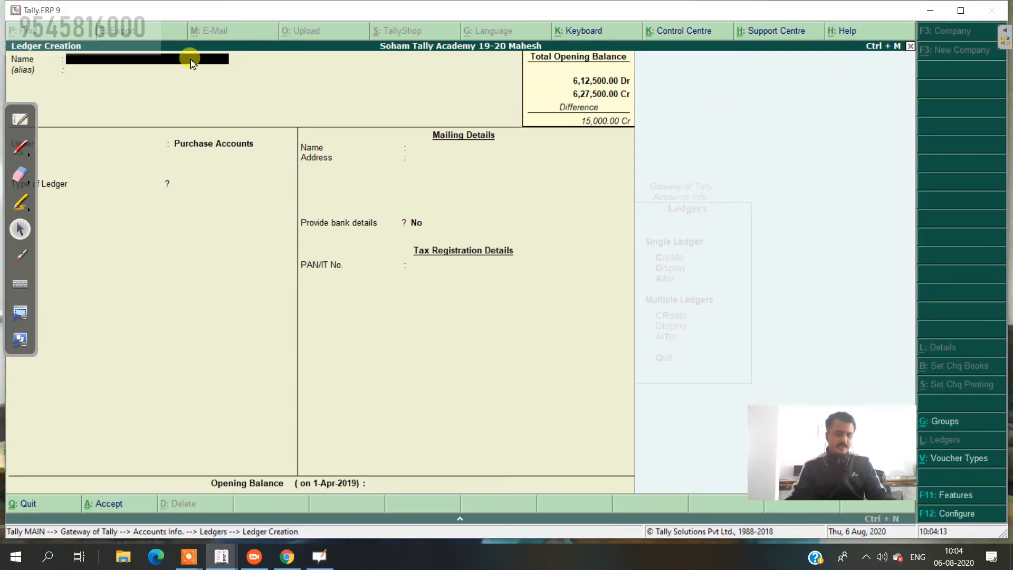
text(Wages)
key(Return)
key(Return)
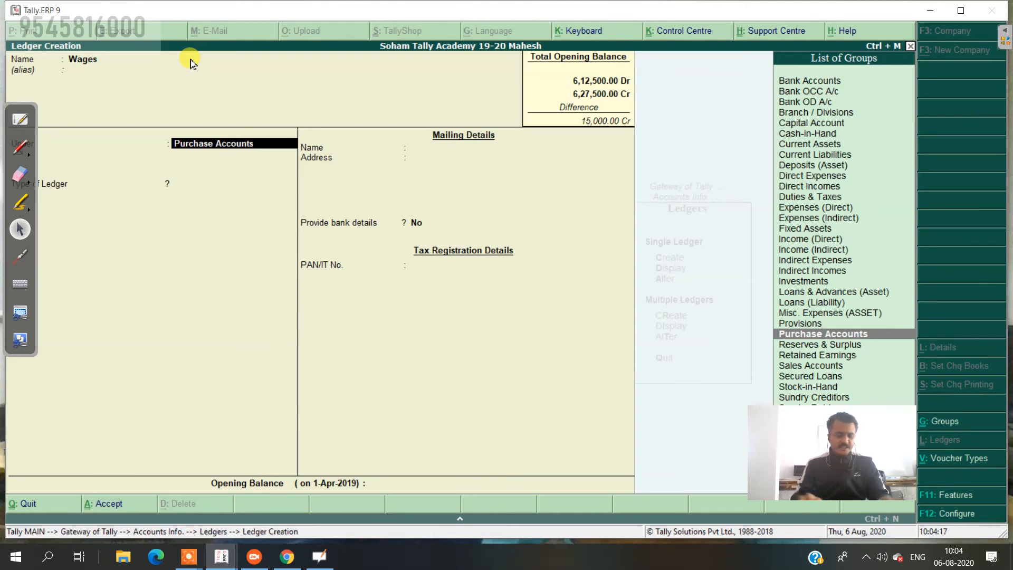
Place the Wages ledger under Direct Expenses with the Not Applicable ledger type
text(Di)
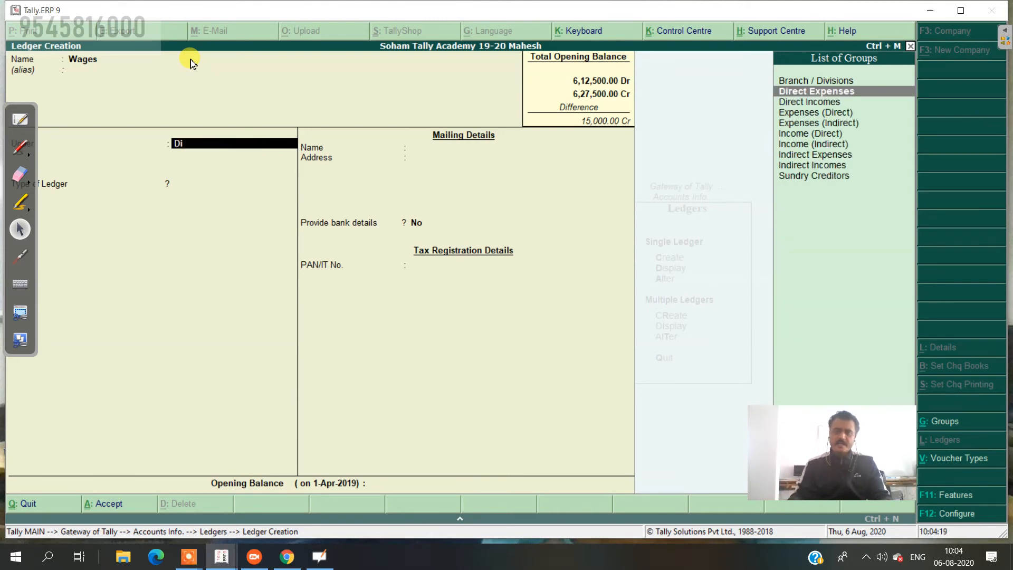
key(Return)
key(Return)
key(Return)
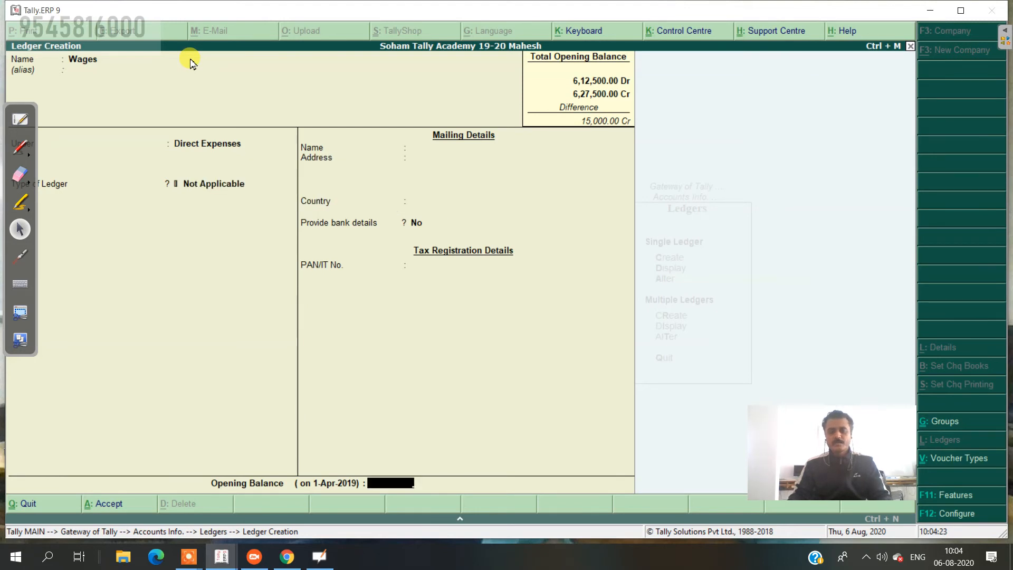
Set the Wages opening balance to 5000 Dr and save the ledger
text(5000)
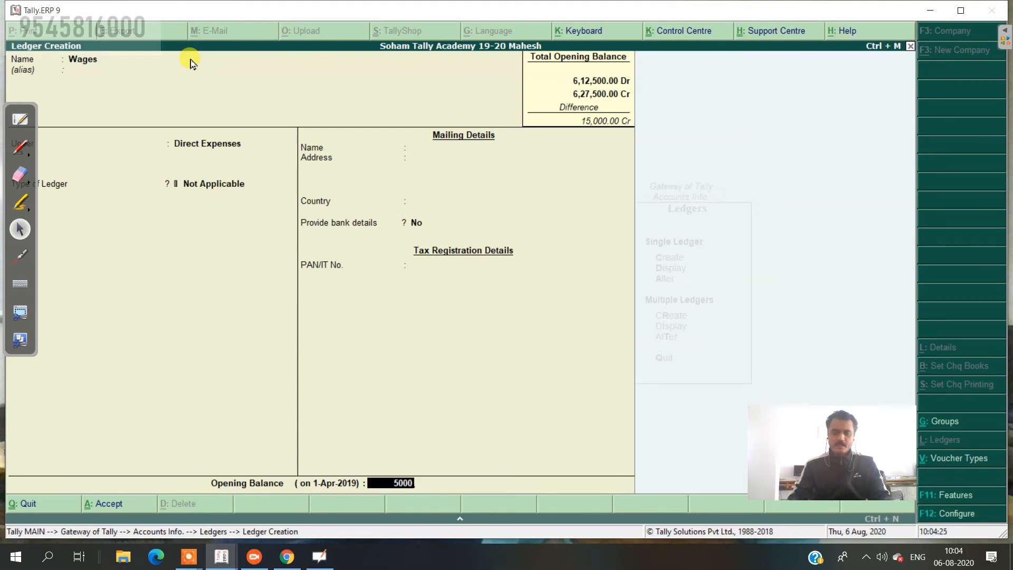
key(Return)
key(Return)
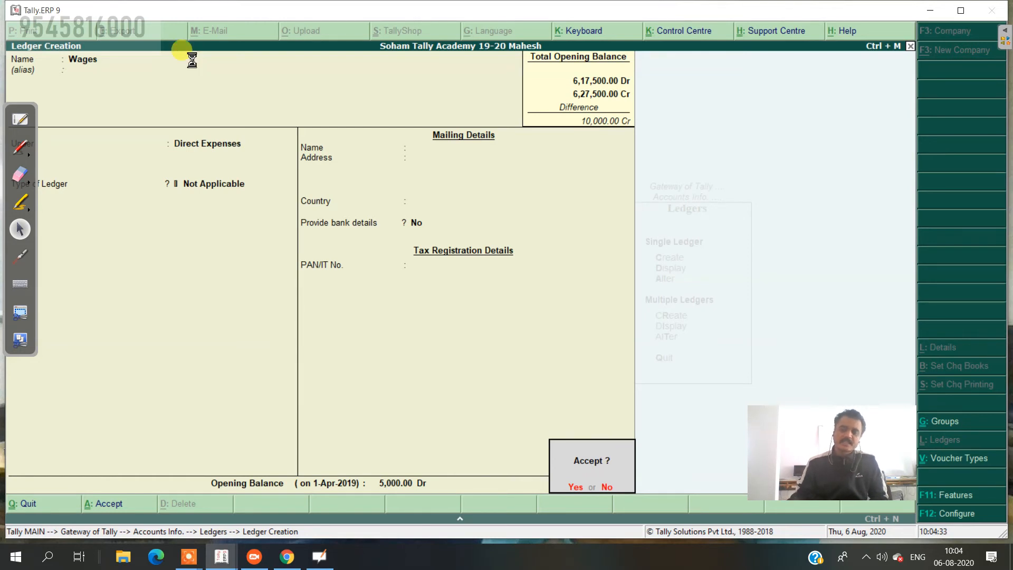
key(Return)
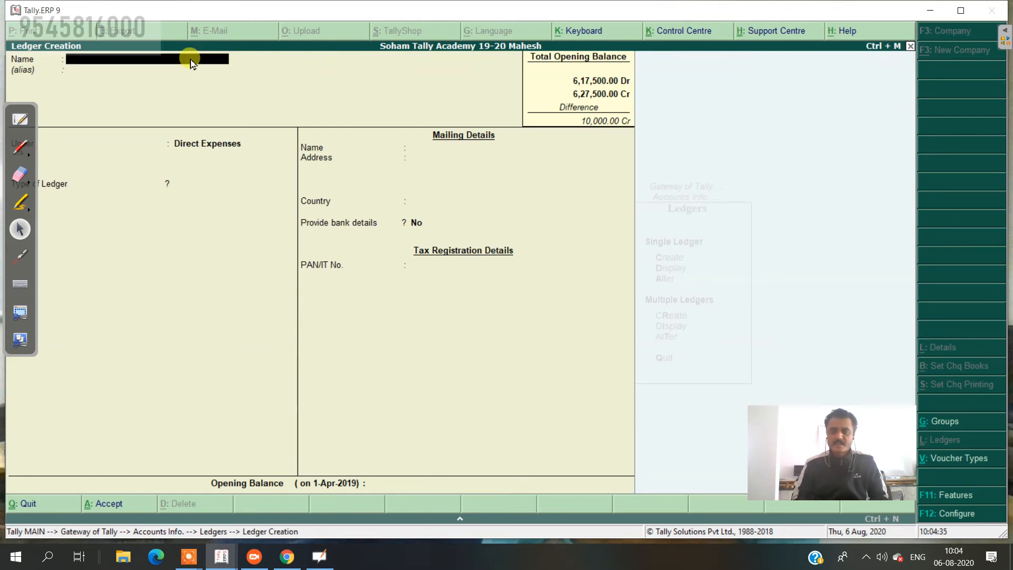
Look up the rent entry in OpenBoard's trial balance and name the new Tally ledger Shop Rent
click(24, 125)
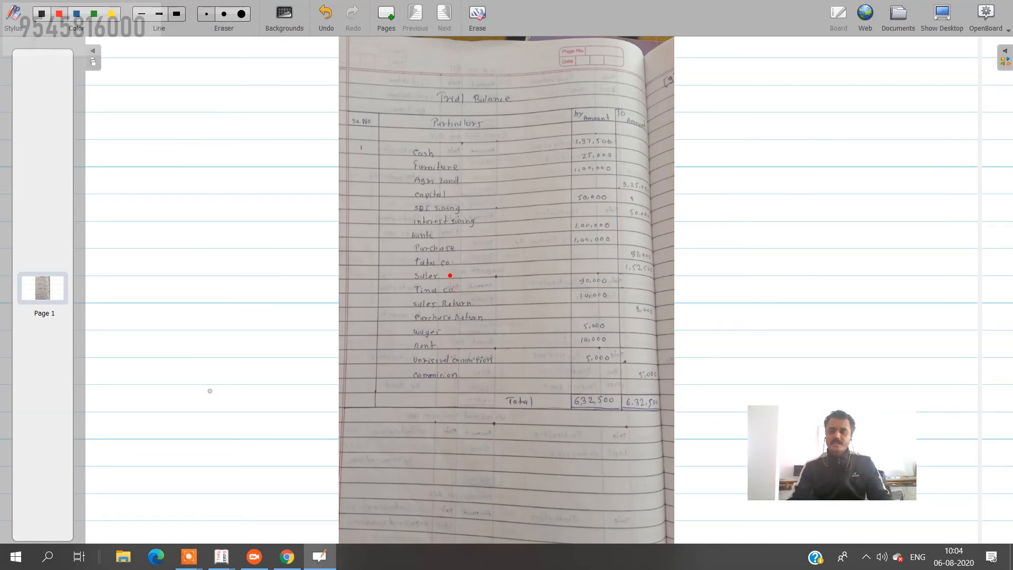
click(941, 16)
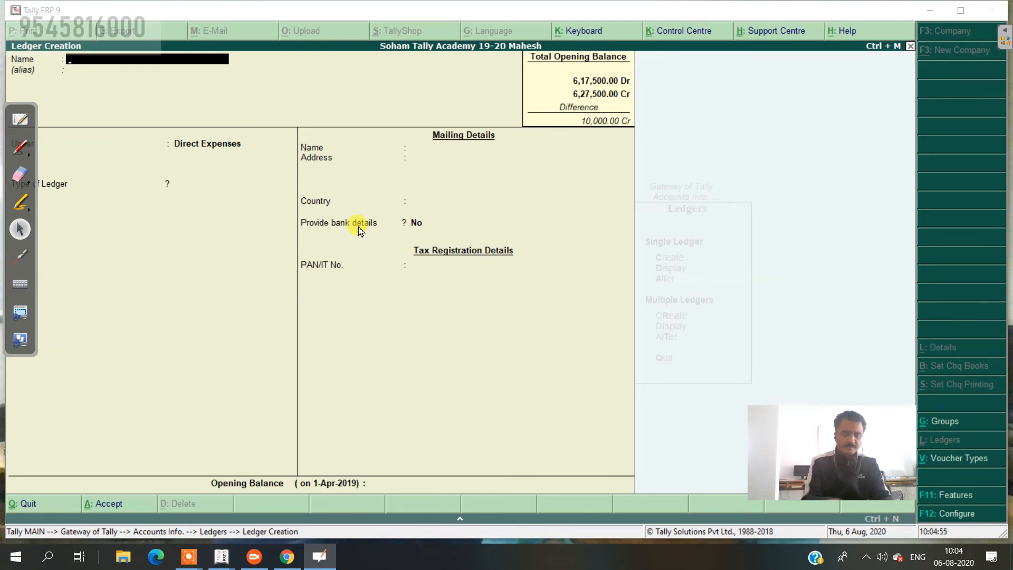
click(169, 106)
text(Shop)
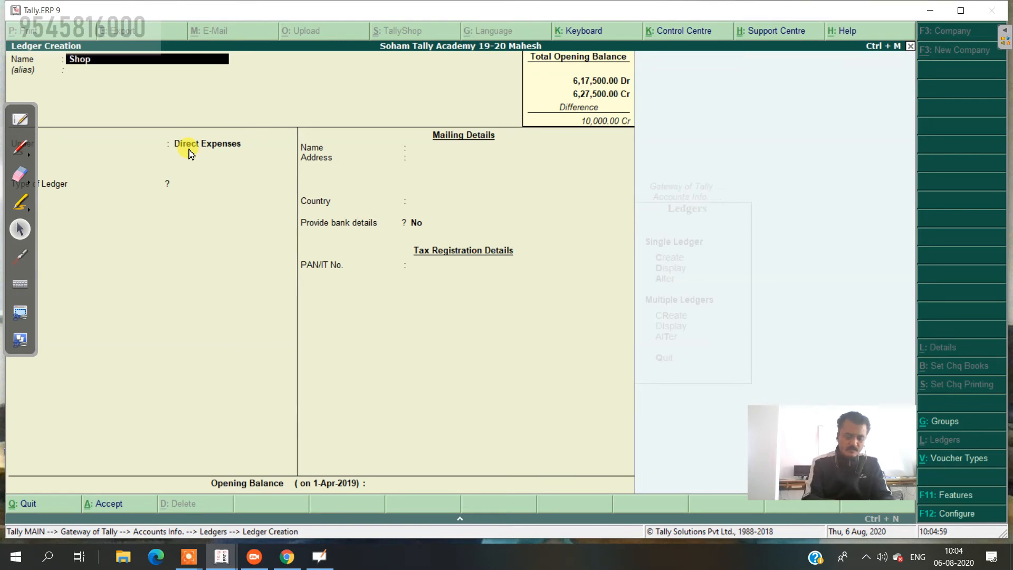
text( Rent)
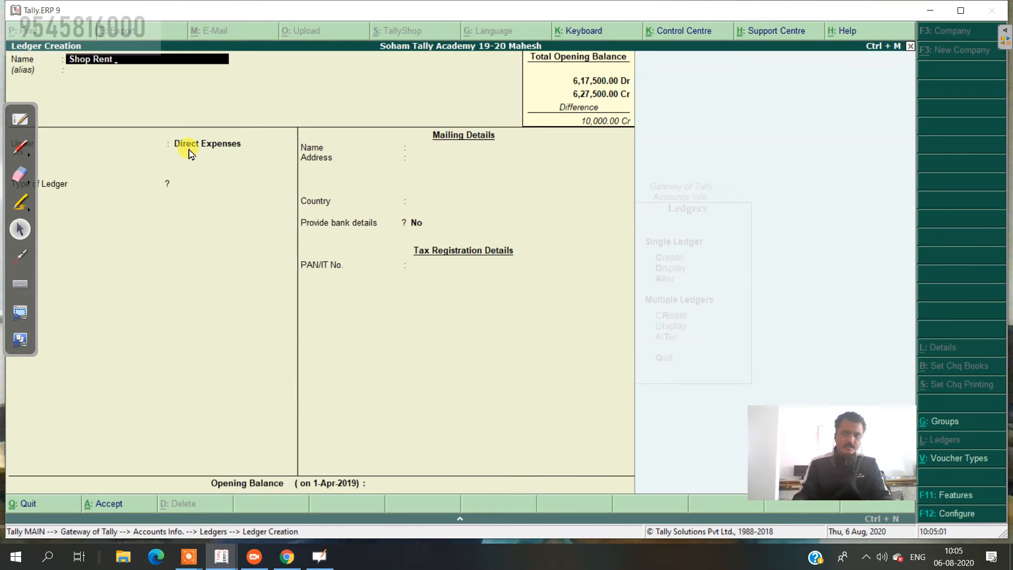
key(Return)
Place the Shop Rent ledger under Indirect Expenses with the Not Applicable ledger type
text(In)
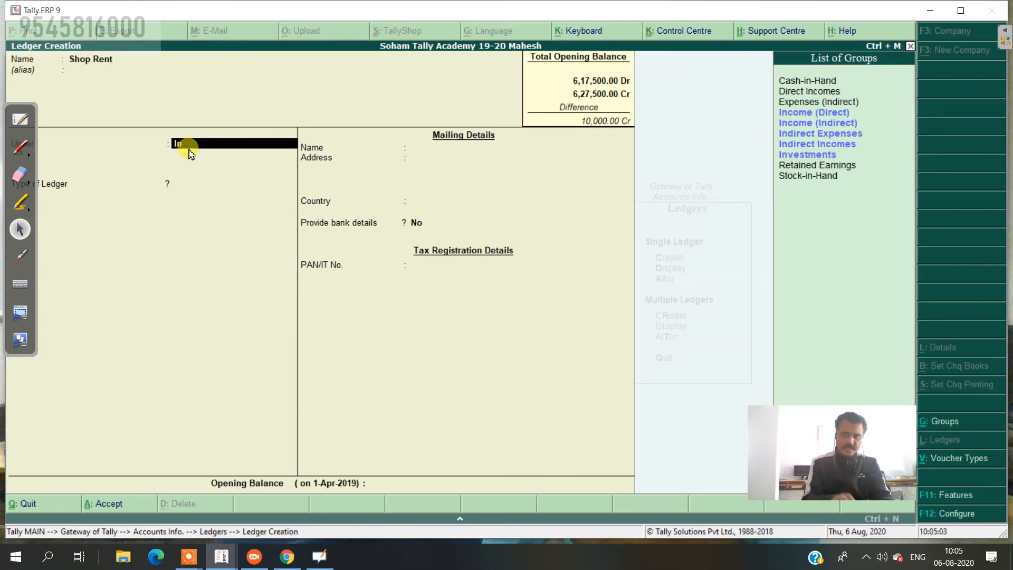
key(Down)
key(Down)
key(Return)
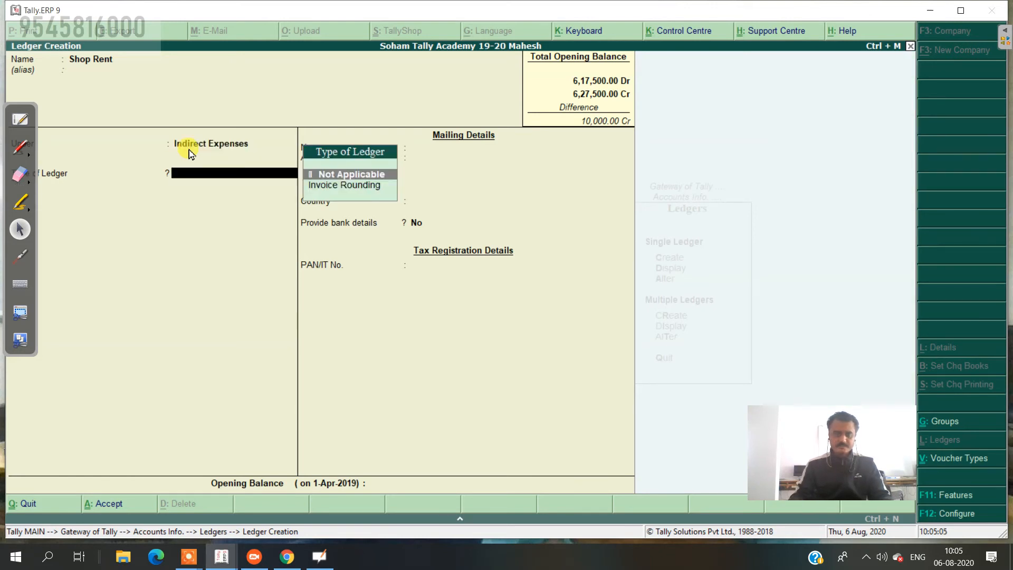
key(Return)
key(Return)
Set the Shop Rent opening balance to 10,000 Dr and save the ledger
text(10)
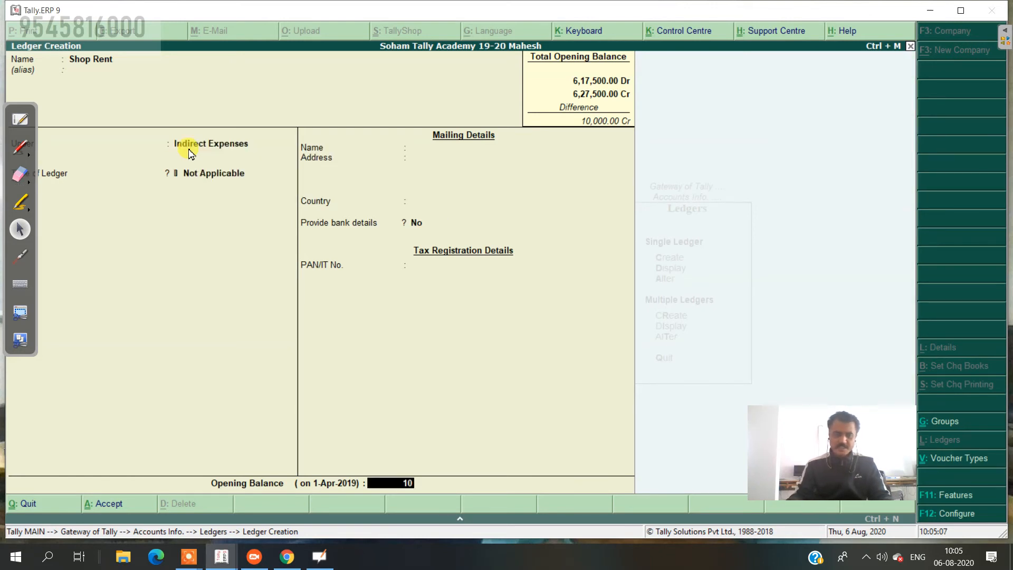
text(,00000)
key(Return)
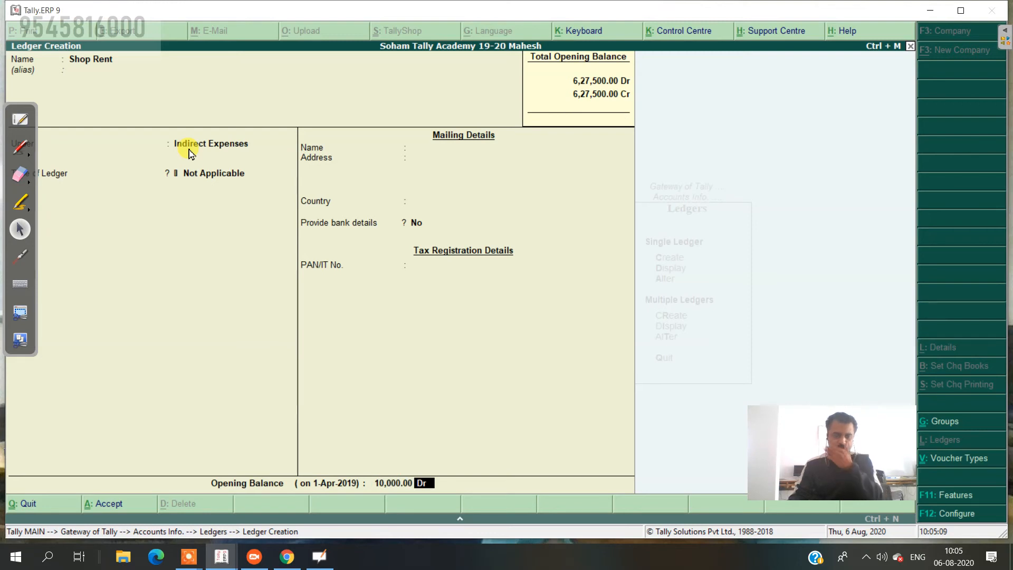
key(Return)
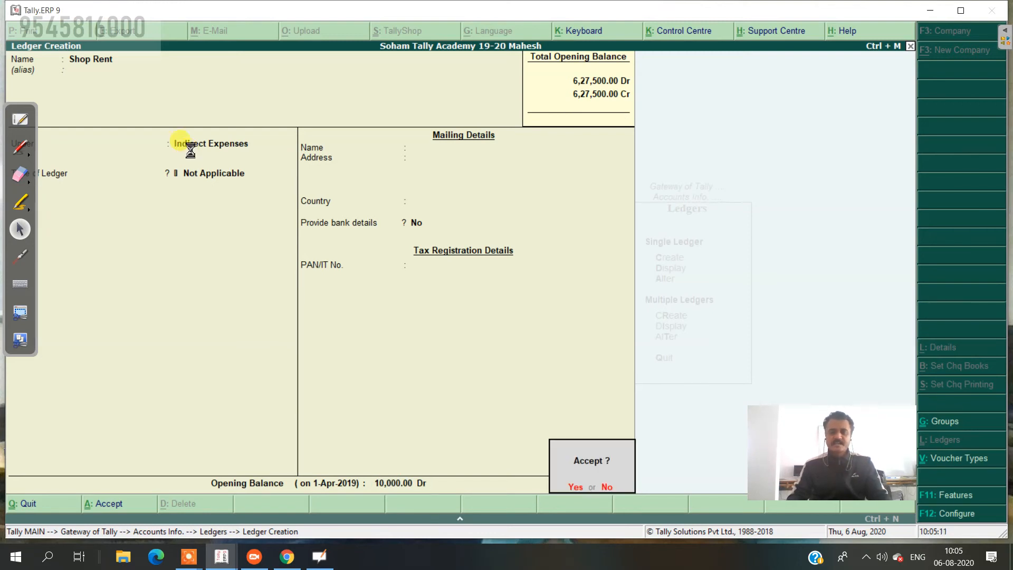
key(Return)
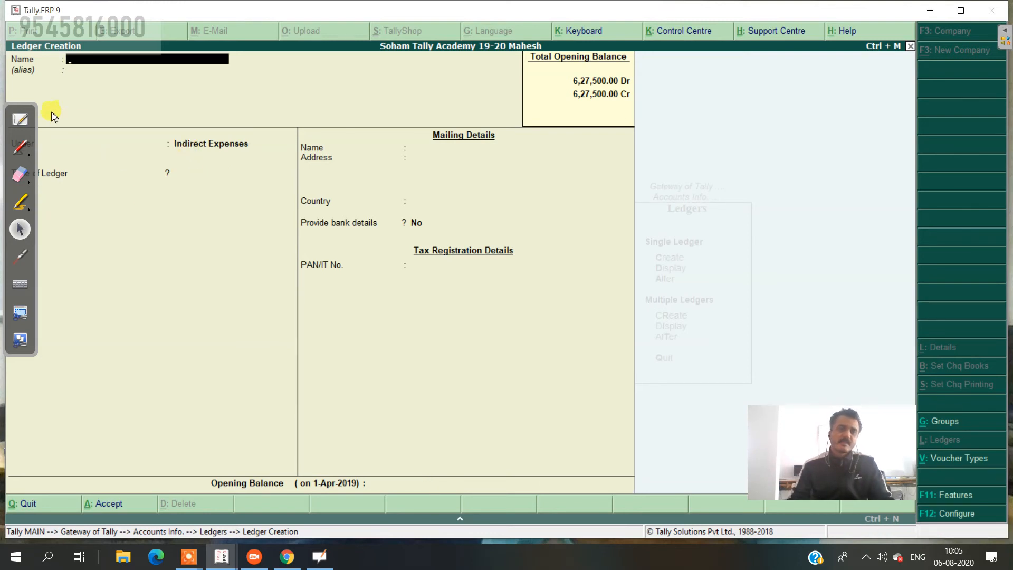
Look up the unreceived commission entry in OpenBoard's trial balance and name the new Tally ledger Unrecived Commission
click(19, 123)
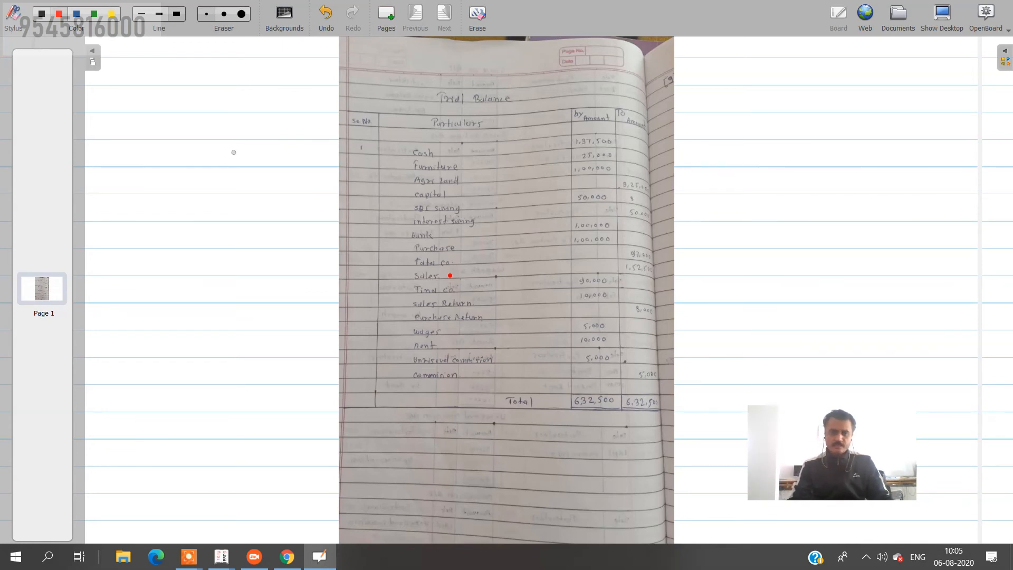
click(940, 14)
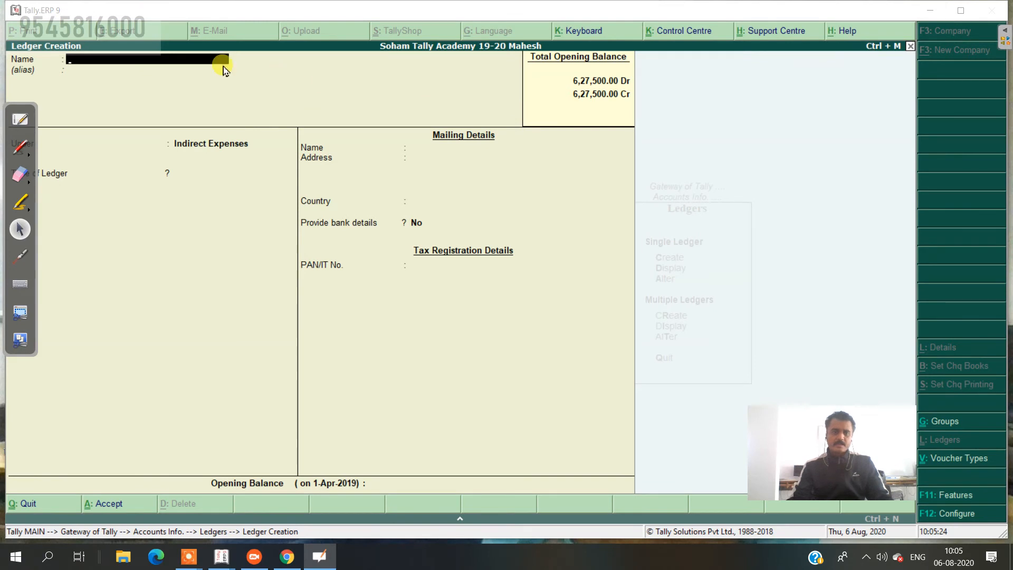
click(158, 61)
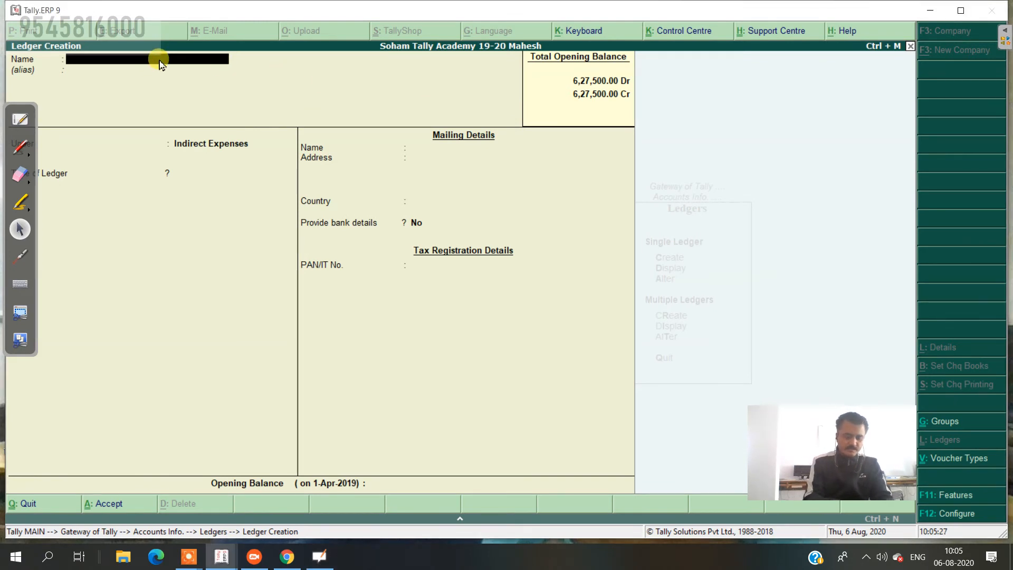
text(Unrecived Commi)
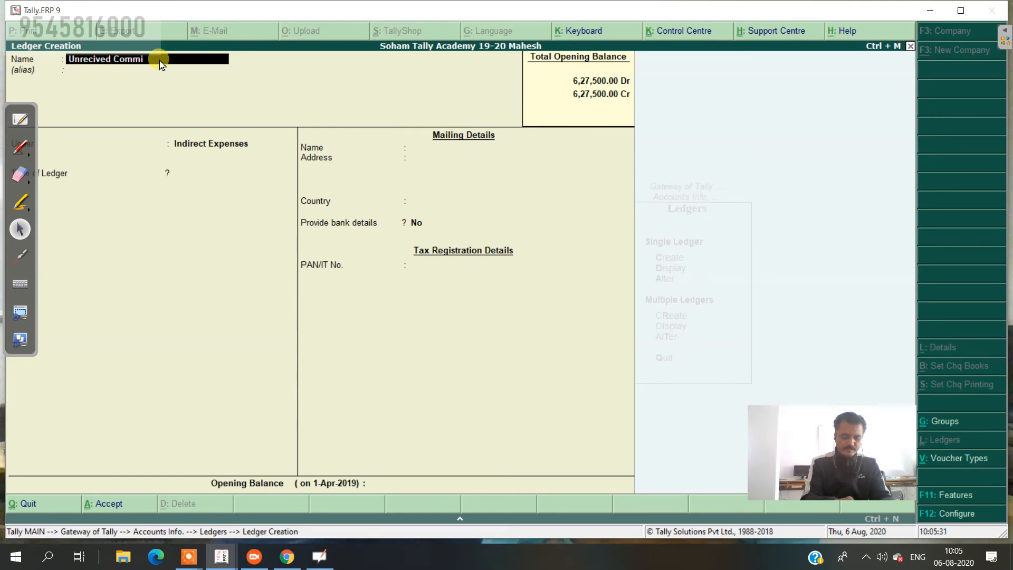
text(ssion)
key(Return)
key(Return)
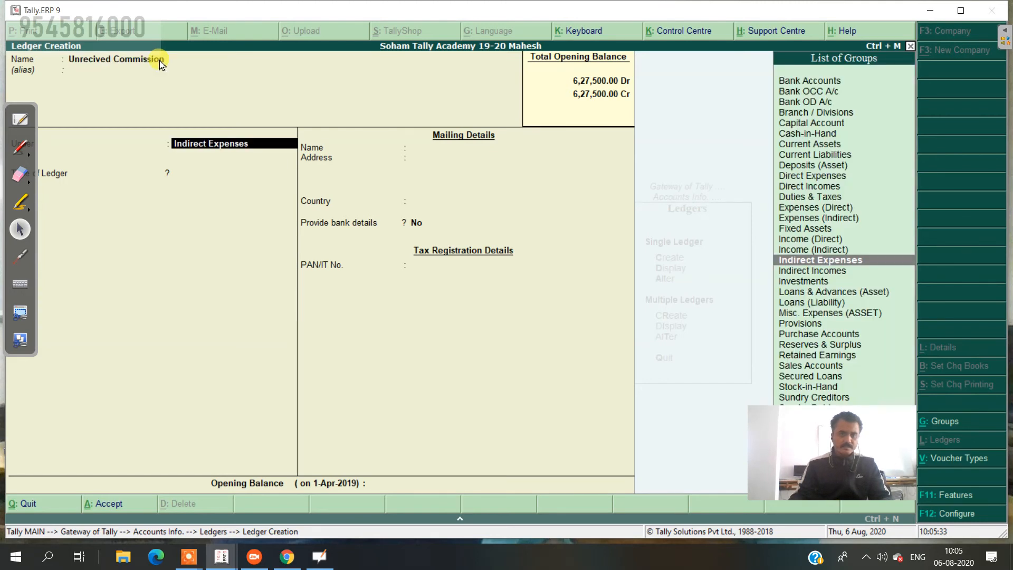
Place the Unrecived Commission ledger under Current Assets and keep the default mailing details with India and Maharashtra
text(Cu)
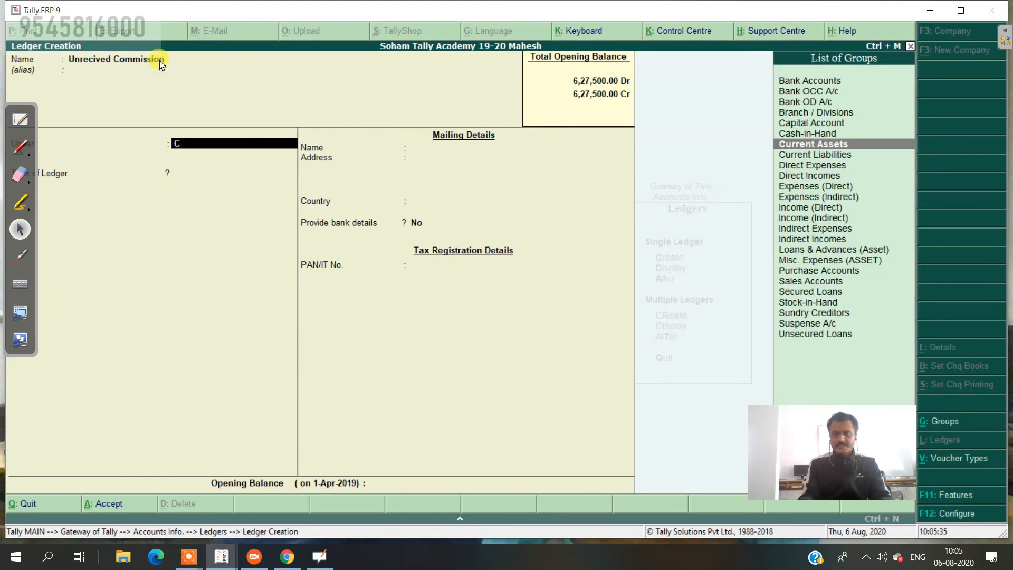
key(Return)
key(Return)
key(Return)
key(Return)
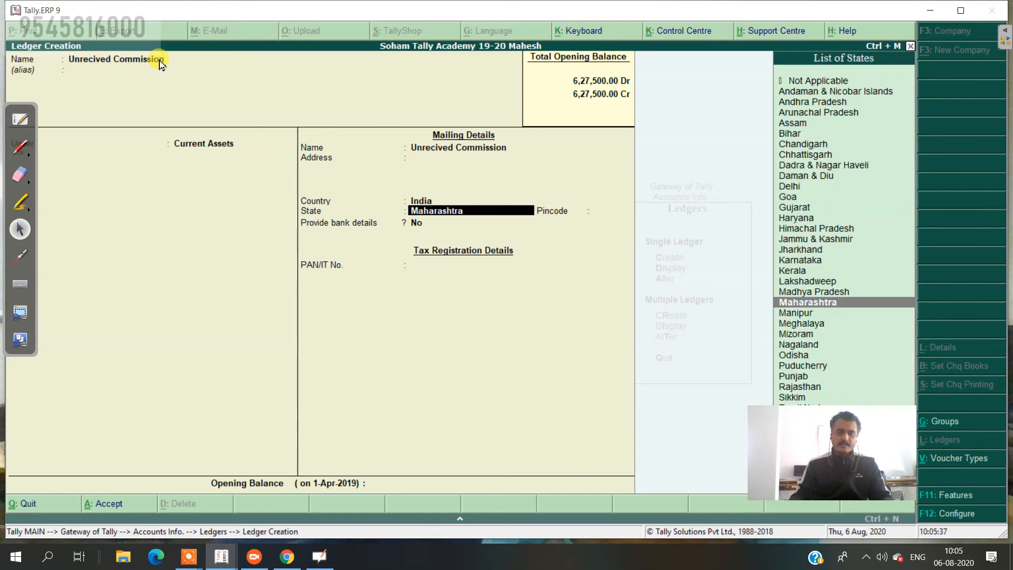
key(Return)
key(Return)
key(Return)
key(Return)
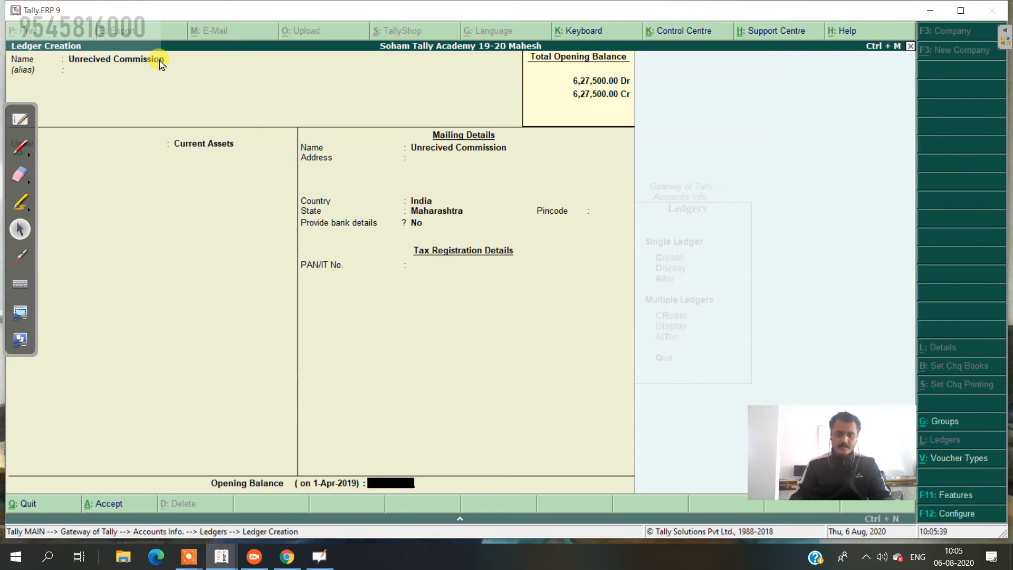
Set the Unrecived Commission opening balance to 5000 Dr and save the ledger
text(5000)
key(Return)
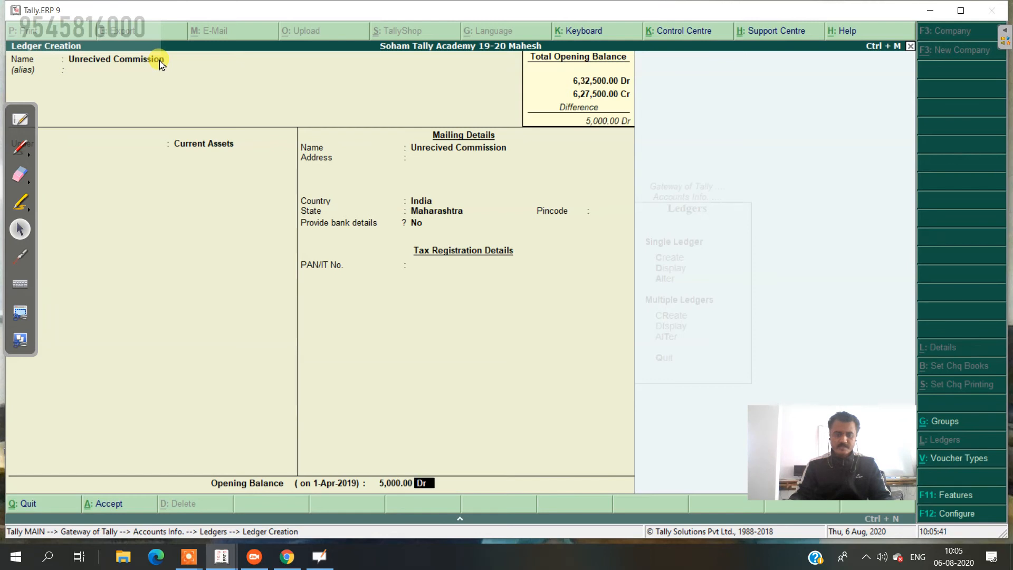
key(Return)
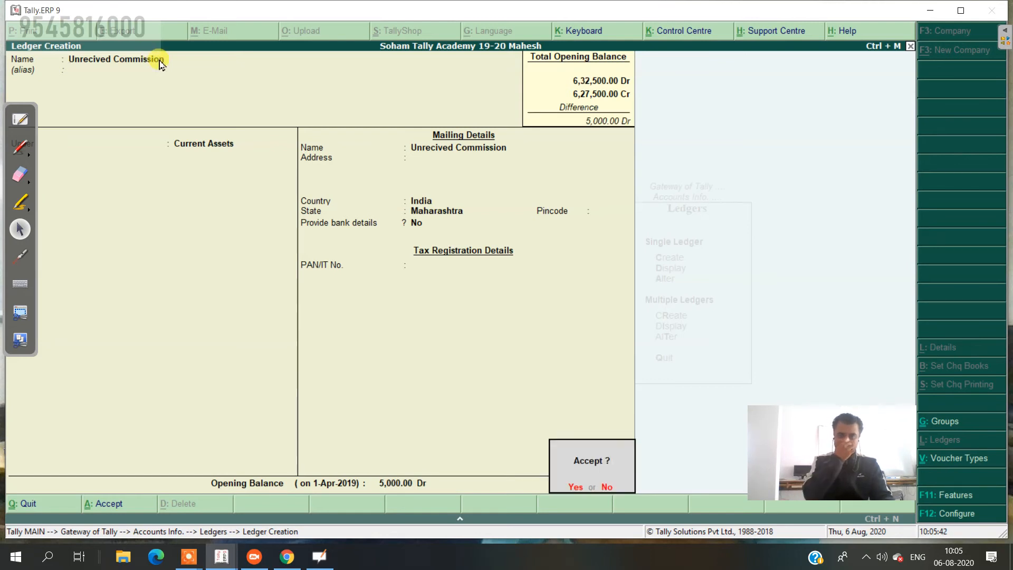
key(Return)
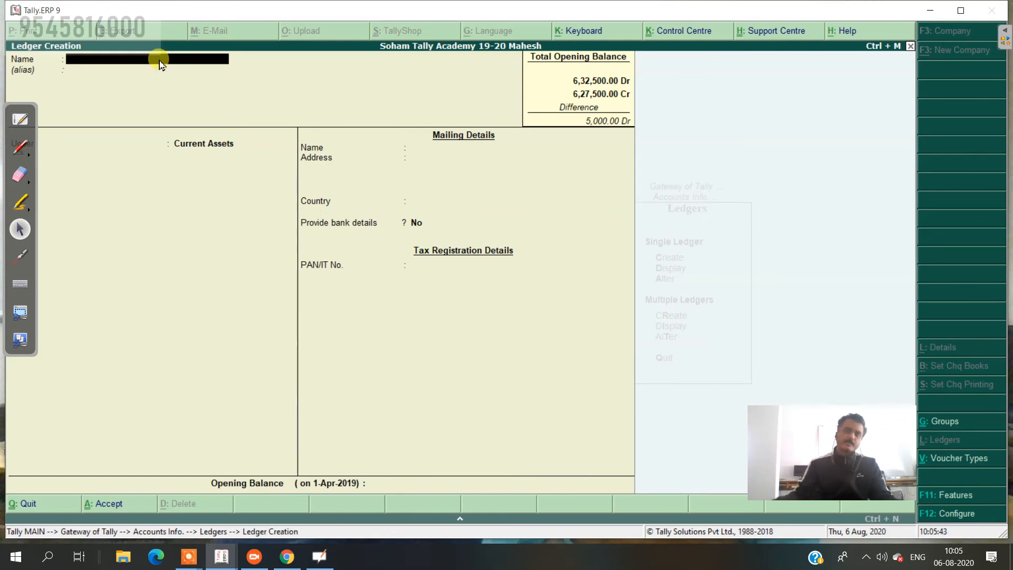
Look up the commission entry in OpenBoard's trial balance and name the new Tally ledger Commission Received
click(21, 119)
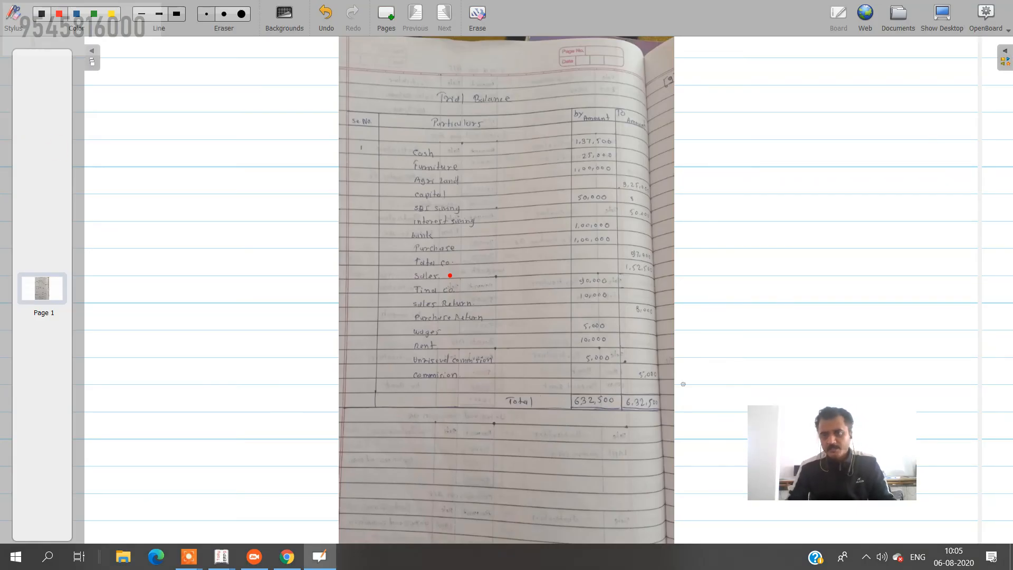
click(942, 16)
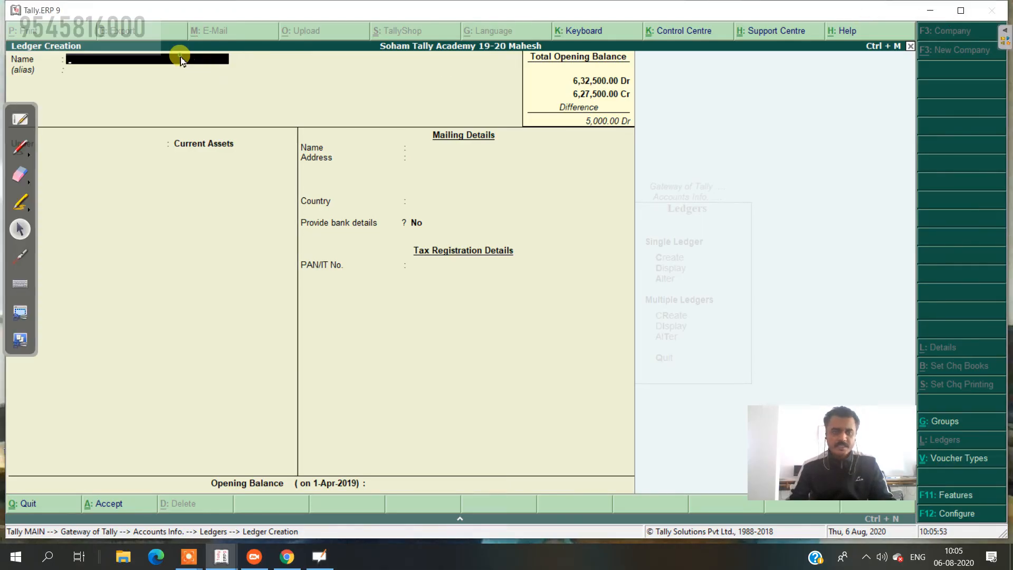
text(Comm)
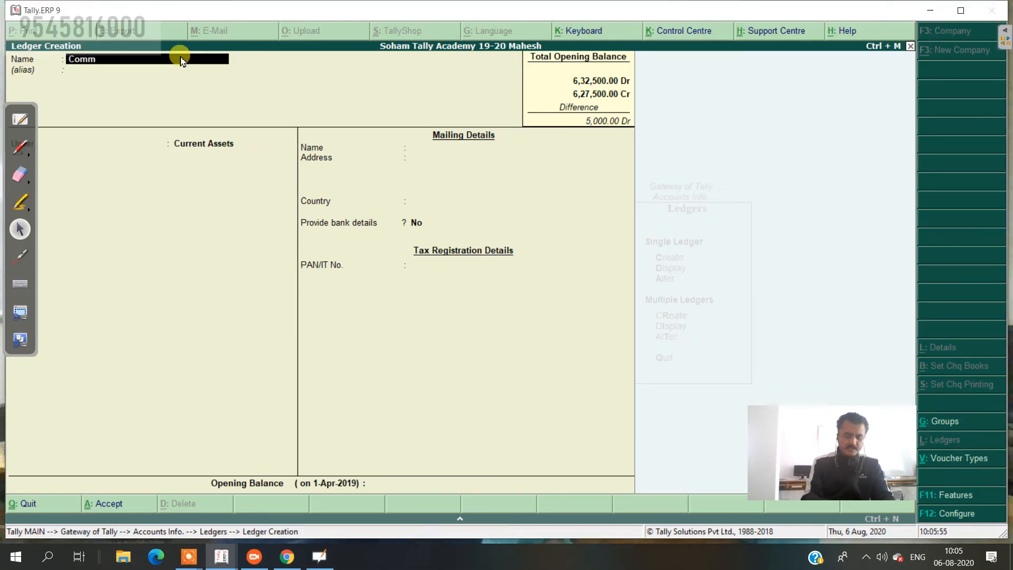
text(issio)
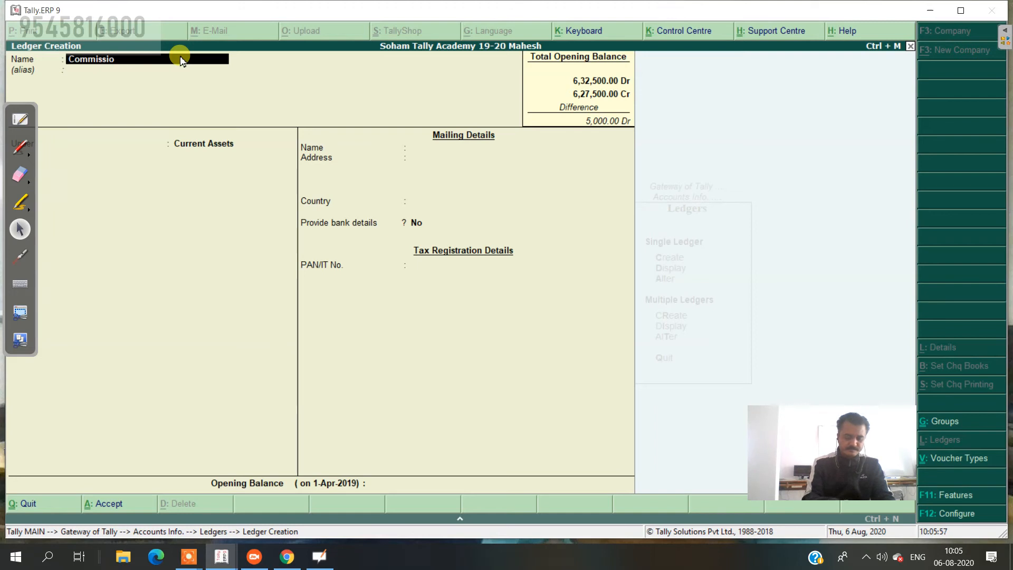
text(n Received)
key(Return)
key(Return)
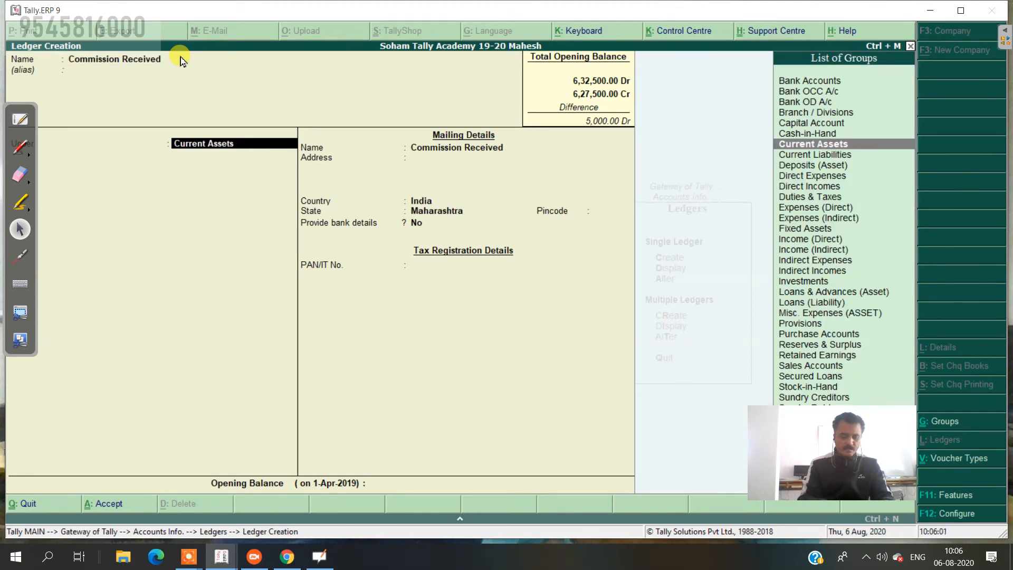
Place the Commission Received ledger under Indirect Incomes with the Not Applicable ledger type
text(In)
key(Down)
key(Down)
key(Down)
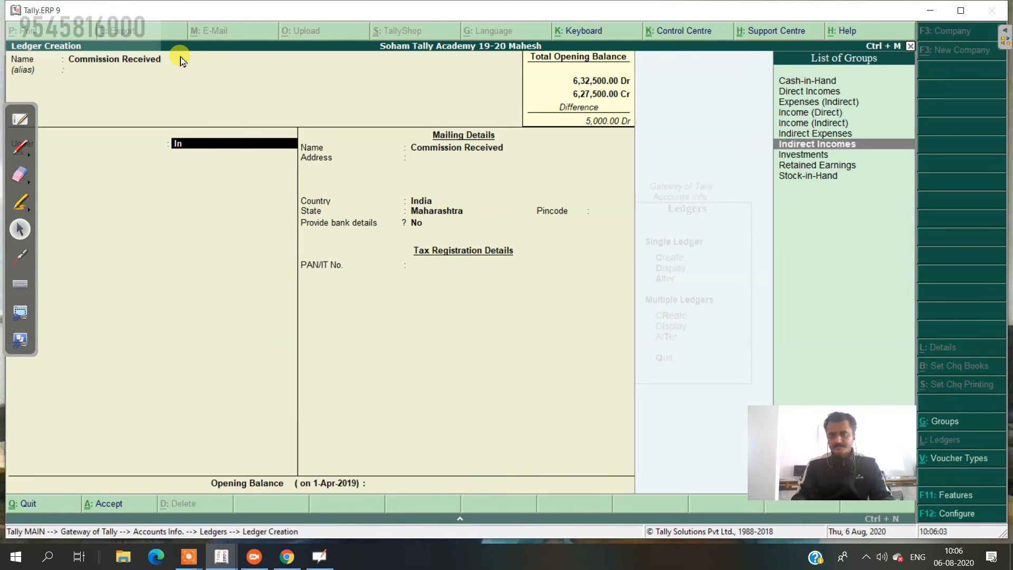
key(Return)
key(Return)
key(Return)
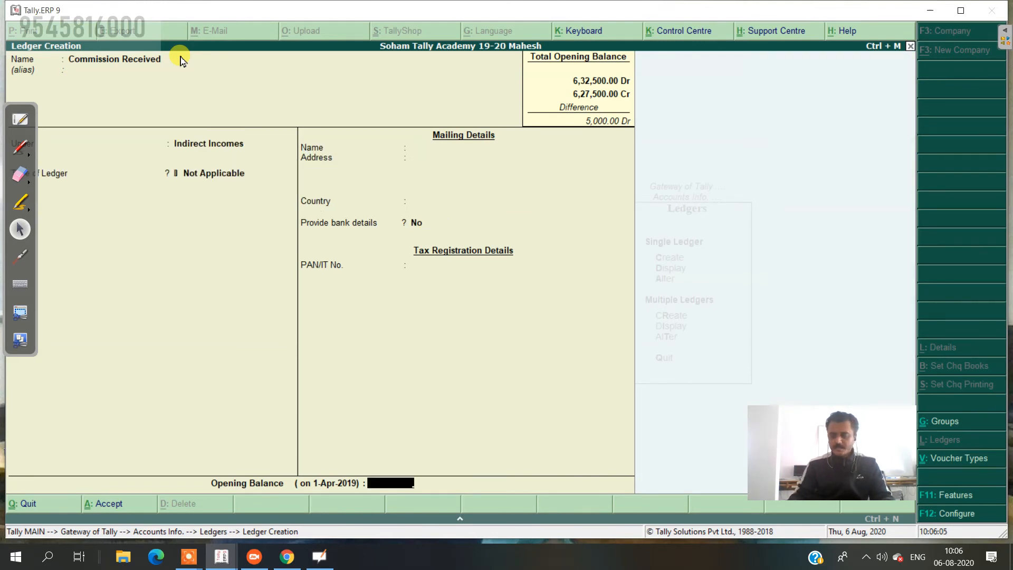
Set the Commission Received opening balance to 5000 Cr and save the ledger
text(5000)
key(Return)
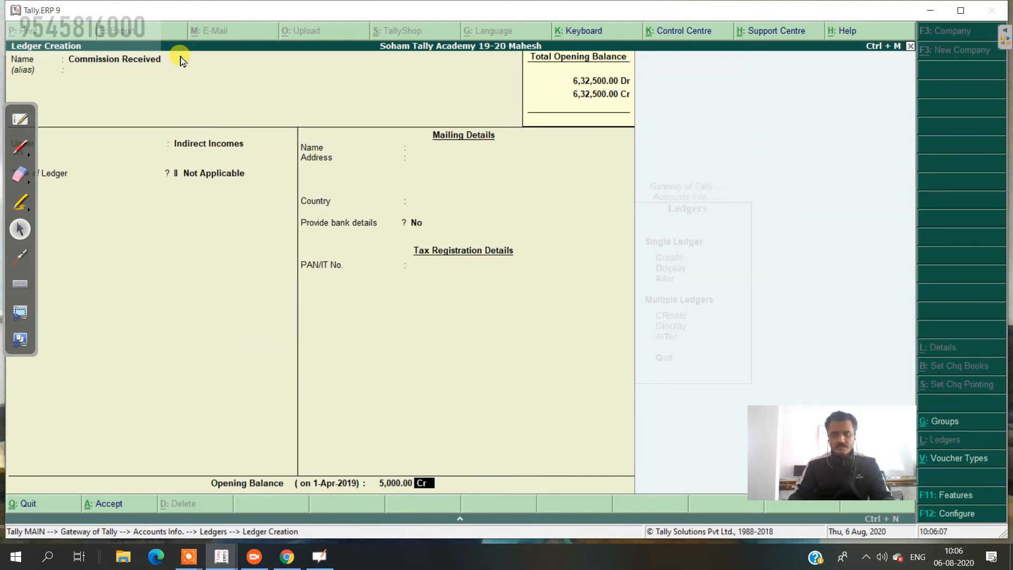
key(Return)
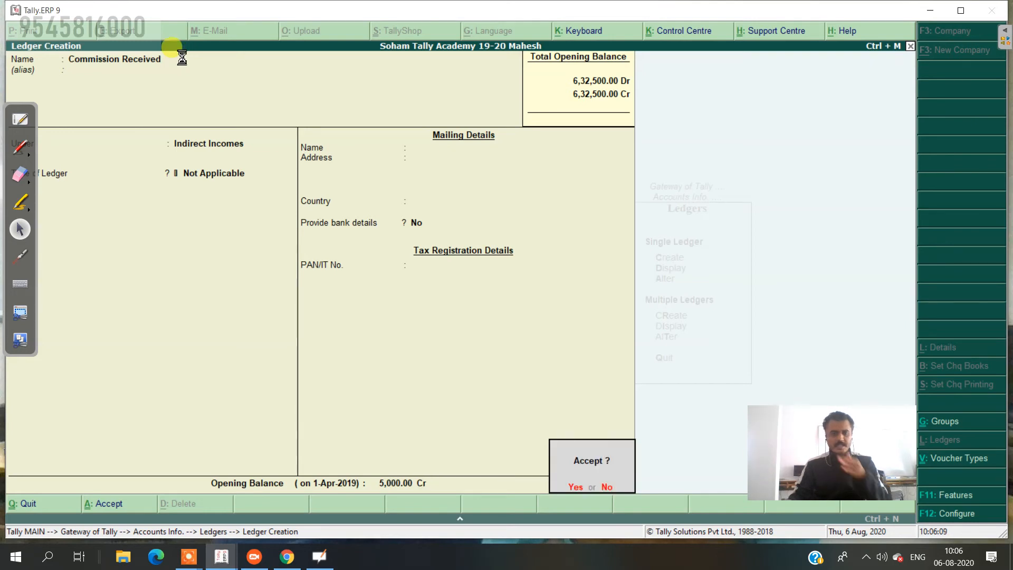
key(Return)
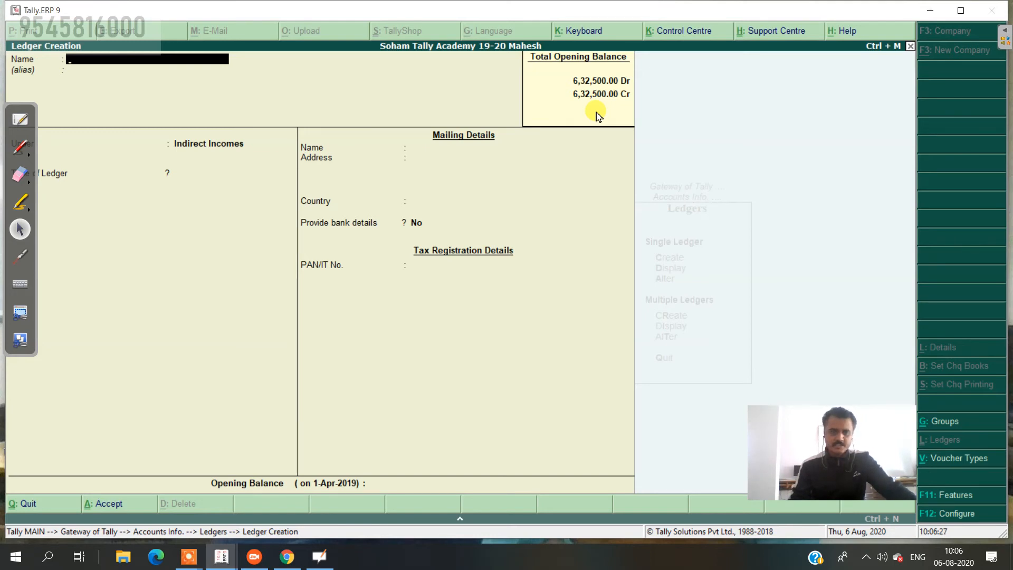
Quit ledger creation and return to the Gateway of Tally
key(Escape)
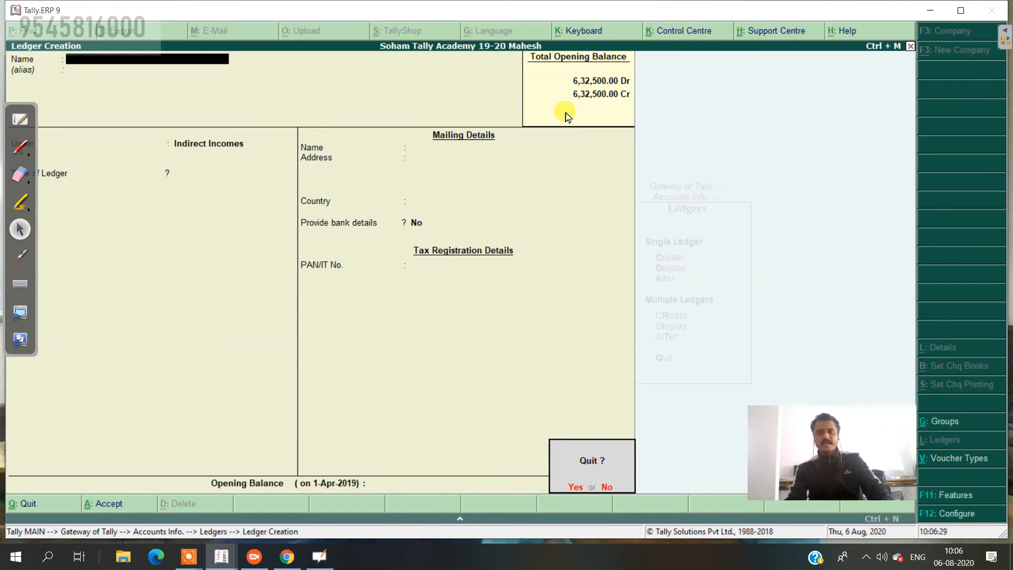
key(Return)
key(Escape)
key(Escape)
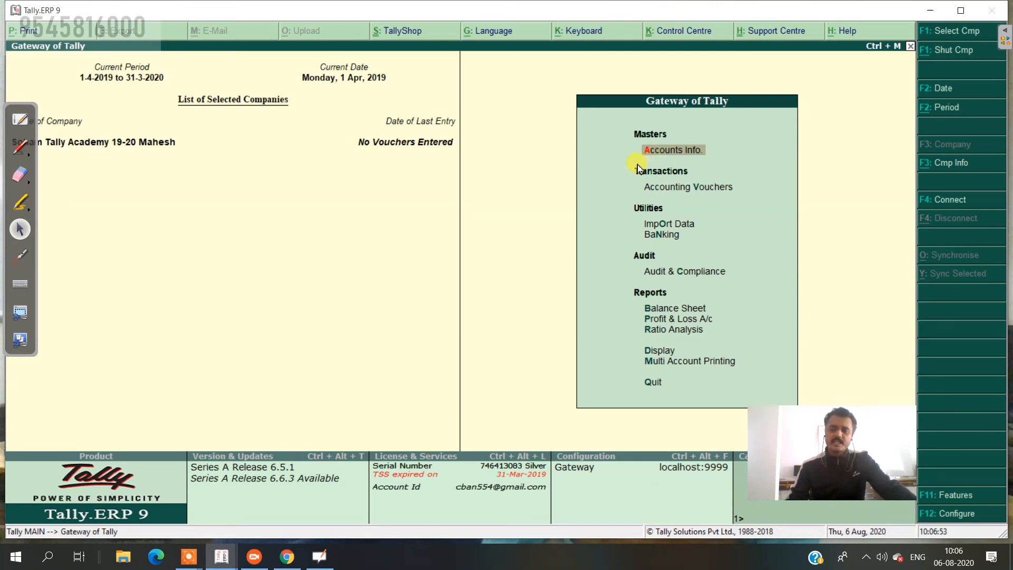
Open the Profit & Loss A/c report and expand it to the detailed view with individual ledgers
key(Down)
key(Down)
key(Down)
key(Down)
key(Down)
key(Down)
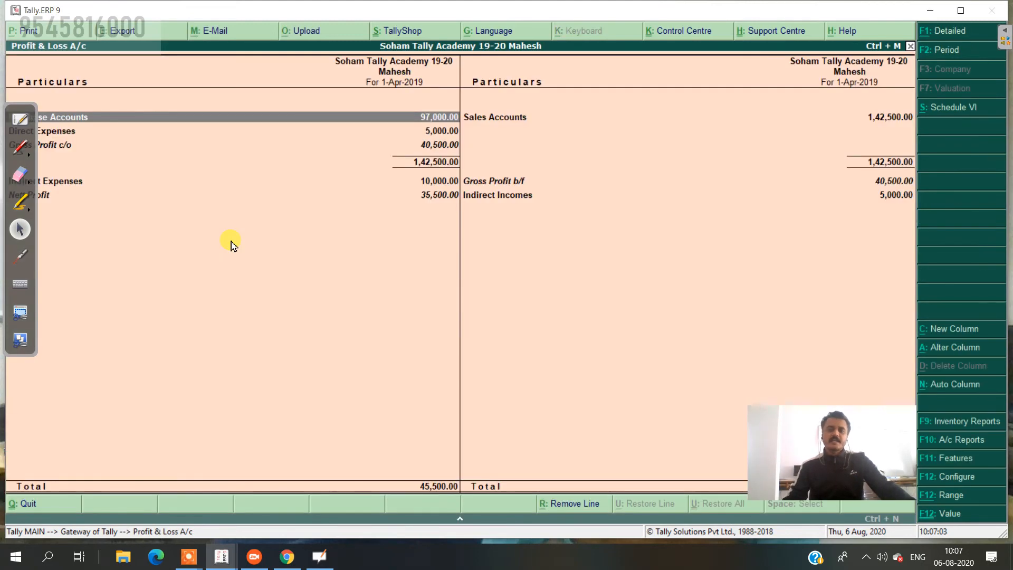
key(alt+F1)
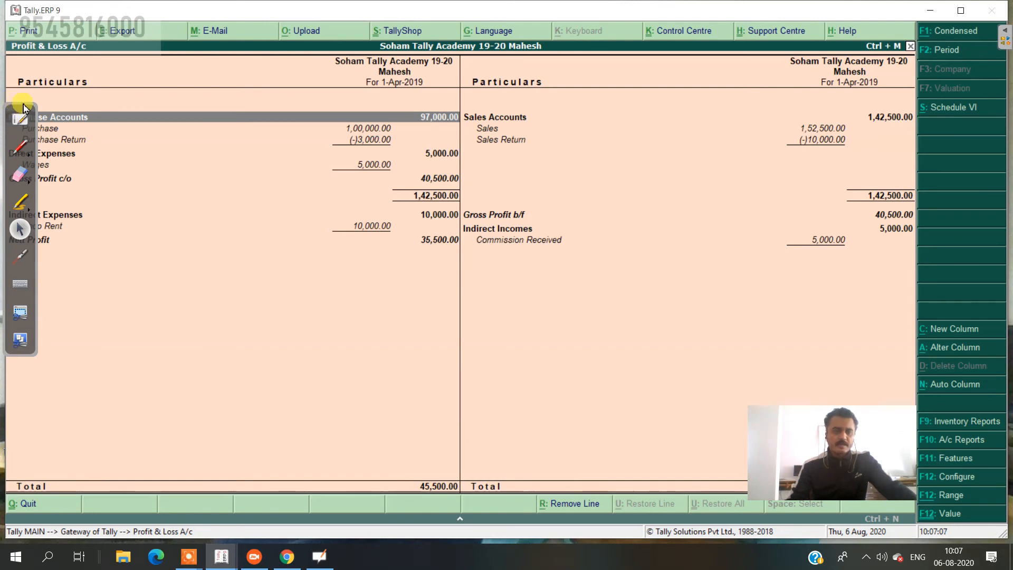
drag(23, 108, 27, 155)
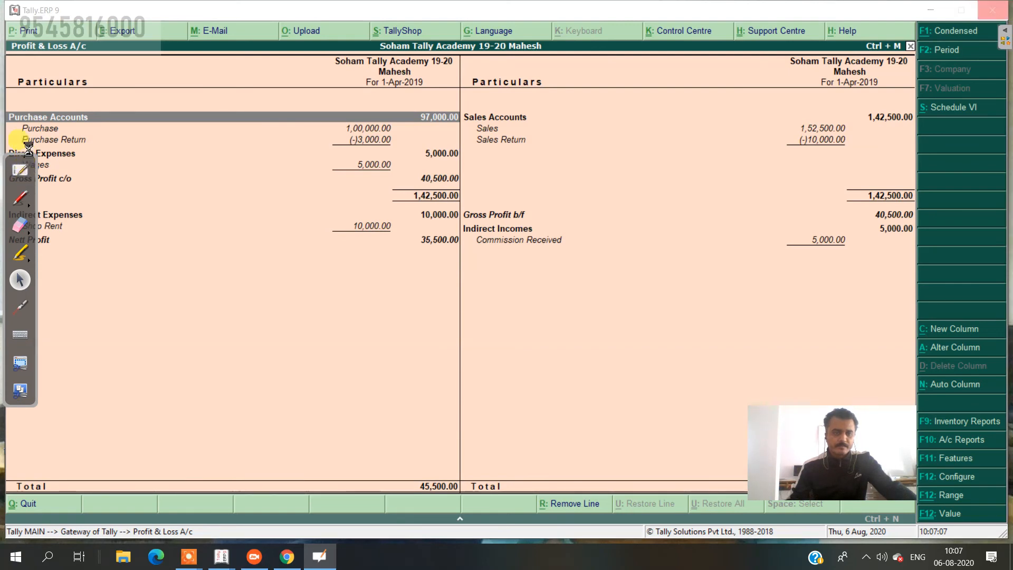
drag(27, 158, 26, 319)
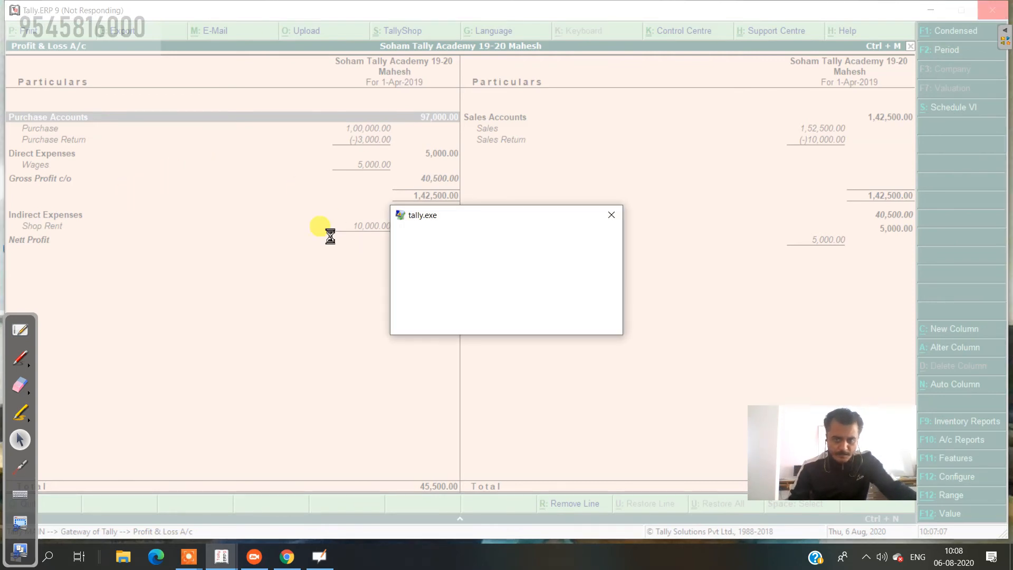
click(493, 315)
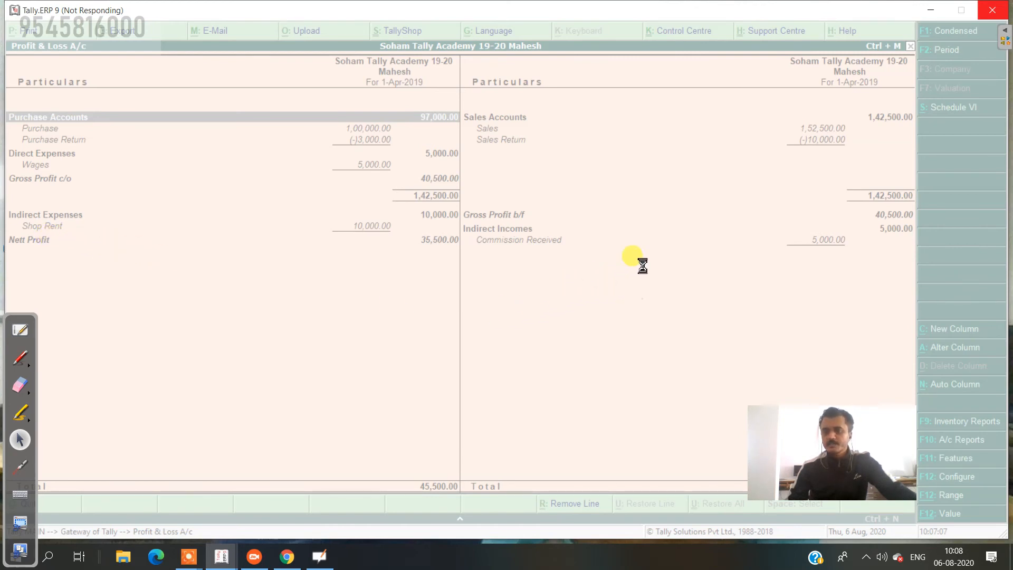
drag(802, 457, 599, 487)
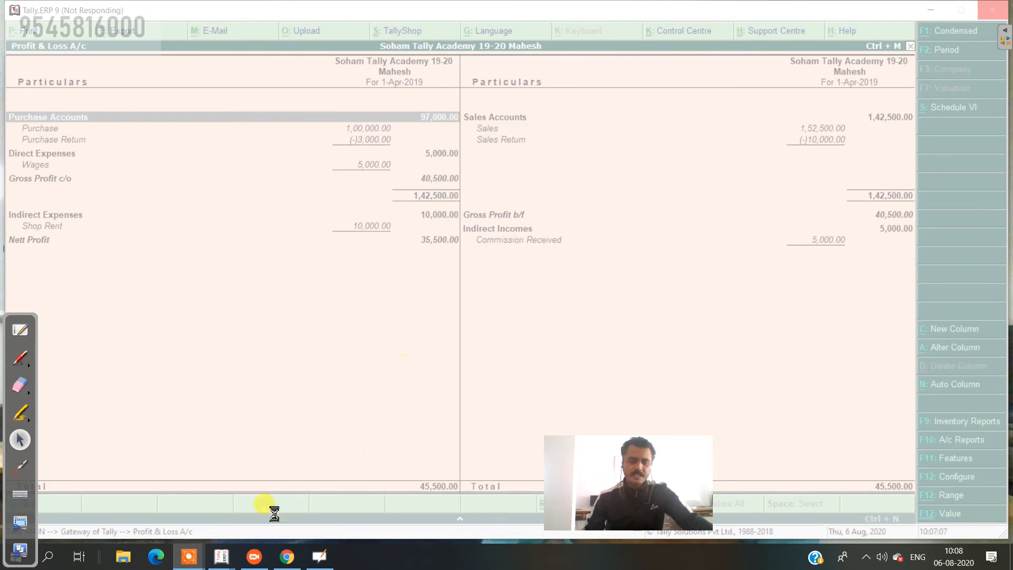
mouse_move(197, 558)
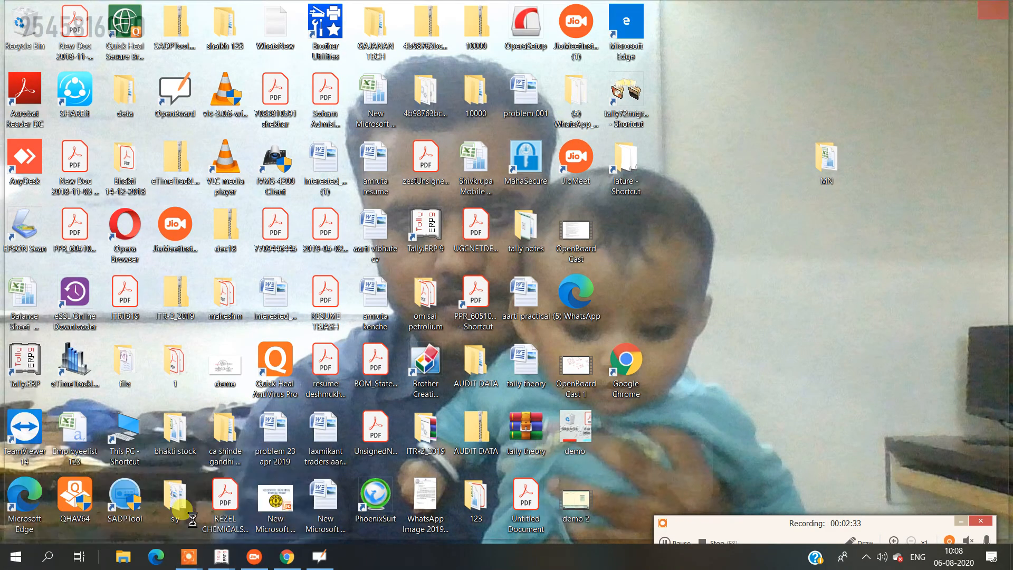
click(170, 514)
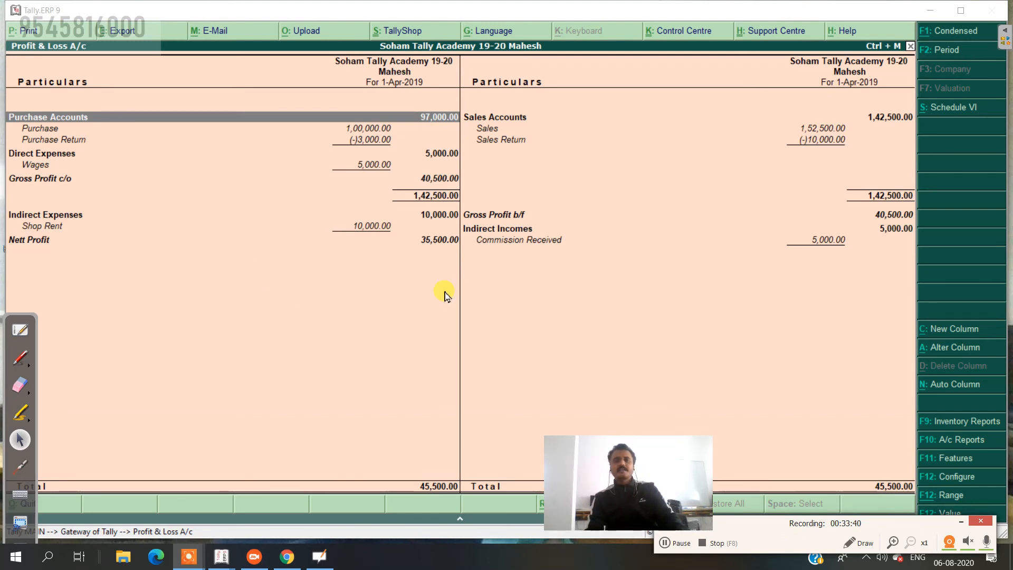
Leave the Profit & Loss A/c and open the Balance Sheet in detailed view
key(Escape)
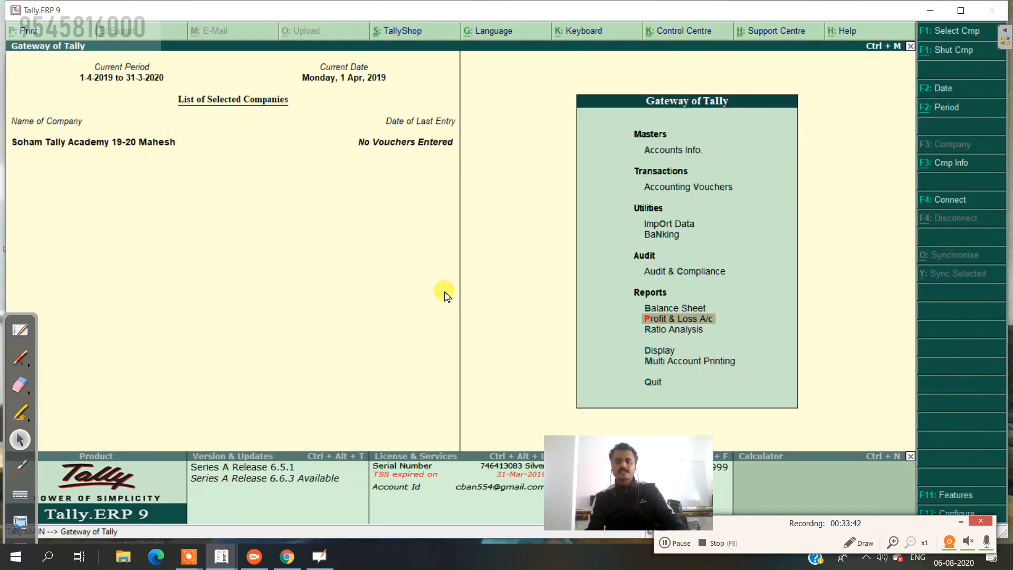
key(Up)
key(Return)
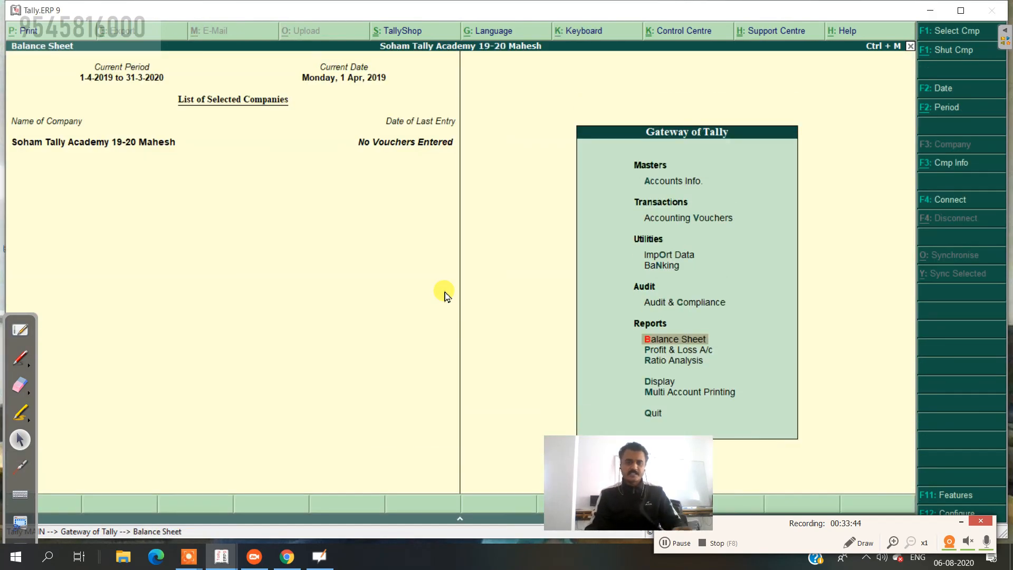
key(alt+F1)
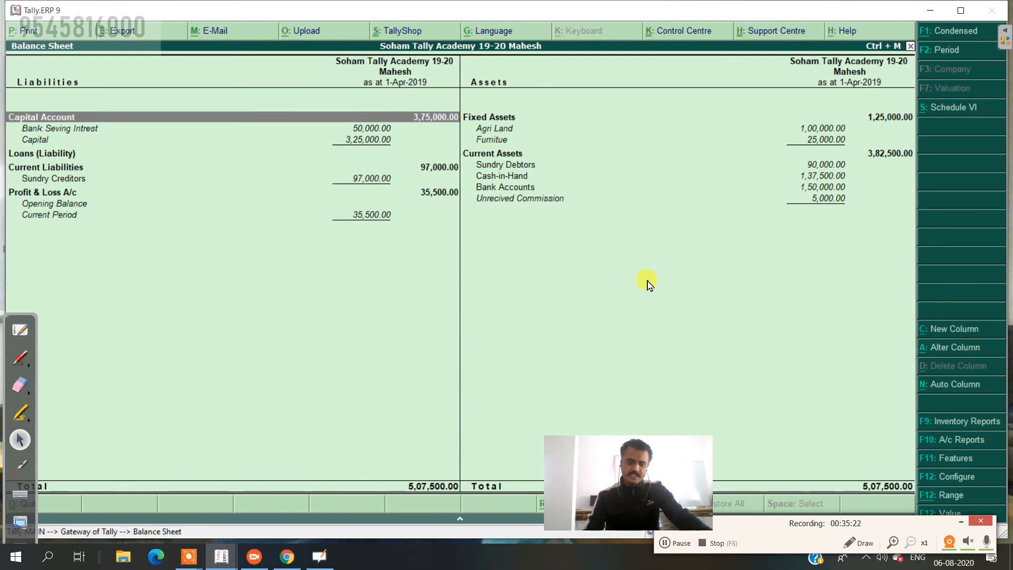
Leave the Balance Sheet and open the Agri Land ledger for single-ledger alteration at its Under group
key(Escape)
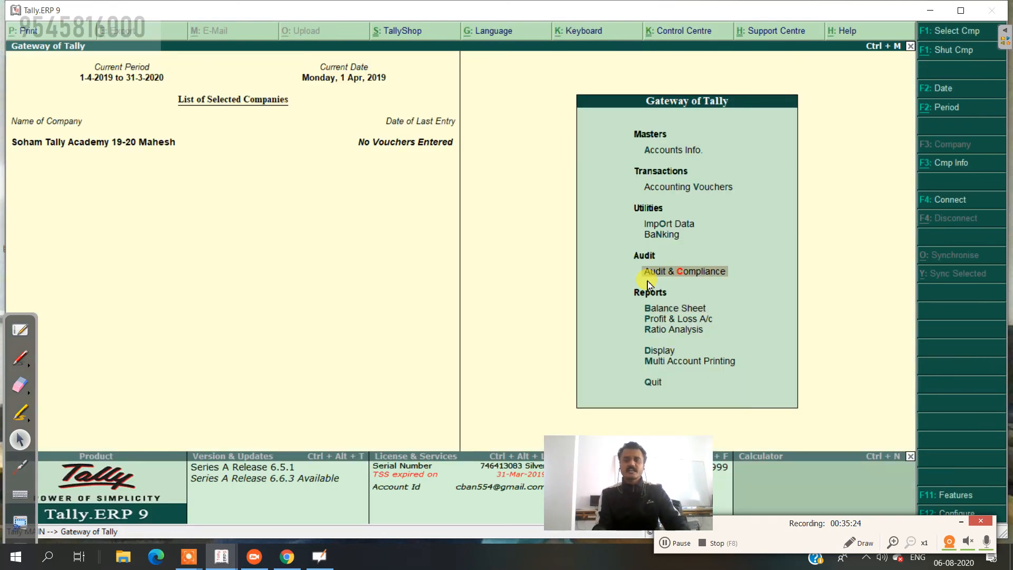
key(Up)
key(Up)
key(Up)
key(Up)
key(Up)
key(Down)
key(Return)
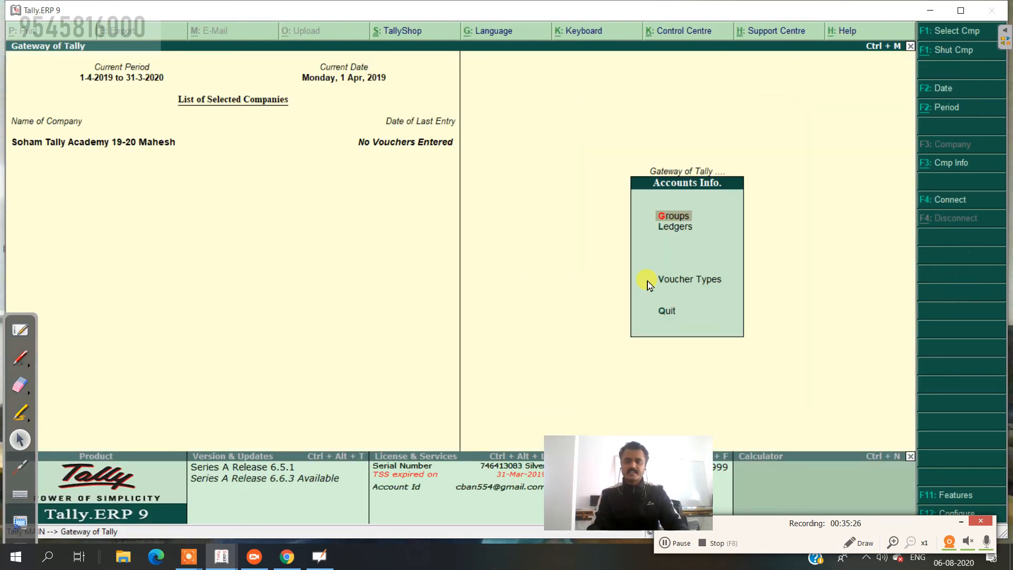
key(Down)
key(Return)
key(Down)
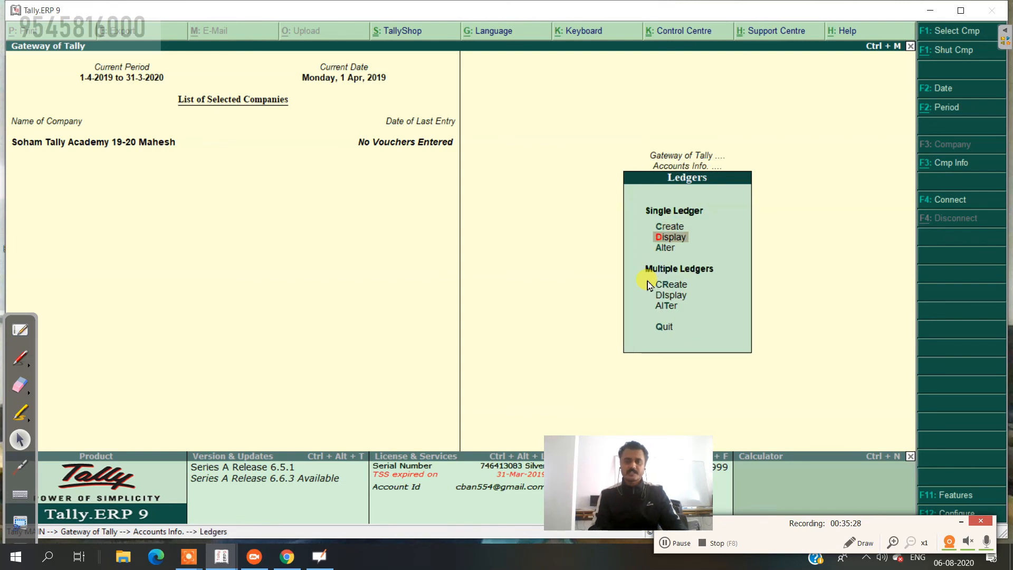
key(Down)
key(Return)
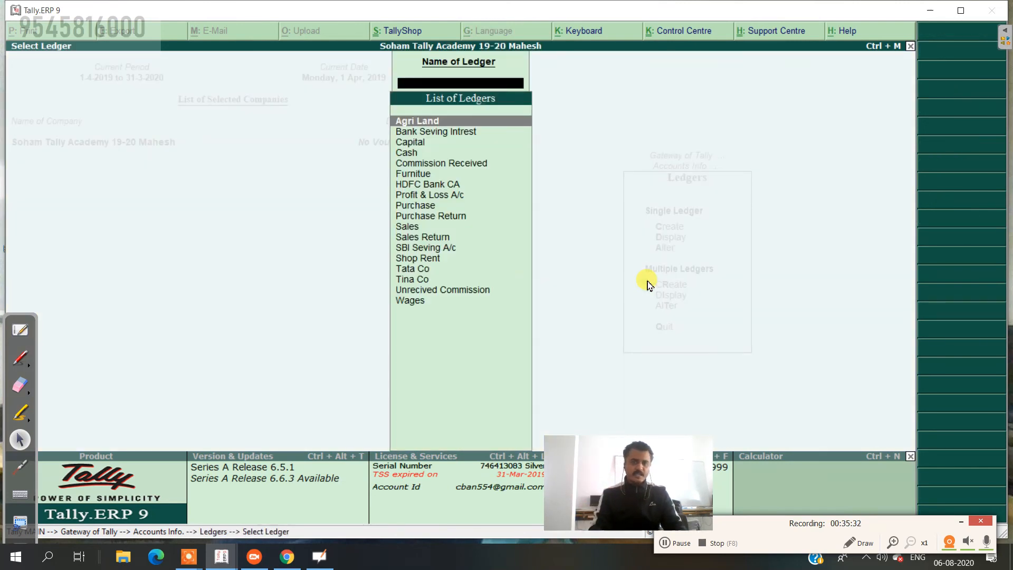
key(Return)
key(Return)
key(Return)
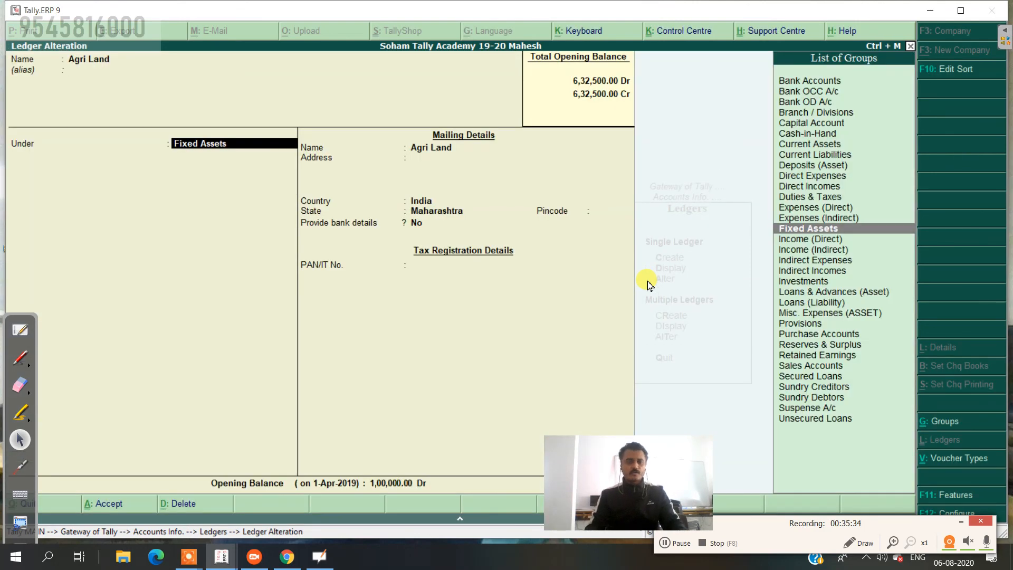
Move the Agri Land ledger under Capital Account and save the alteration
text(v)
key(BackSpace)
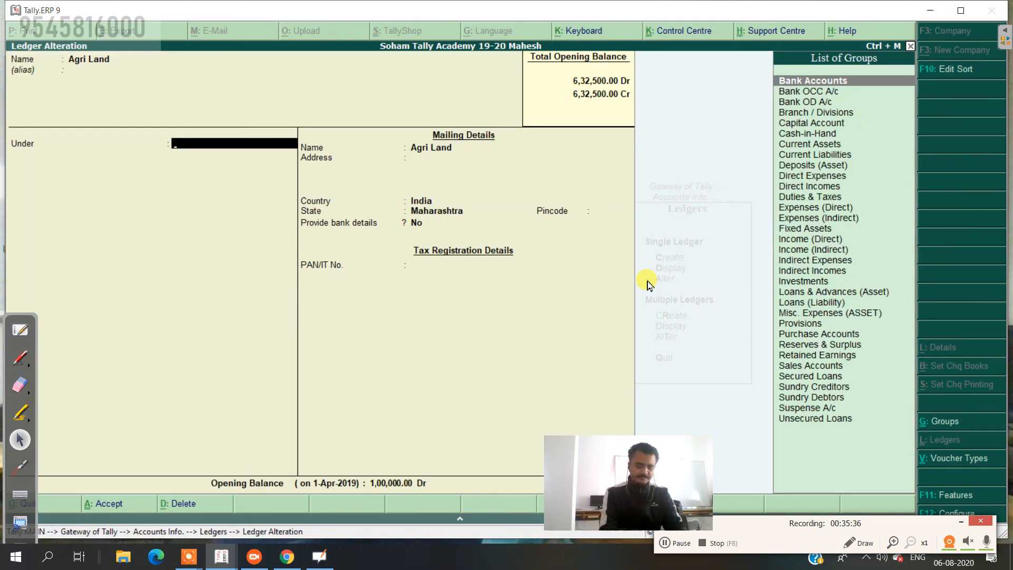
text(Cap)
key(Return)
key(Return)
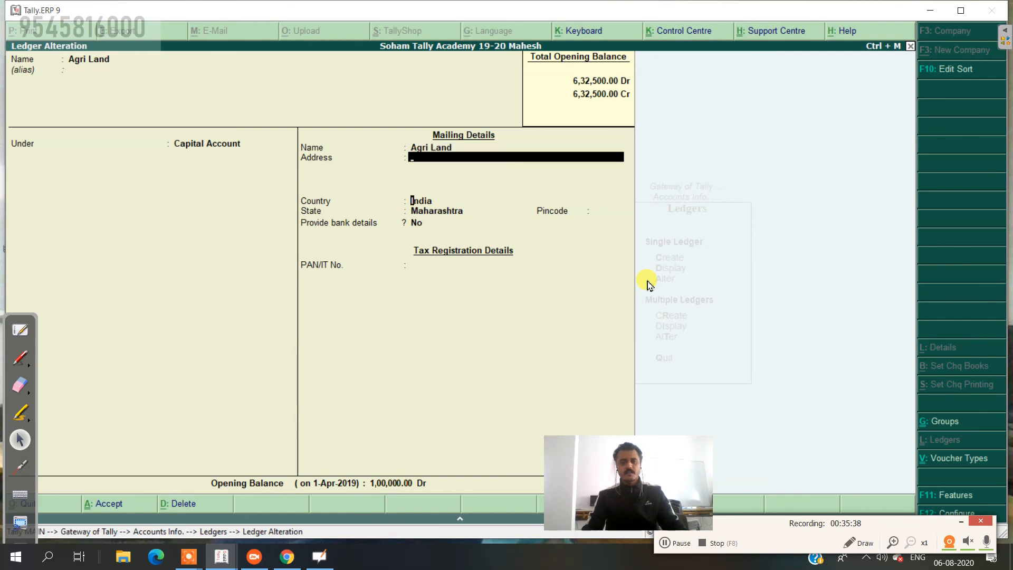
key(Return)
key(Return)
key(Return)
key(Return)
key(Return)
key(Return)
key(Return)
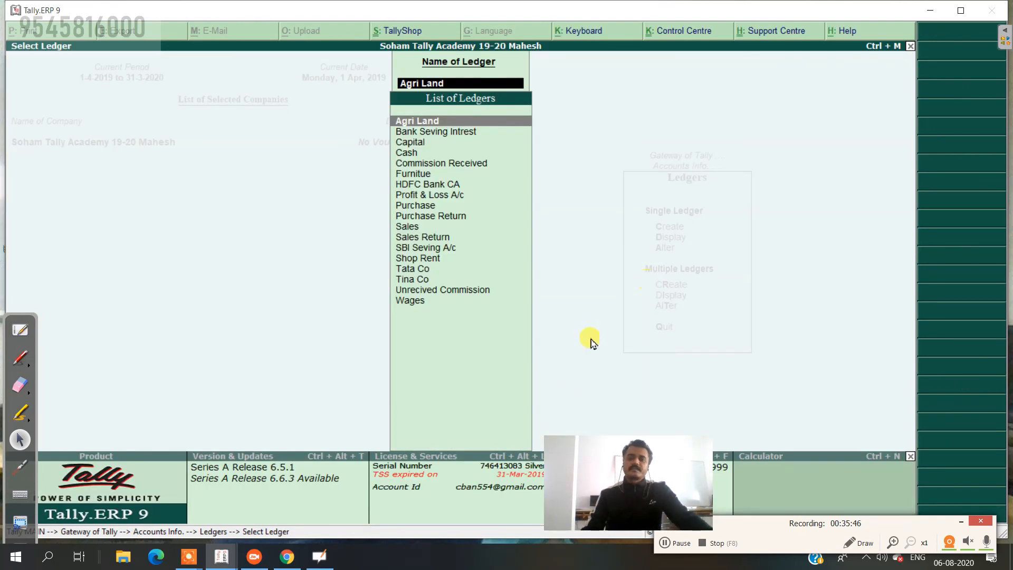
Open a blank single-ledger creation form to check the total opening balance, and quit it
key(Escape)
key(Escape)
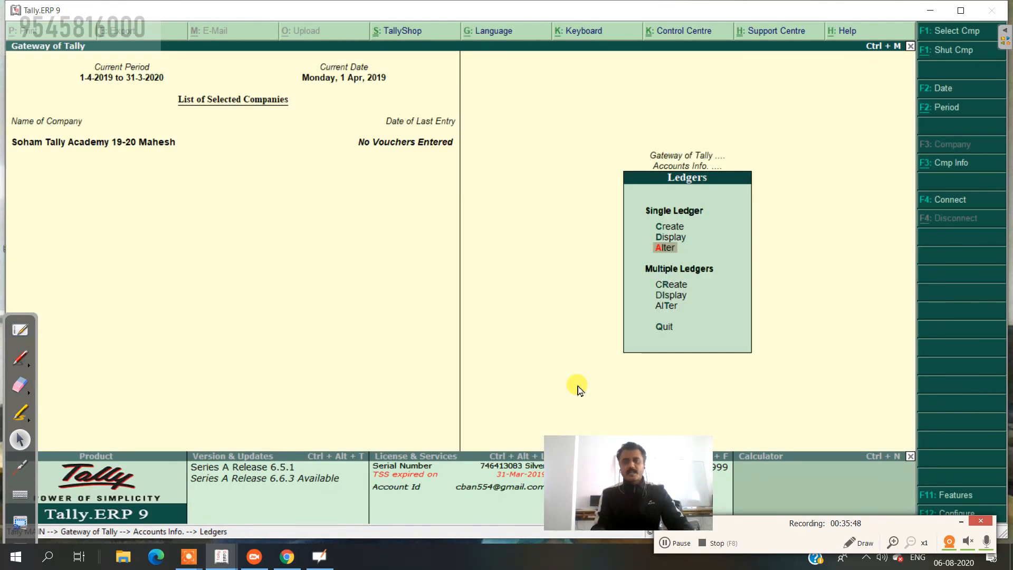
key(Up)
key(Up)
key(Return)
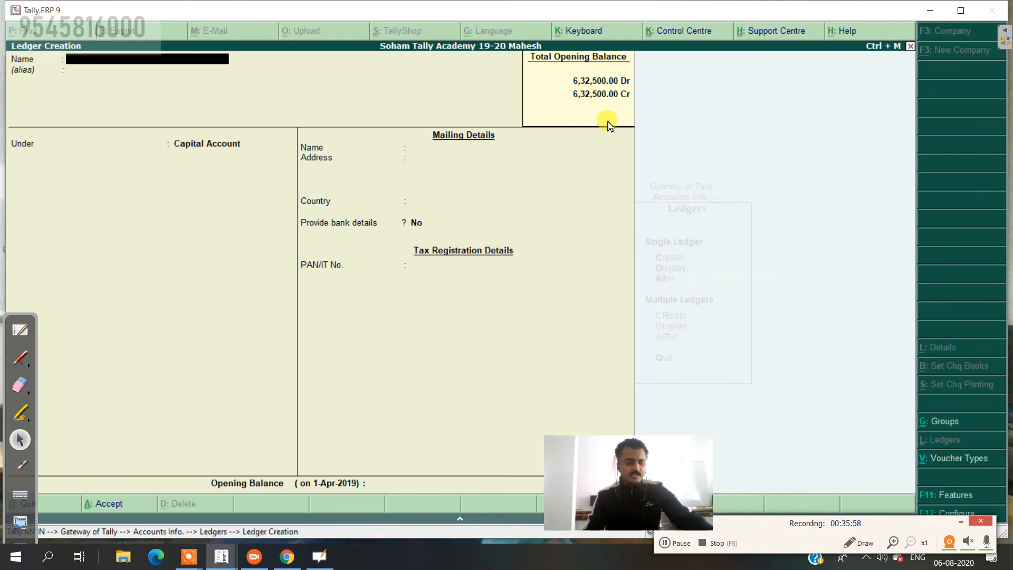
key(Escape)
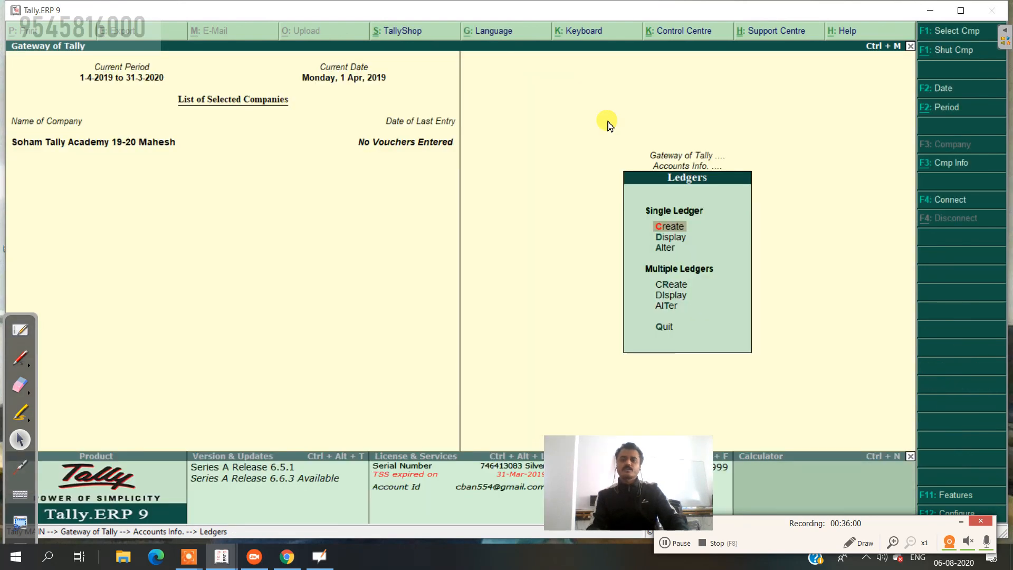
Return to the Gateway of Tally and open the Balance Sheet to examine where Agri Land is listed
key(Escape)
key(Escape)
key(Down)
key(Down)
key(Down)
key(Down)
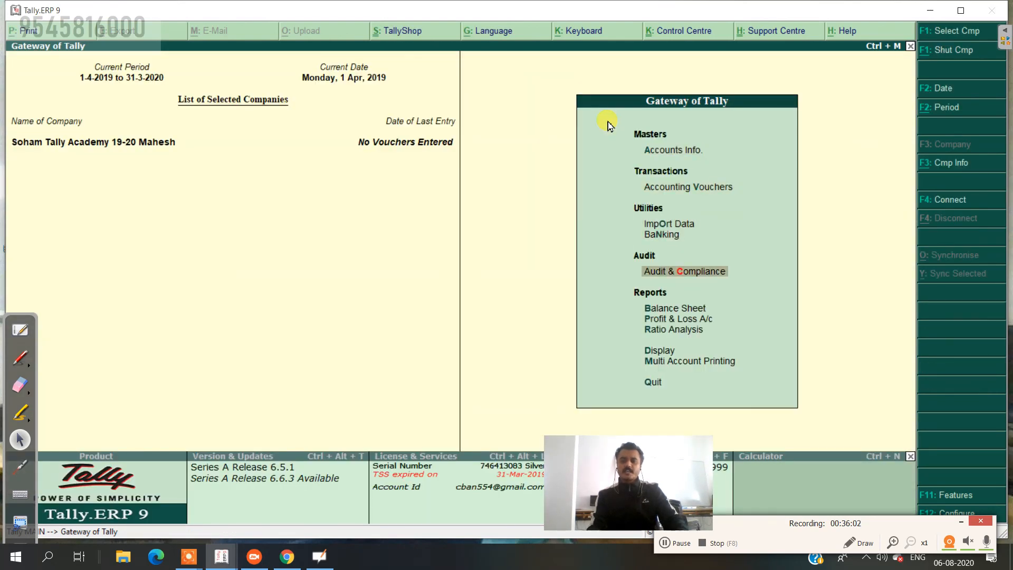
key(Down)
key(Return)
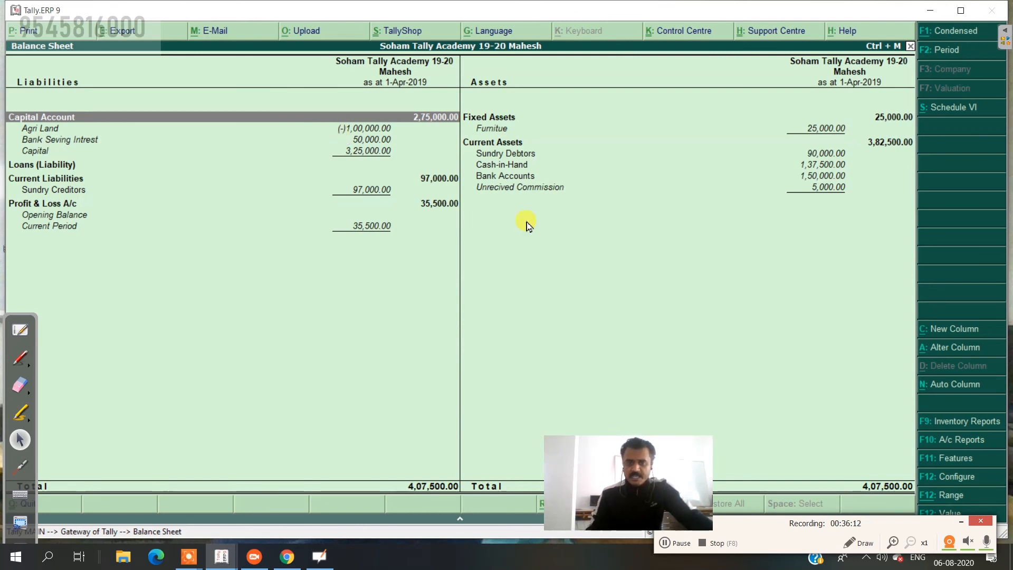
Alter the Agri Land ledger directly from the Balance Sheet, placing it under Fixed Assets, and save it
key(Down)
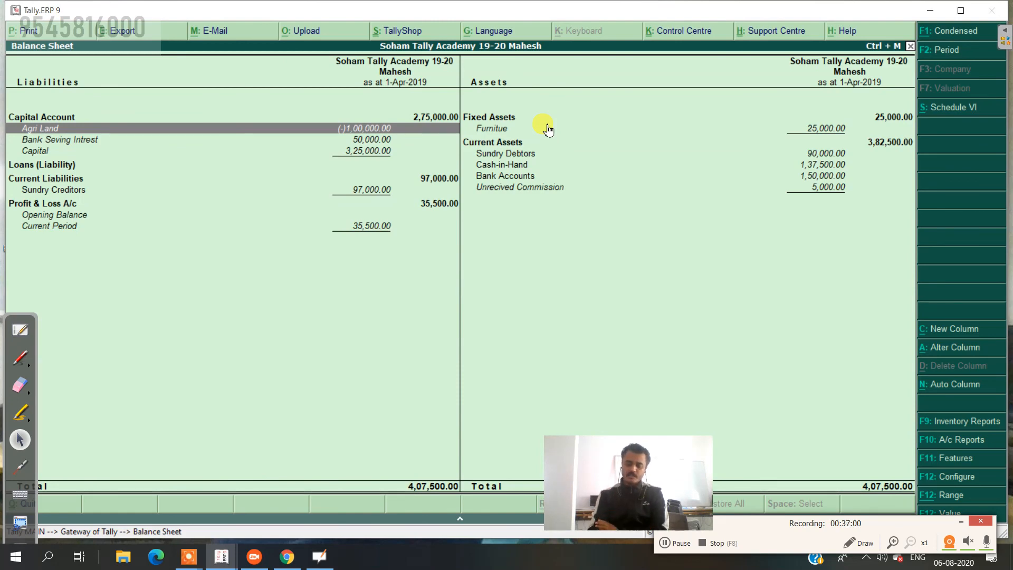
key(ctrl+Return)
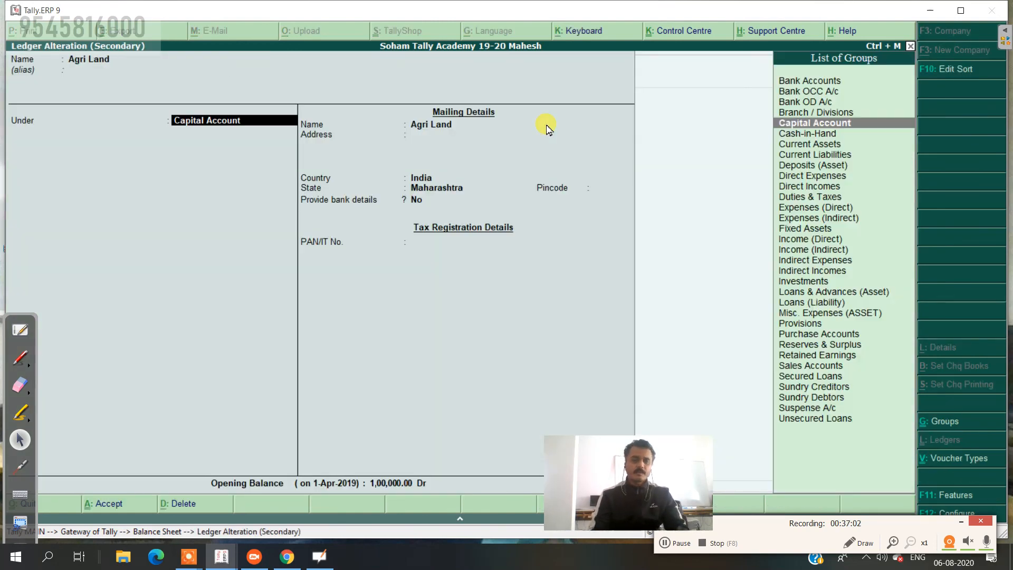
text(F)
key(Return)
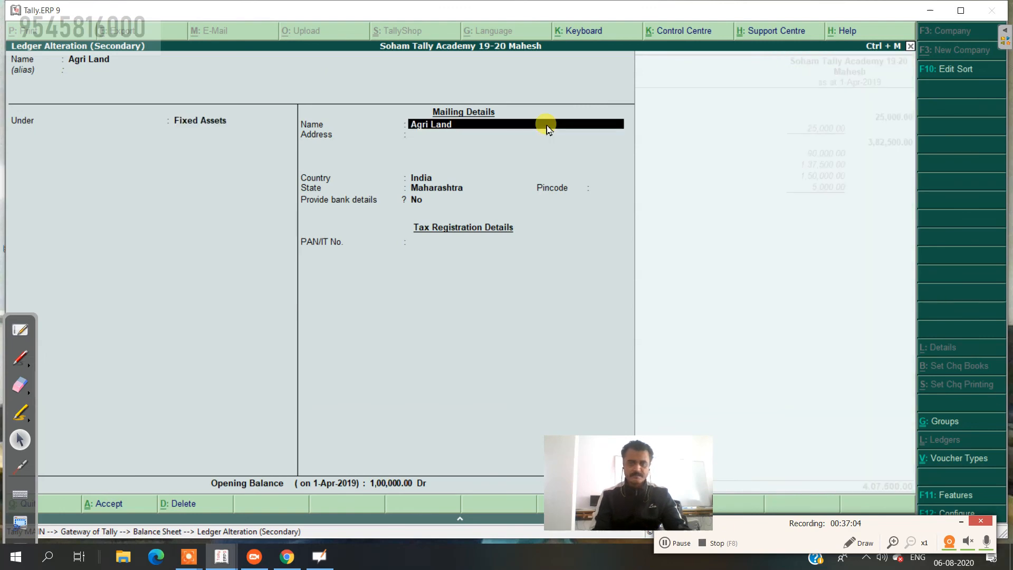
key(ctrl+a)
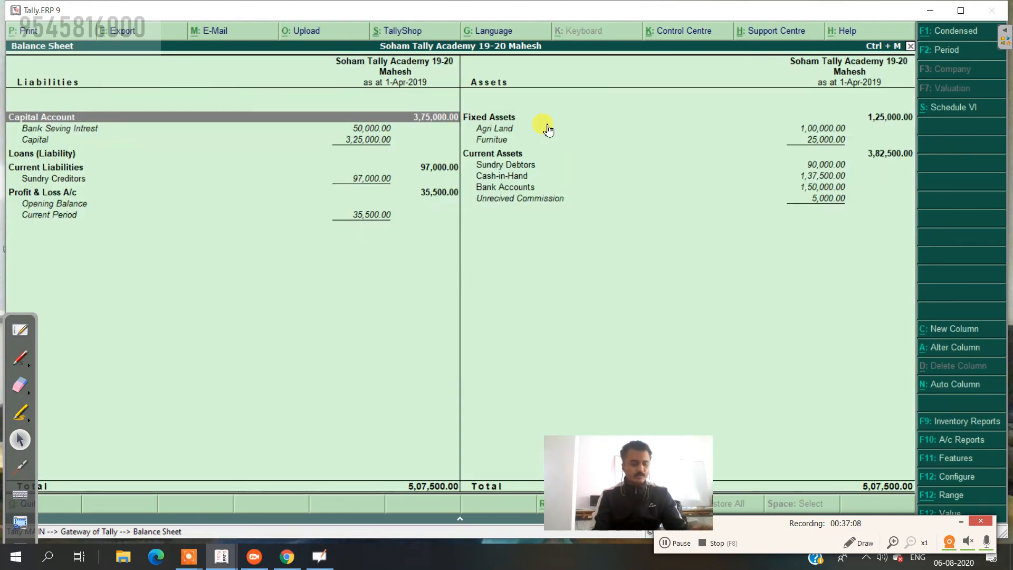
View the Agri Land ledger through single-ledger alteration in Accounts Info. and return to the Gateway of Tally
key(Escape)
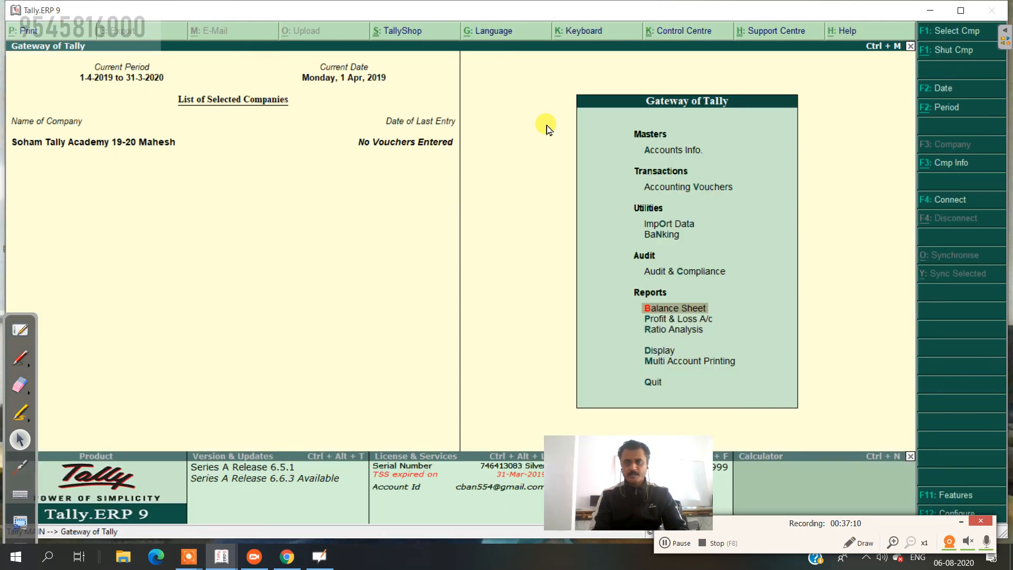
key(Up)
key(Up)
key(Up)
key(Up)
key(Up)
key(Up)
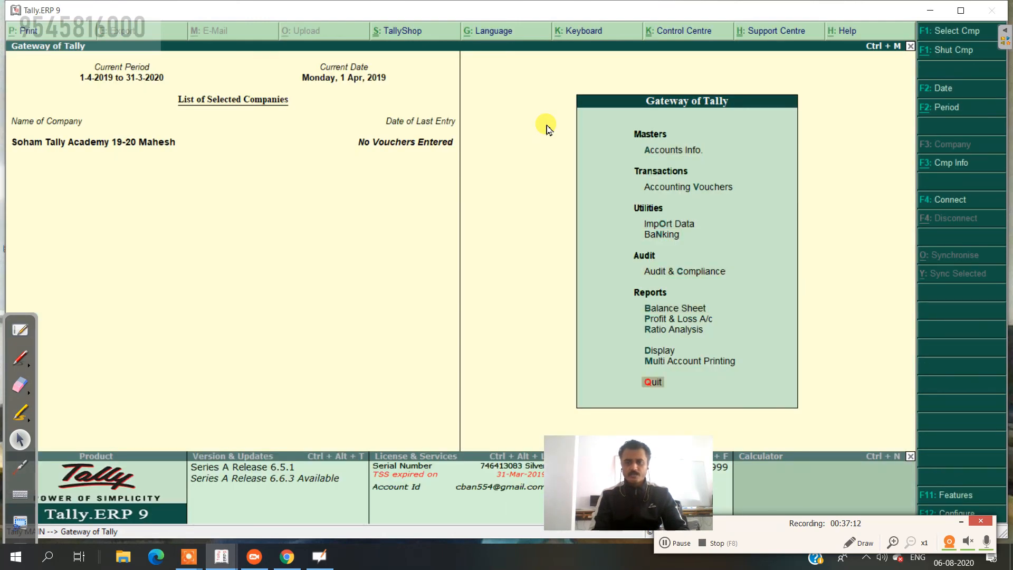
key(Down)
key(Return)
key(Down)
key(Return)
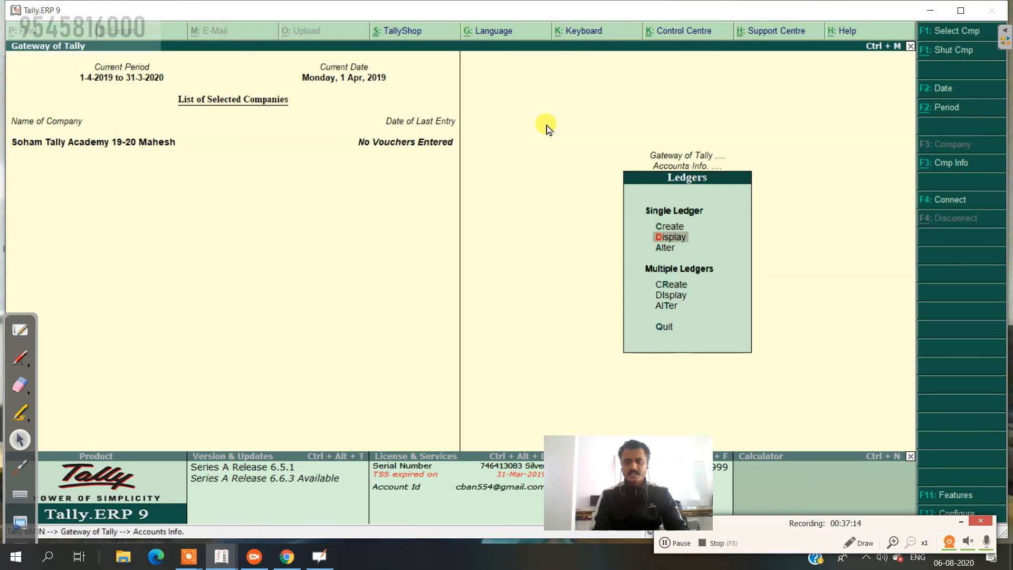
key(Down)
key(Return)
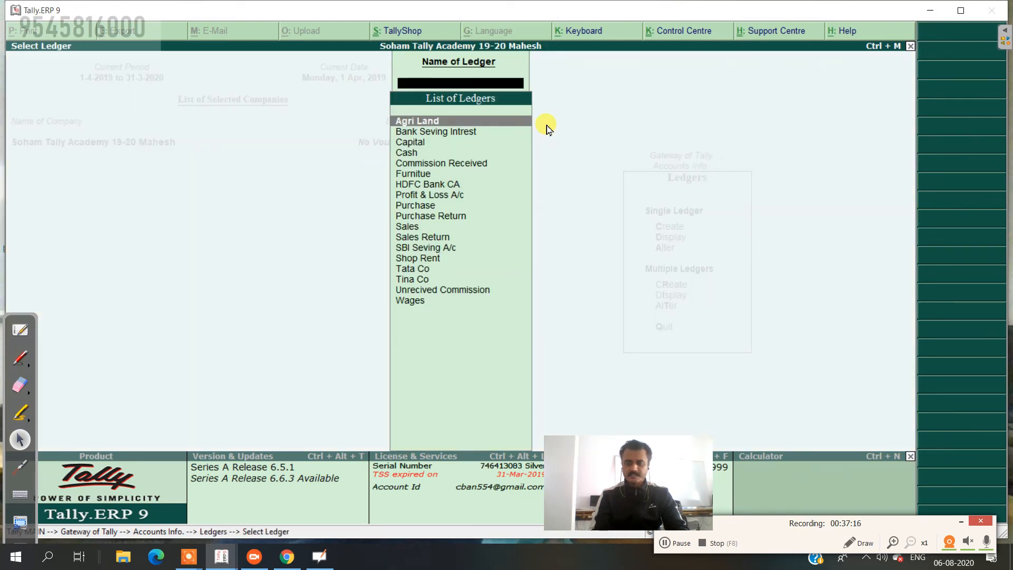
key(Return)
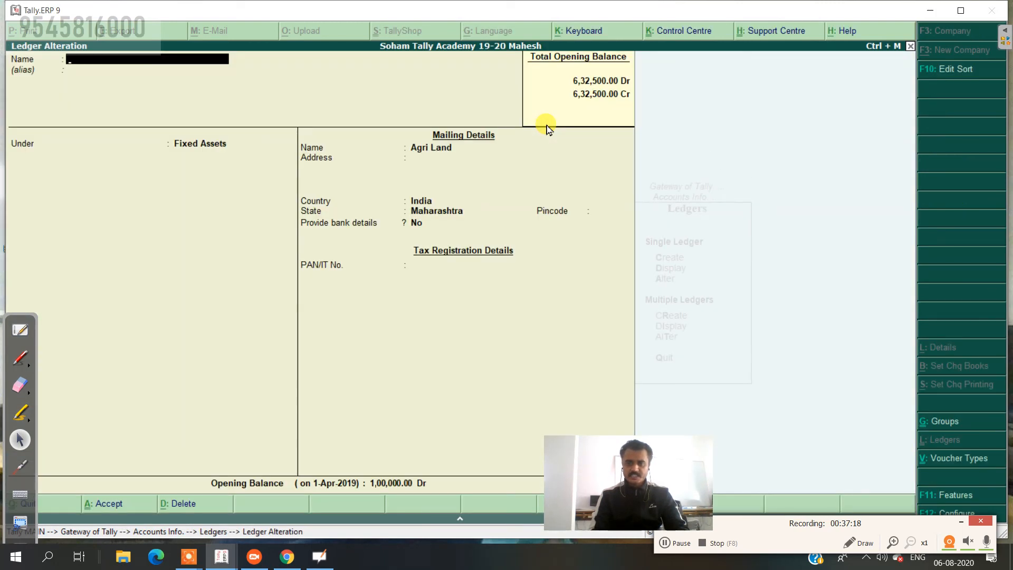
key(Escape)
key(Escape)
key(Escape)
key(Escape)
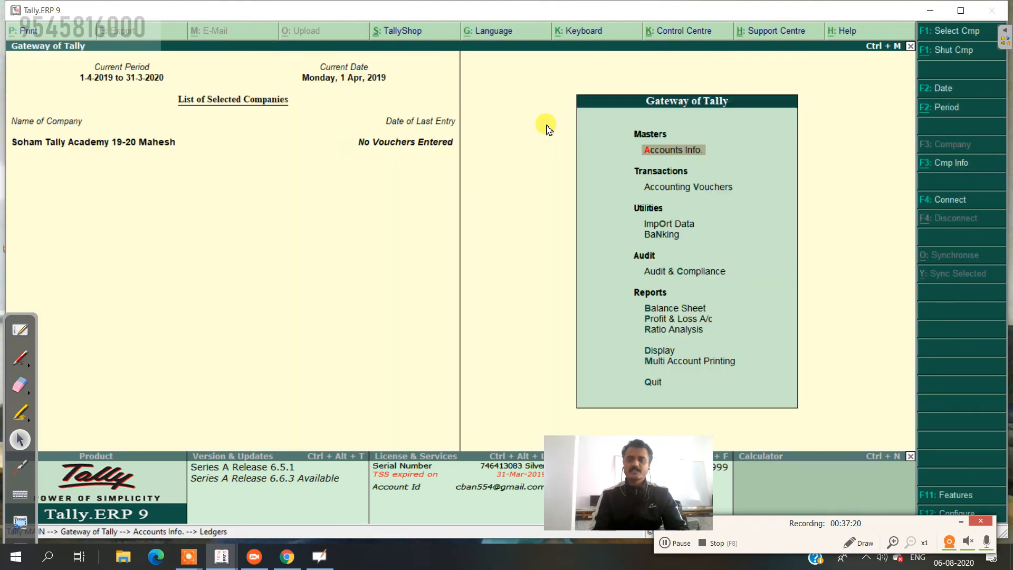
key(Down)
key(Return)
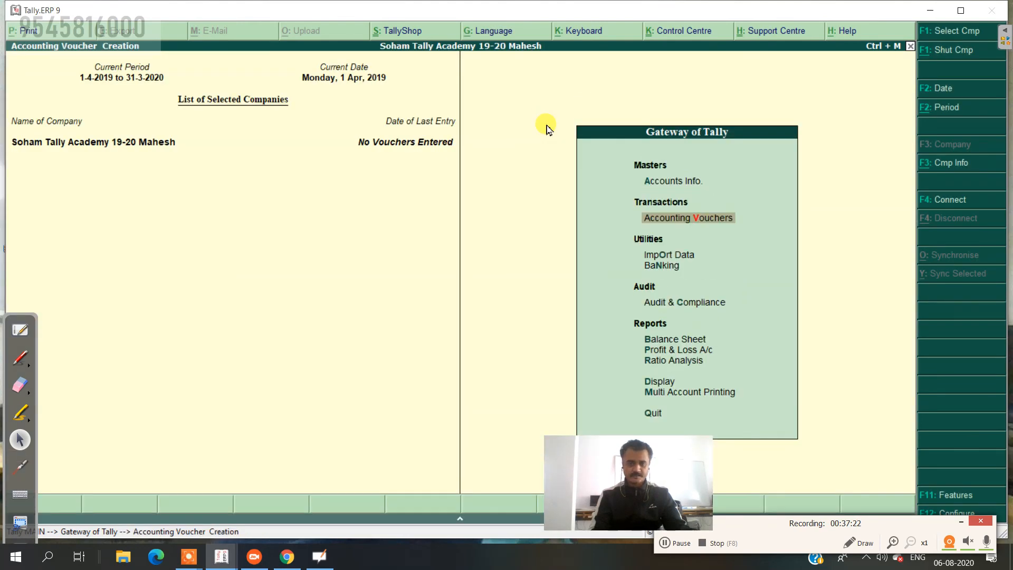
key(Escape)
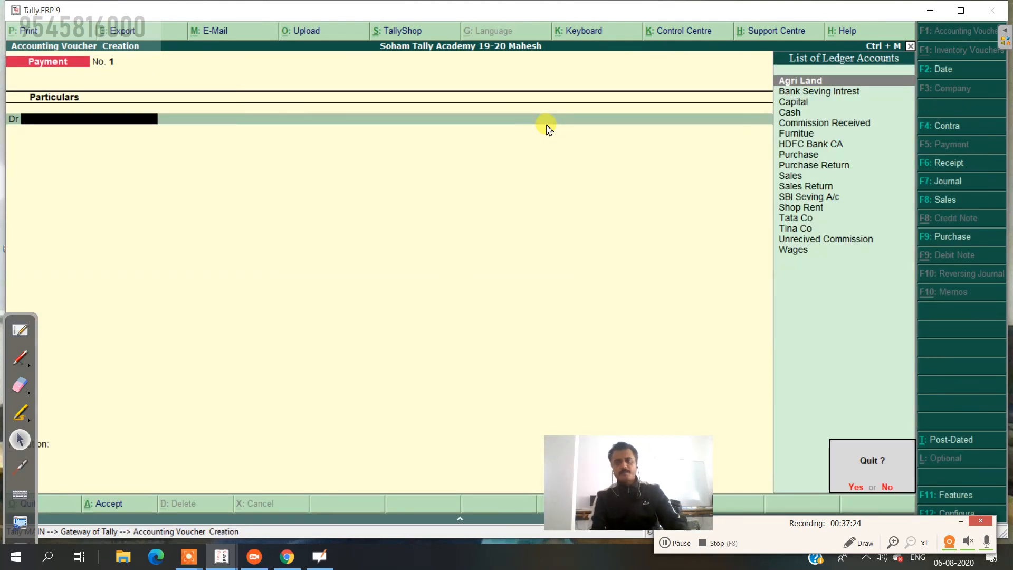
key(Return)
Open the detailed Balance Sheet, view the Bank Seving Intrest ledger's alteration form from it, and quit the form without saving
key(b)
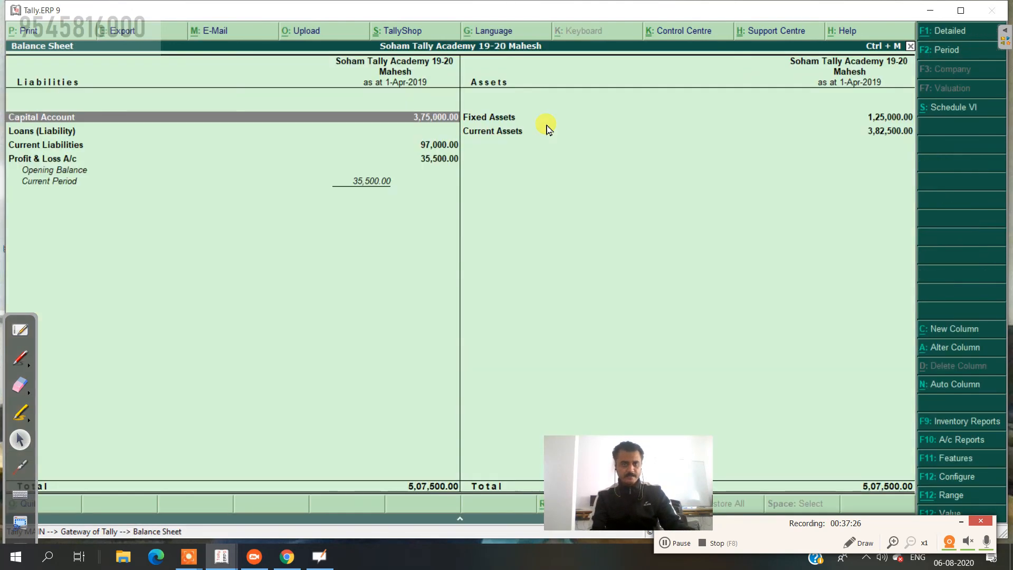
key(alt+F1)
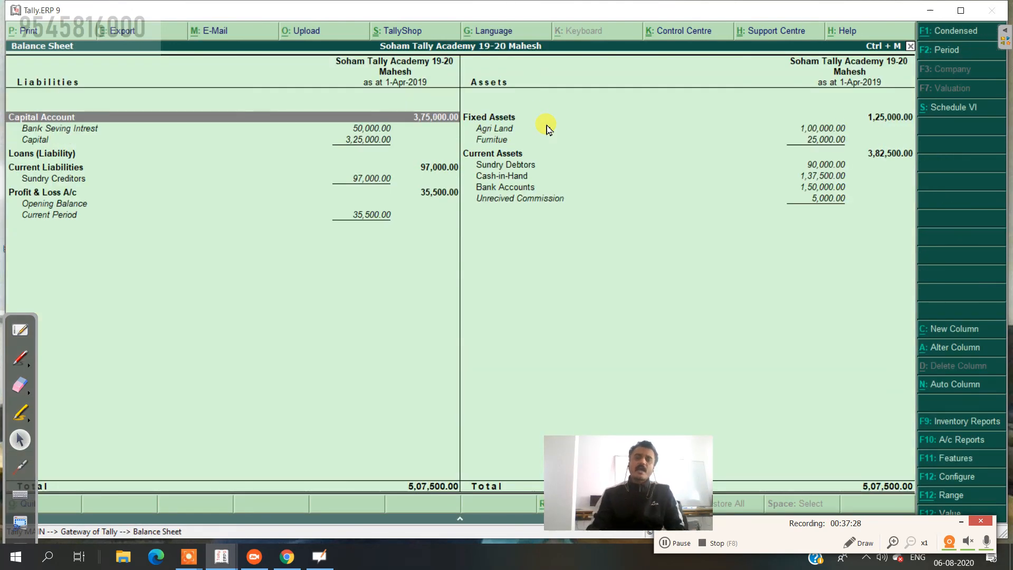
key(Down)
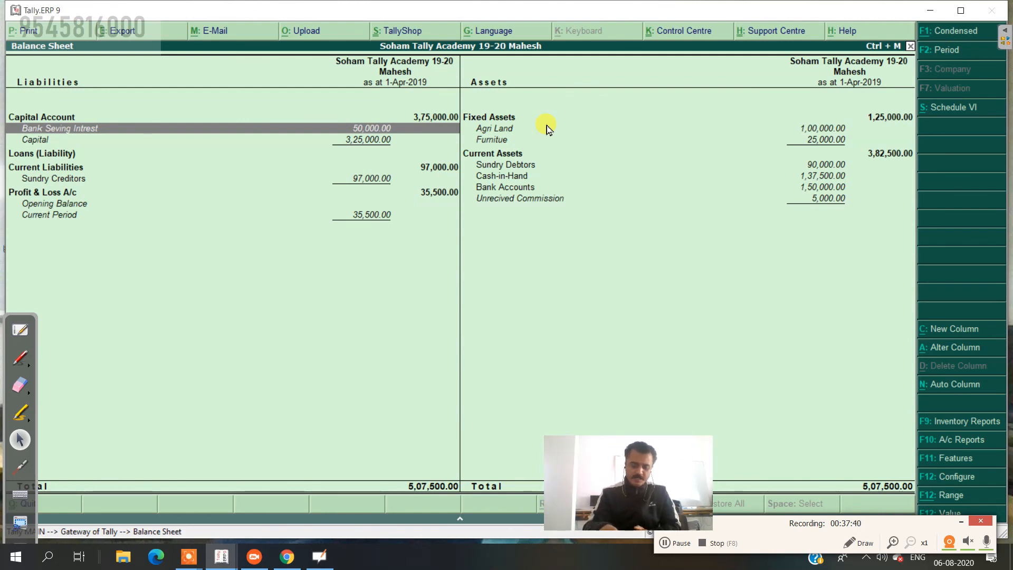
key(ctrl+Return)
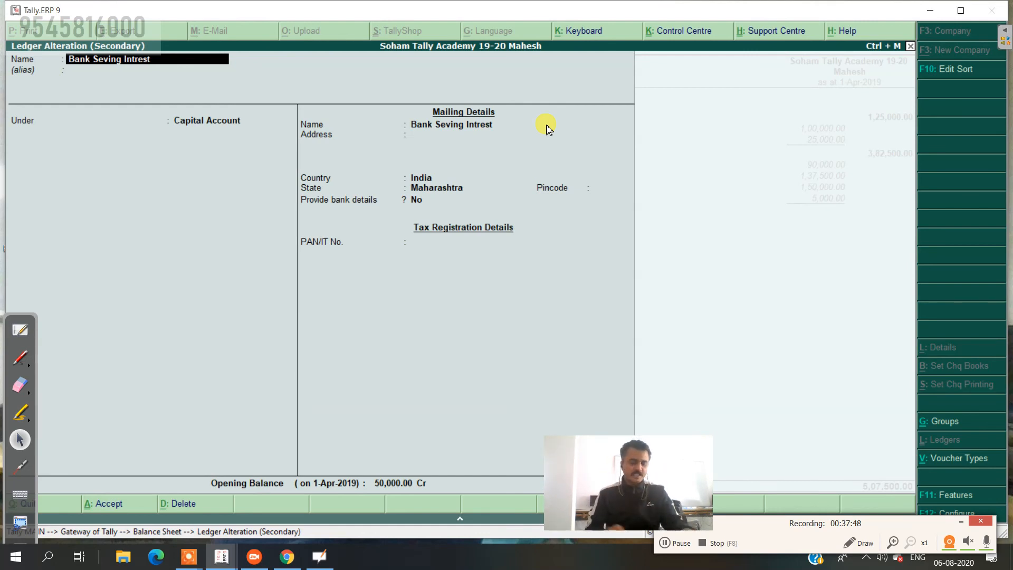
key(BackSpace)
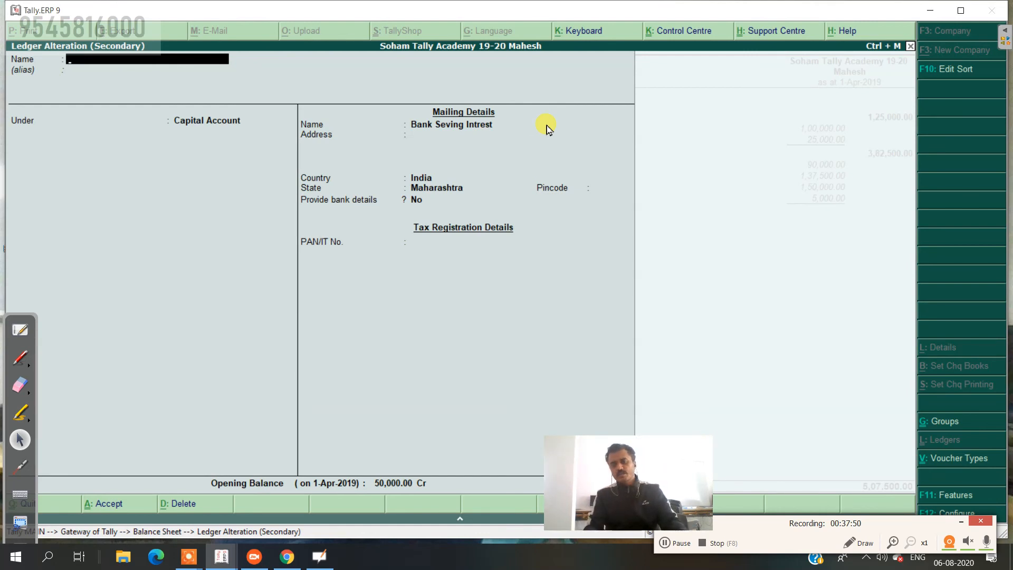
key(Escape)
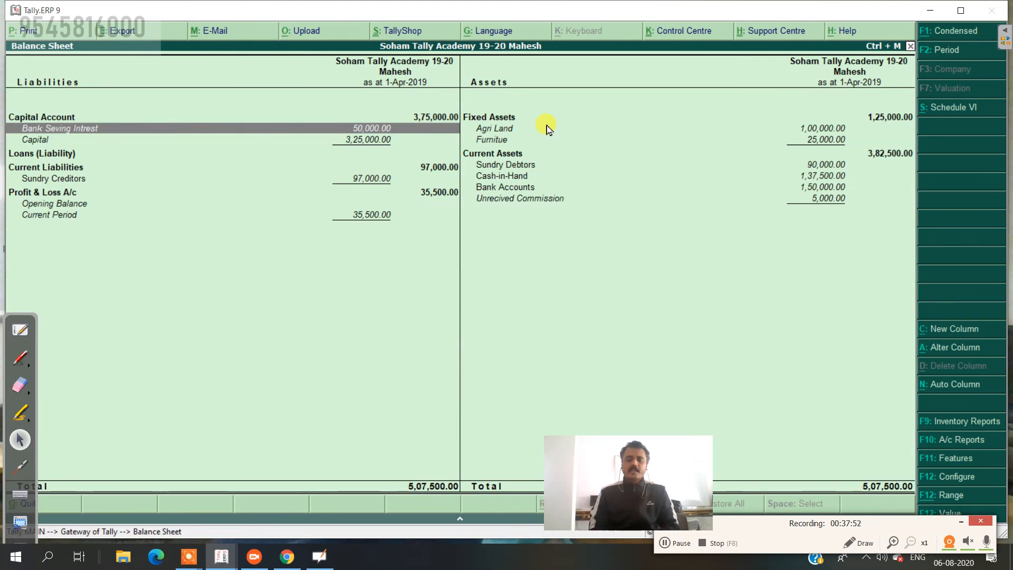